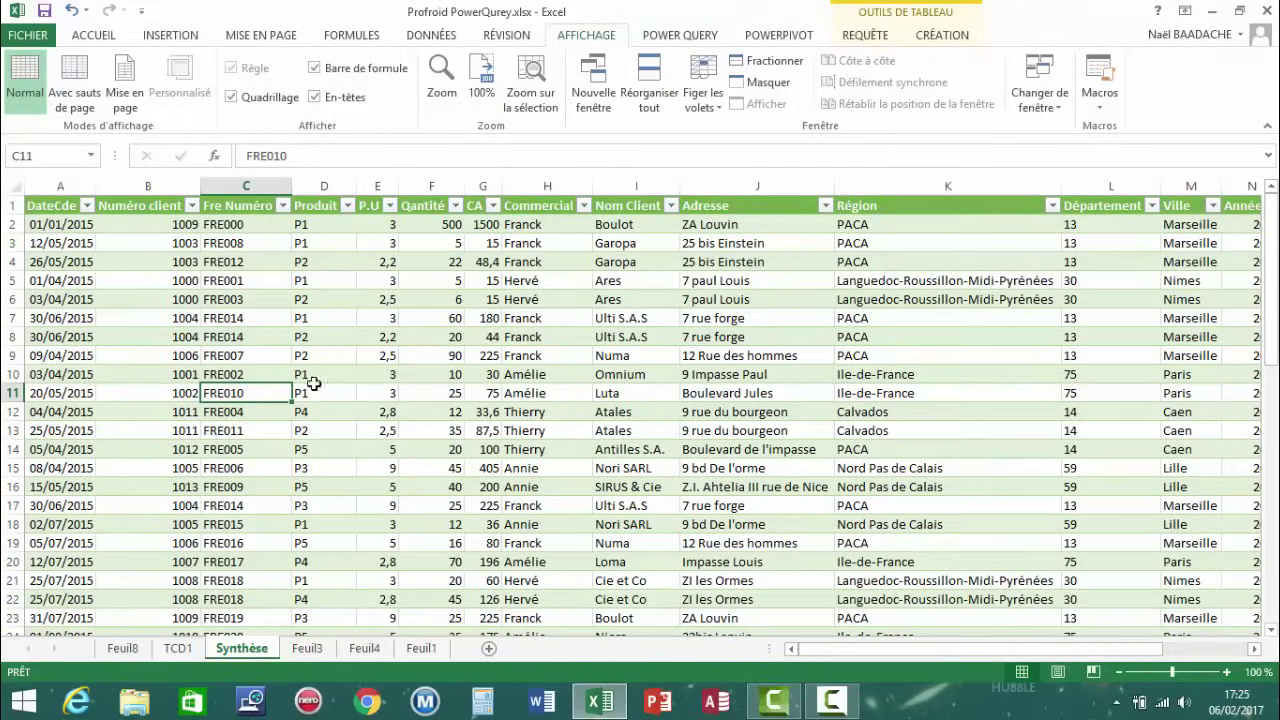
Show the TCD1 sheet and collapse the 2015 and 2016 column groups so only the yearly totals are displayed
click(316, 338)
click(177, 649)
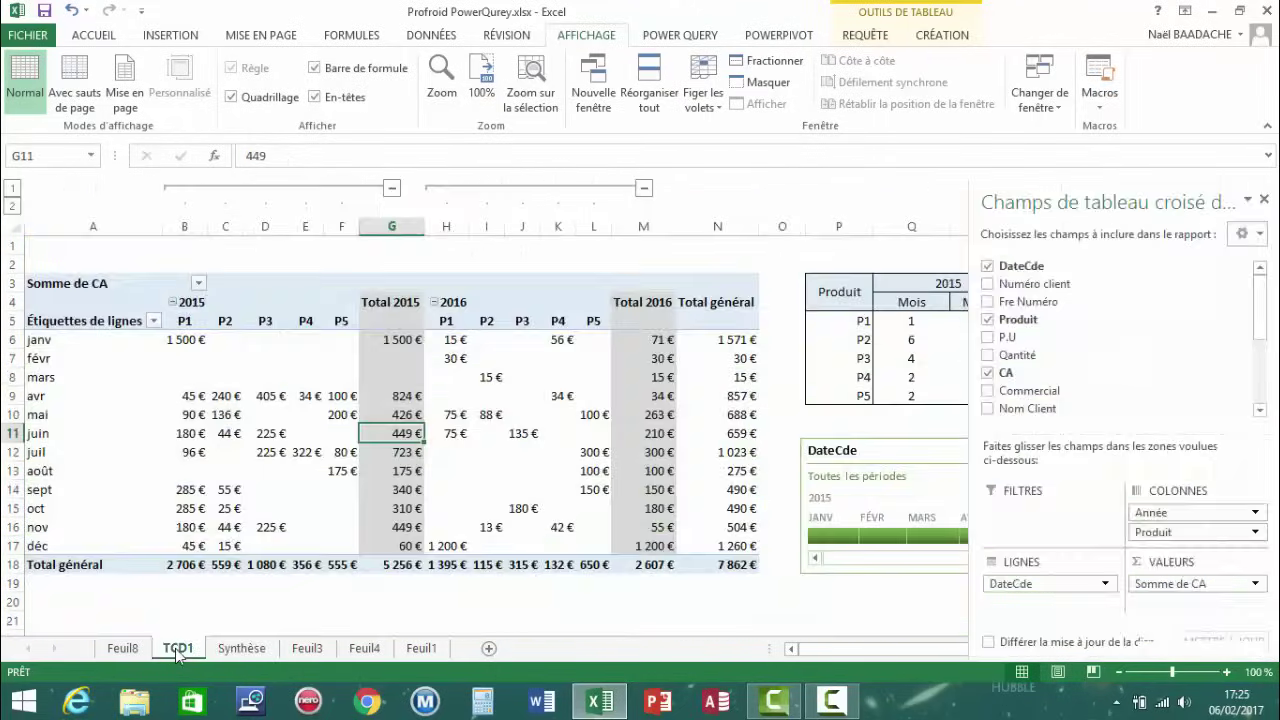
click(256, 400)
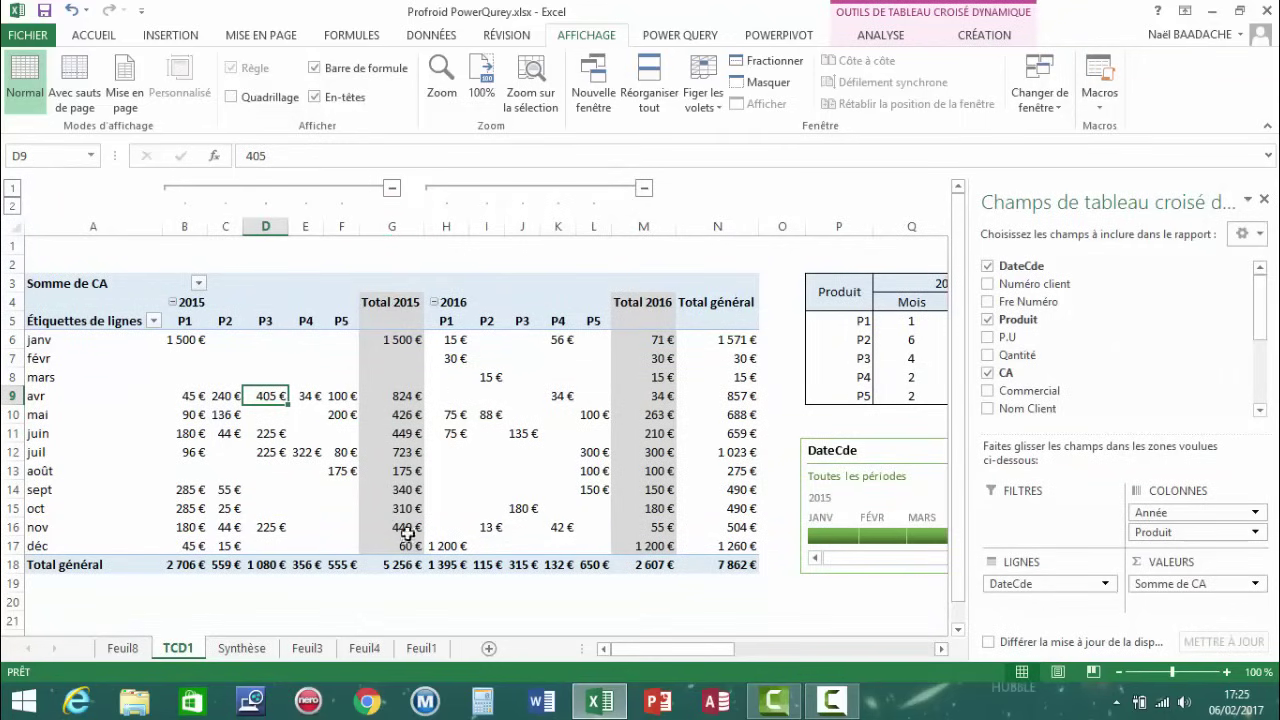
click(390, 602)
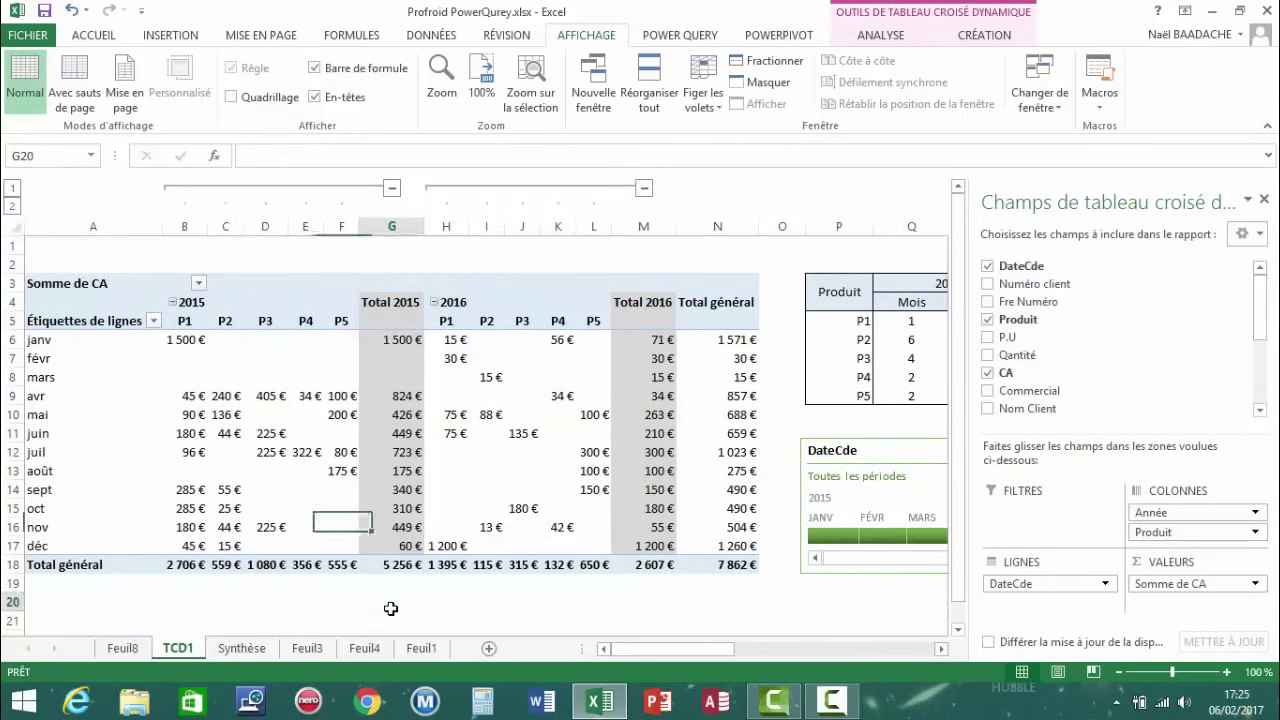
click(392, 189)
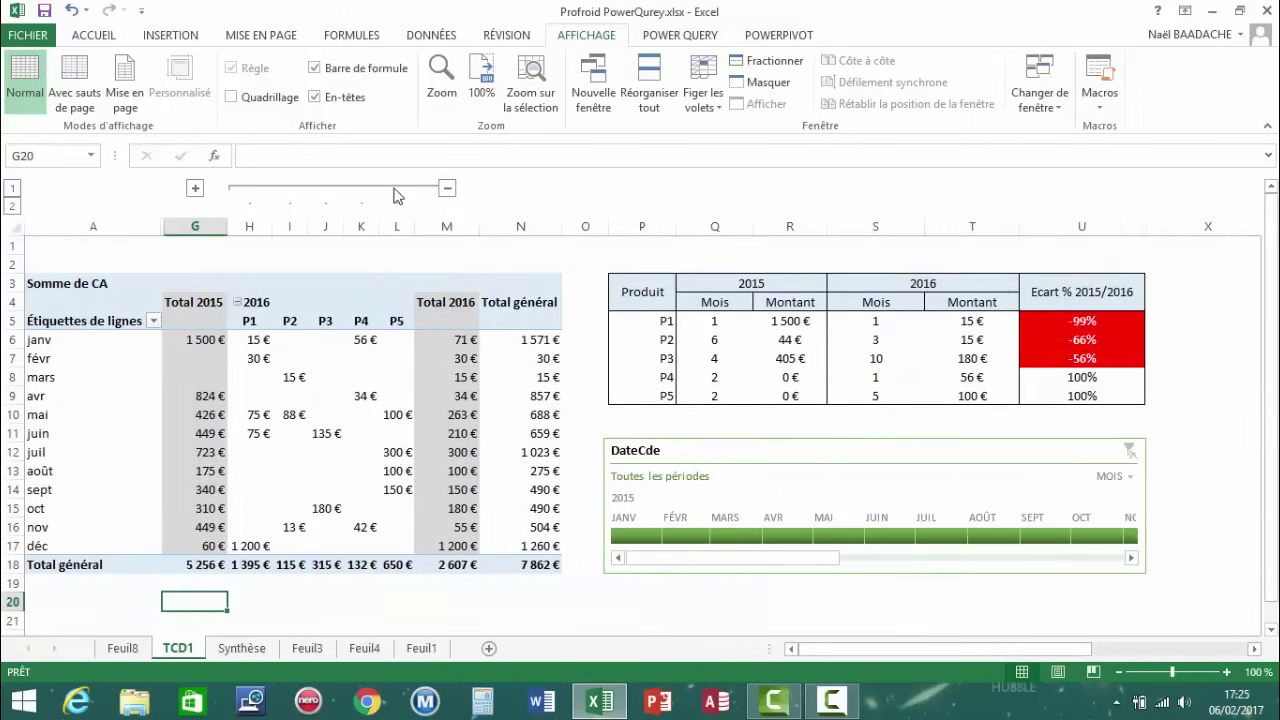
click(447, 189)
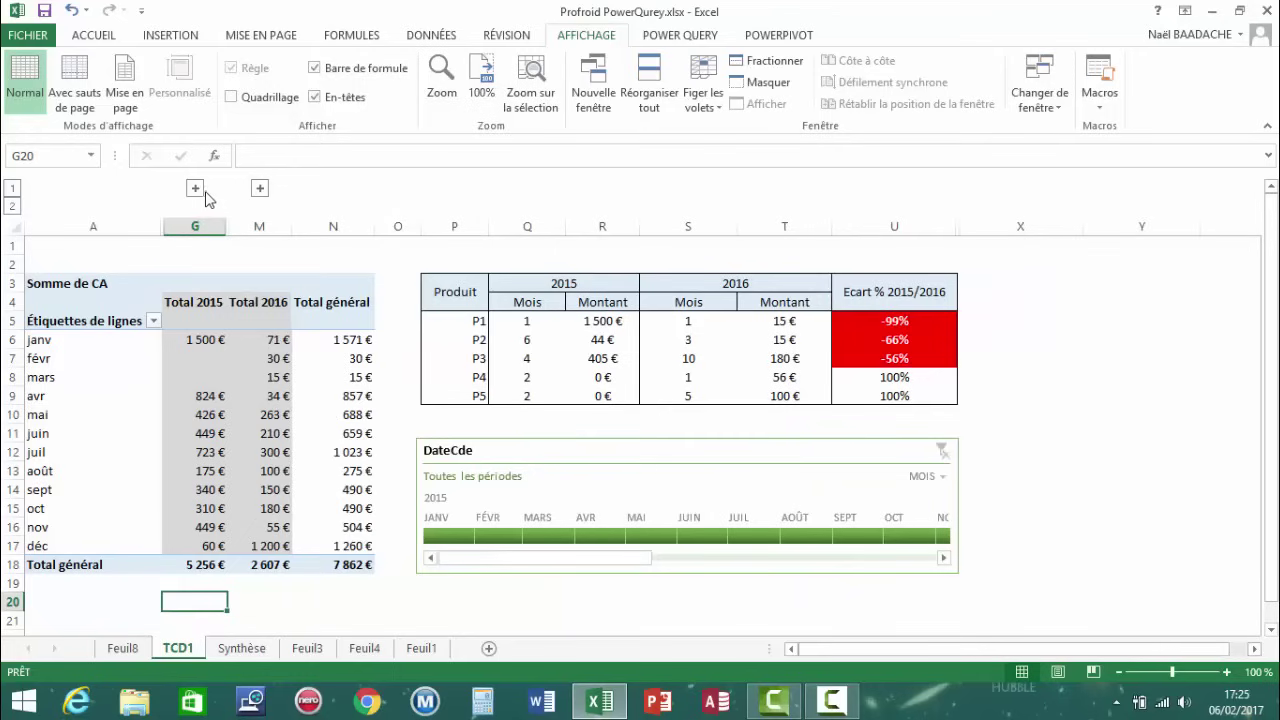
Examine the Produit comparison table, its 2015 amount formula for P1 and its list of products
click(607, 322)
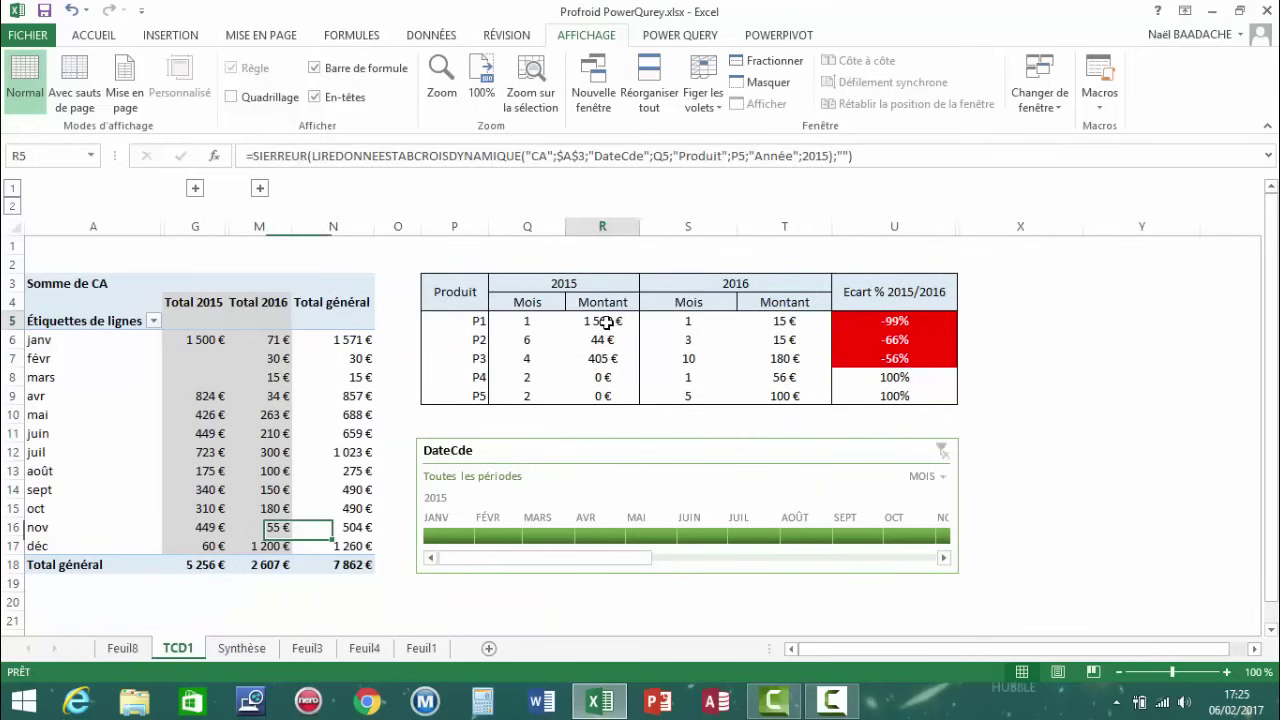
drag(455, 291, 910, 392)
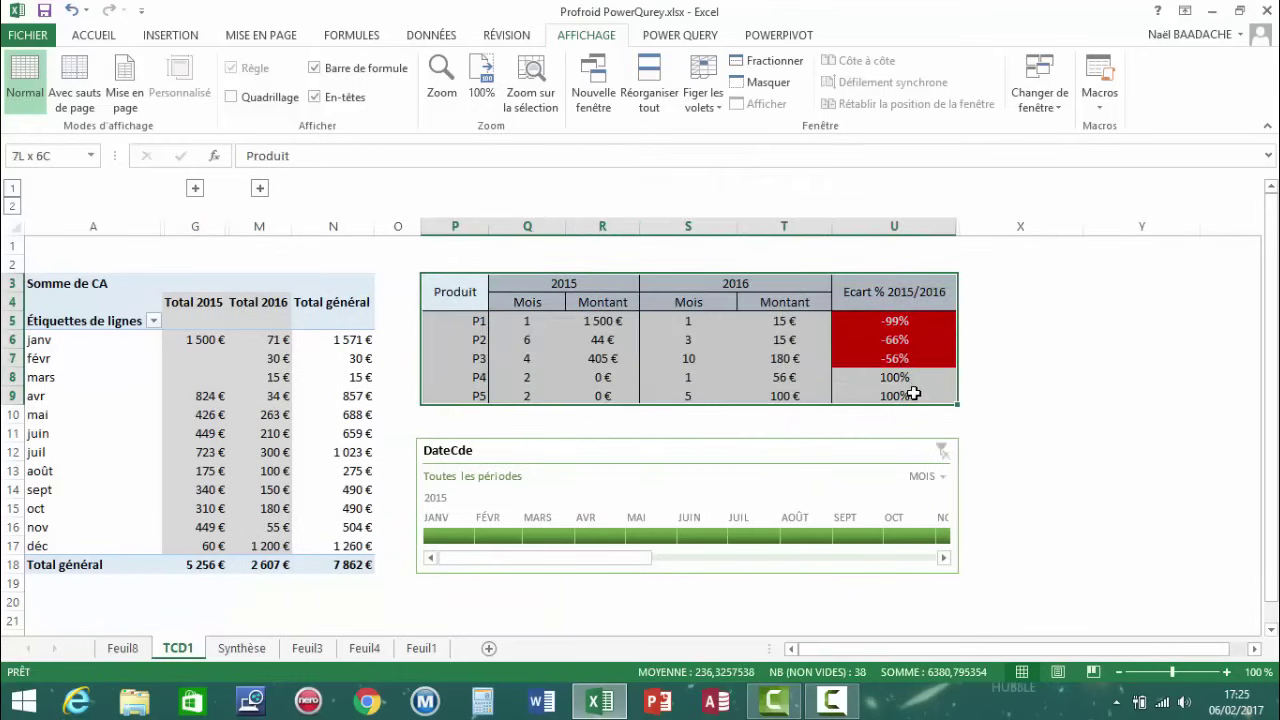
click(607, 325)
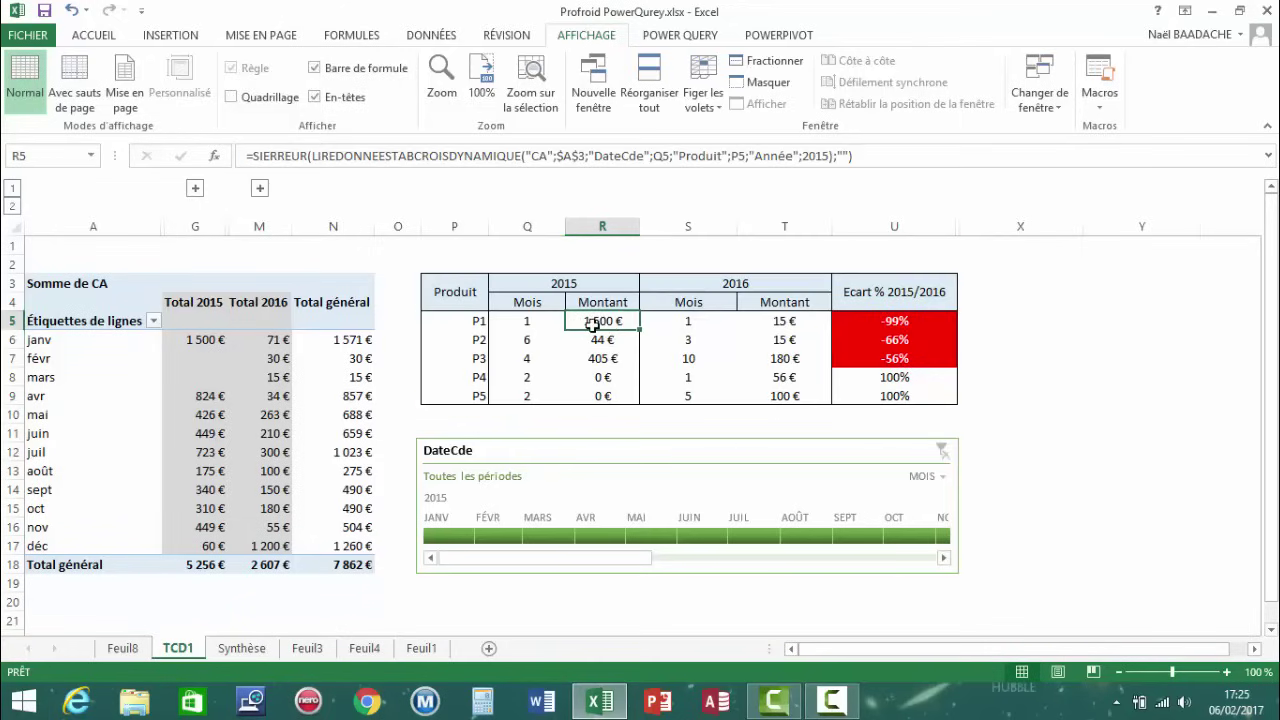
click(474, 325)
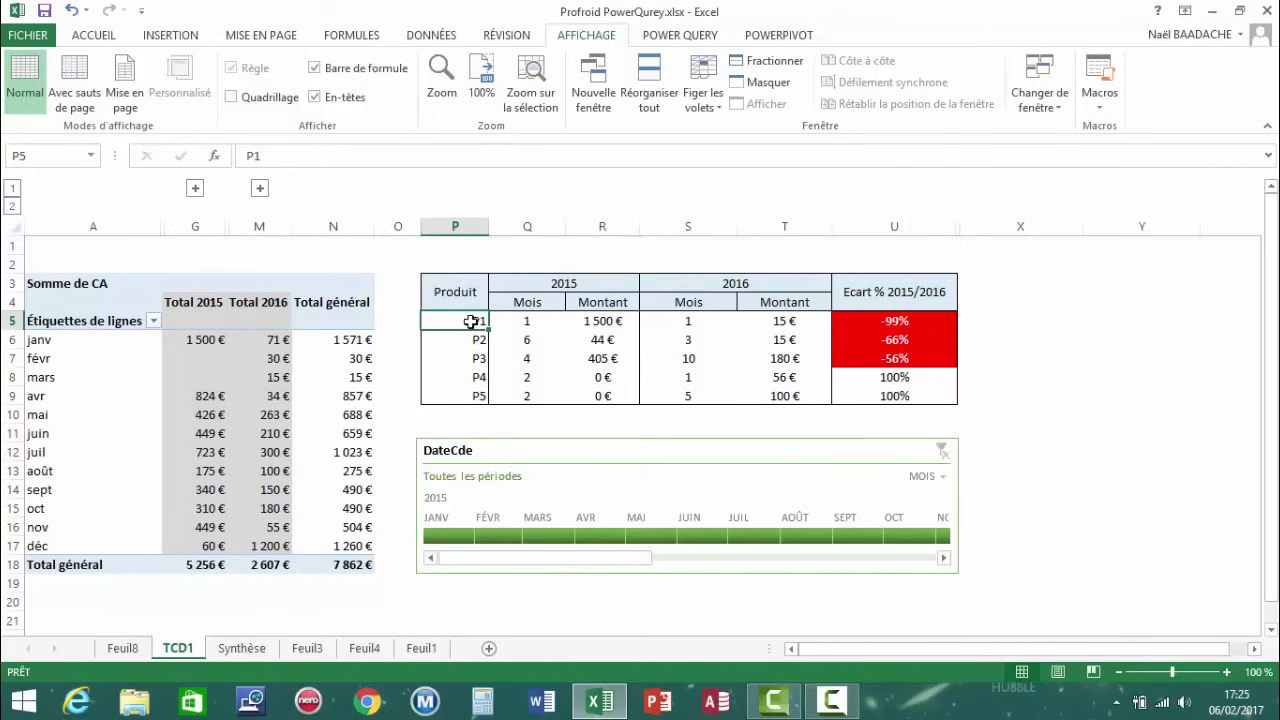
drag(470, 321, 474, 394)
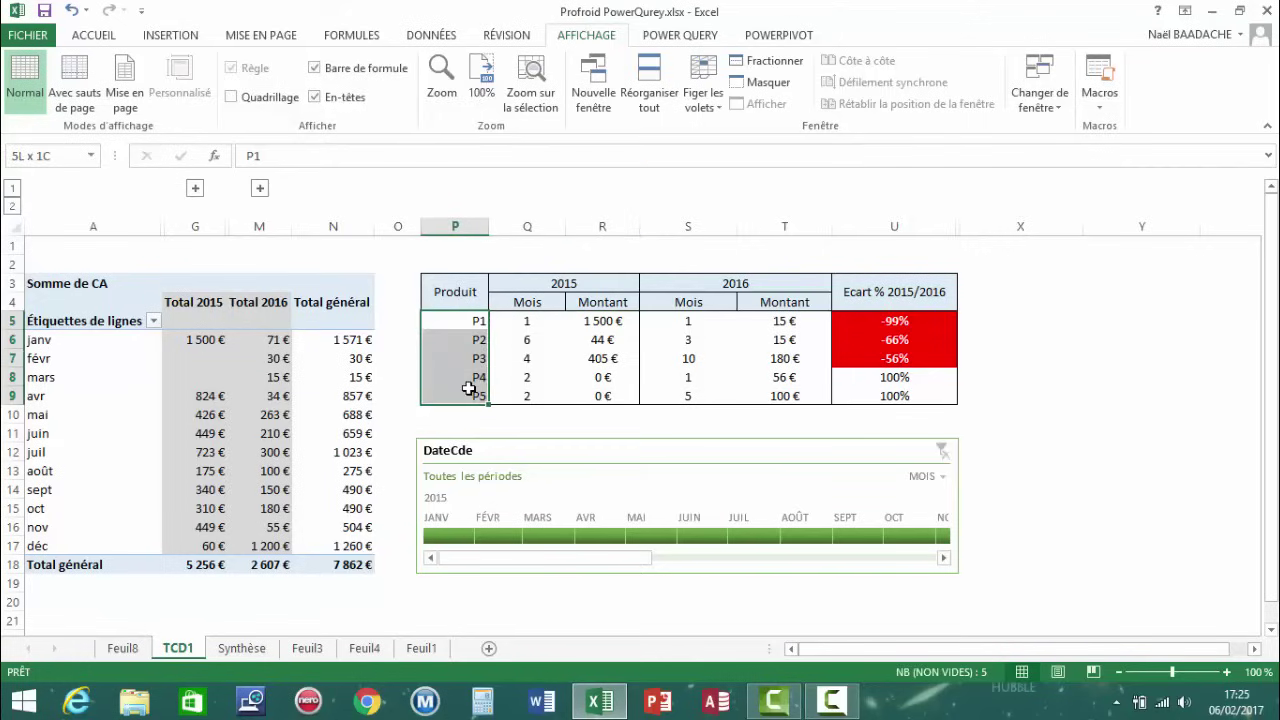
click(465, 321)
Set the 2015 month for product P1 to 3 in the comparison table and check its amount
click(524, 322)
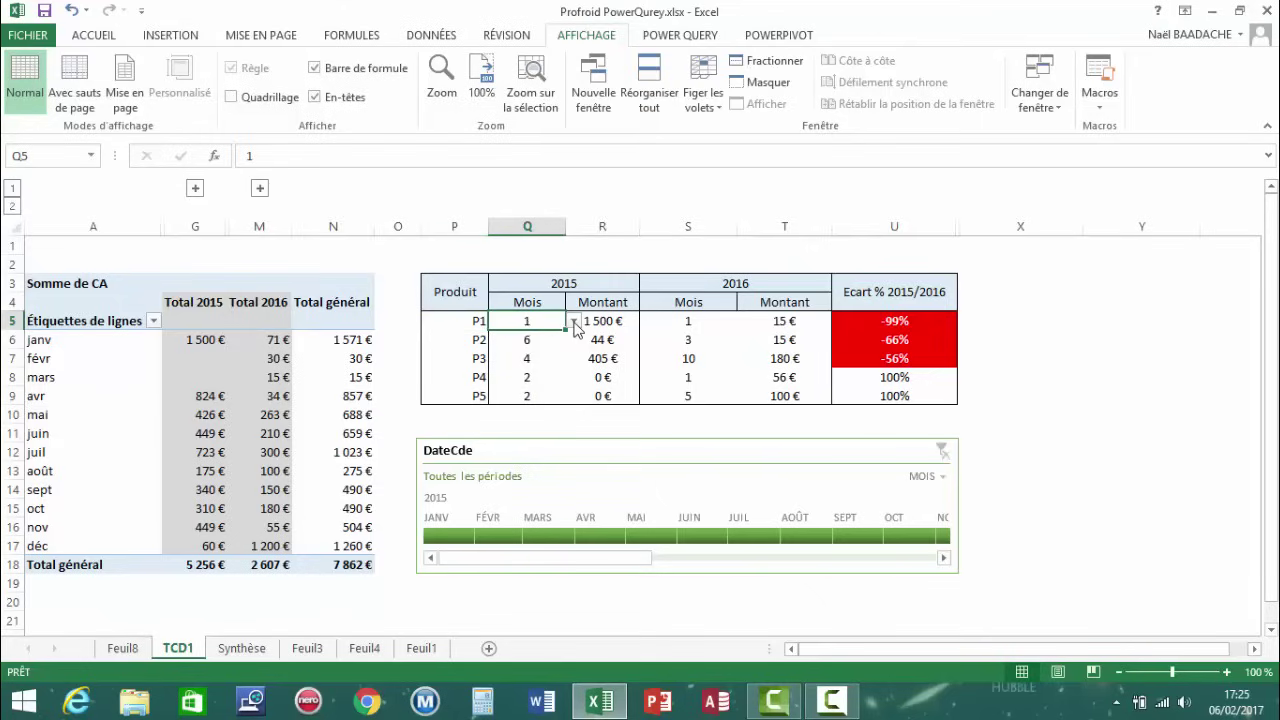
click(572, 321)
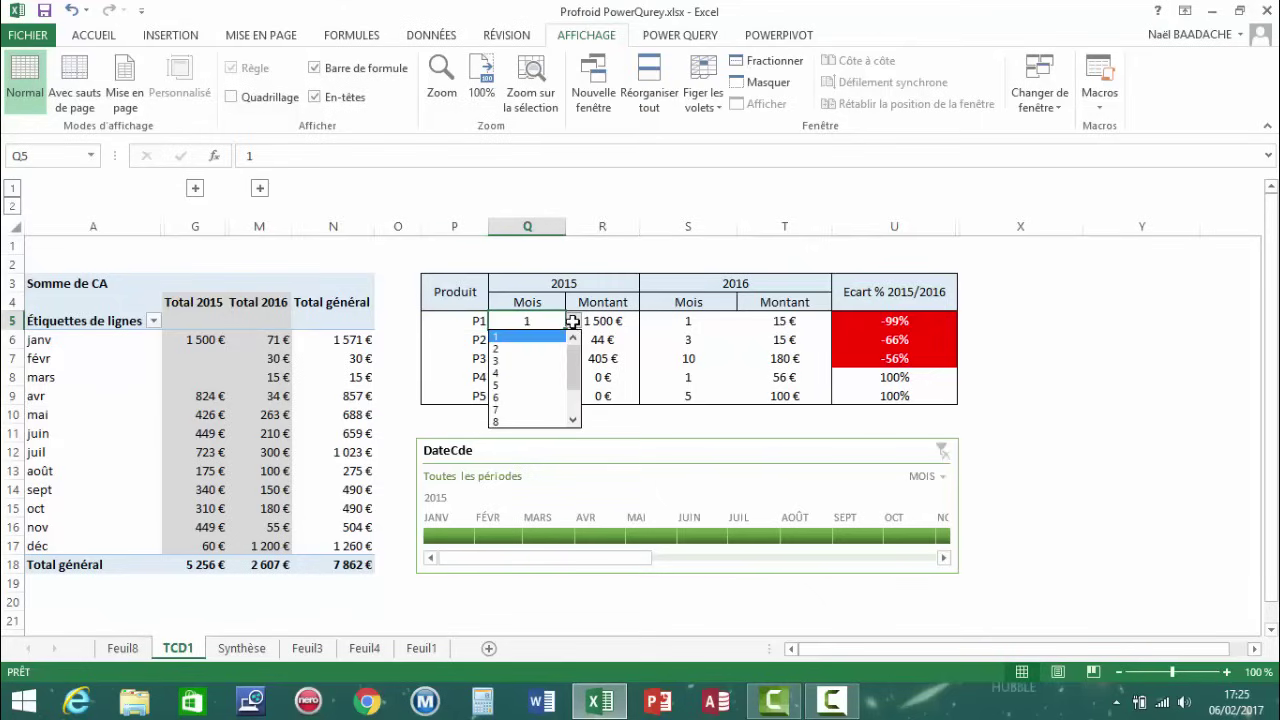
click(523, 360)
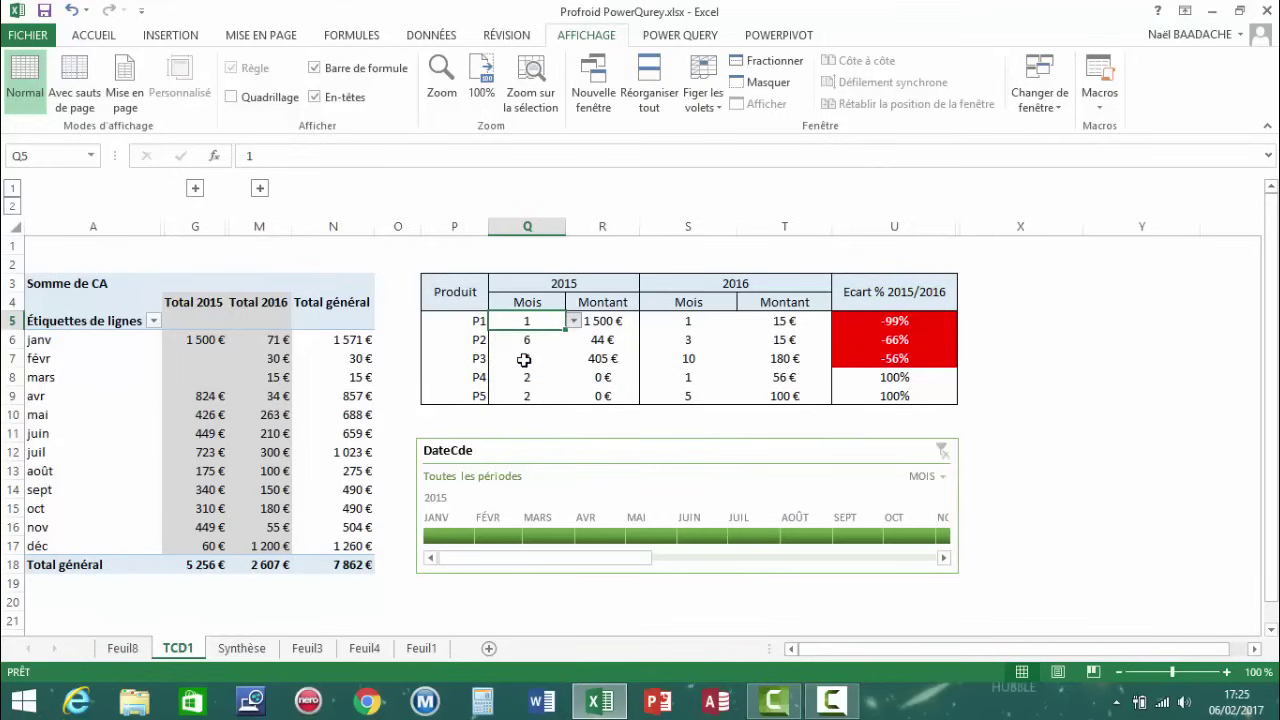
click(597, 321)
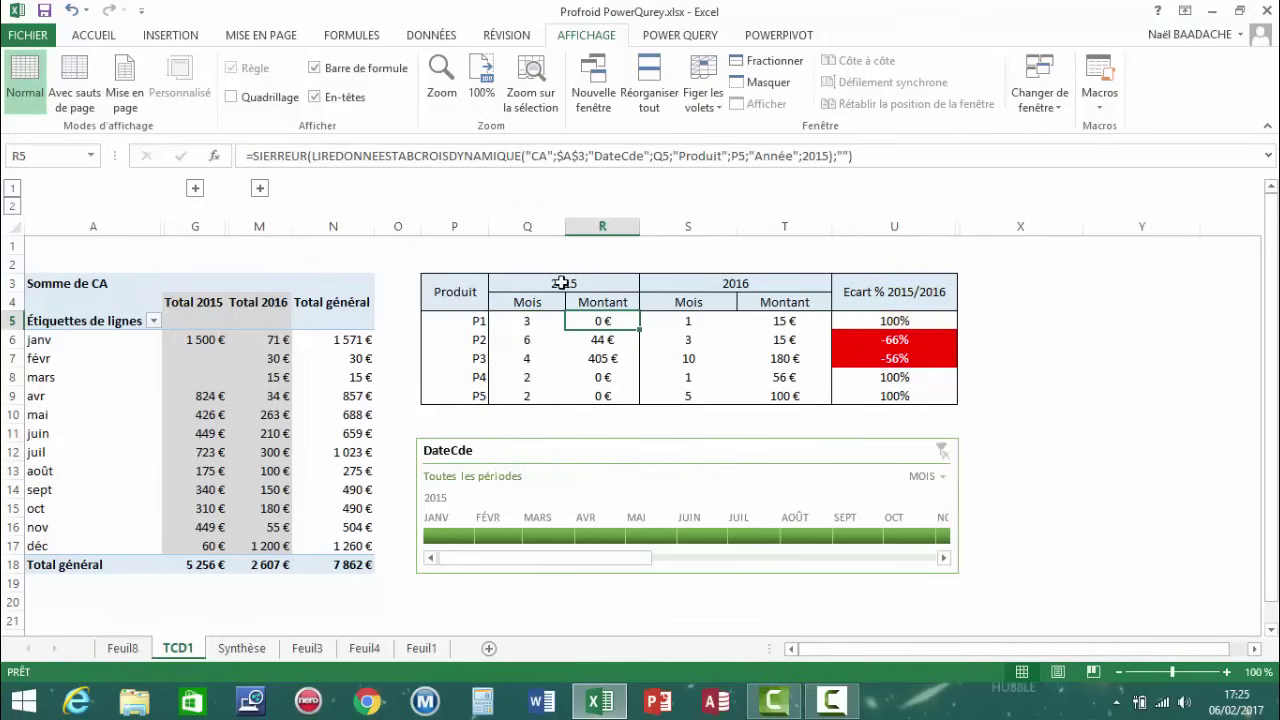
click(563, 282)
click(600, 324)
Inspect the March 2015 total in the pivot table, the pivot analysis tools for inserting a timeline, and the DateCde timeline
click(195, 374)
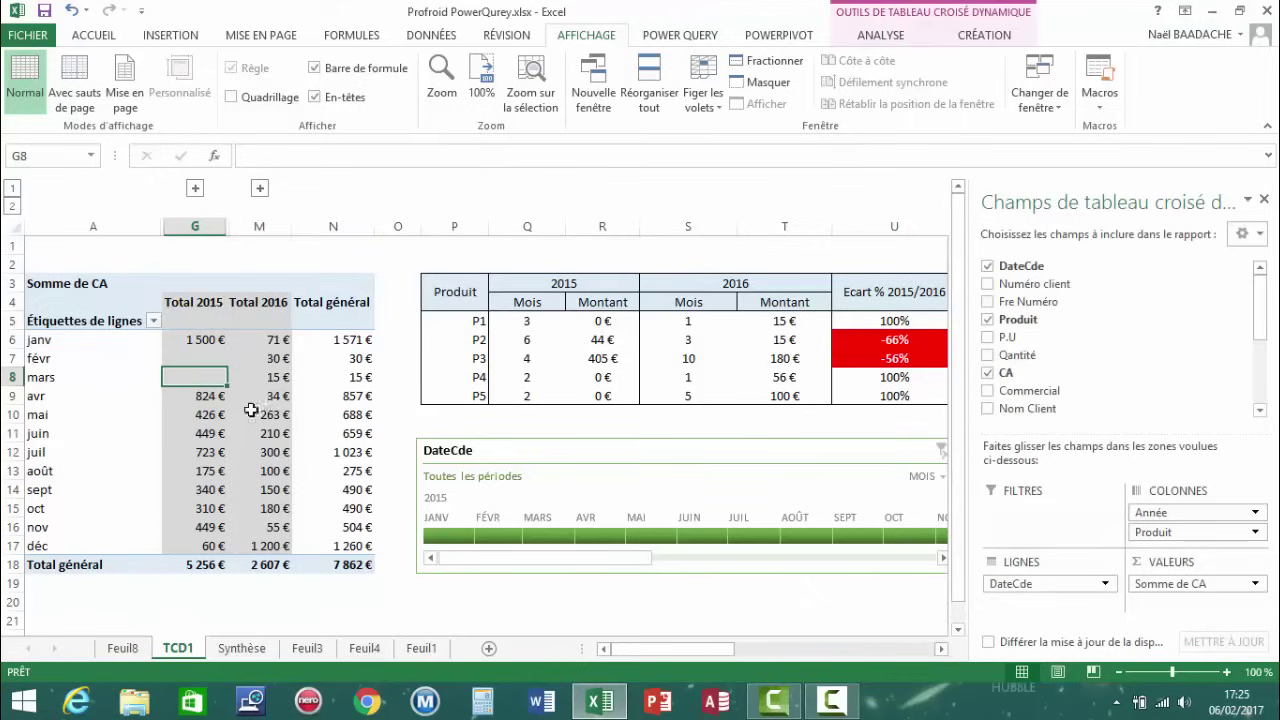
click(472, 599)
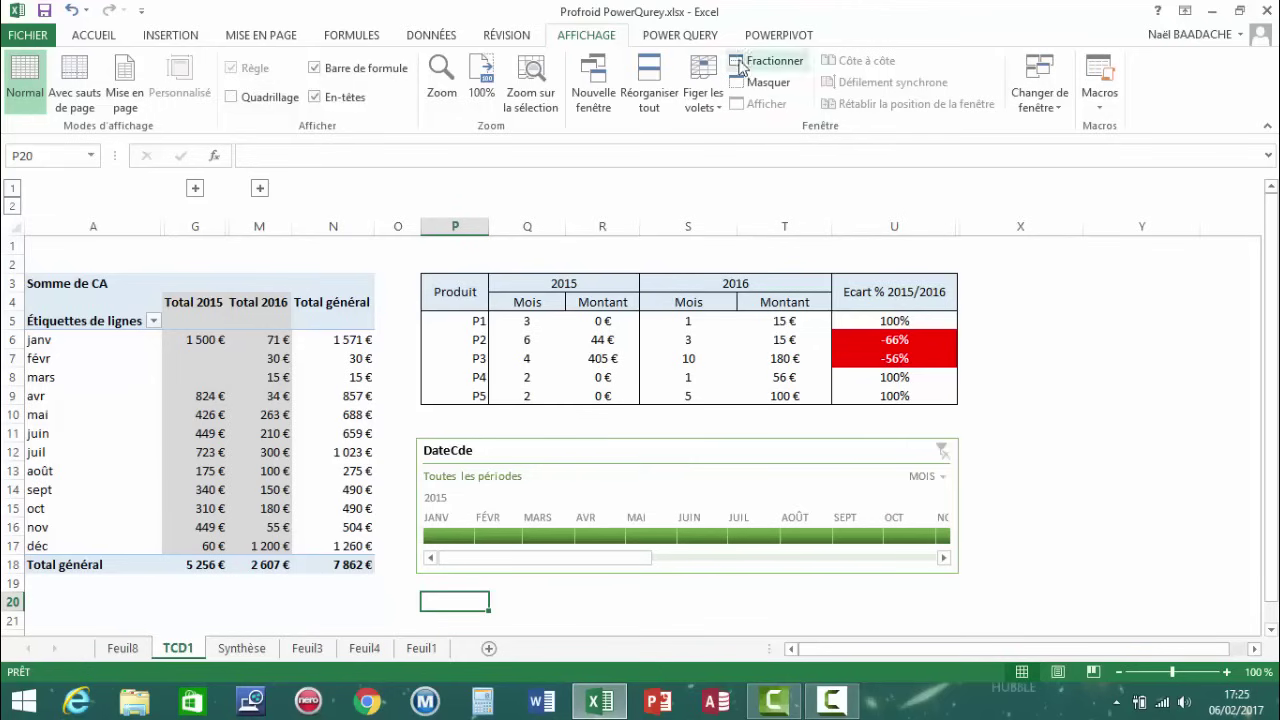
click(136, 418)
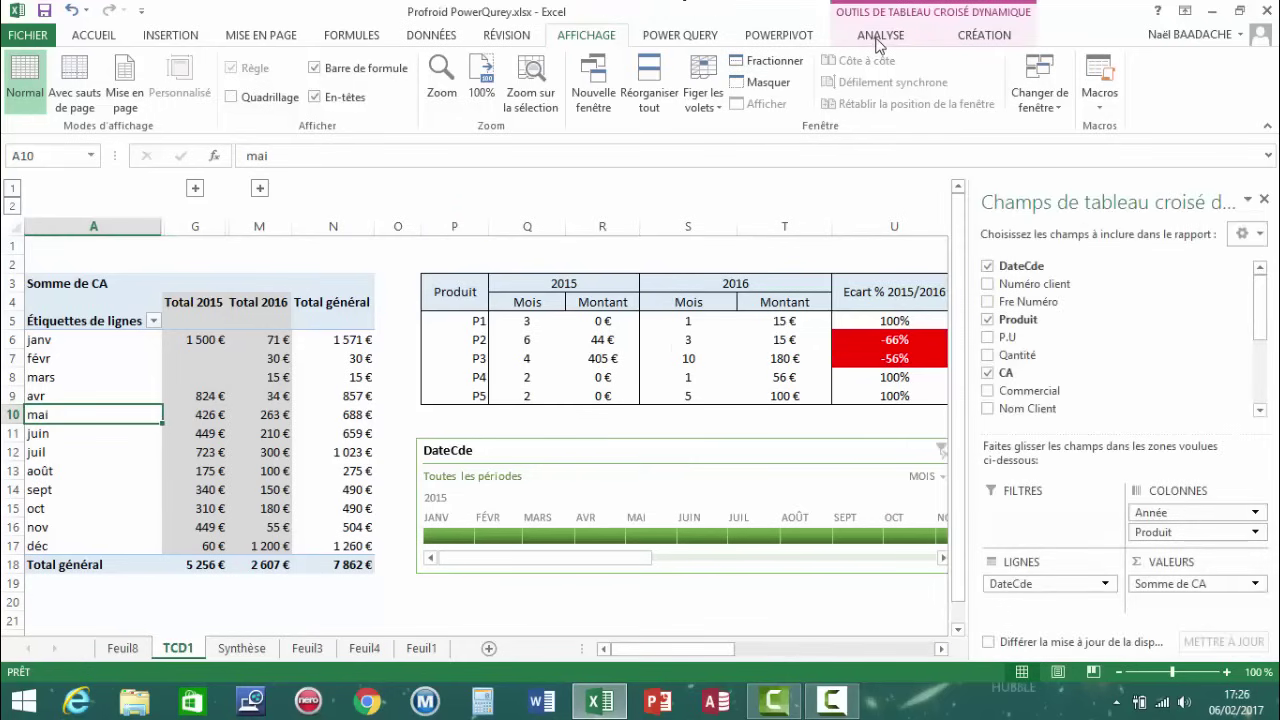
click(877, 40)
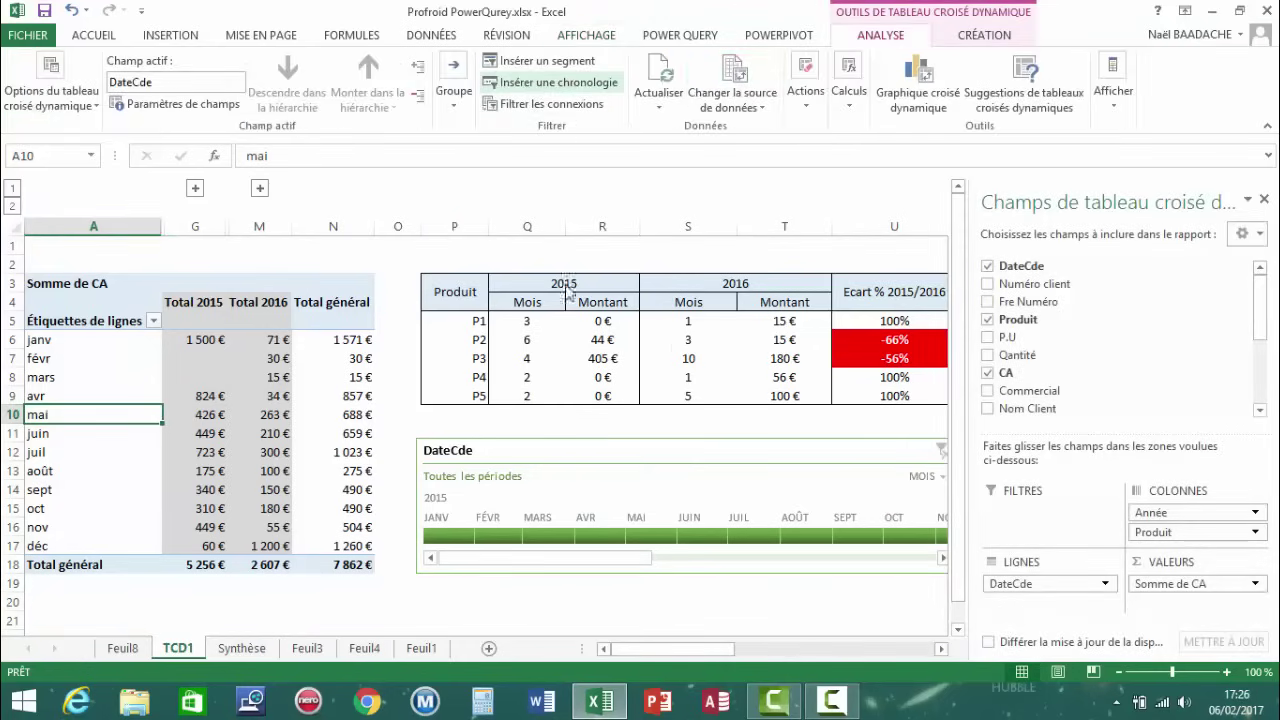
click(577, 603)
click(724, 440)
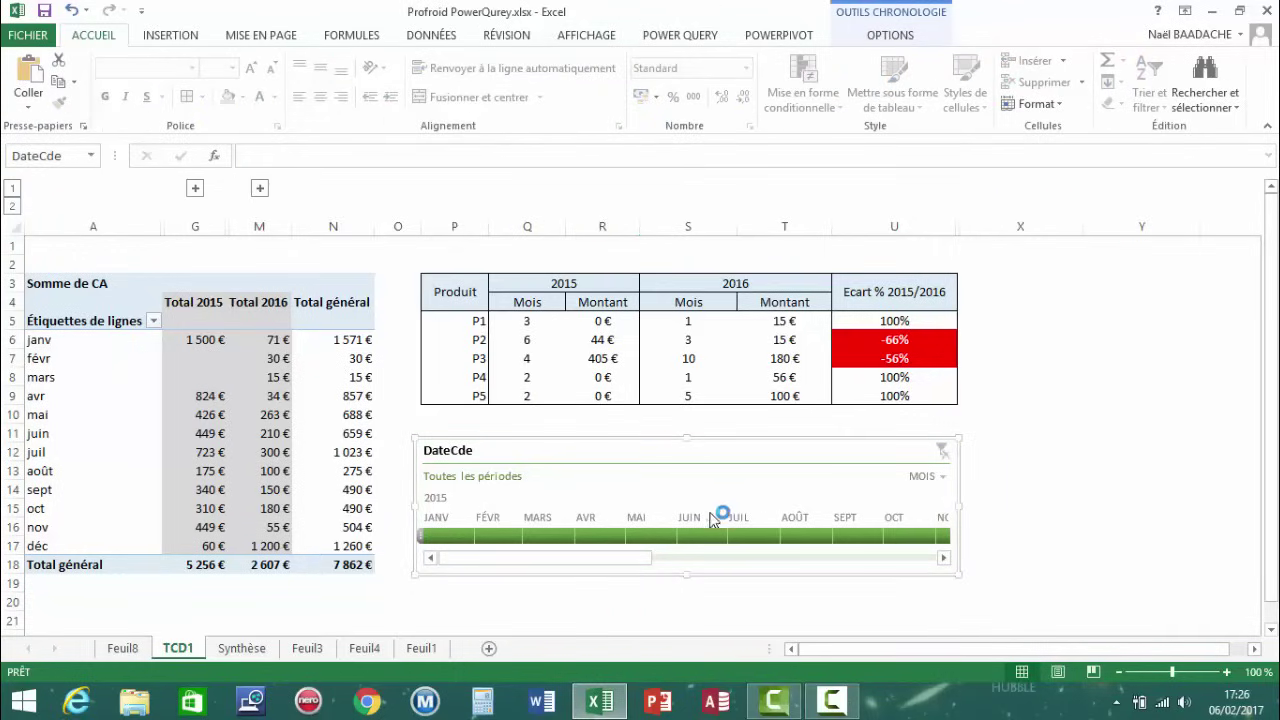
click(1177, 484)
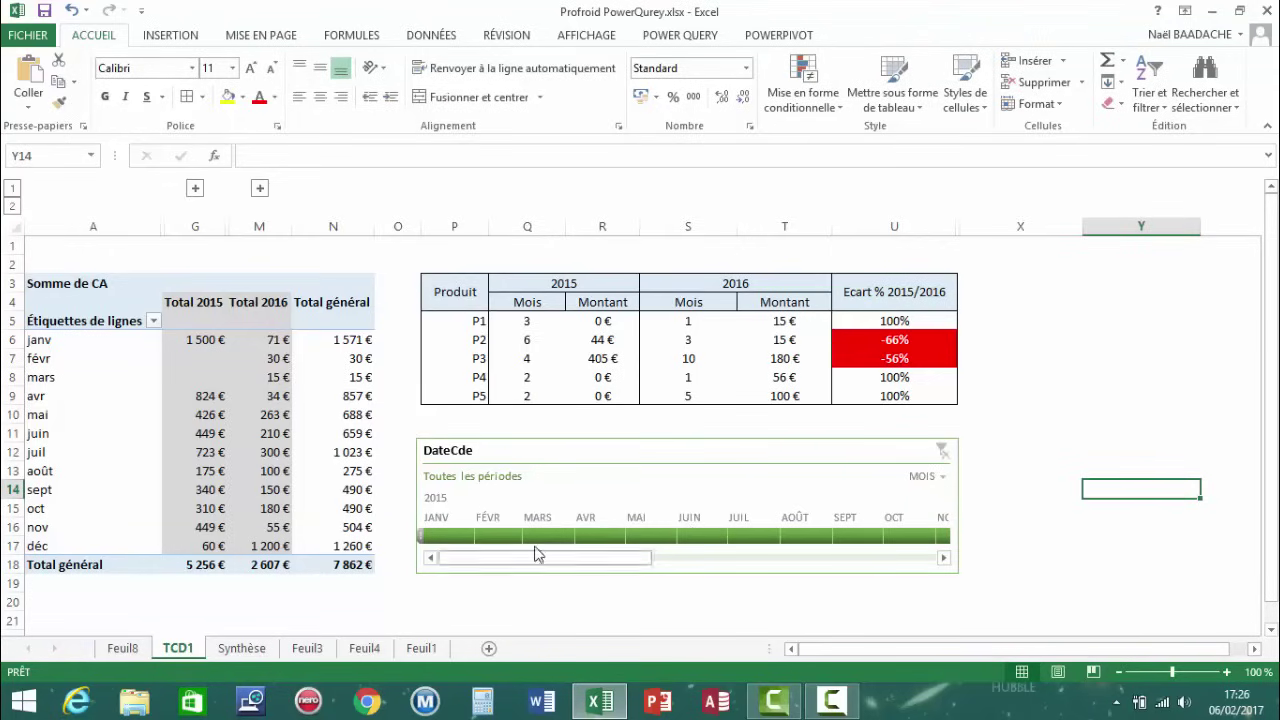
Filter the DateCde timeline to February–May 2015, try the years, quarters and months levels, and clear the filter
drag(482, 543, 644, 543)
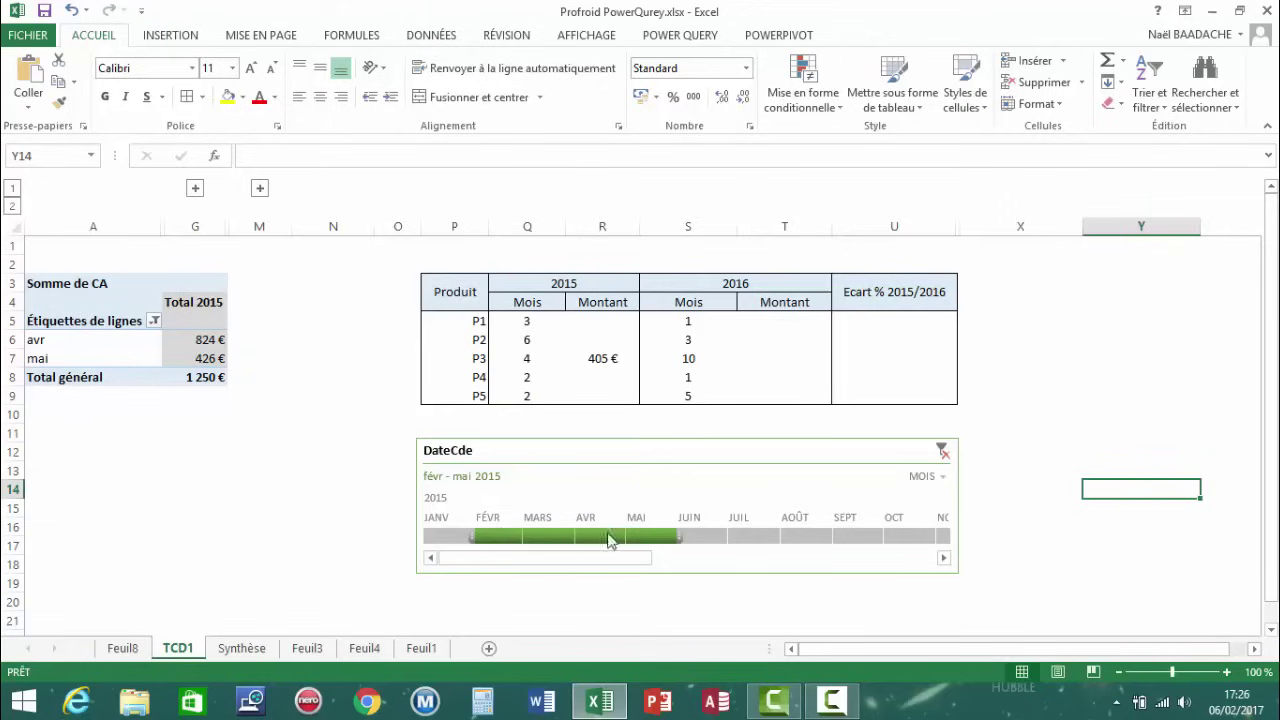
click(939, 479)
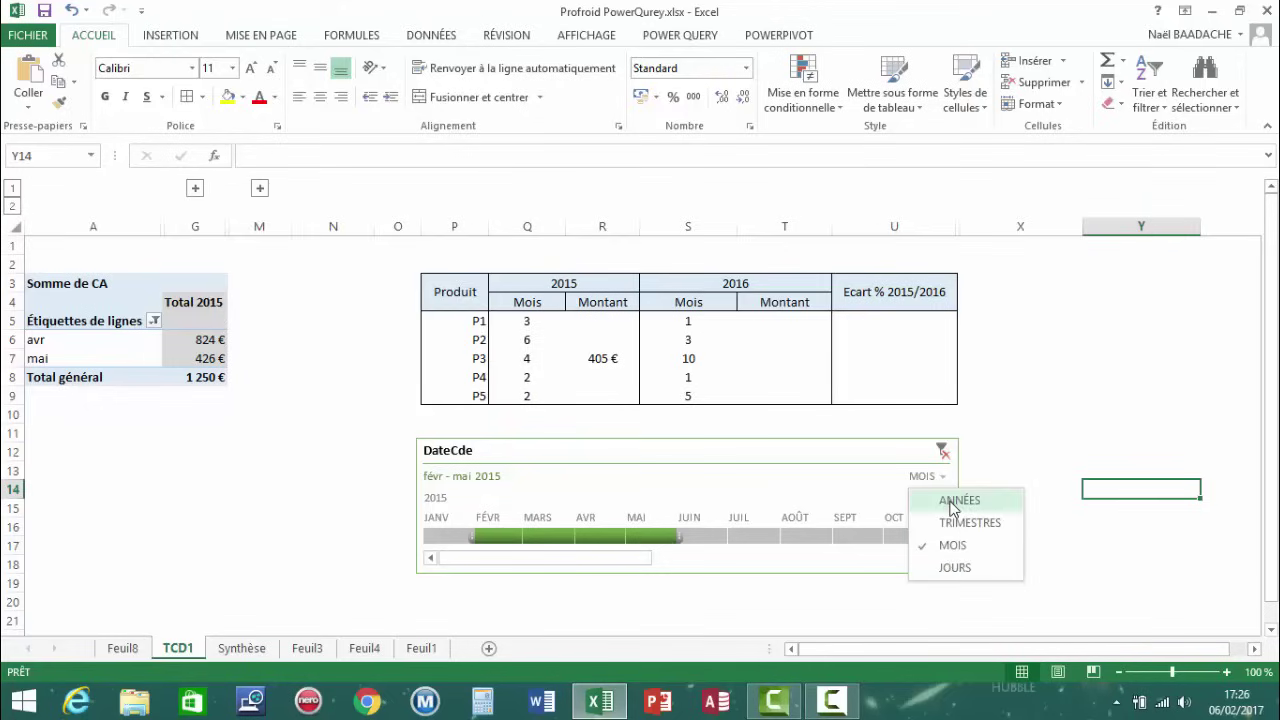
click(953, 503)
click(941, 479)
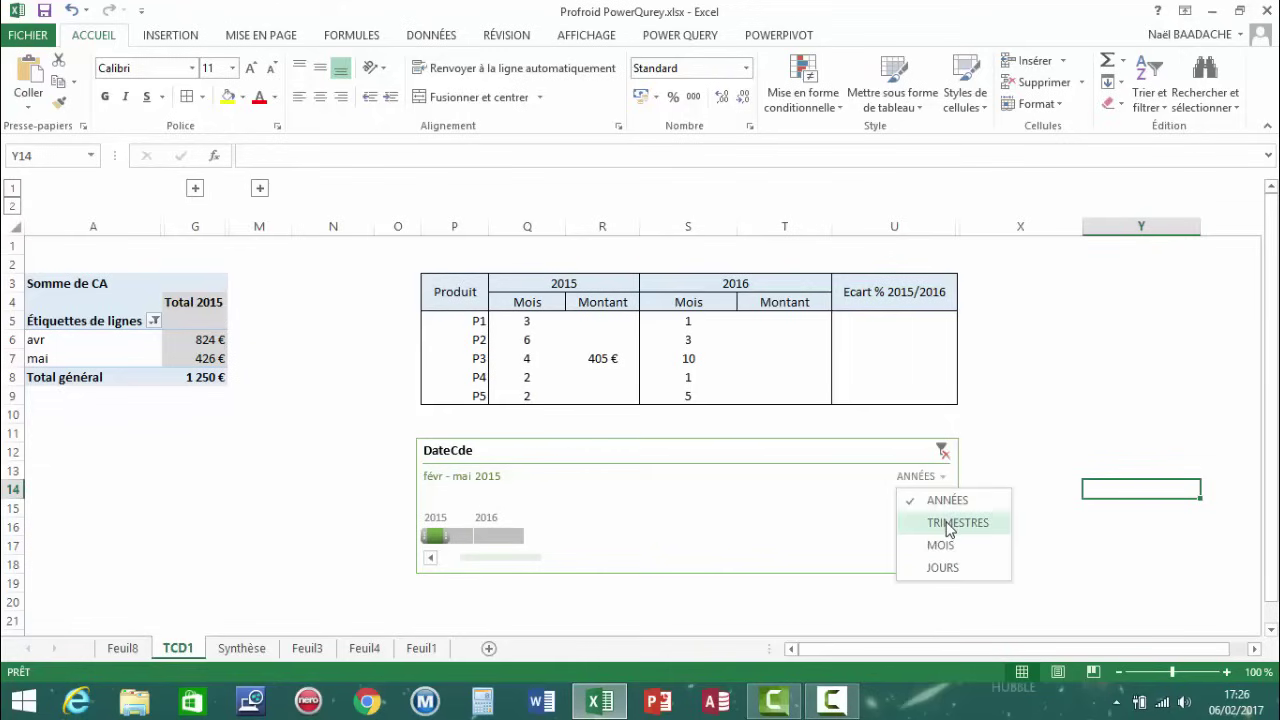
click(945, 521)
click(940, 479)
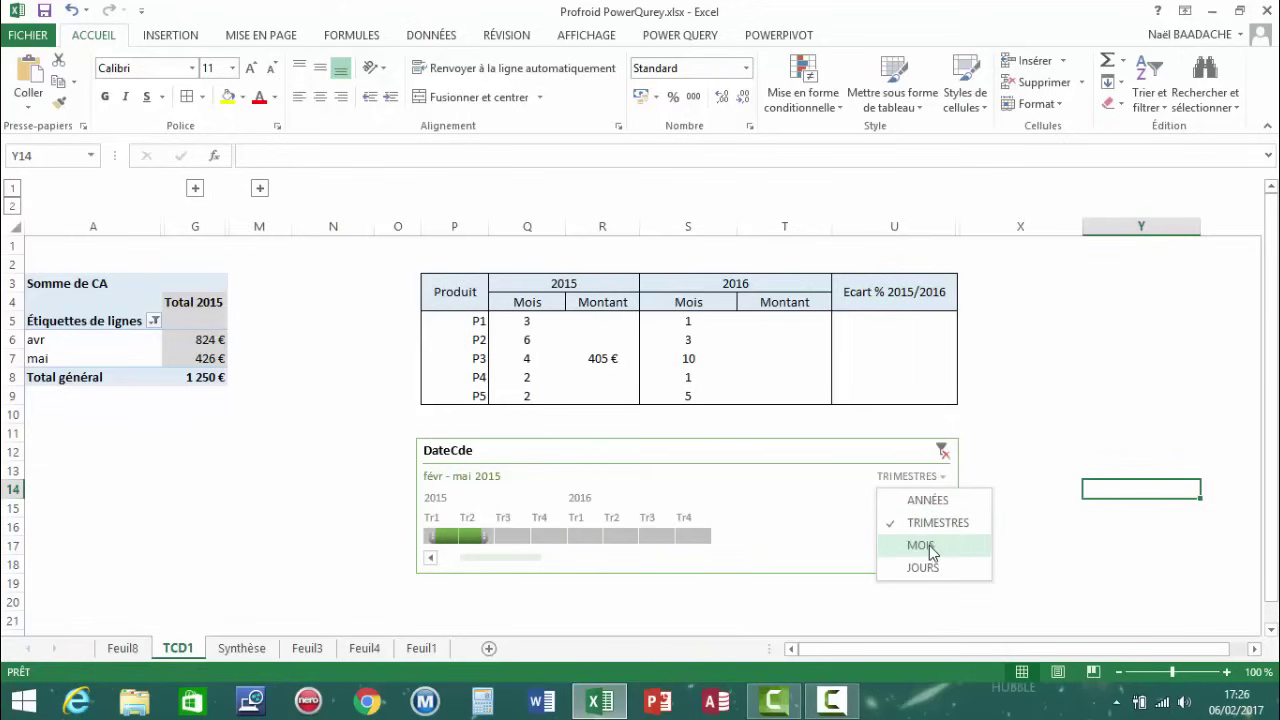
click(922, 545)
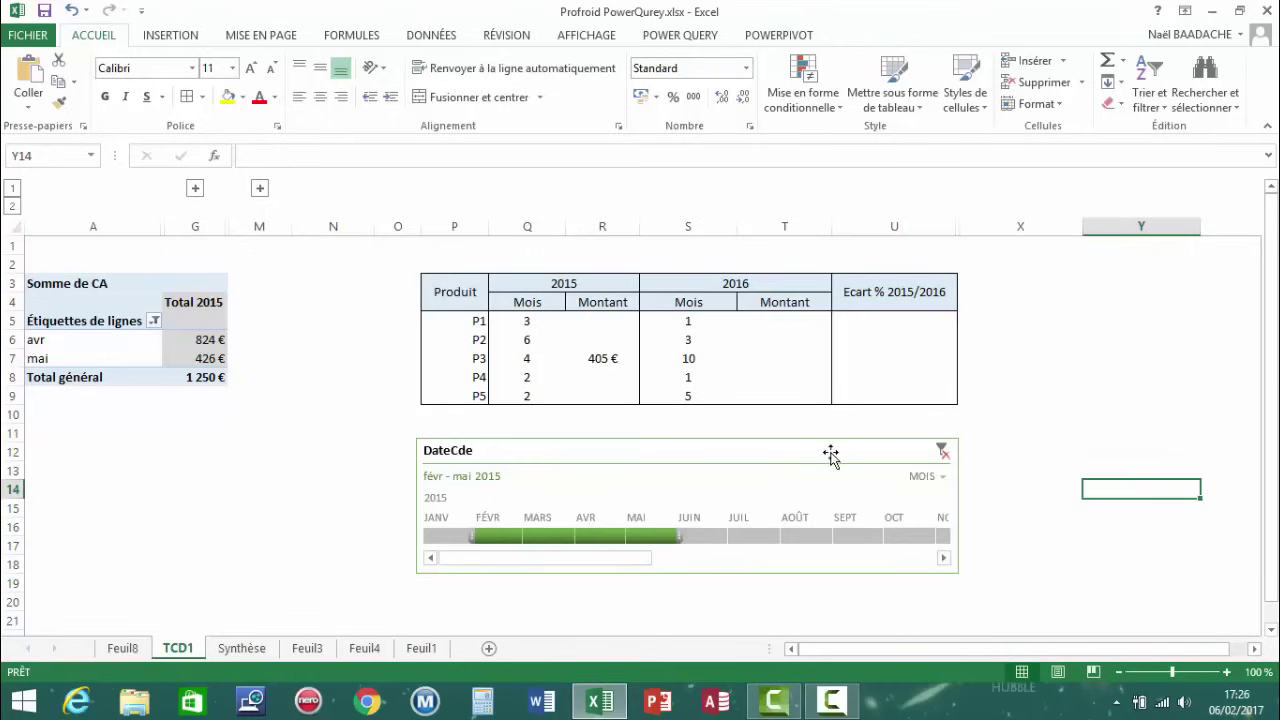
click(941, 451)
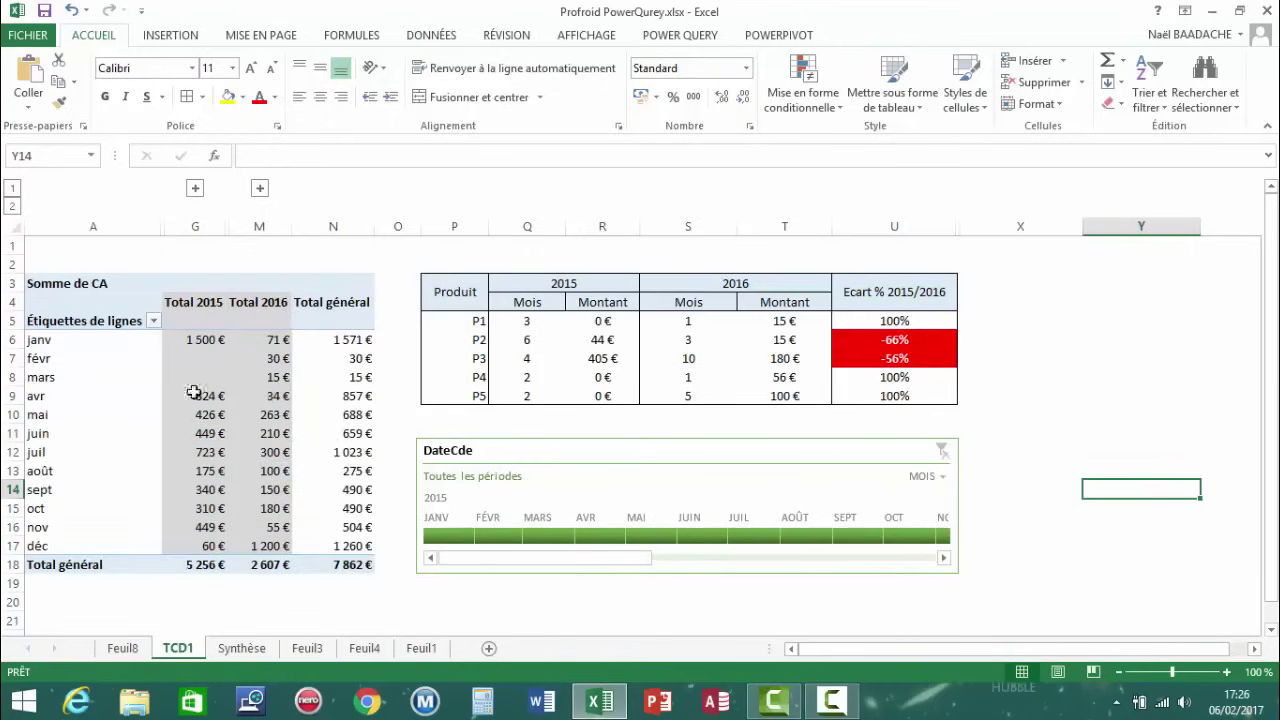
Review the monthly pivot table alongside the 2015/2016 comparison table that draws its amounts from it
click(168, 418)
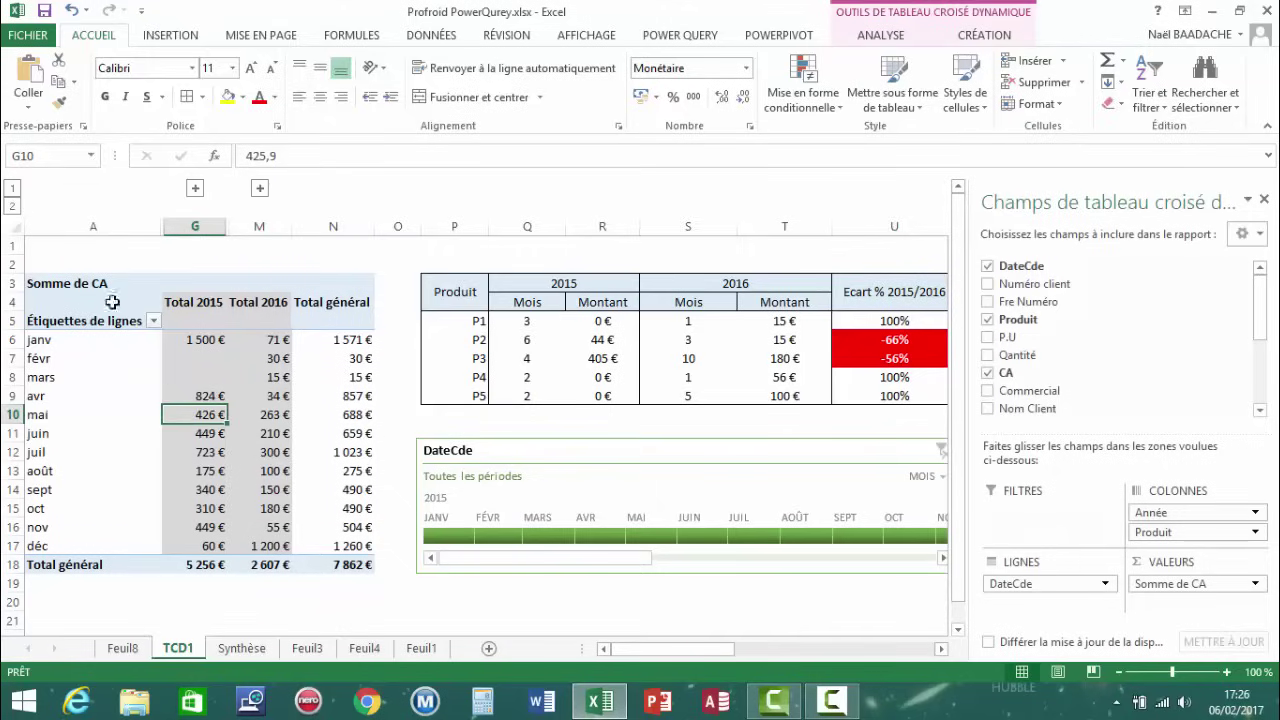
click(439, 601)
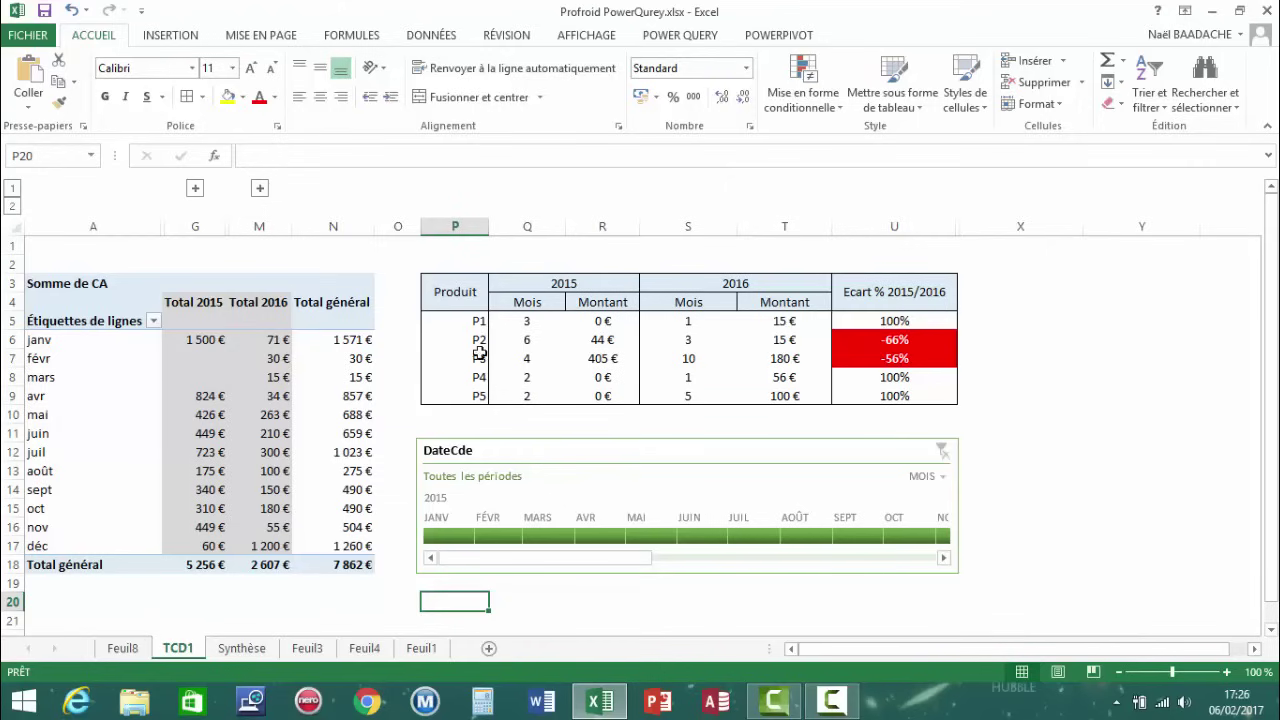
drag(440, 291, 895, 432)
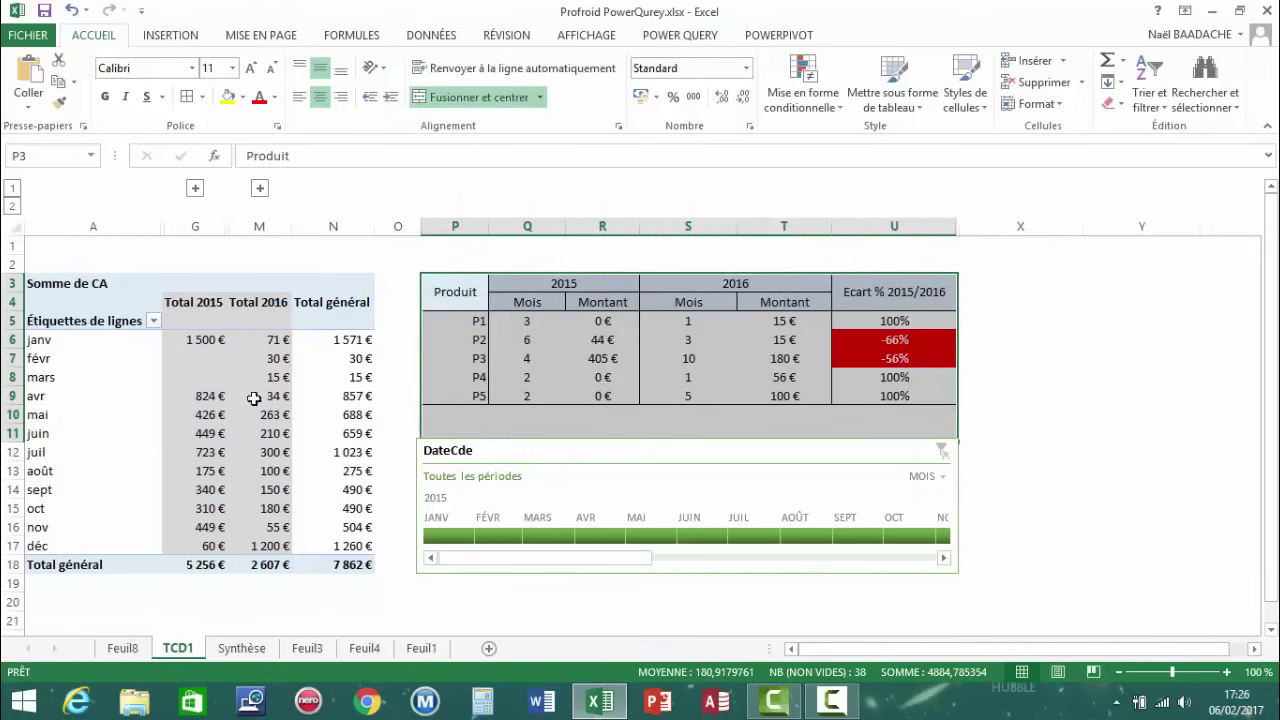
click(186, 378)
drag(452, 290, 863, 394)
click(697, 610)
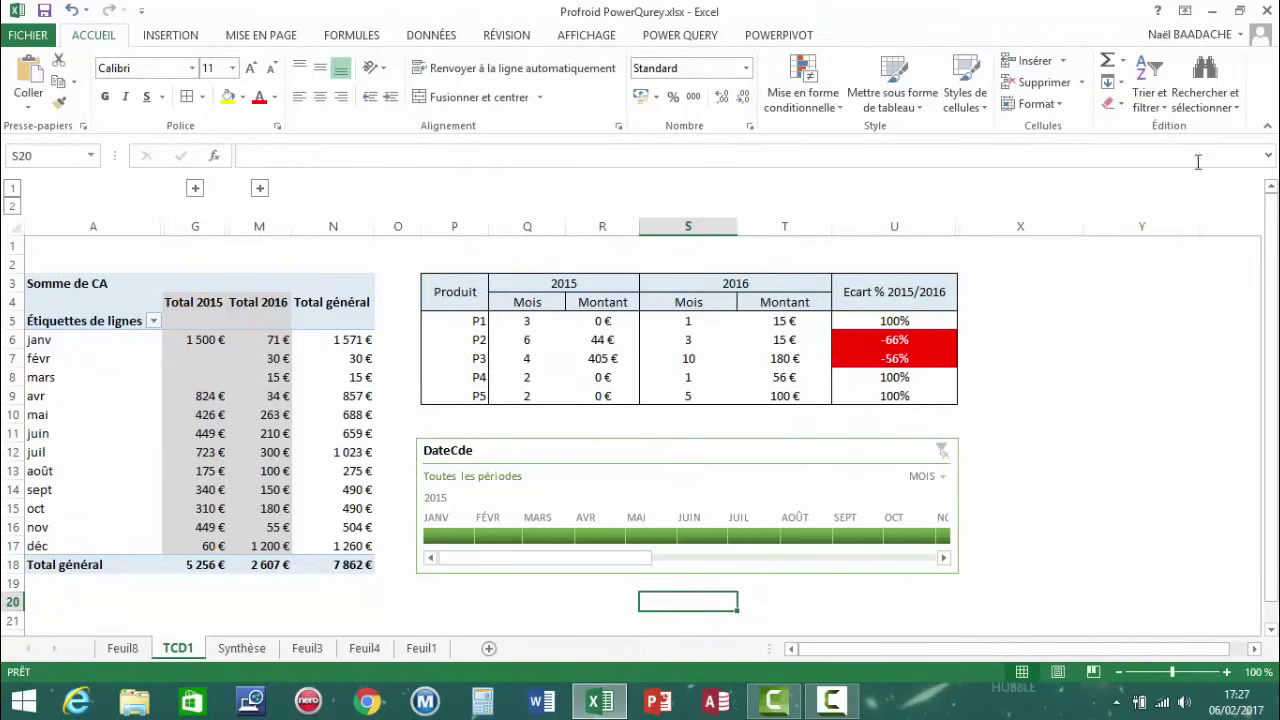
Close the Profroid PowerQurey workbook and open Exercice TCD Tableau de bord.xlsx from the desktop on its Base sheet
click(1267, 12)
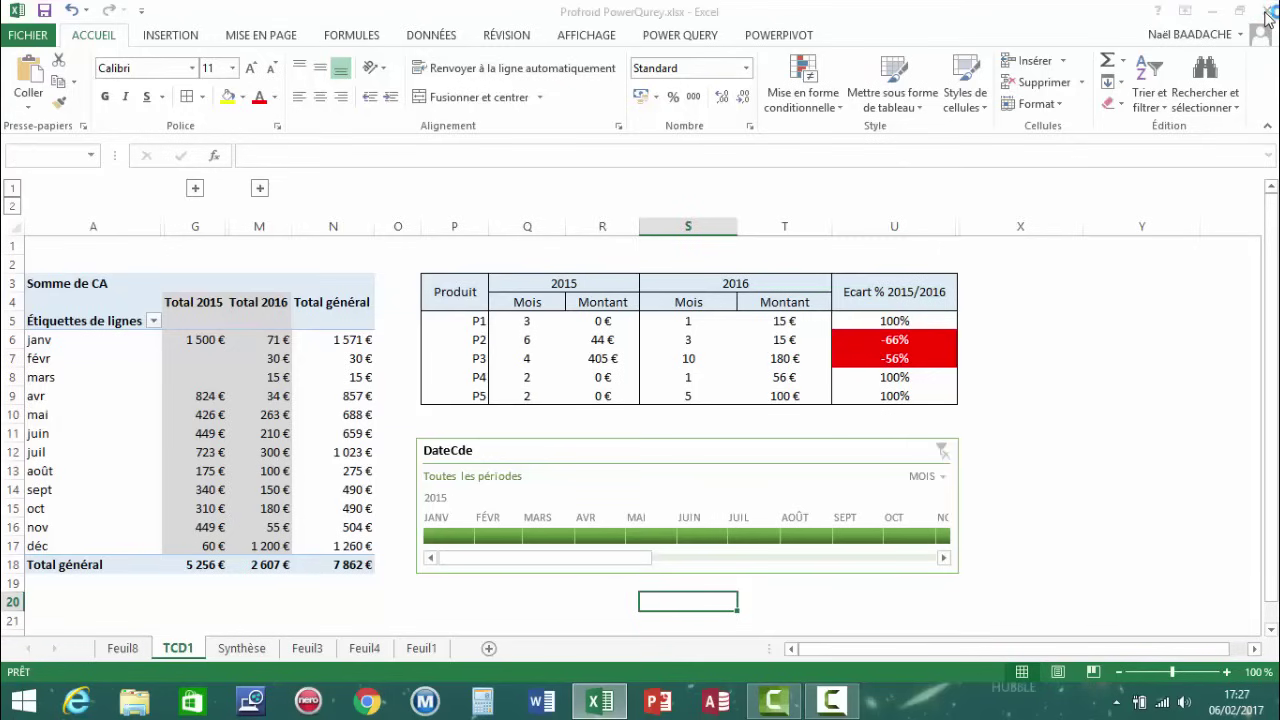
click(528, 383)
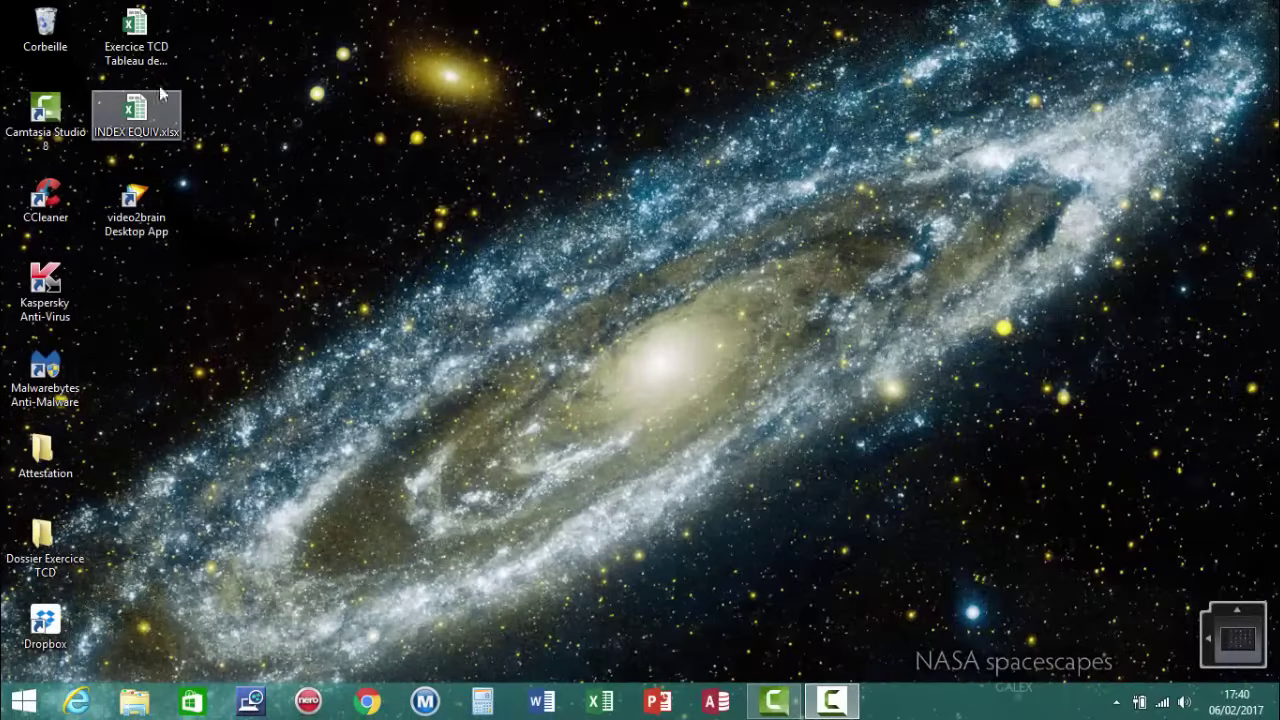
click(137, 28)
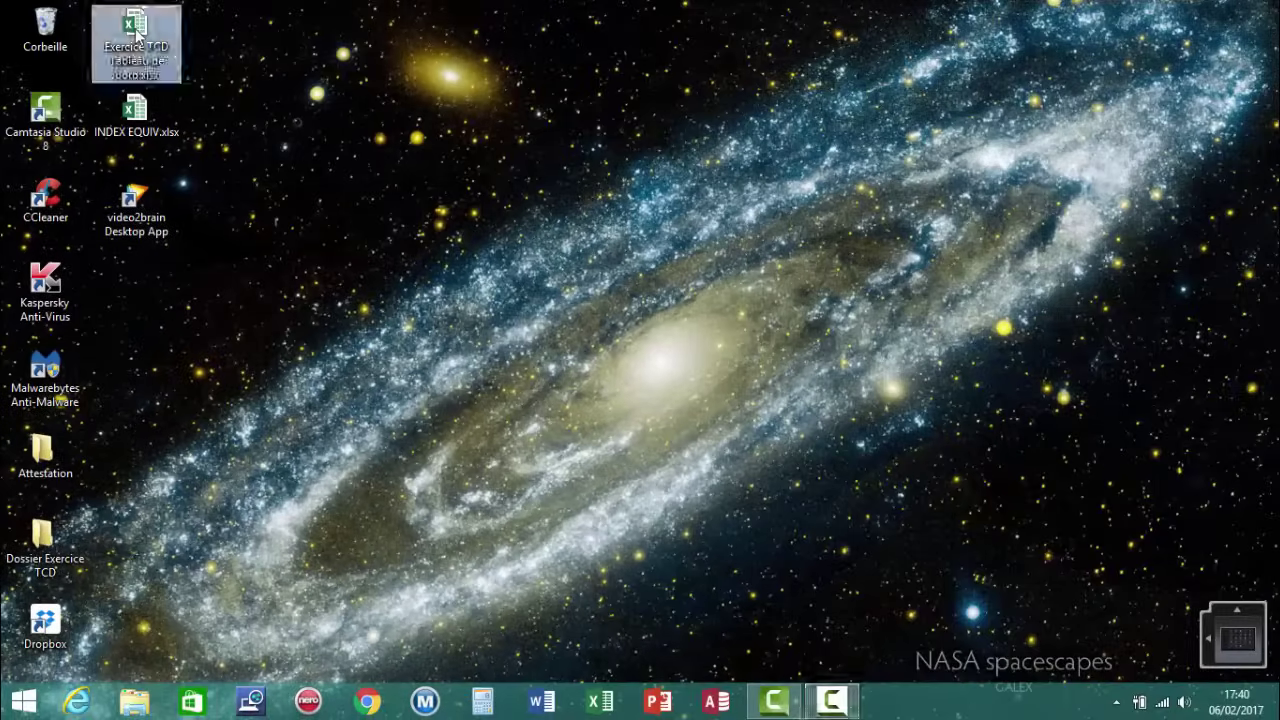
double_click(137, 28)
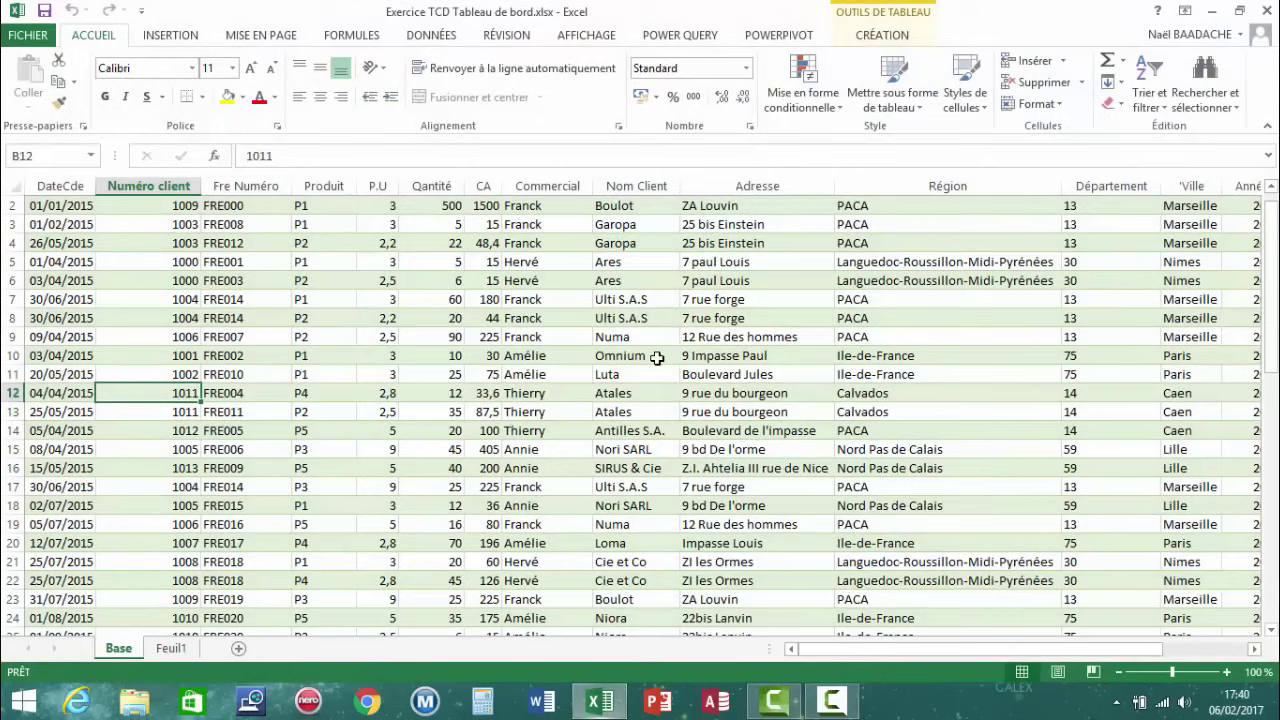
click(380, 356)
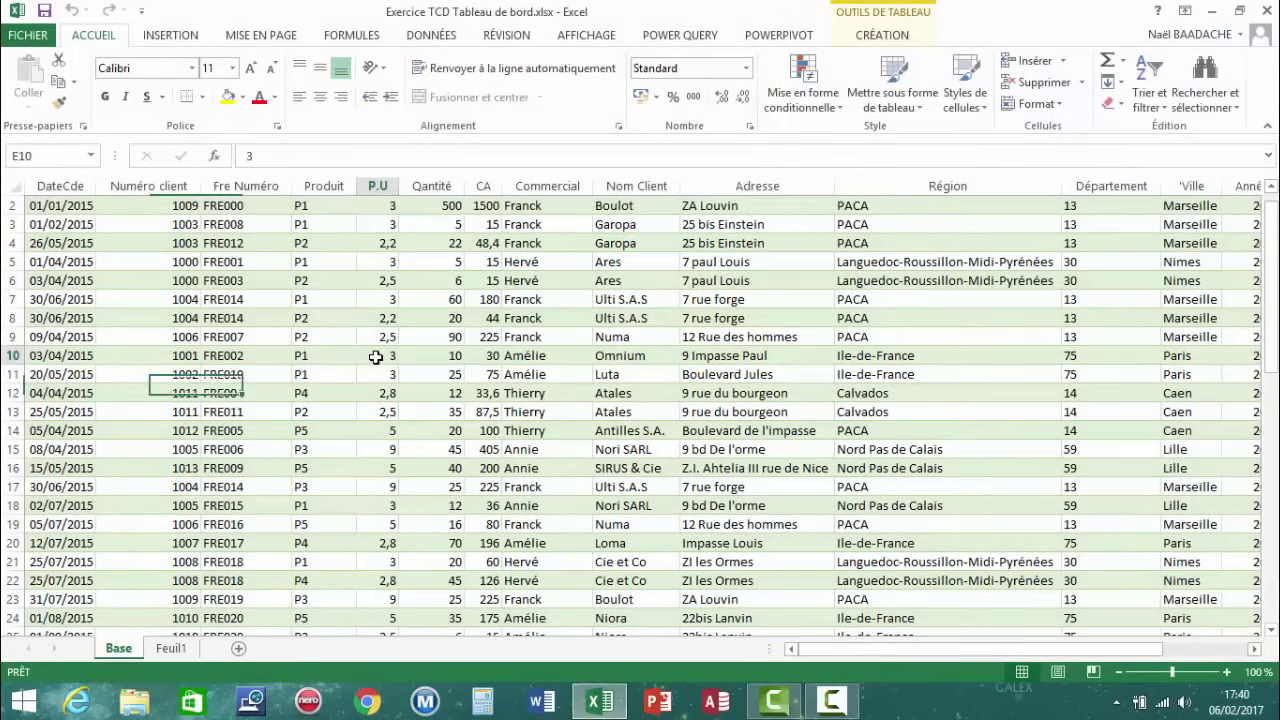
Review the order date, client number, invoice number, product, unit price and quantity columns of the Base table
click(69, 205)
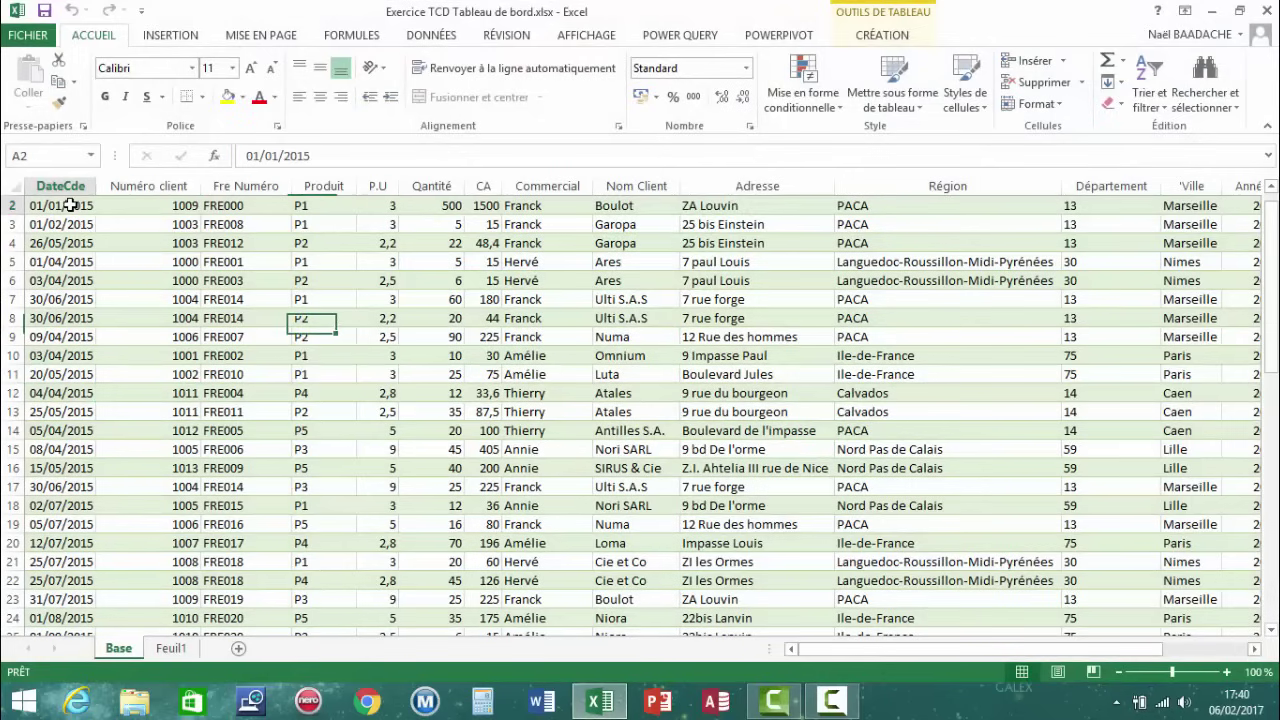
click(163, 207)
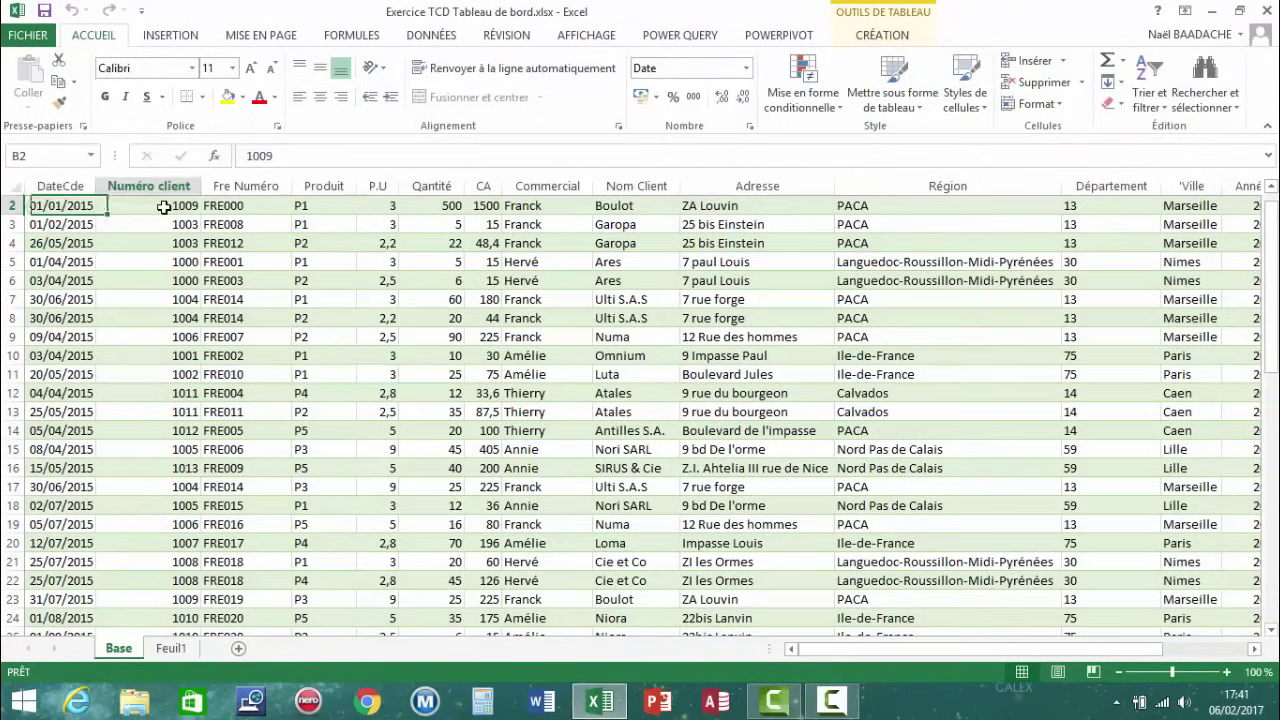
click(251, 207)
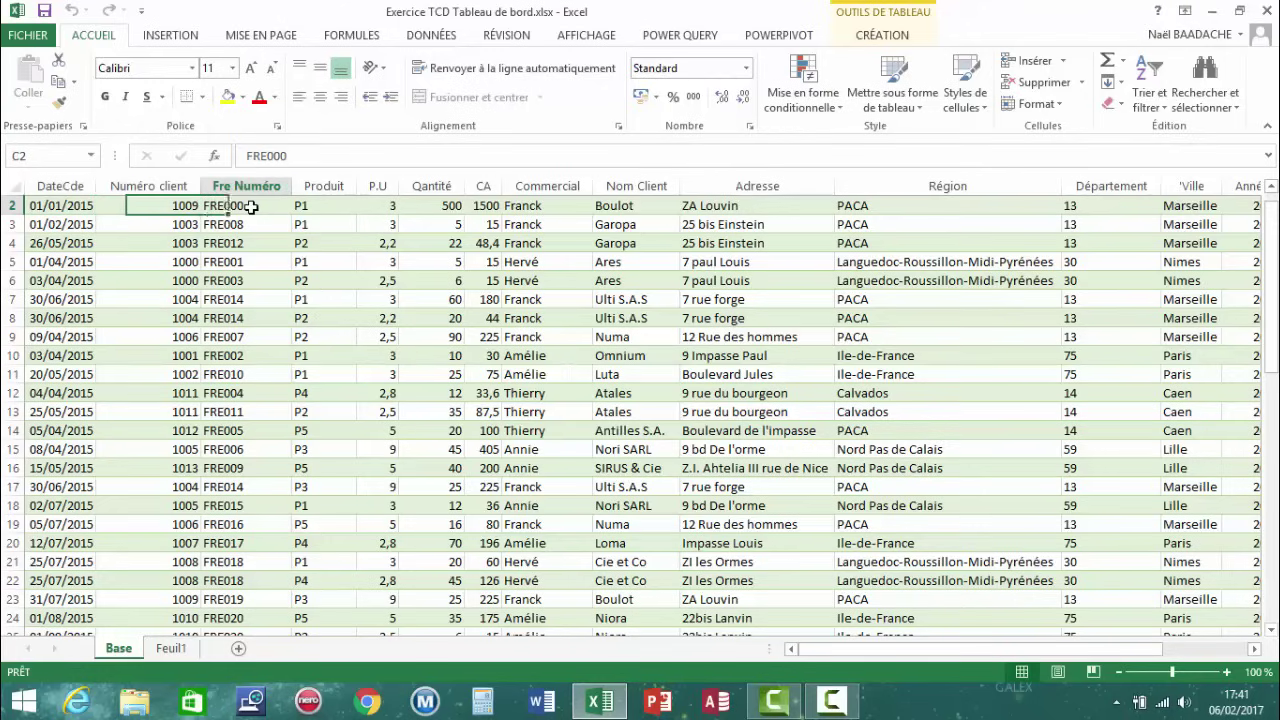
click(321, 207)
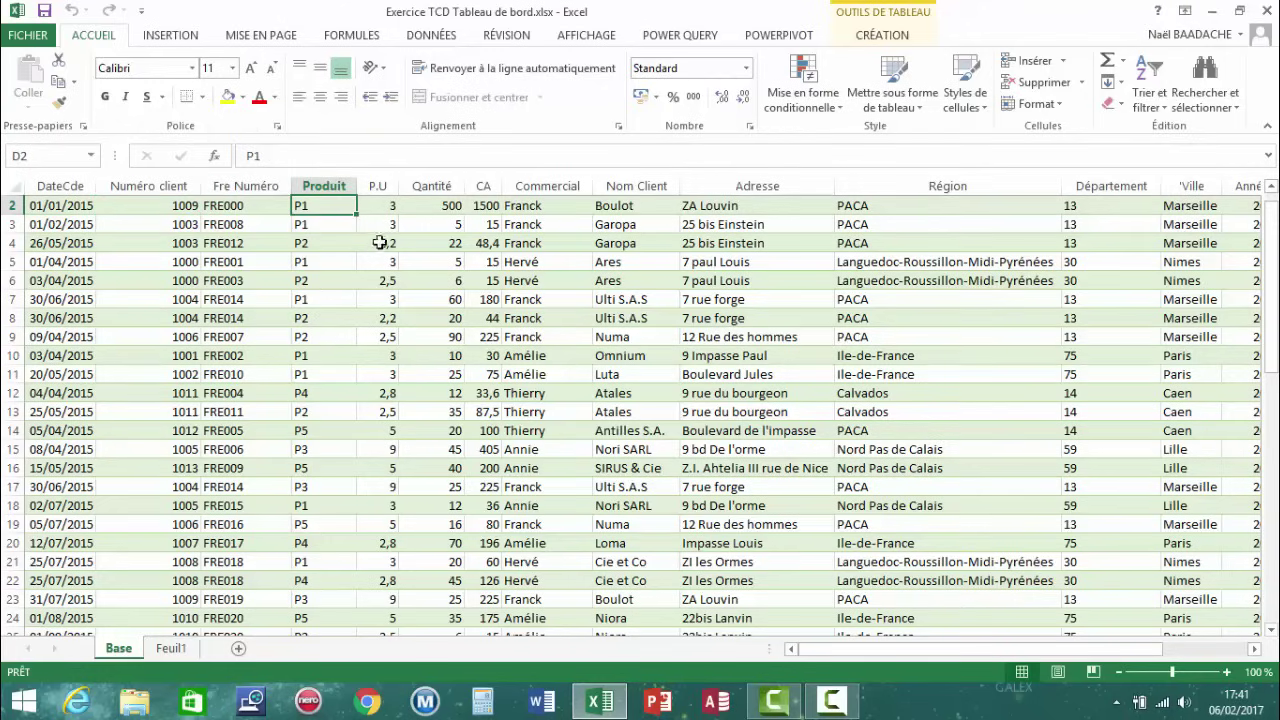
click(386, 210)
click(452, 210)
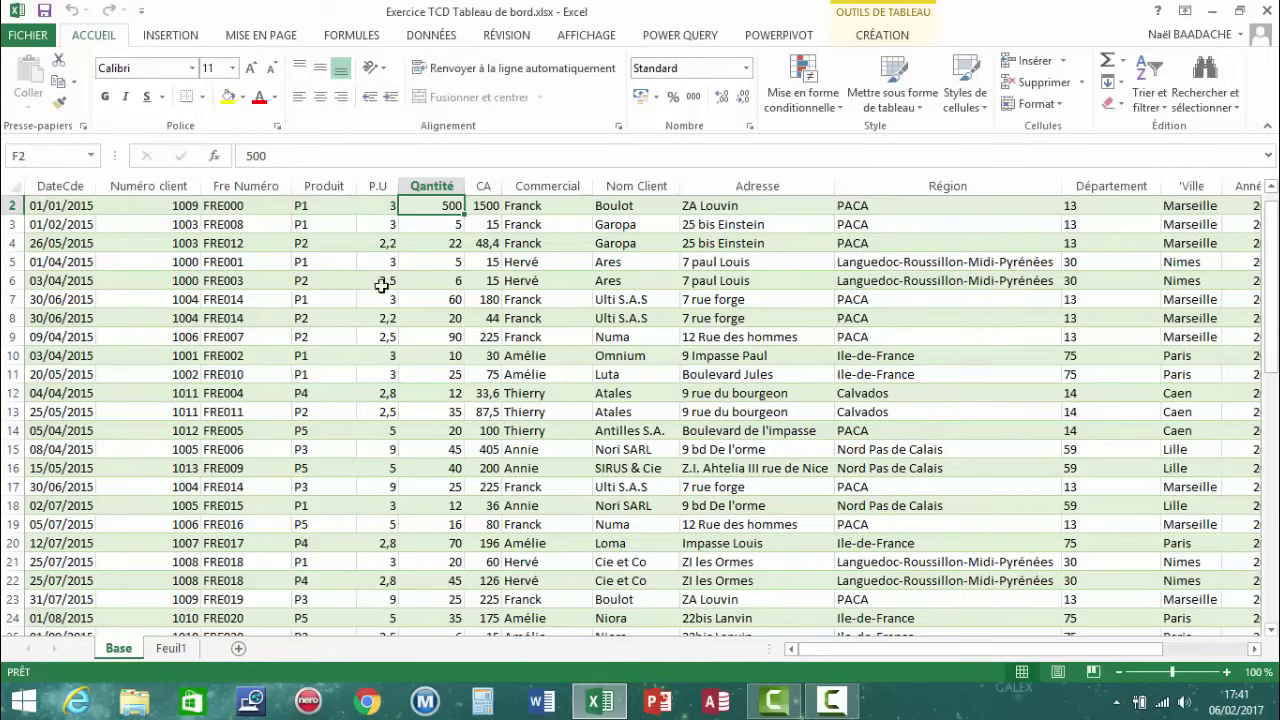
Create a pivot table from the Facturation table on a new worksheet
click(180, 38)
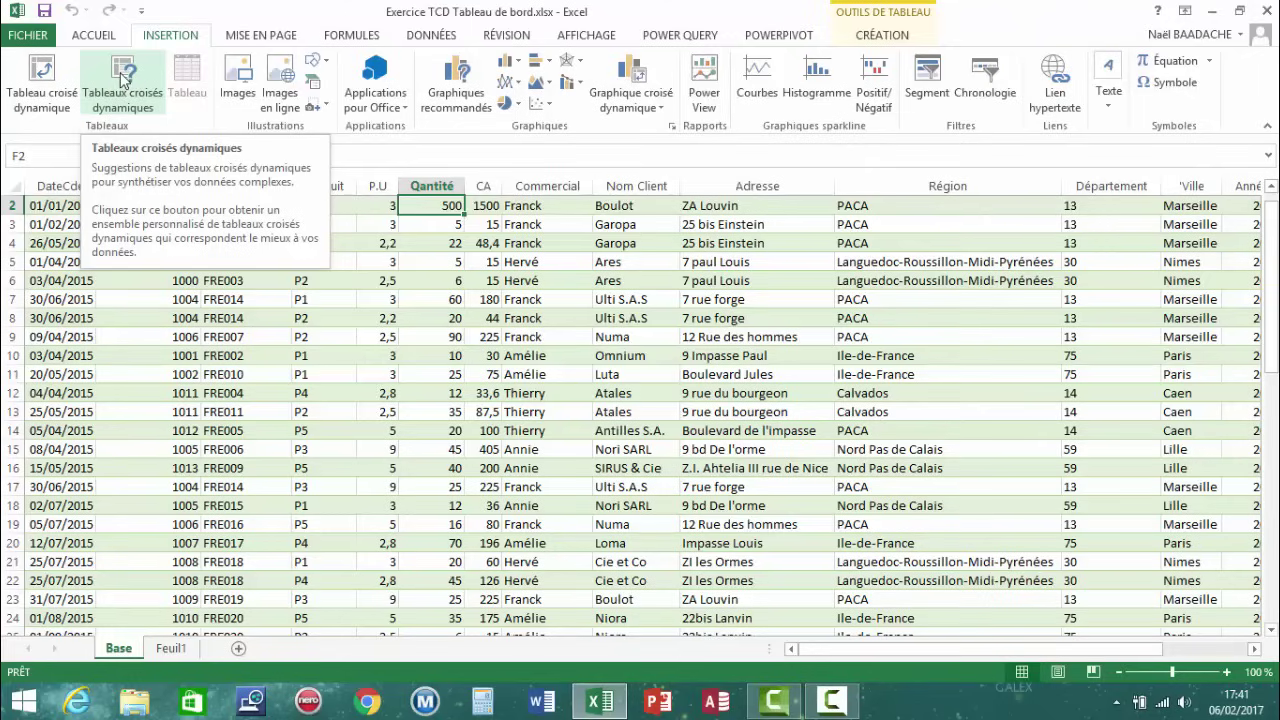
click(40, 75)
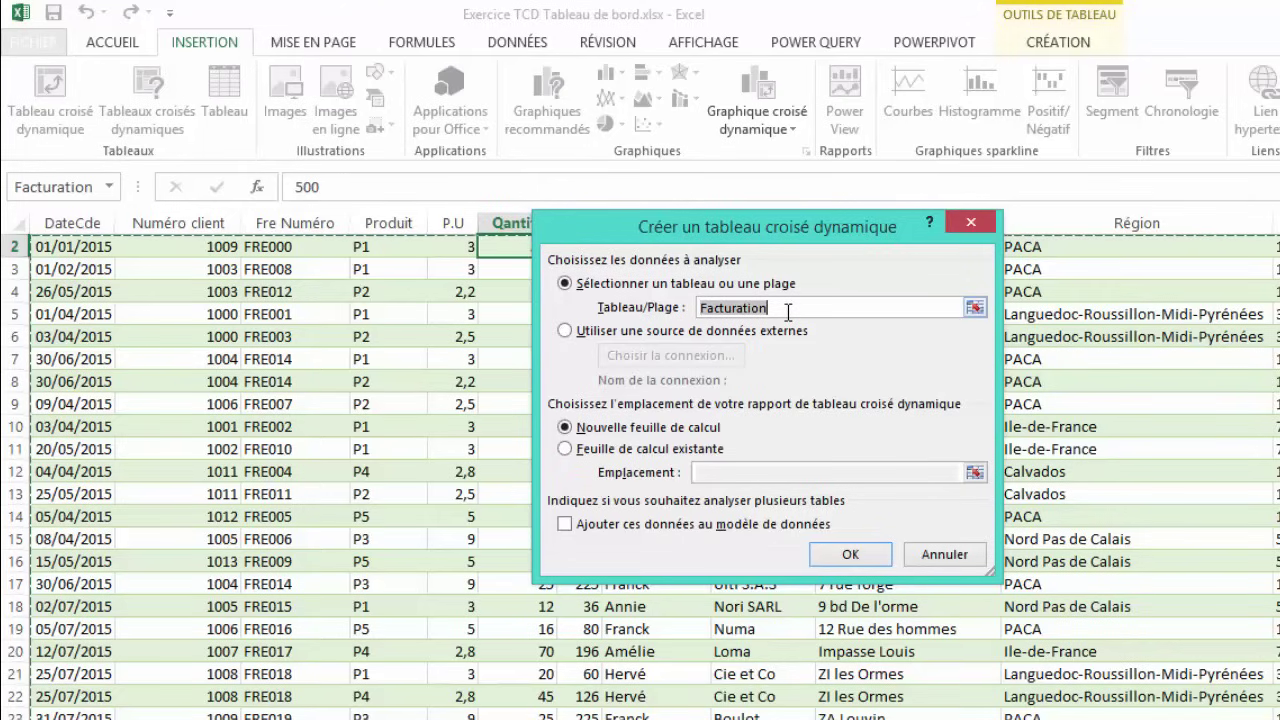
click(566, 332)
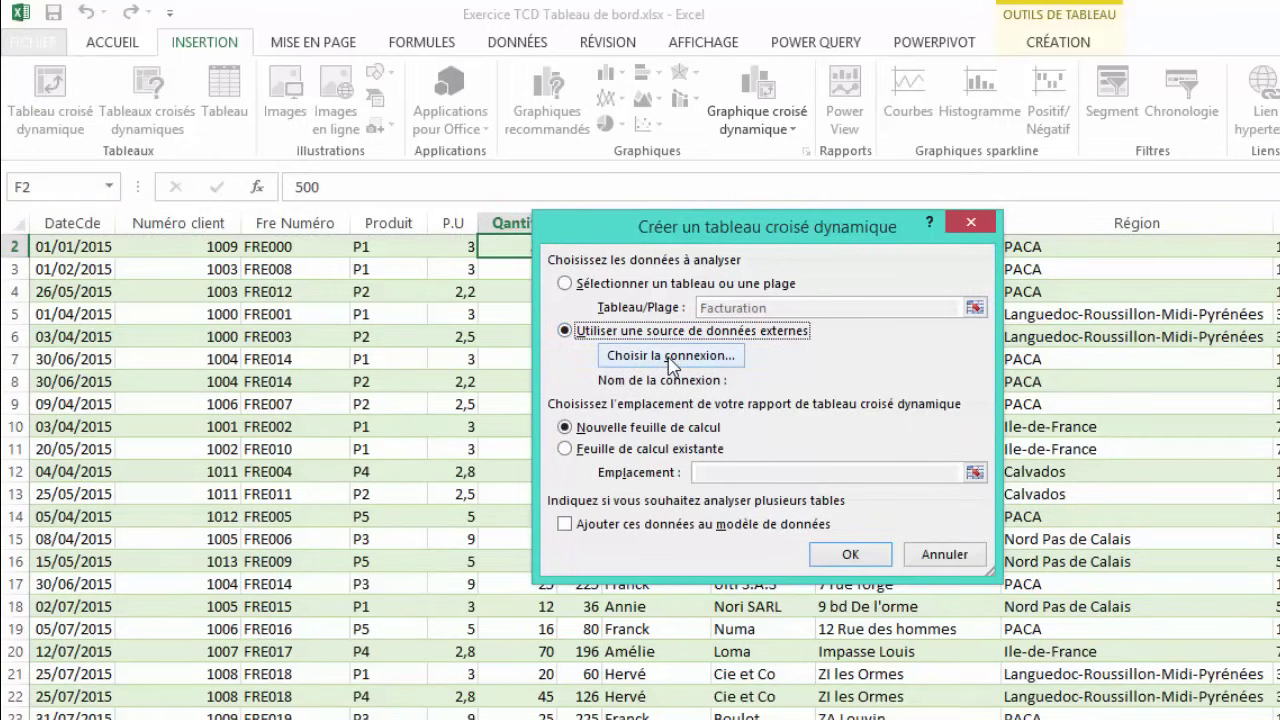
click(576, 283)
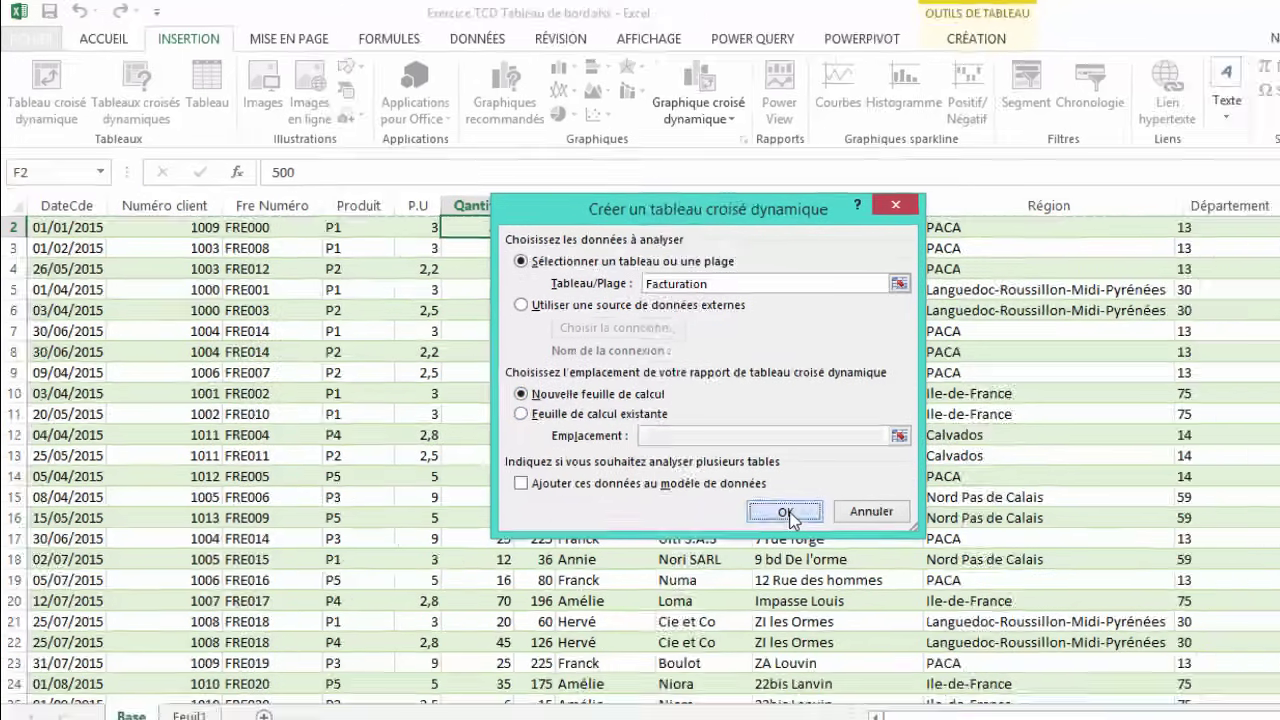
click(850, 556)
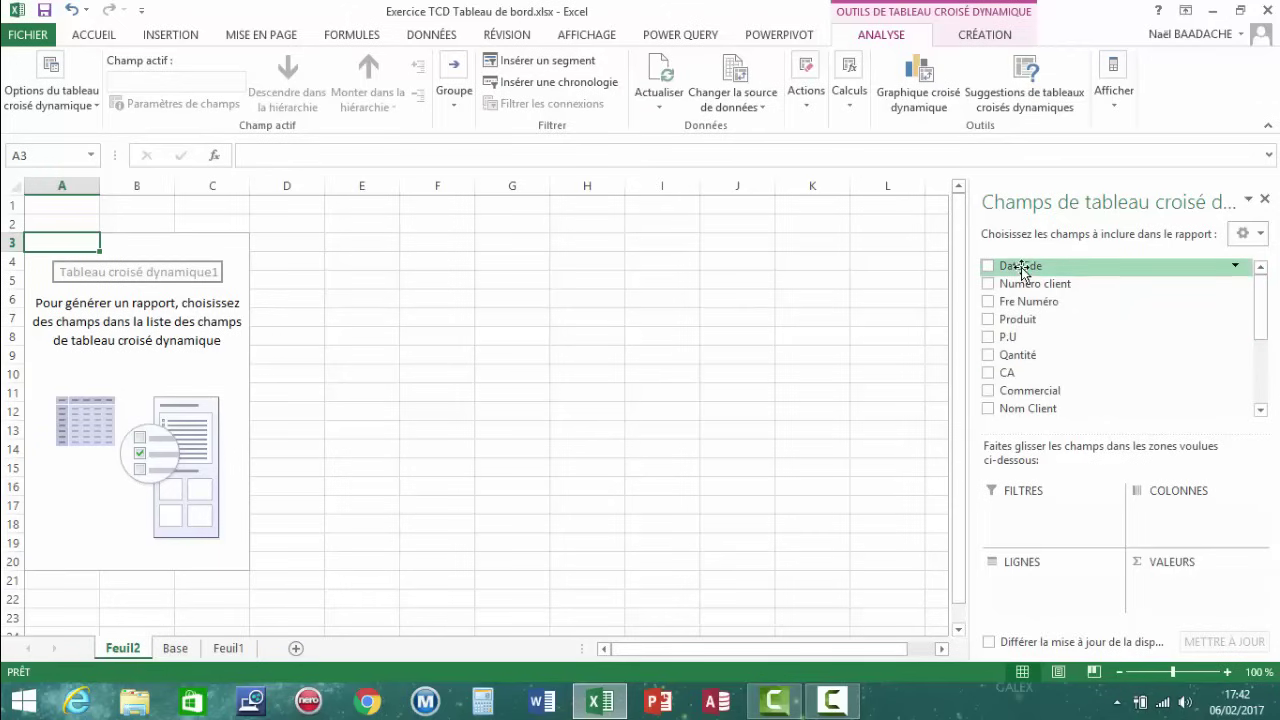
Lay out the pivot table with DateCde in rows, Année then Produit in columns, and the sum of CA as values
drag(1022, 272, 1022, 592)
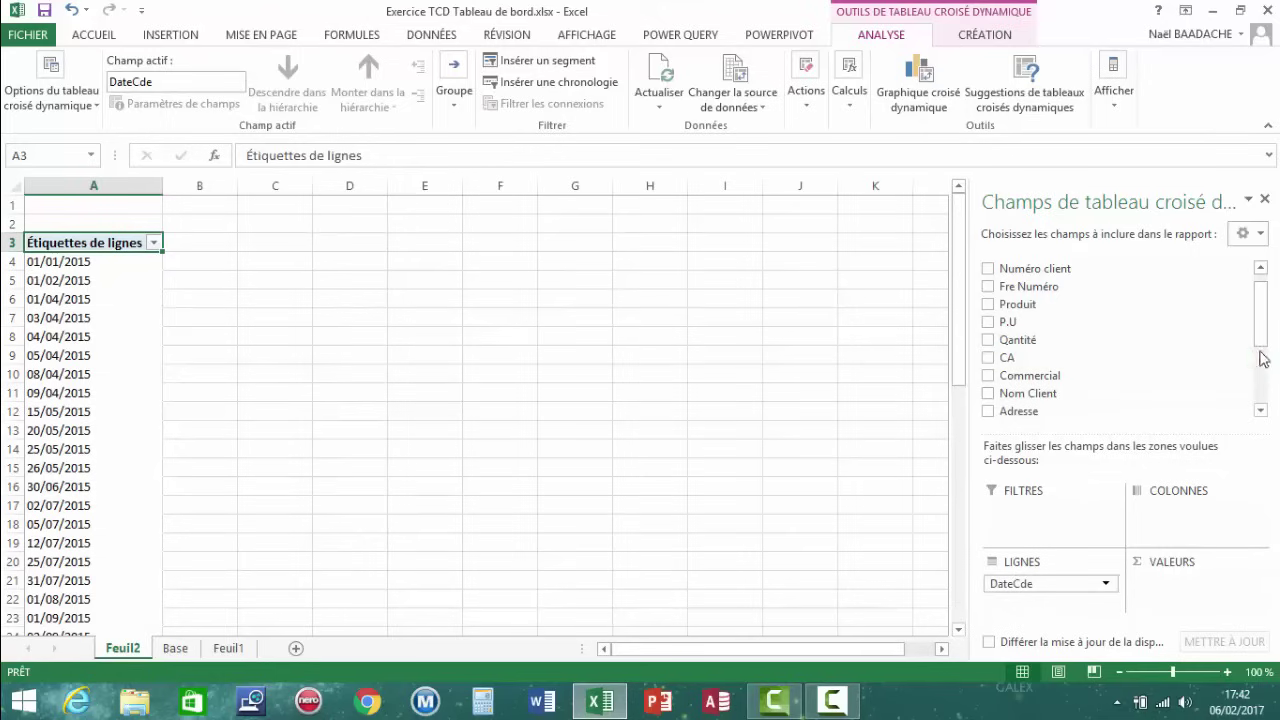
drag(1257, 344, 1255, 395)
drag(1015, 349, 1158, 516)
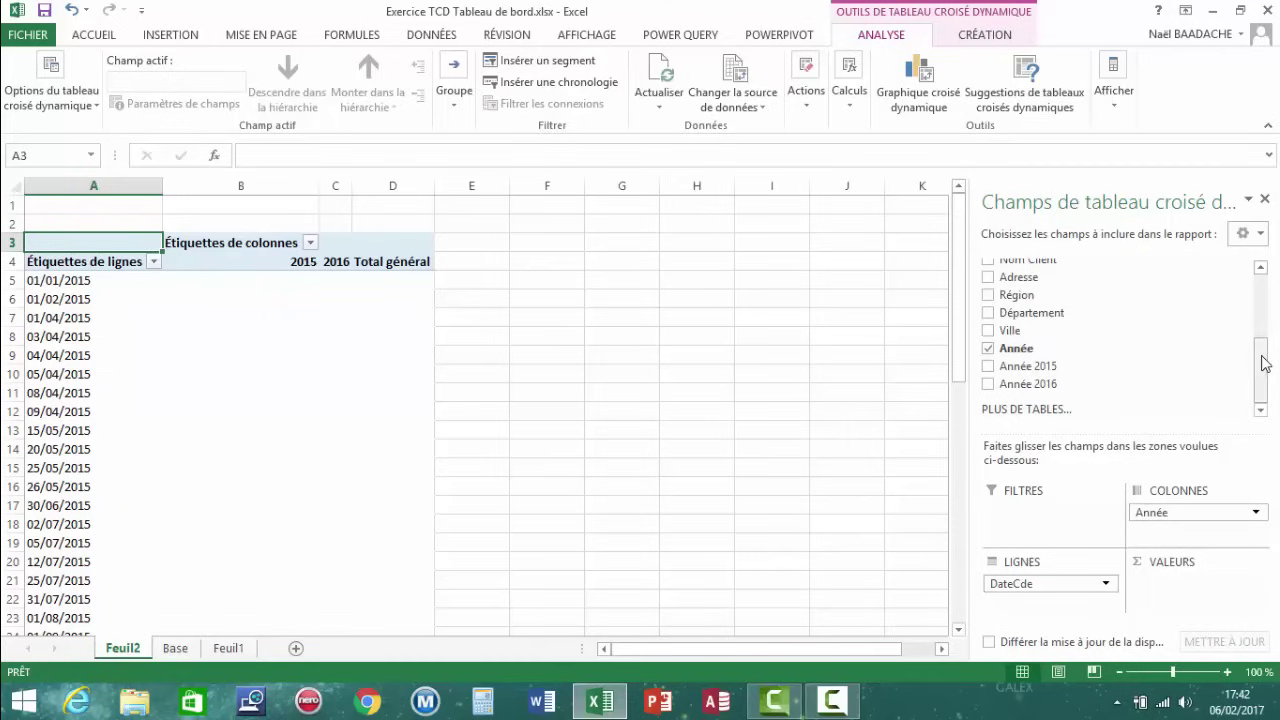
drag(1263, 363, 1262, 297)
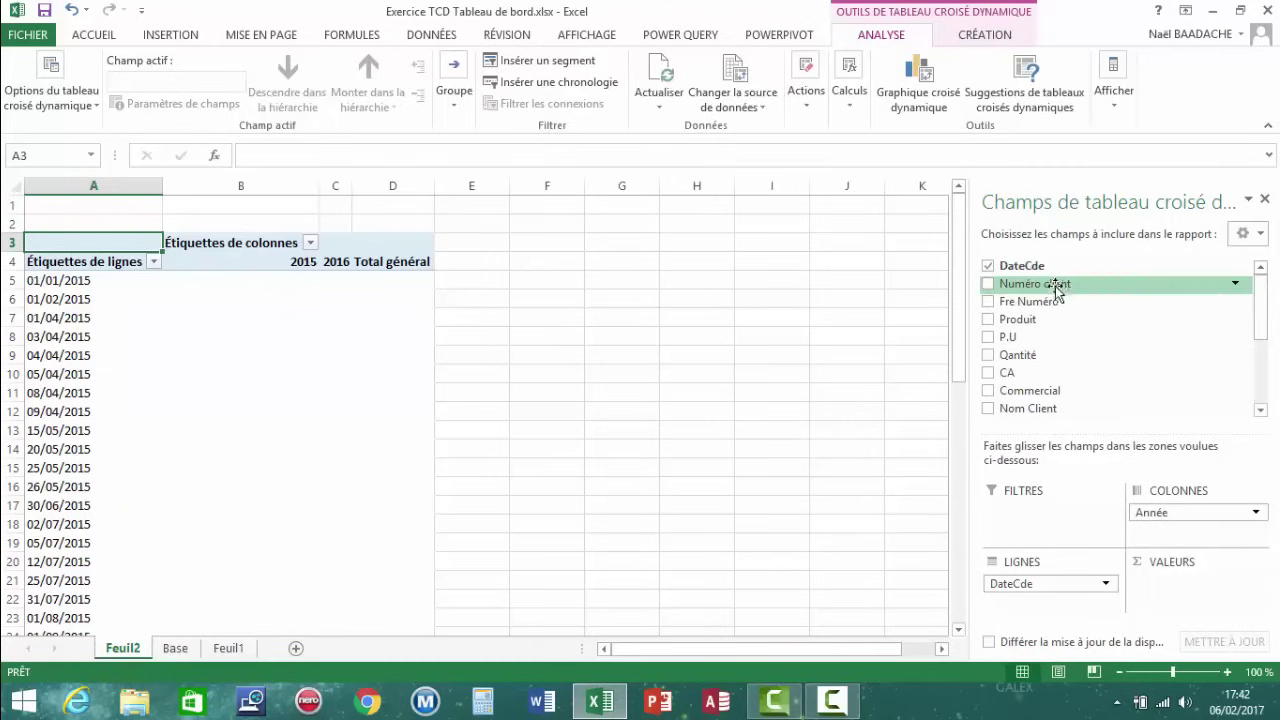
drag(1034, 320, 1166, 536)
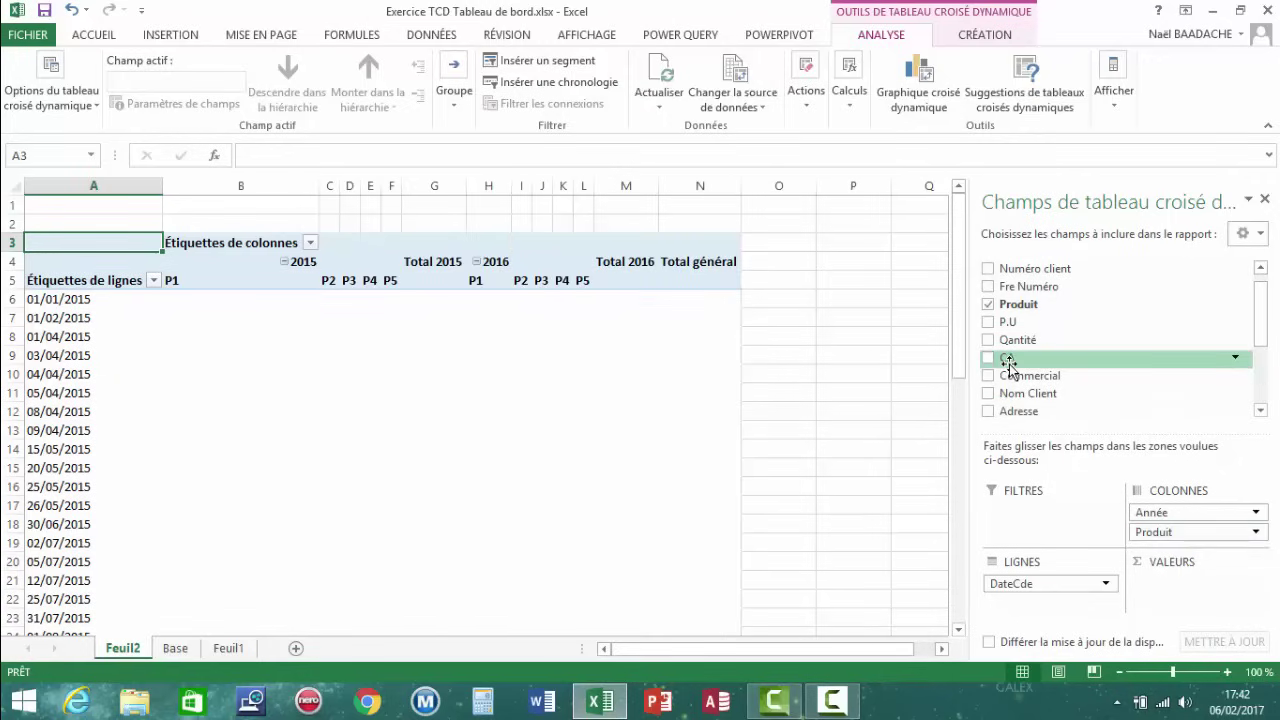
drag(1008, 366, 1151, 590)
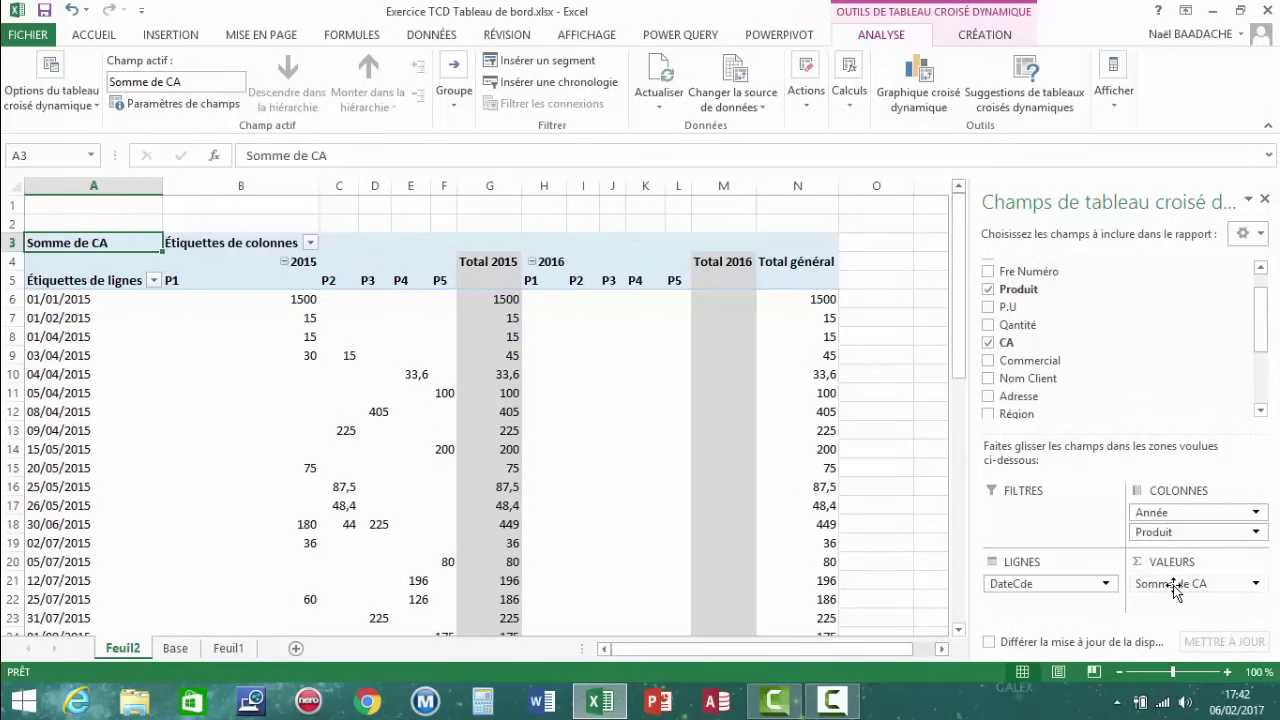
Format the Somme de CA values as Comptabilité with the € symbol and no decimals
mouse_move(304, 300)
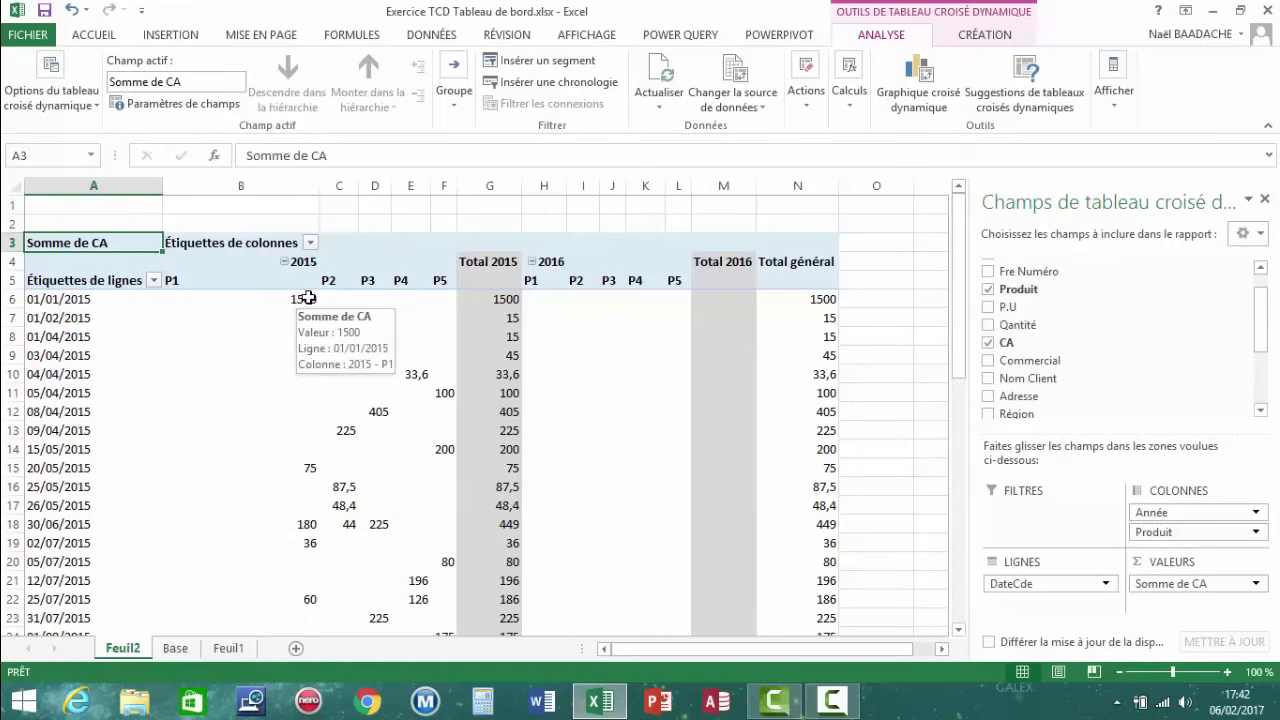
click(1195, 588)
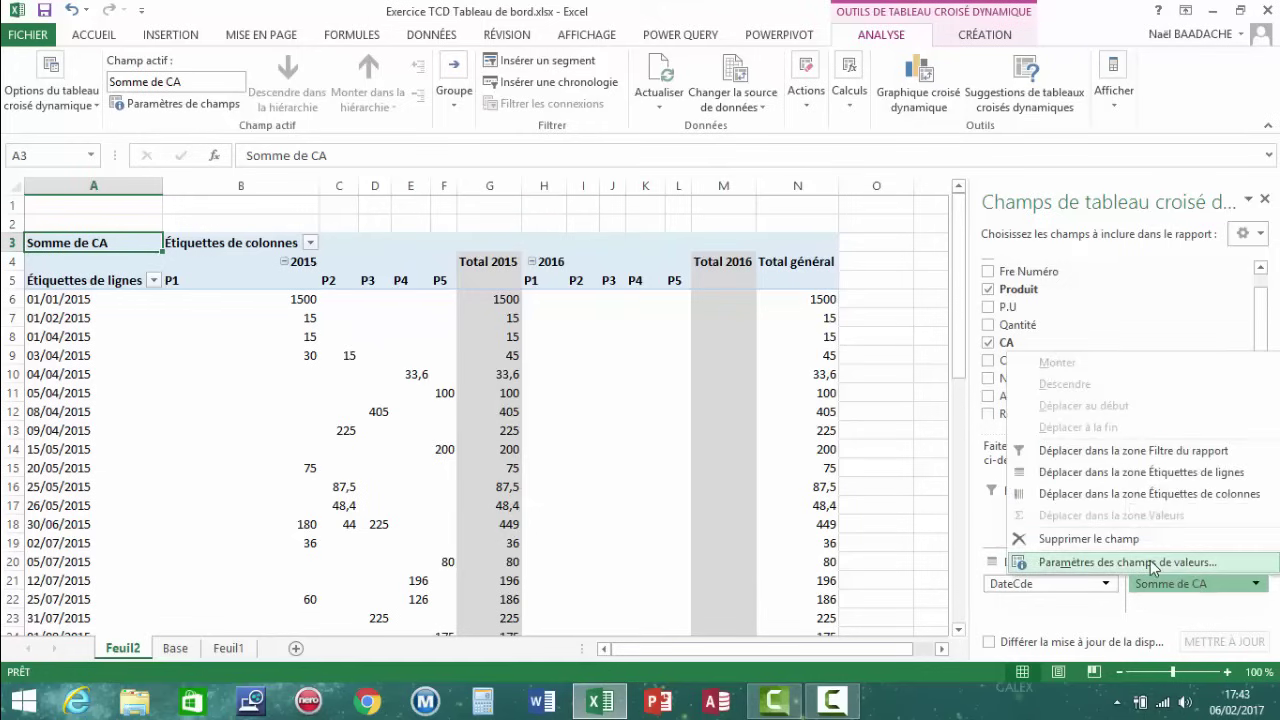
click(1153, 564)
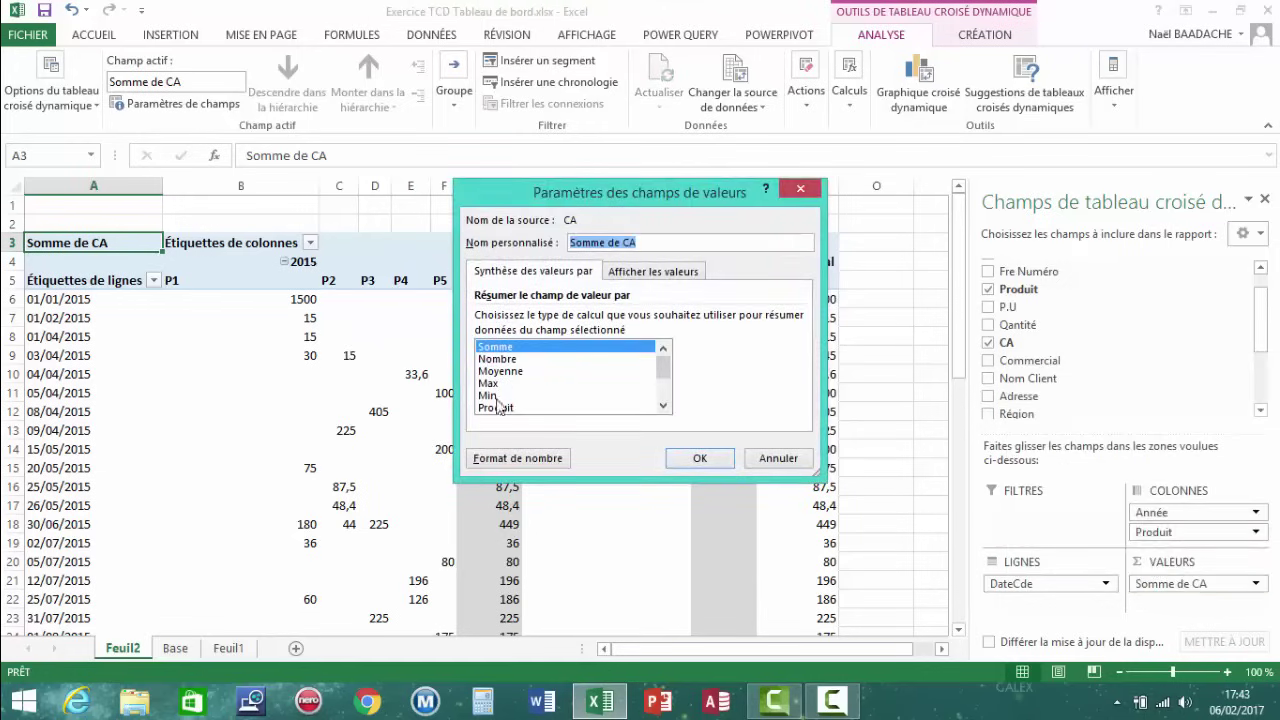
click(537, 459)
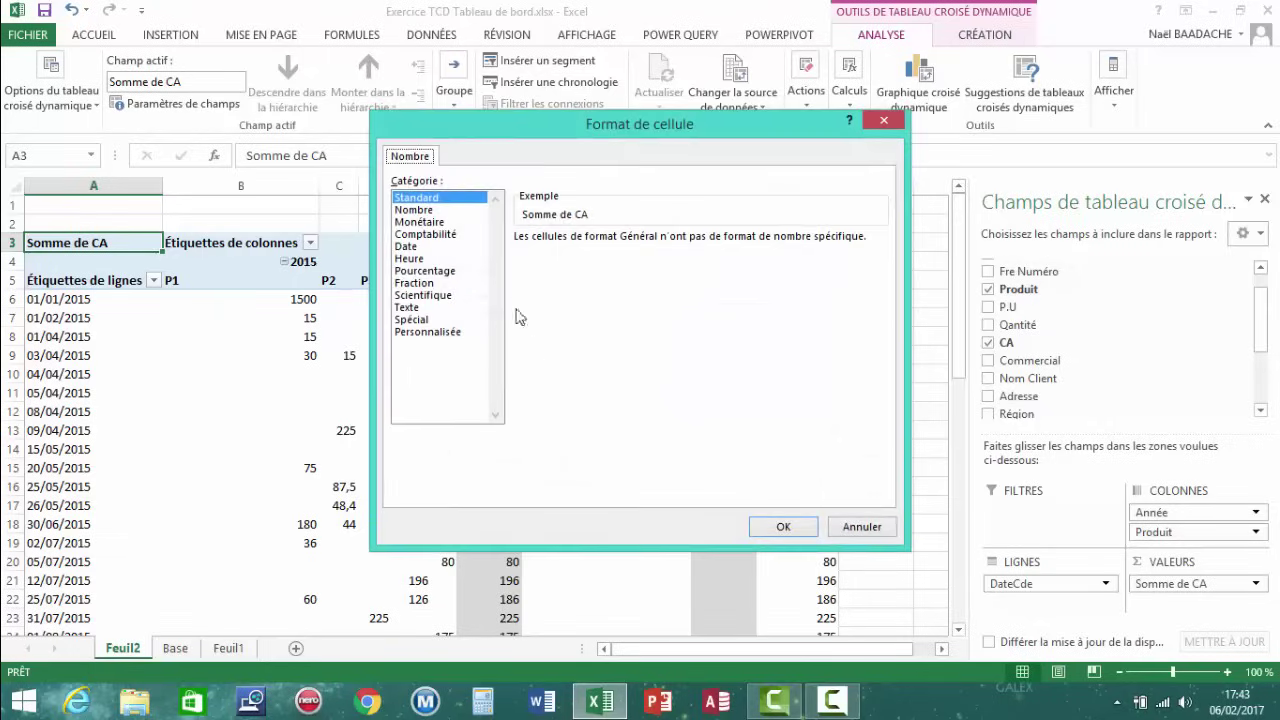
click(427, 234)
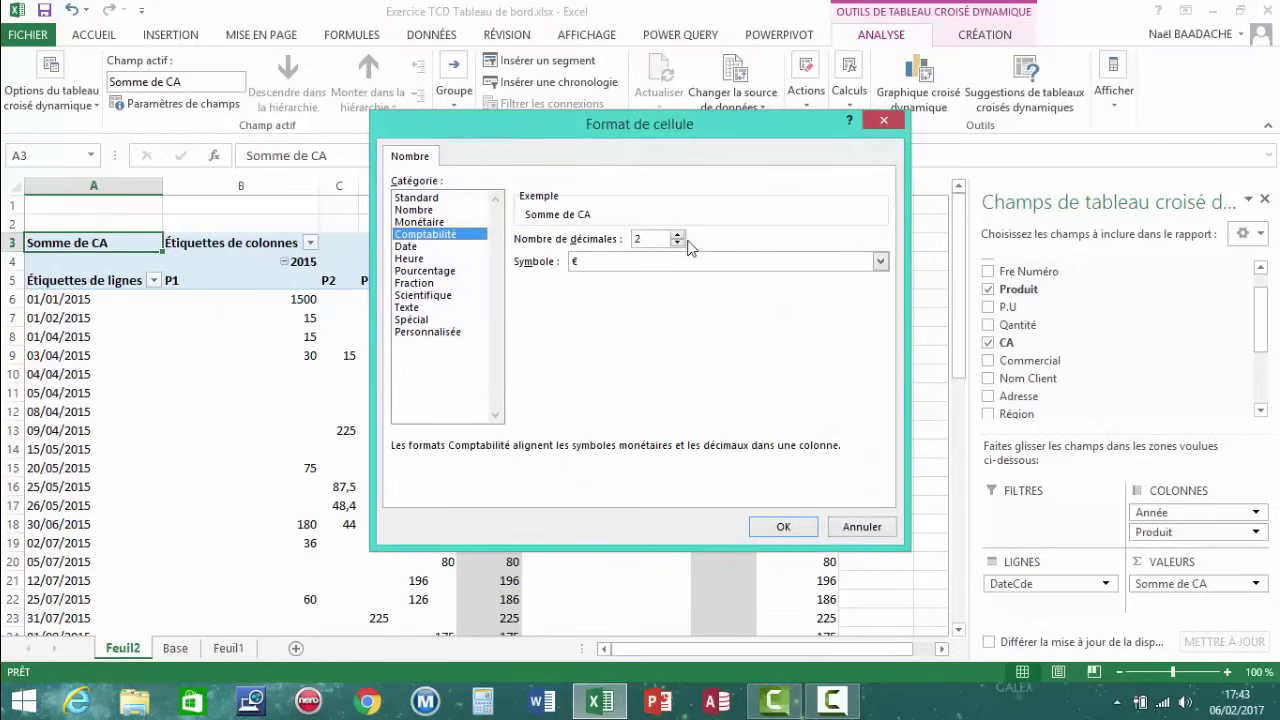
click(783, 527)
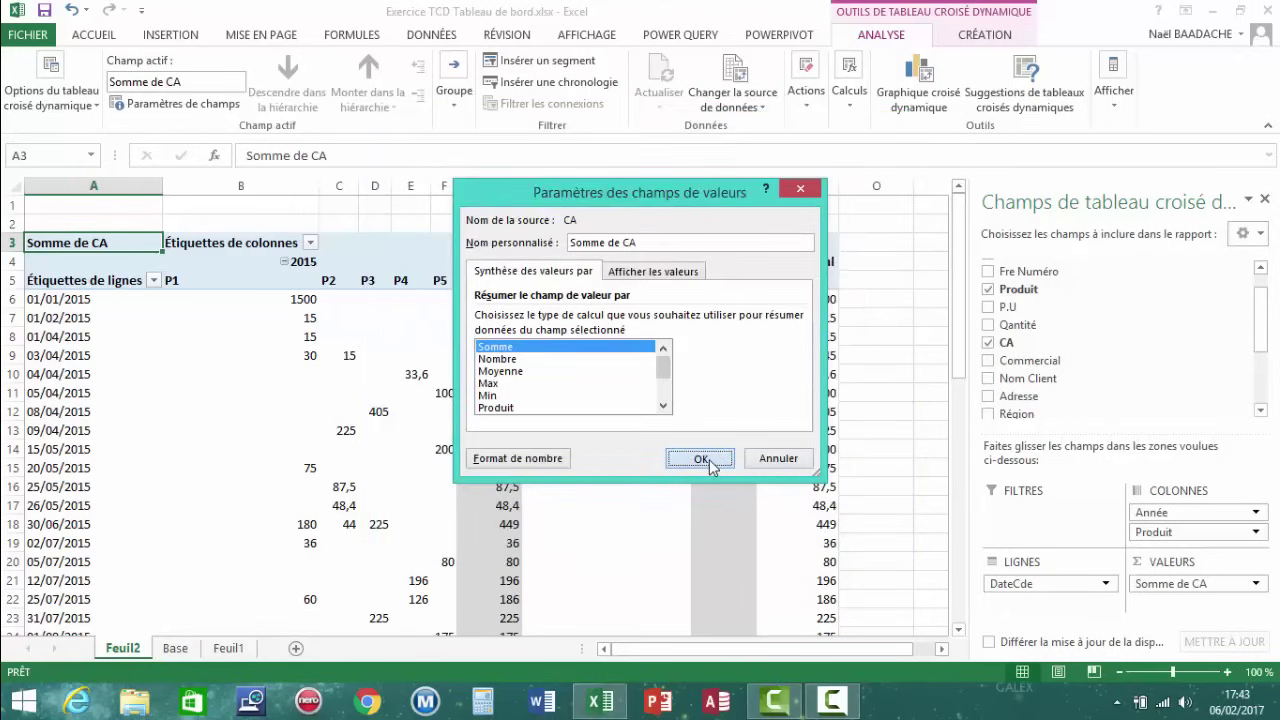
click(701, 459)
click(277, 318)
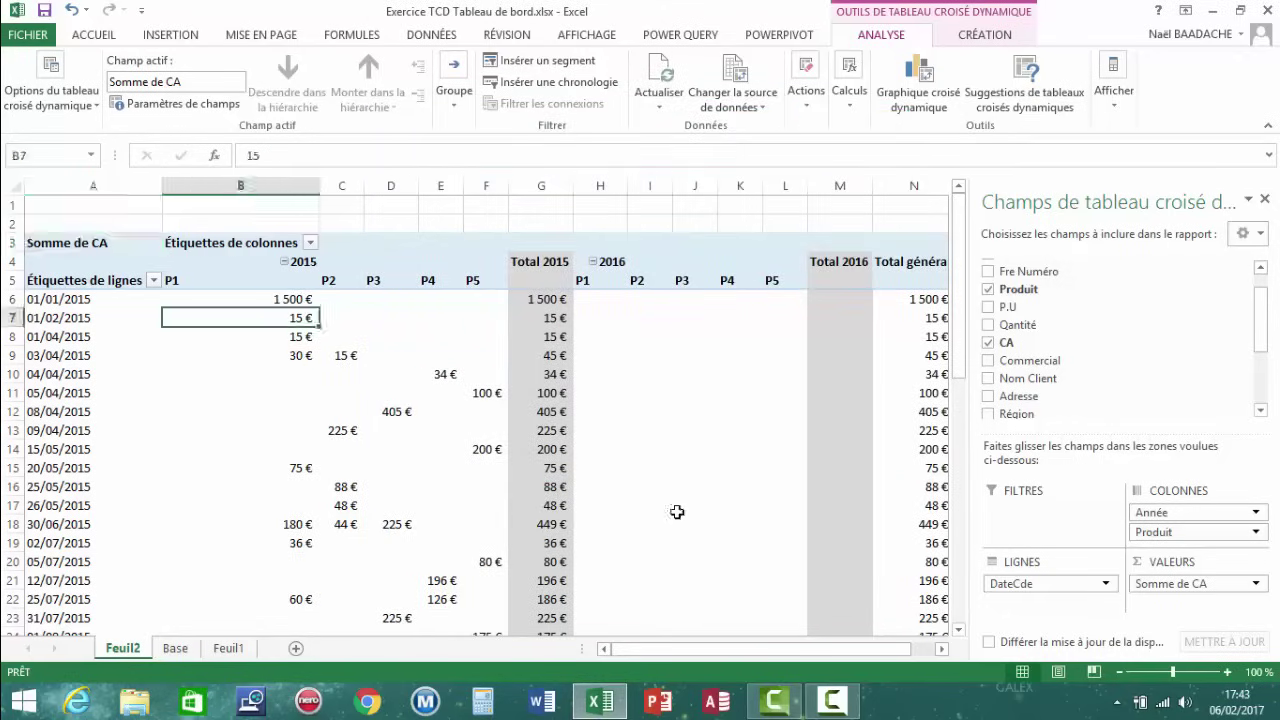
Group the 2015 product columns P1 to P5 (B to F) and collapse the group
click(688, 220)
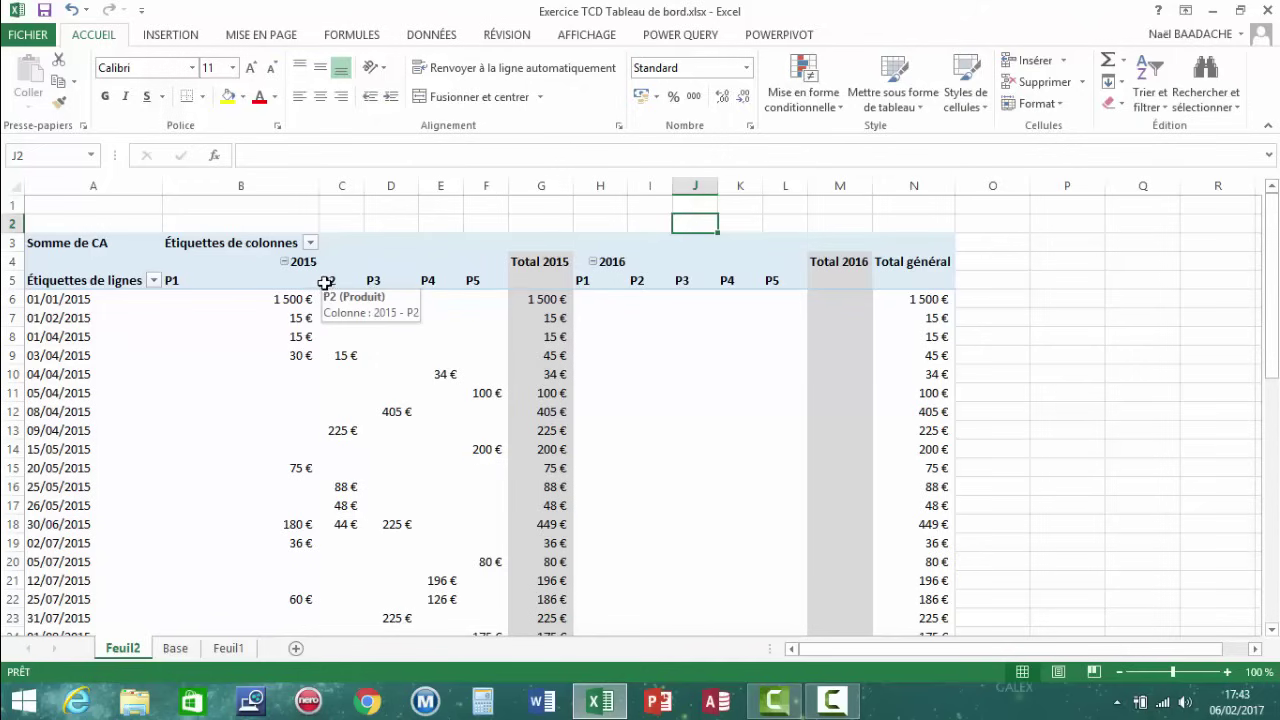
click(183, 280)
click(334, 280)
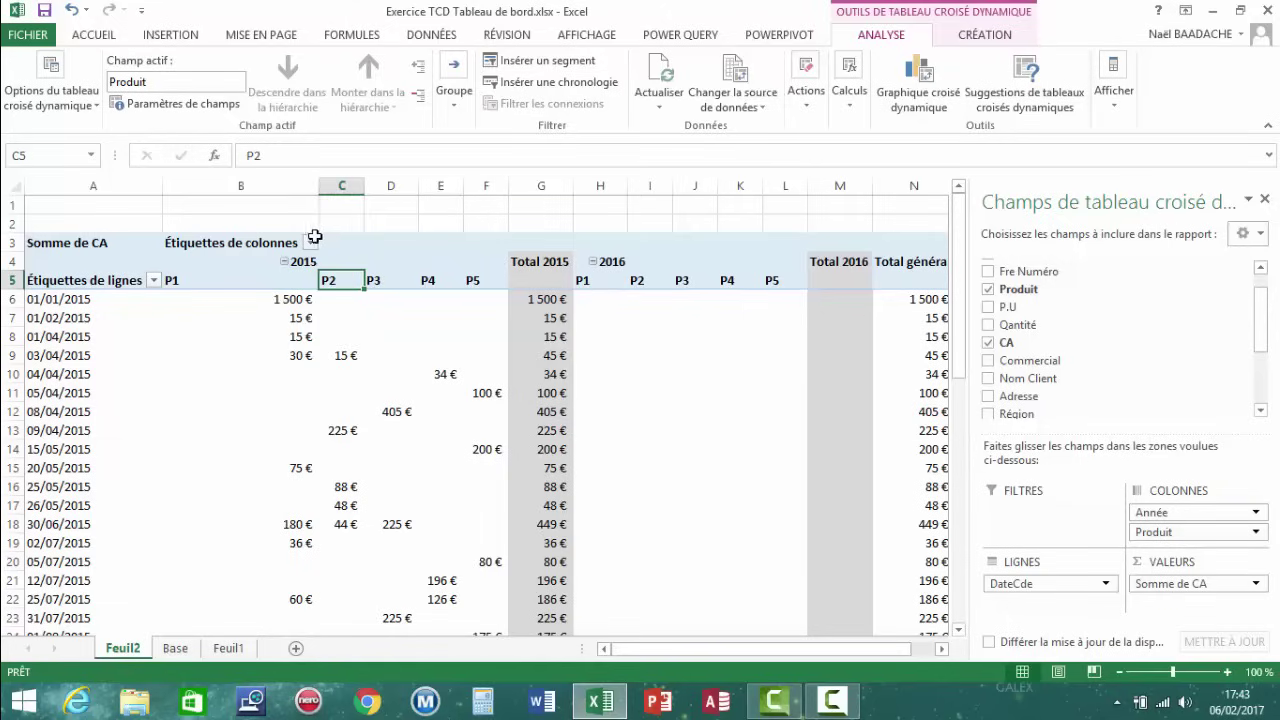
click(228, 186)
drag(233, 187, 466, 208)
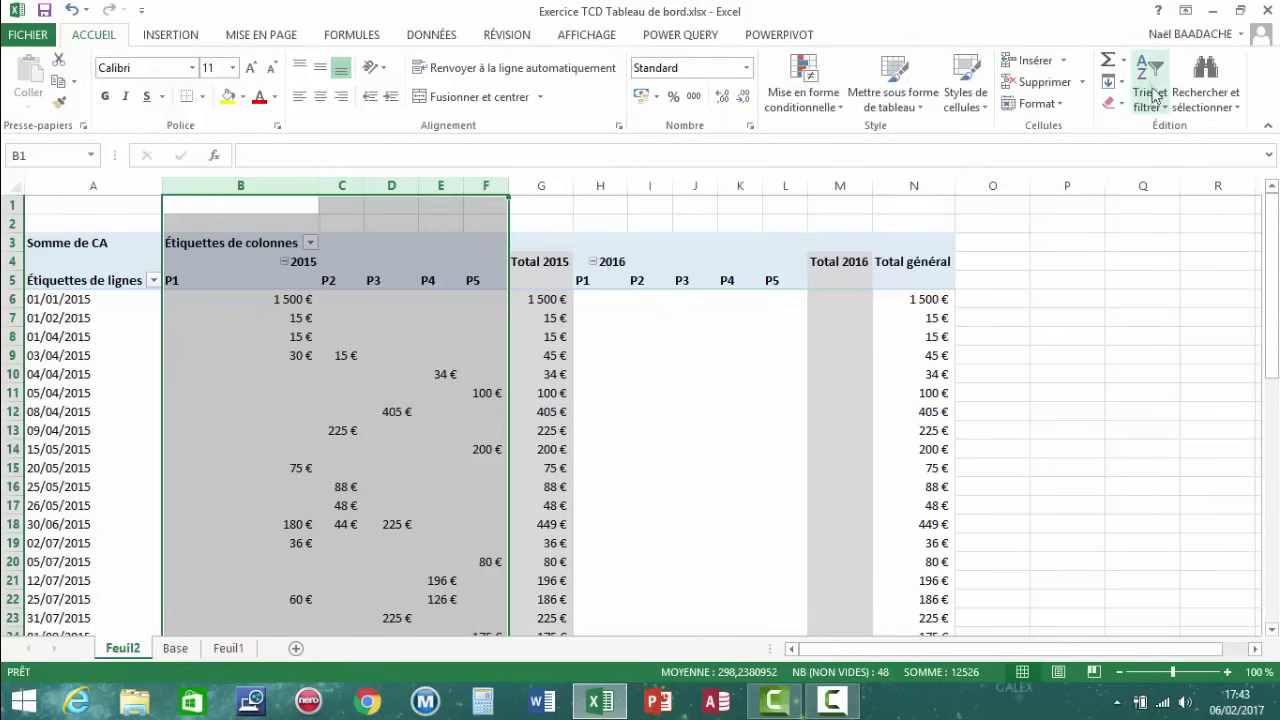
click(434, 38)
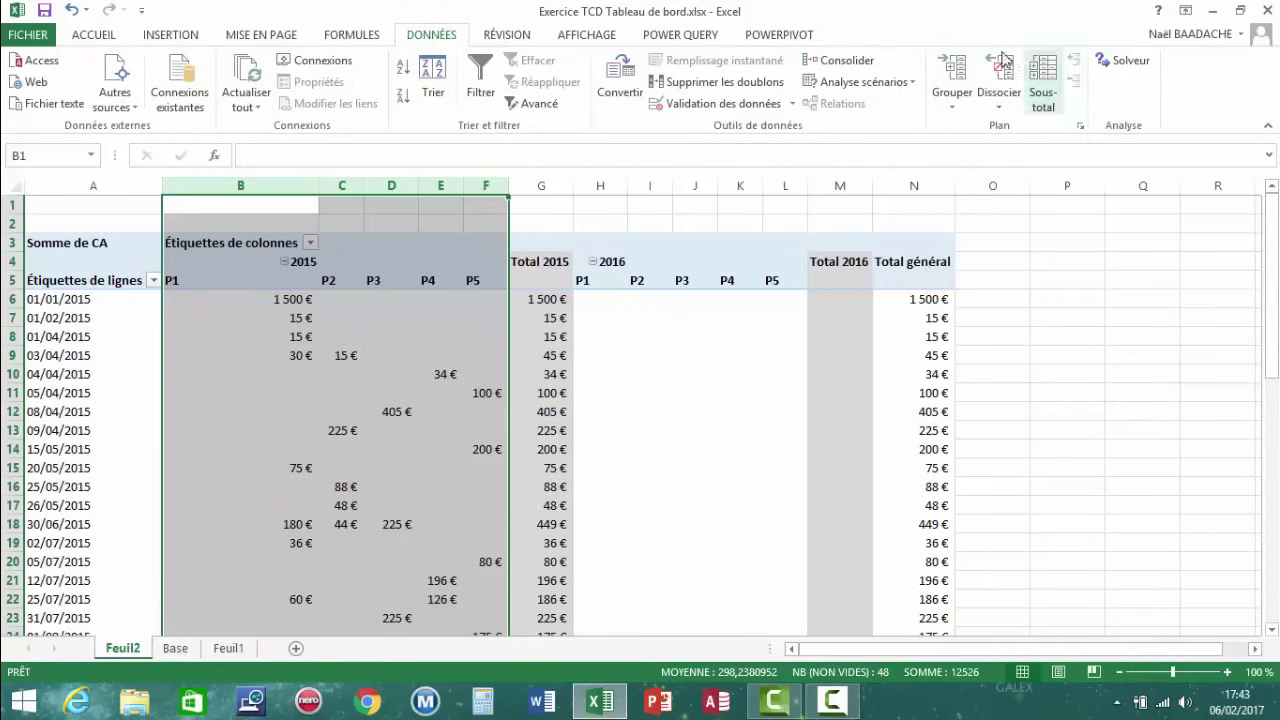
click(954, 110)
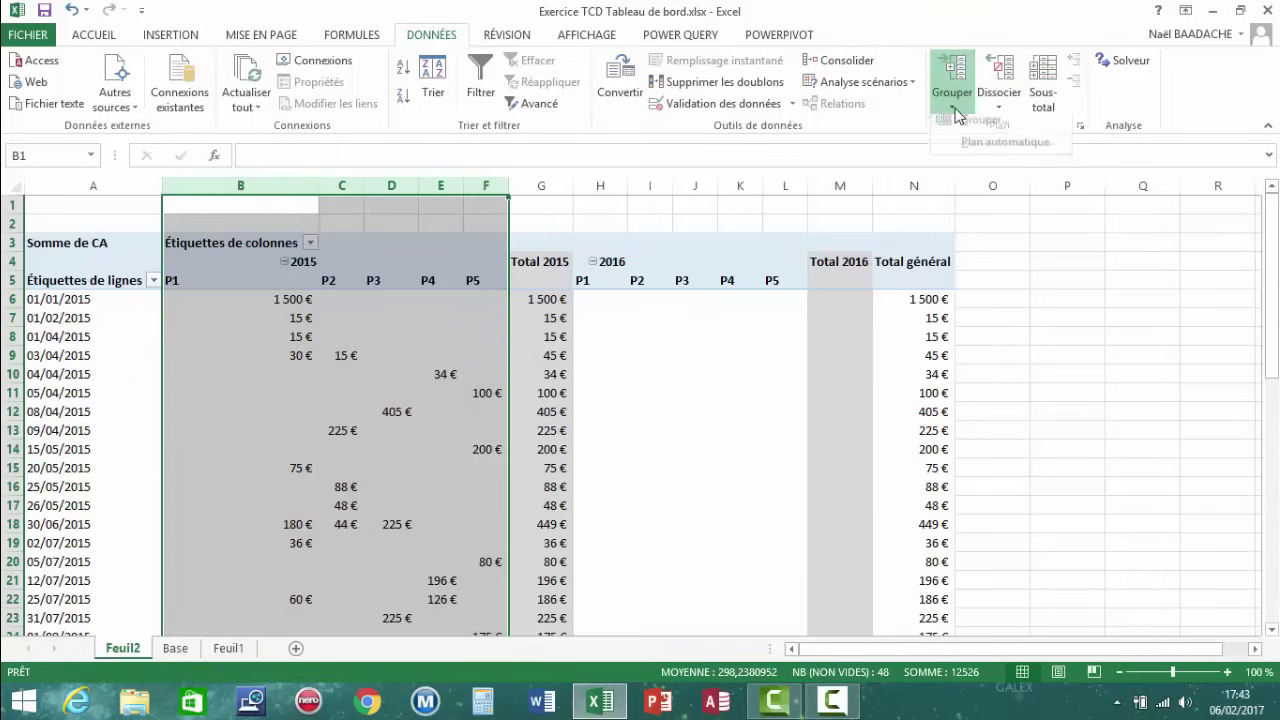
click(970, 124)
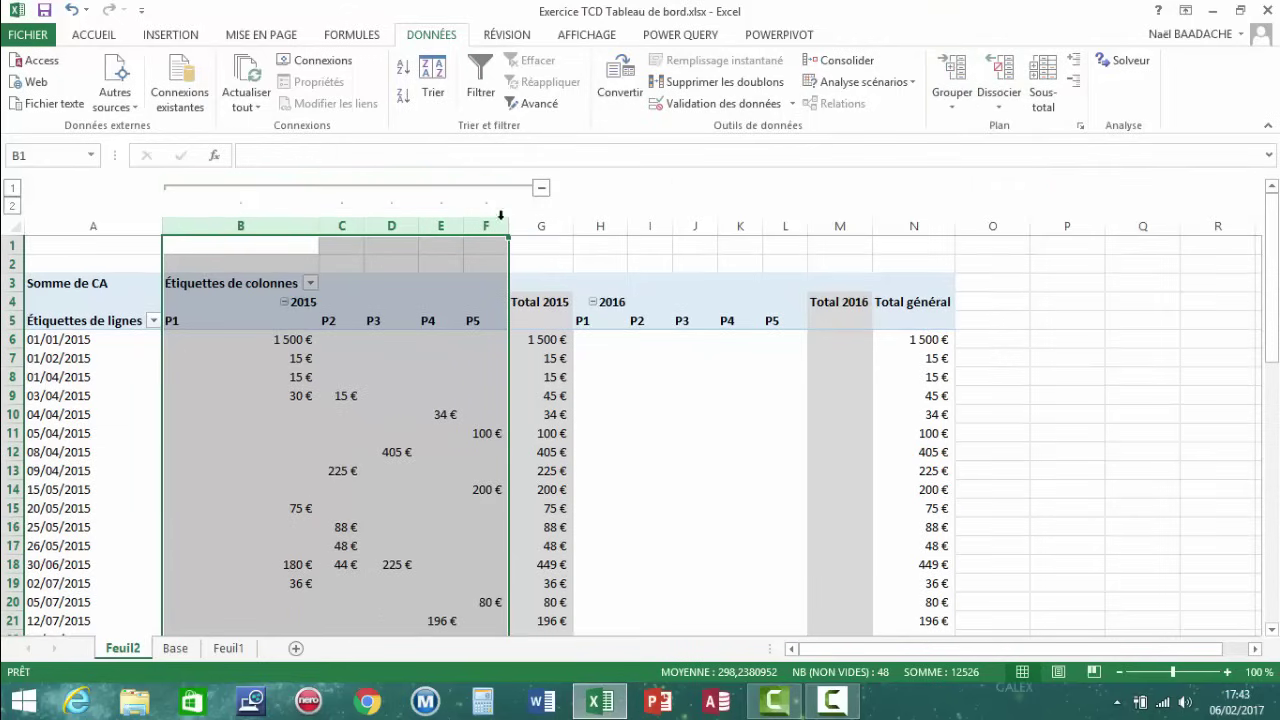
click(541, 190)
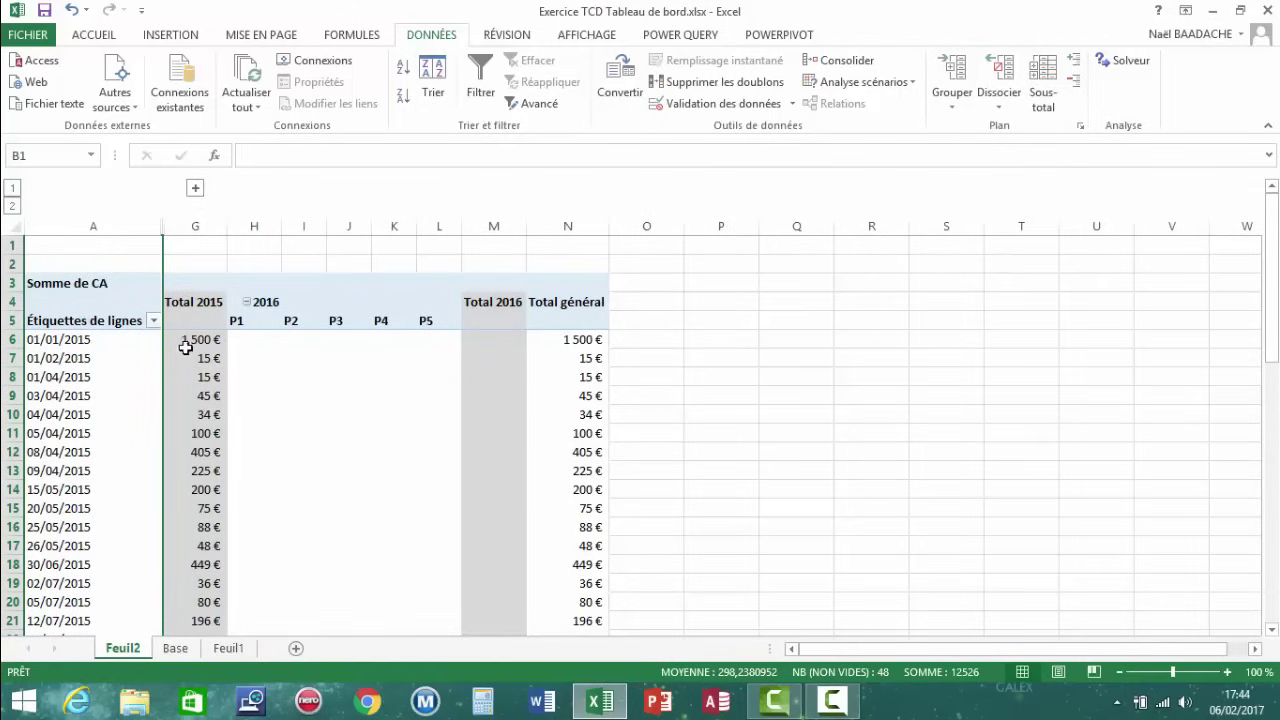
Group the 2016 product columns P1 to P5 (H to L) and collapse the group
click(134, 340)
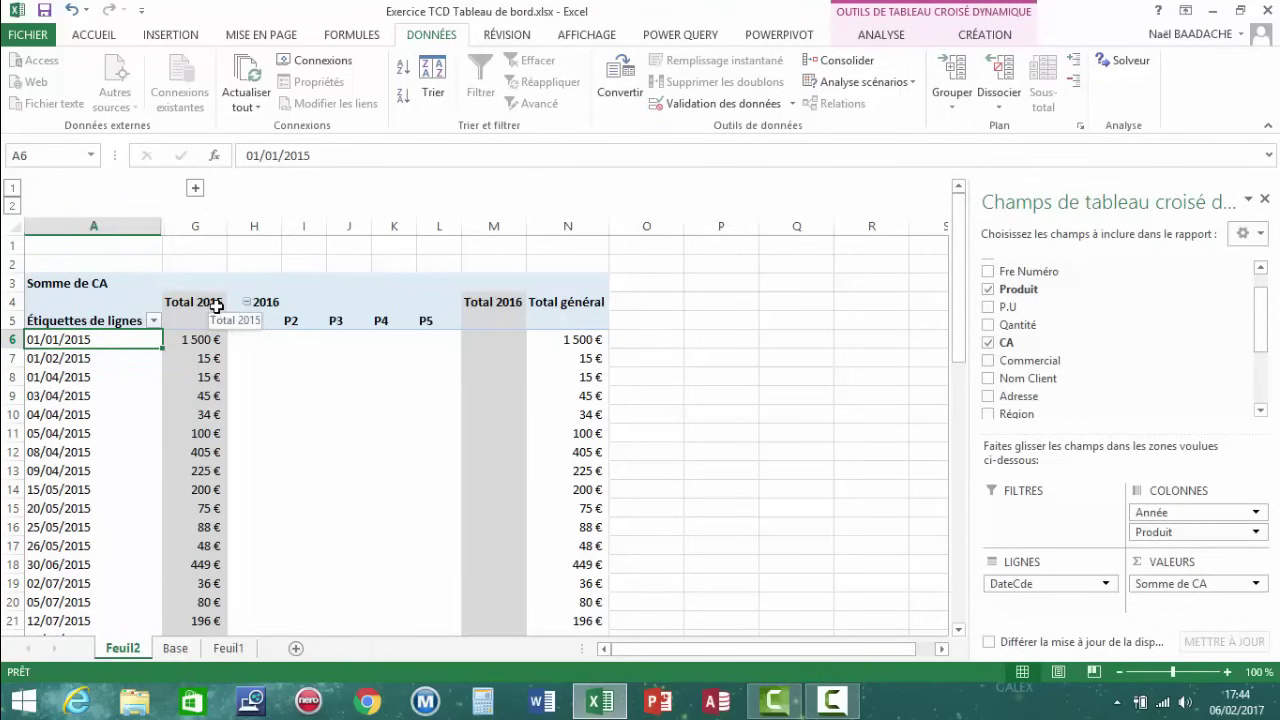
click(258, 224)
drag(260, 227, 440, 227)
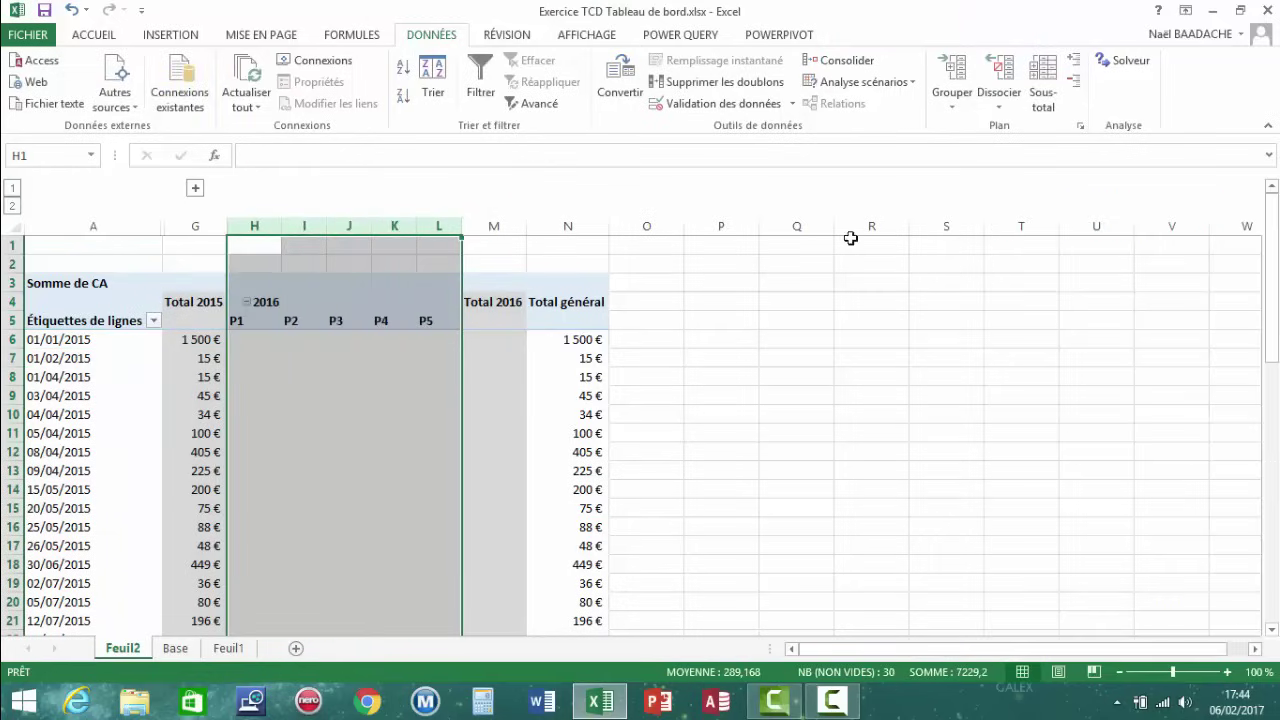
click(952, 104)
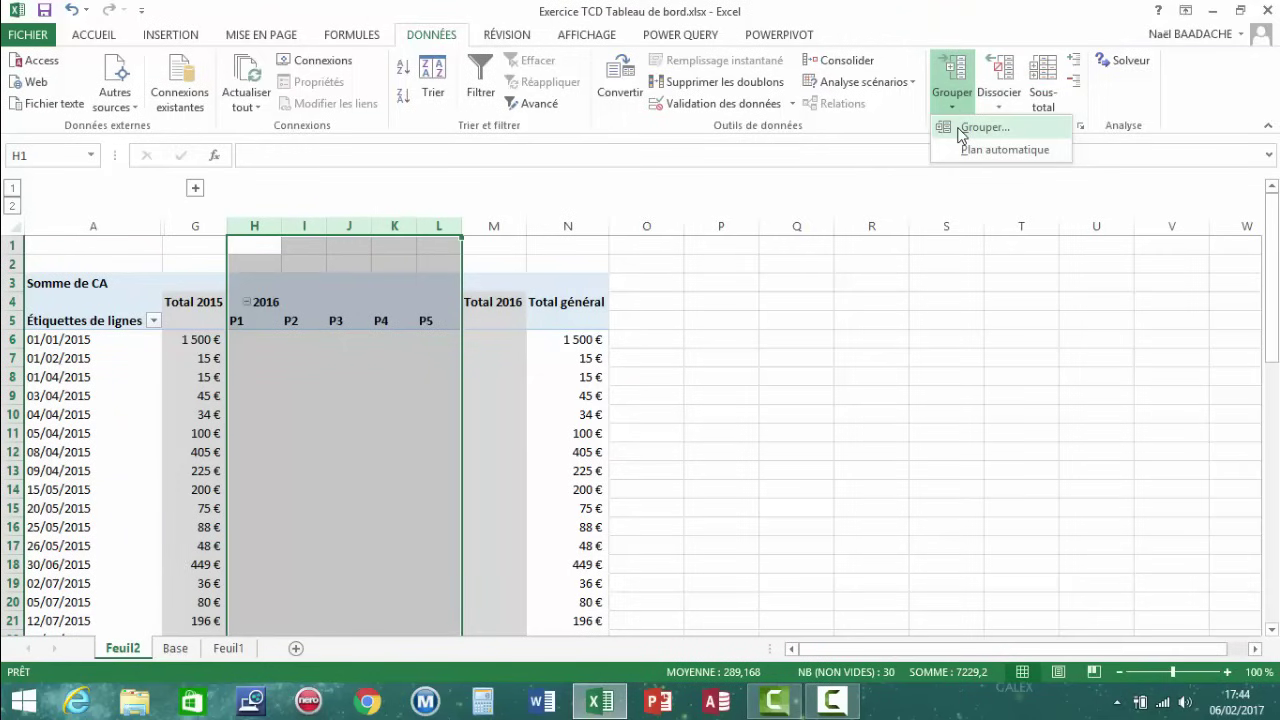
click(962, 131)
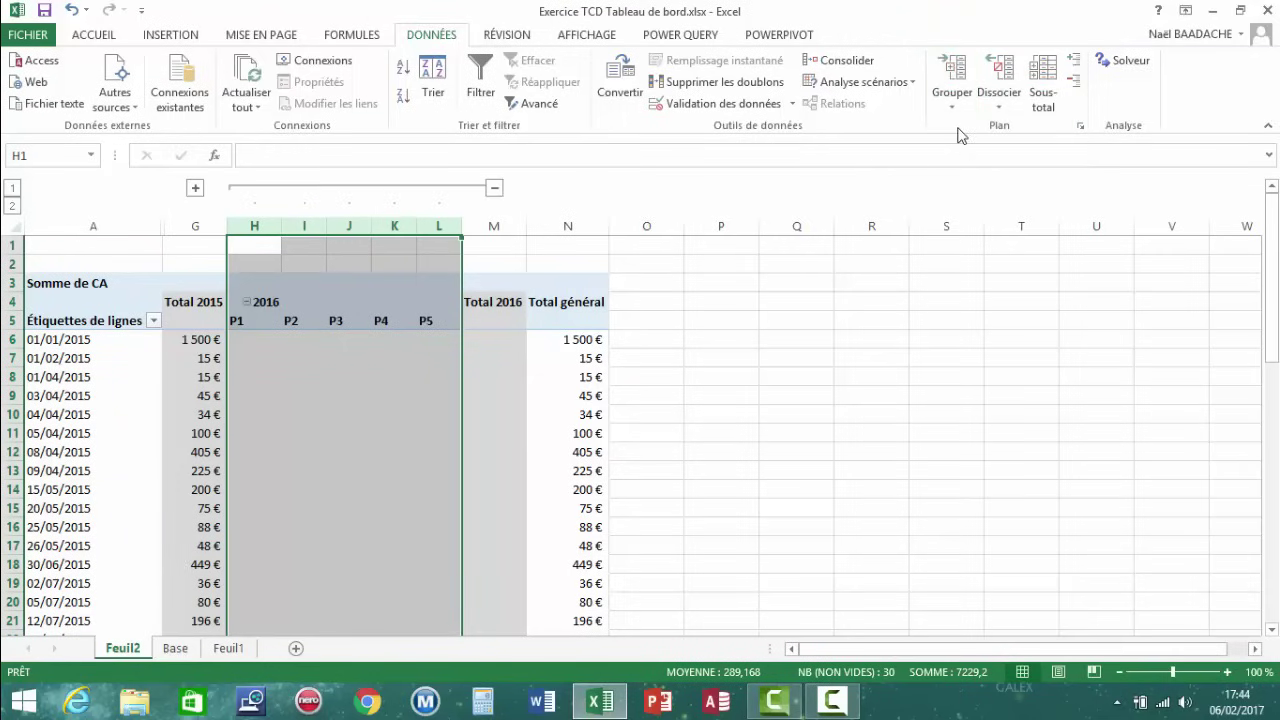
click(494, 192)
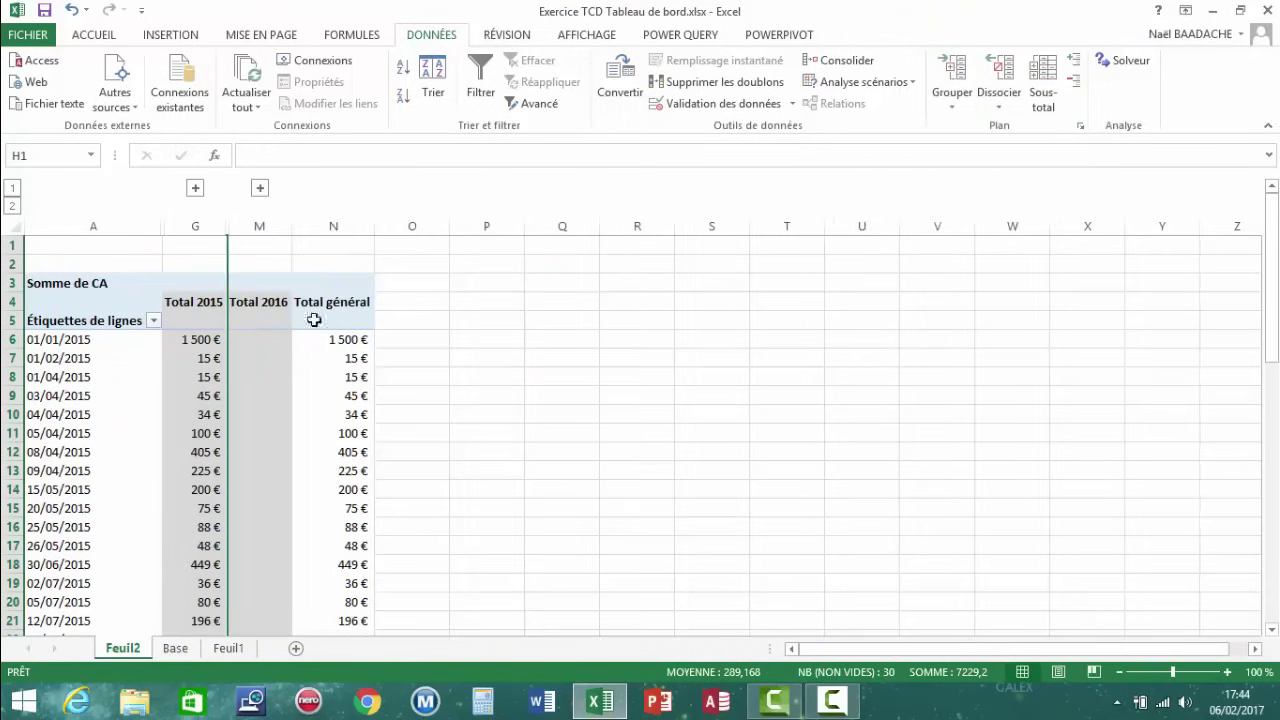
click(182, 389)
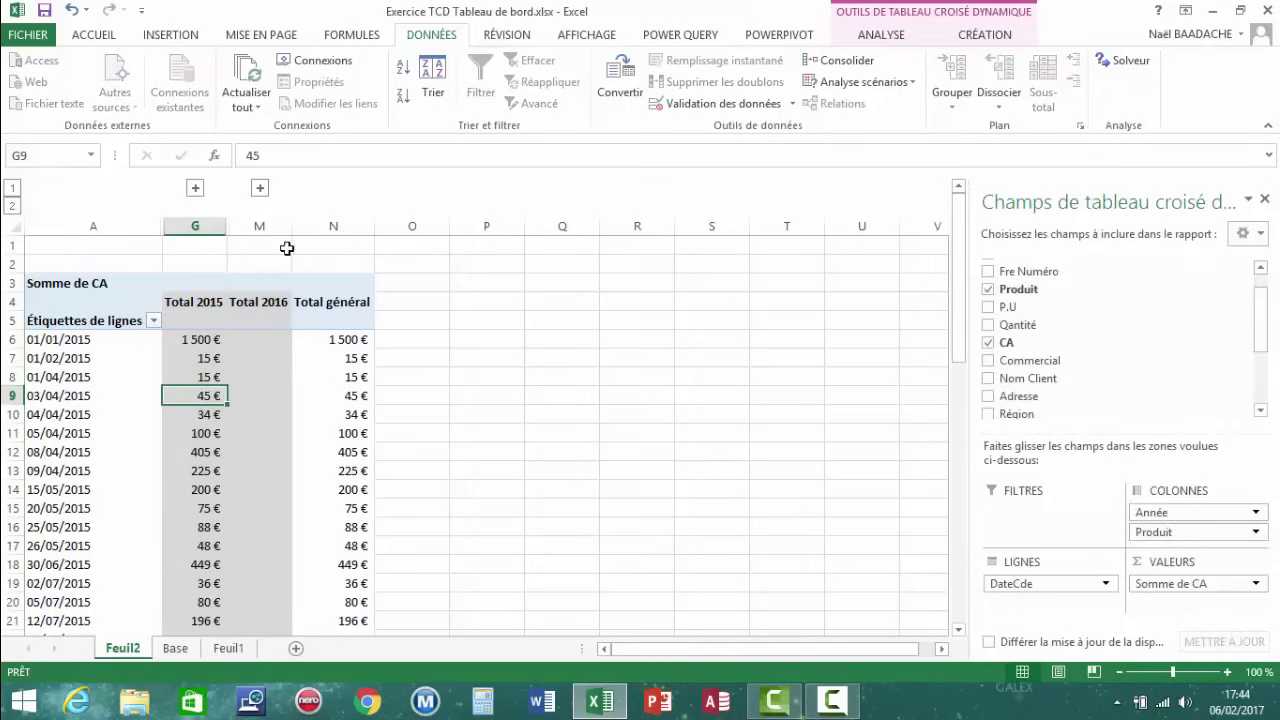
Group the DateCde row labels of the pivot table by Mois
click(192, 339)
click(255, 339)
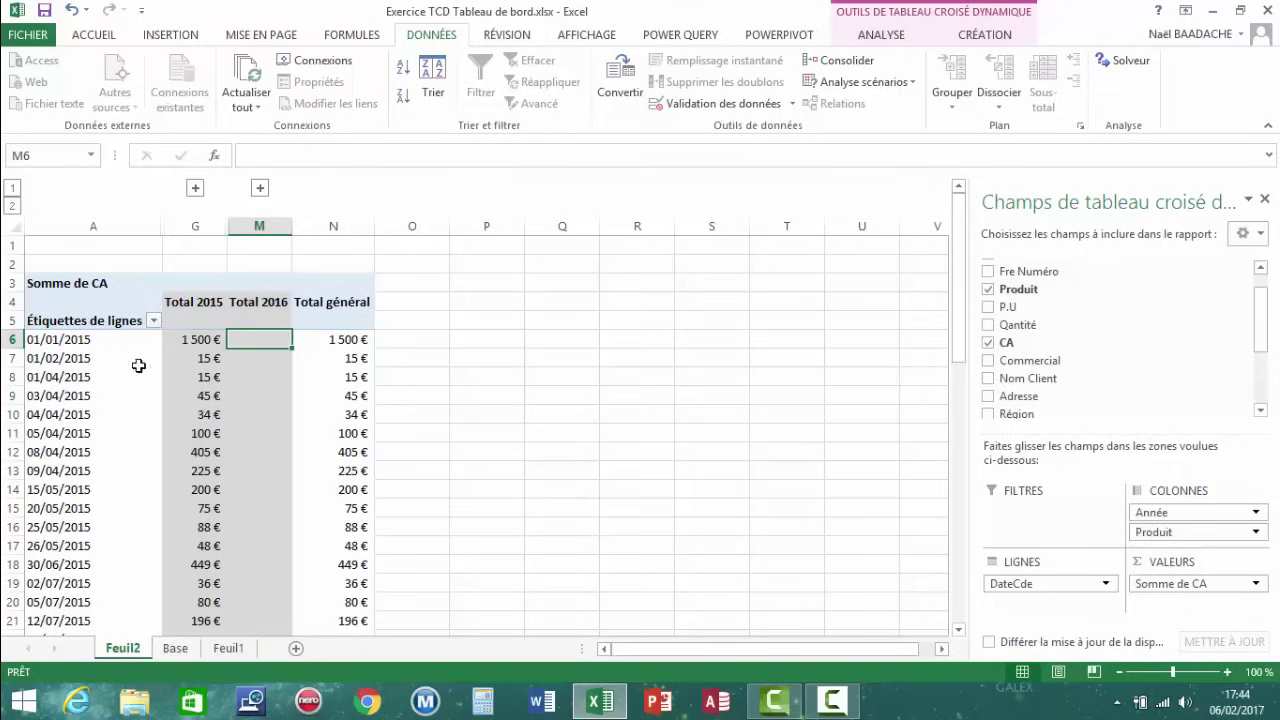
click(62, 344)
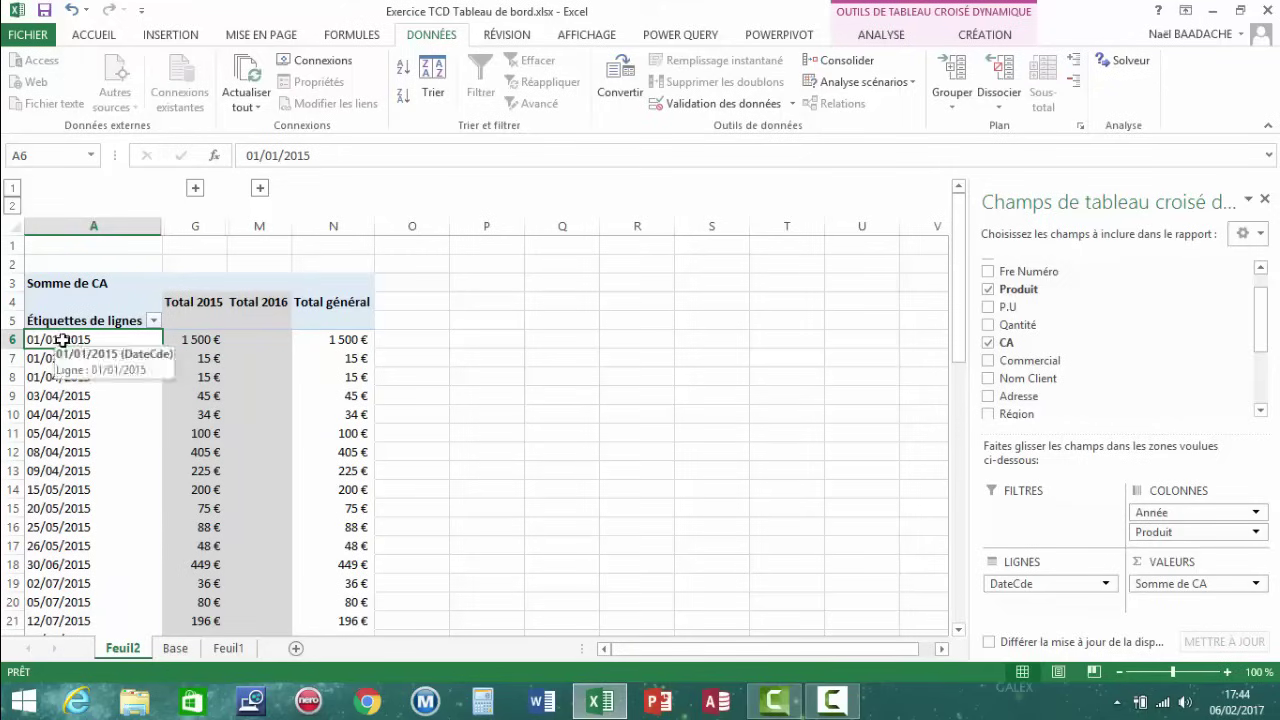
right_click(62, 340)
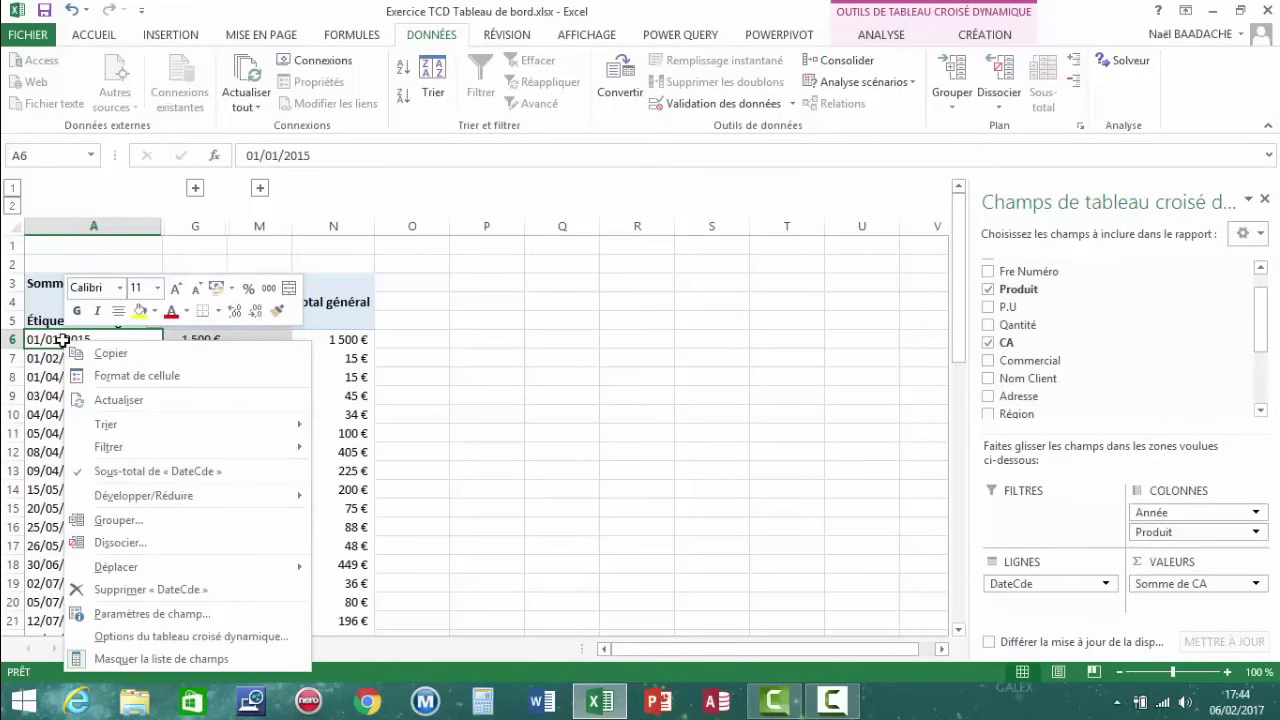
click(98, 528)
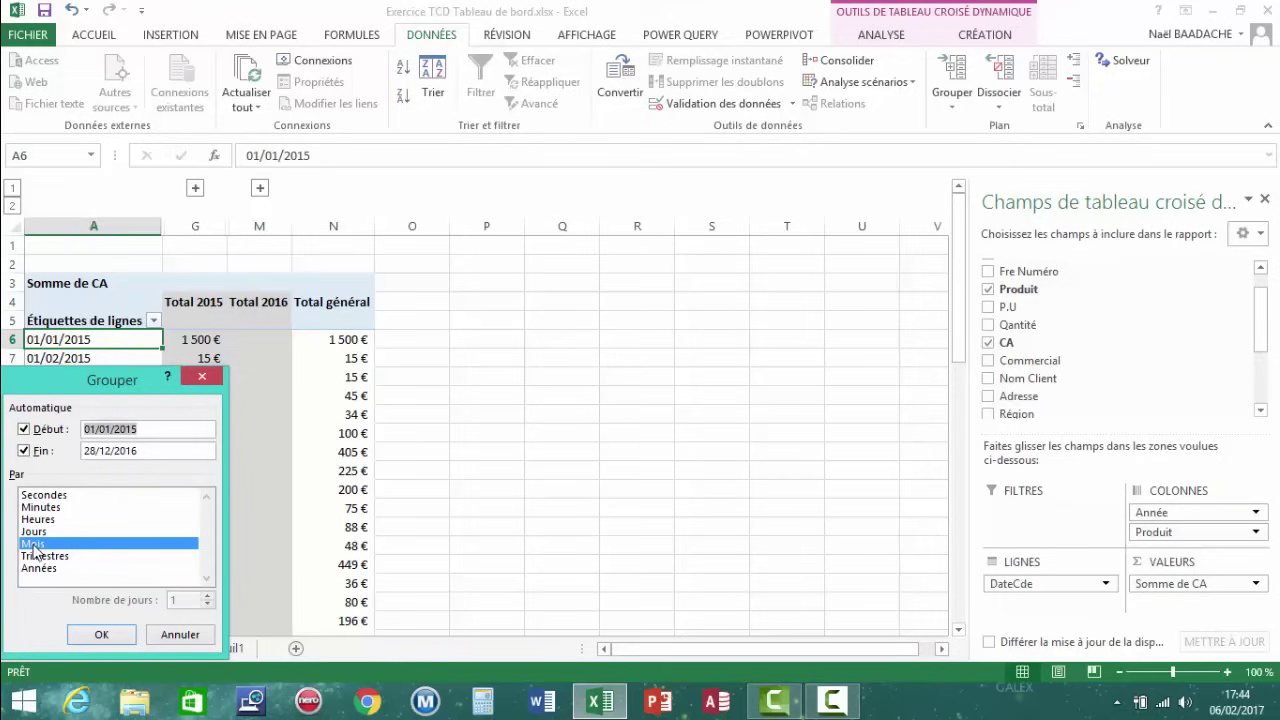
click(102, 635)
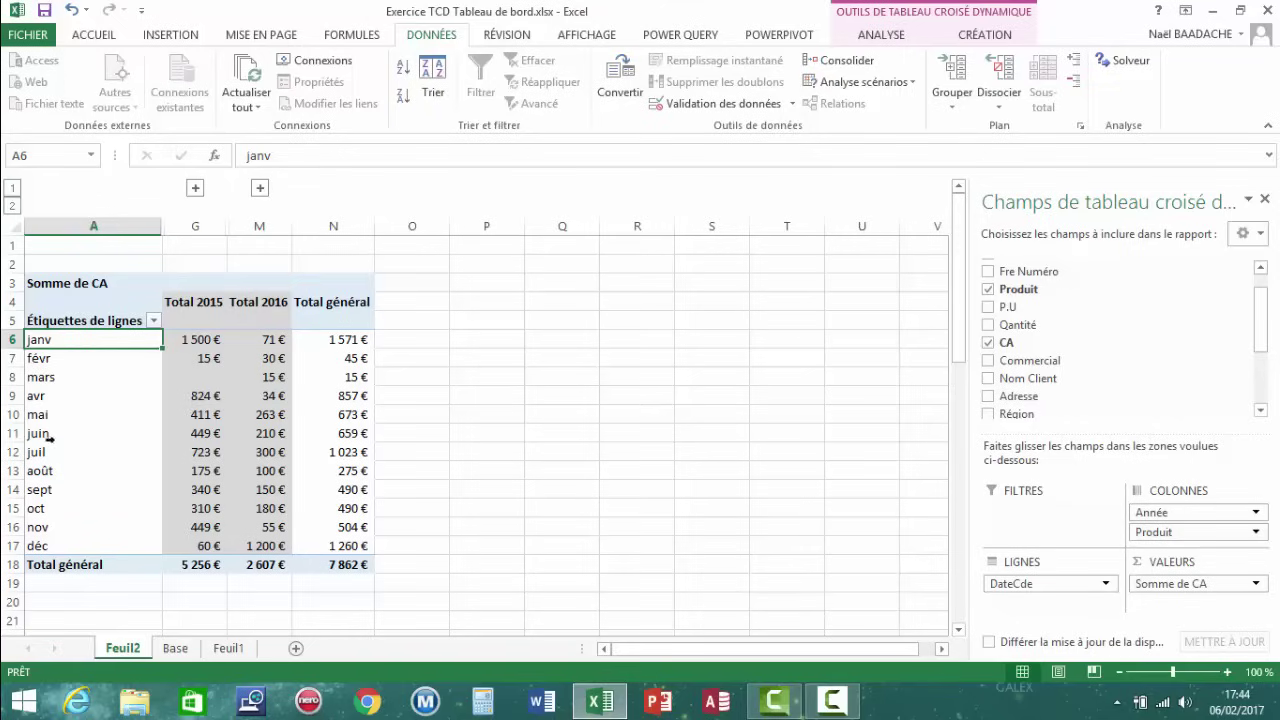
click(84, 422)
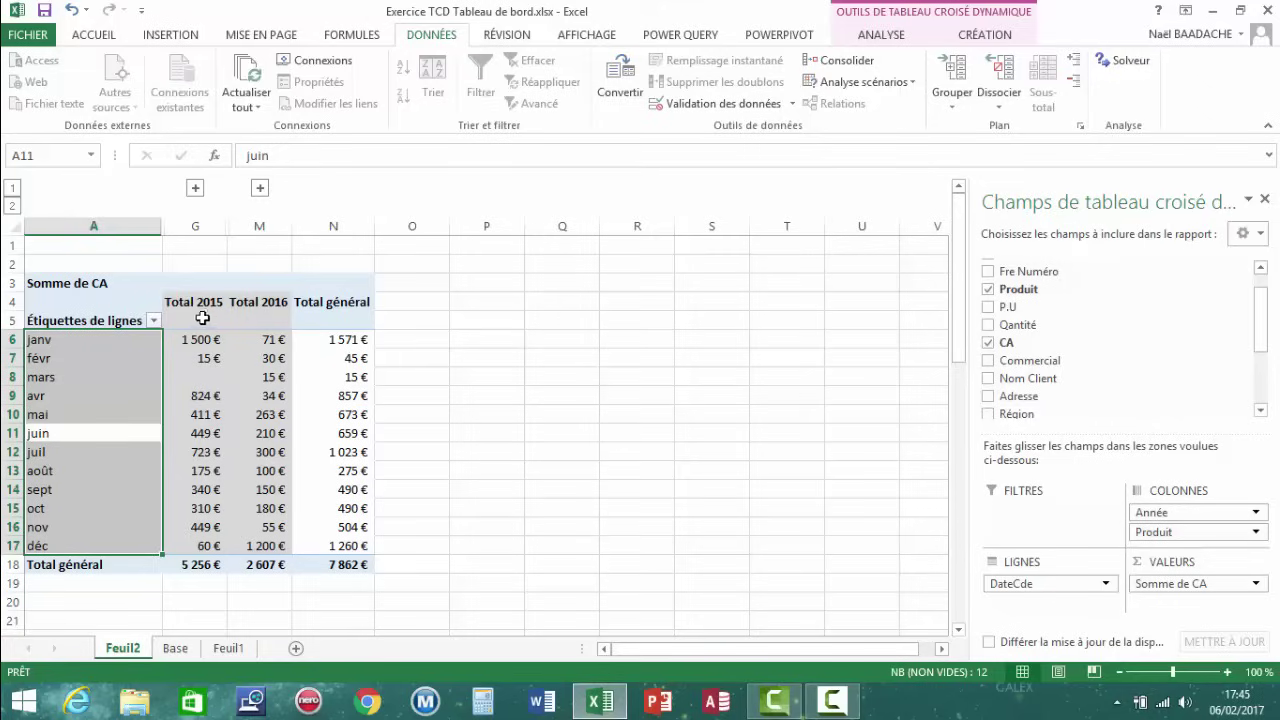
Widen columns G to N of the pivot table and collapse the 2016 product column group again
click(190, 356)
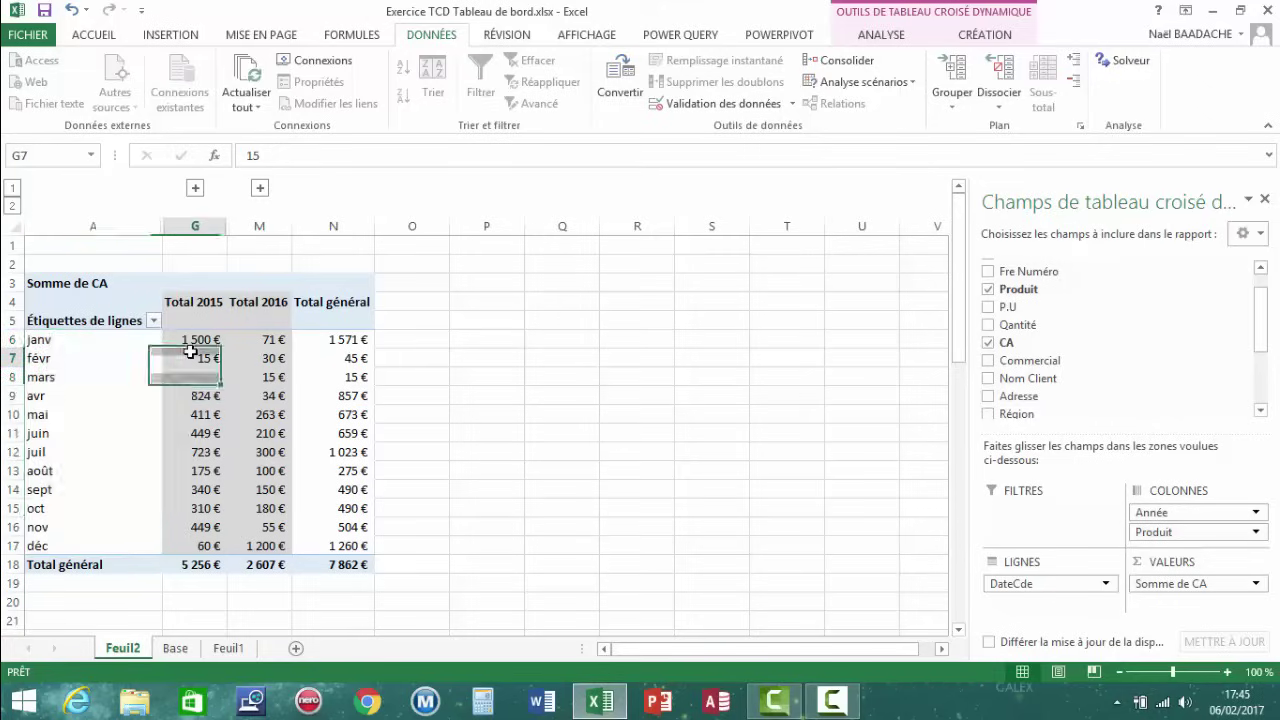
click(203, 225)
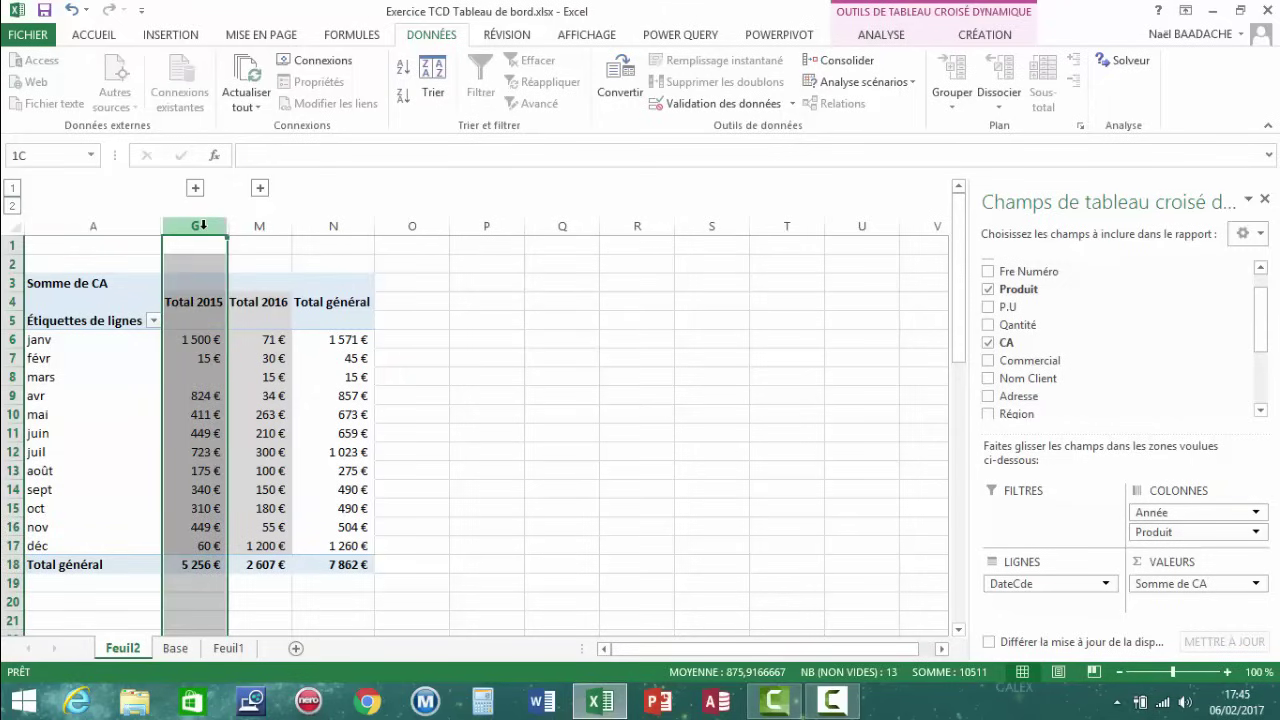
drag(203, 229, 418, 226)
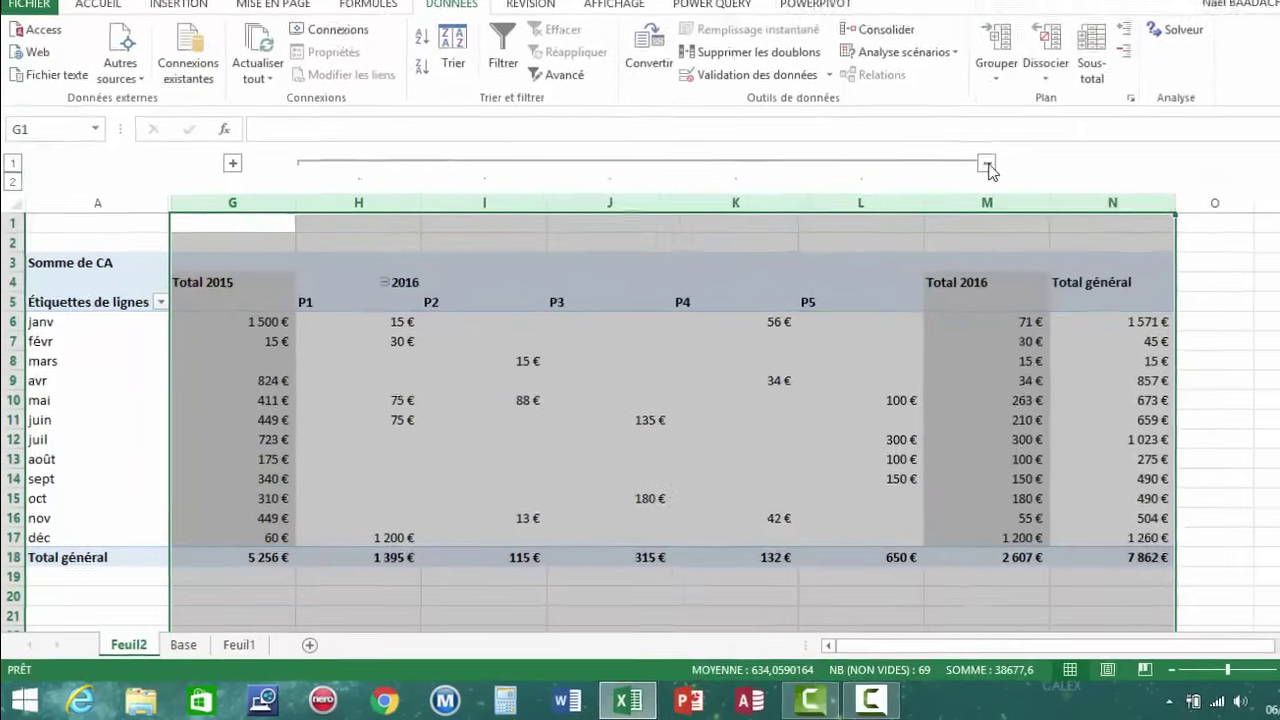
click(942, 188)
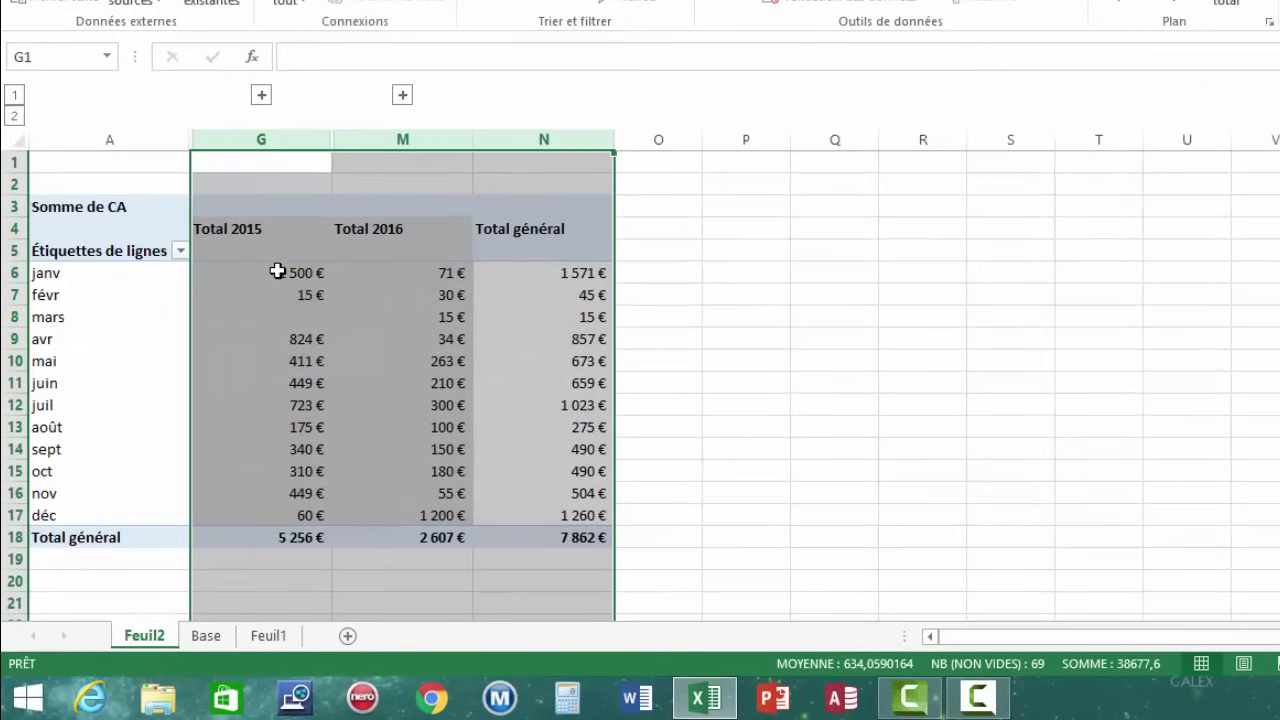
click(316, 346)
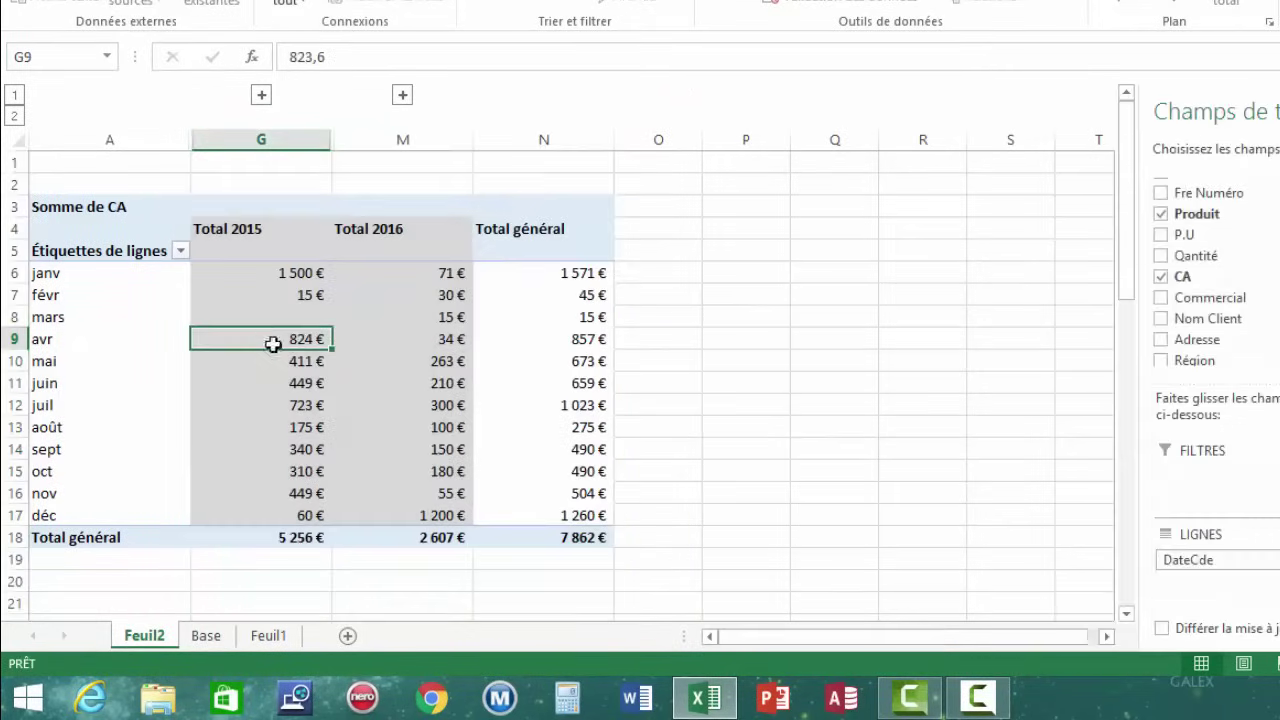
Refresh the pivot table with the widened columns
click(263, 297)
right_click(263, 297)
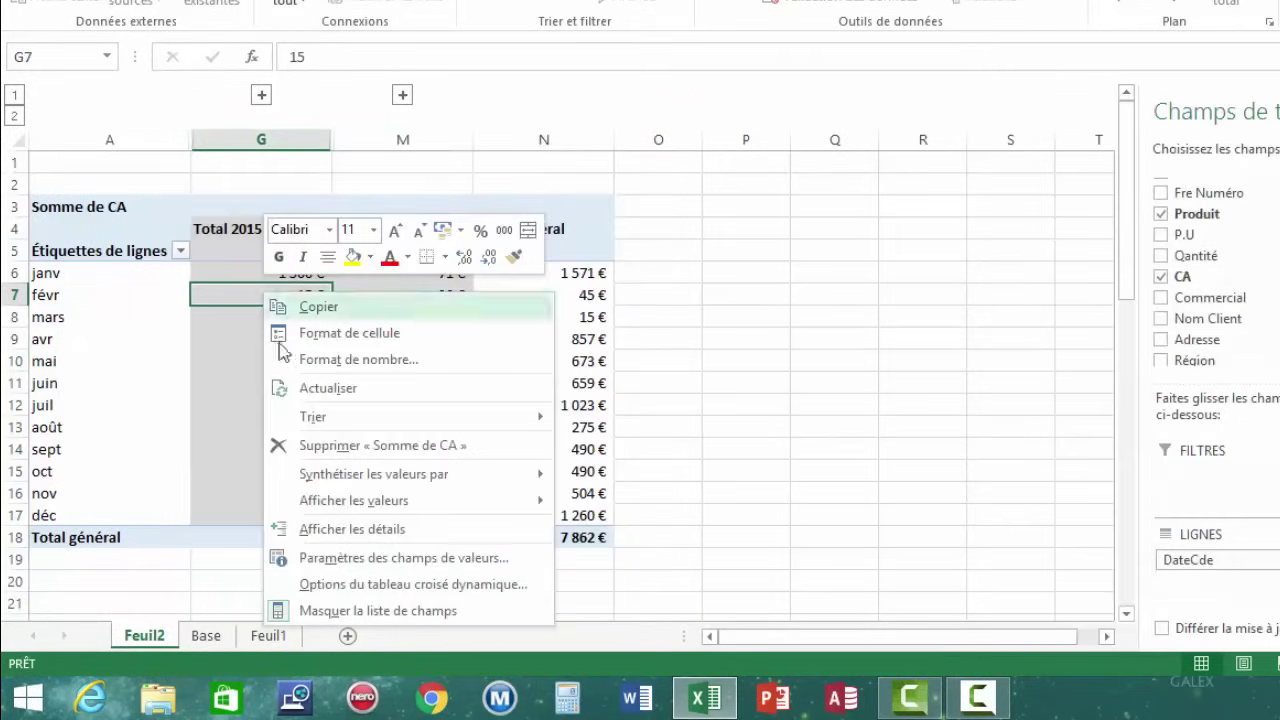
click(322, 392)
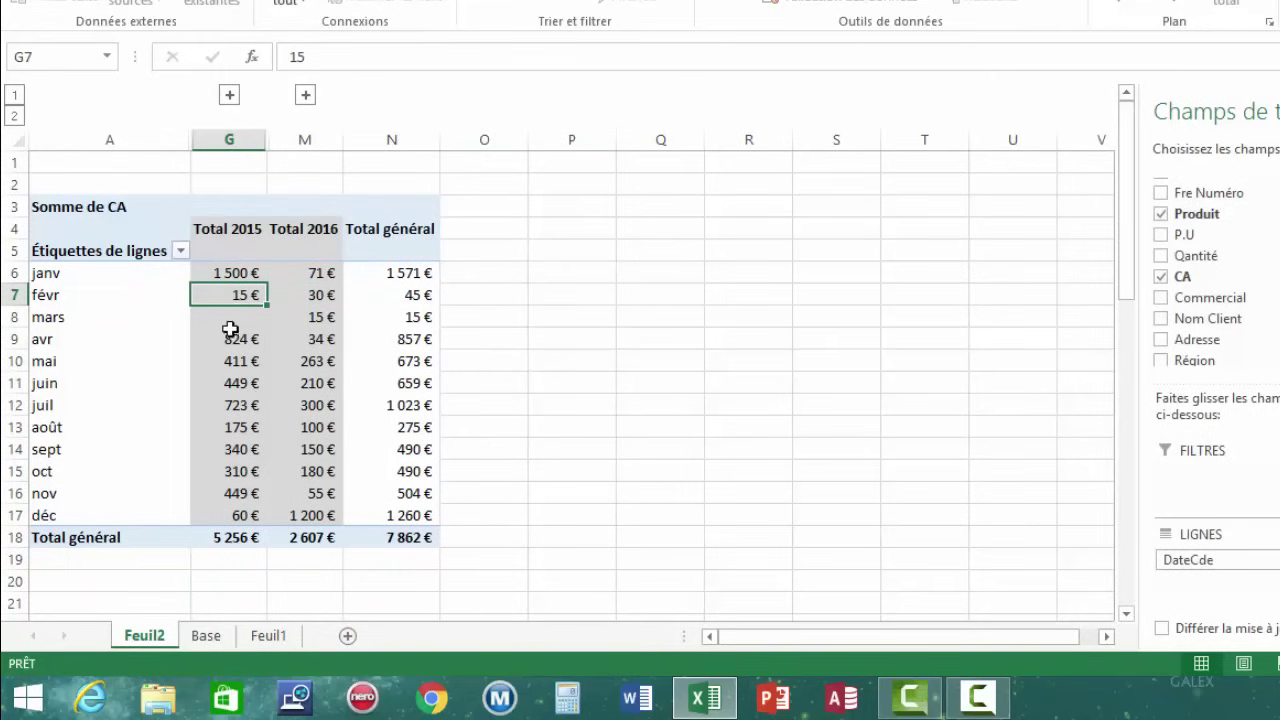
Widen columns G to N to equal widths and hide the 2016 product columns by collapsing their group
click(251, 143)
drag(251, 143, 463, 138)
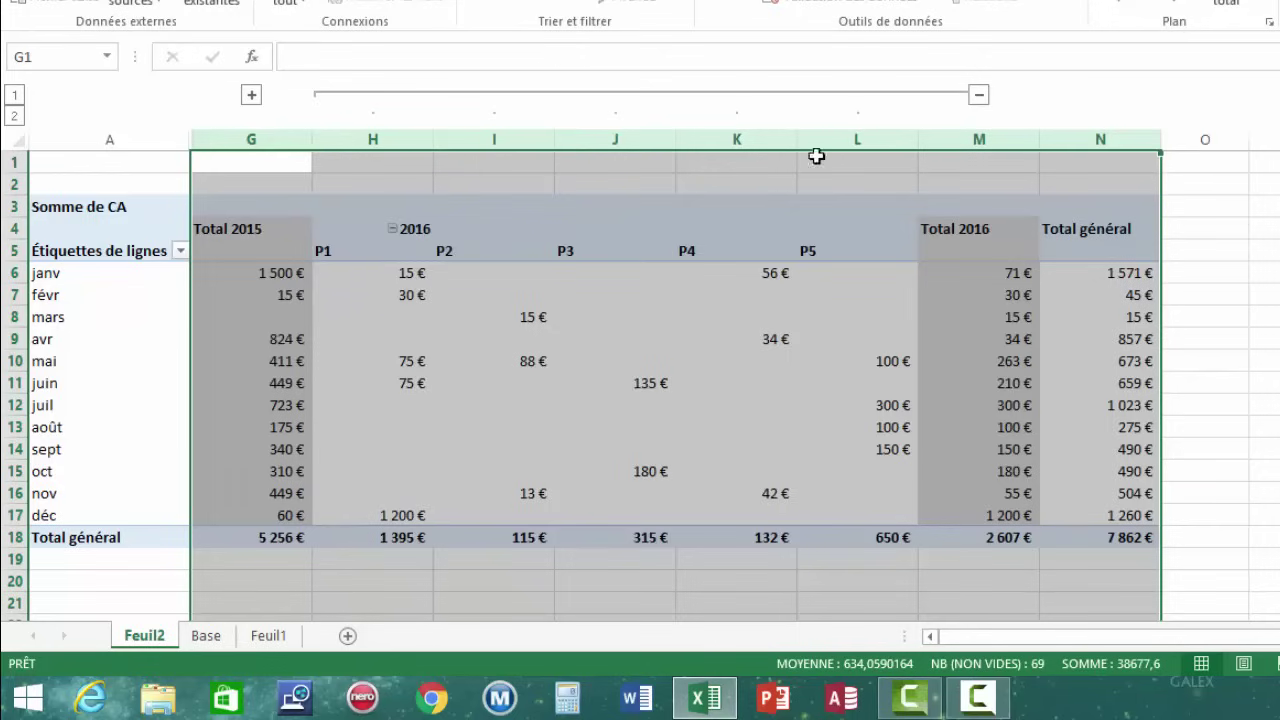
click(979, 100)
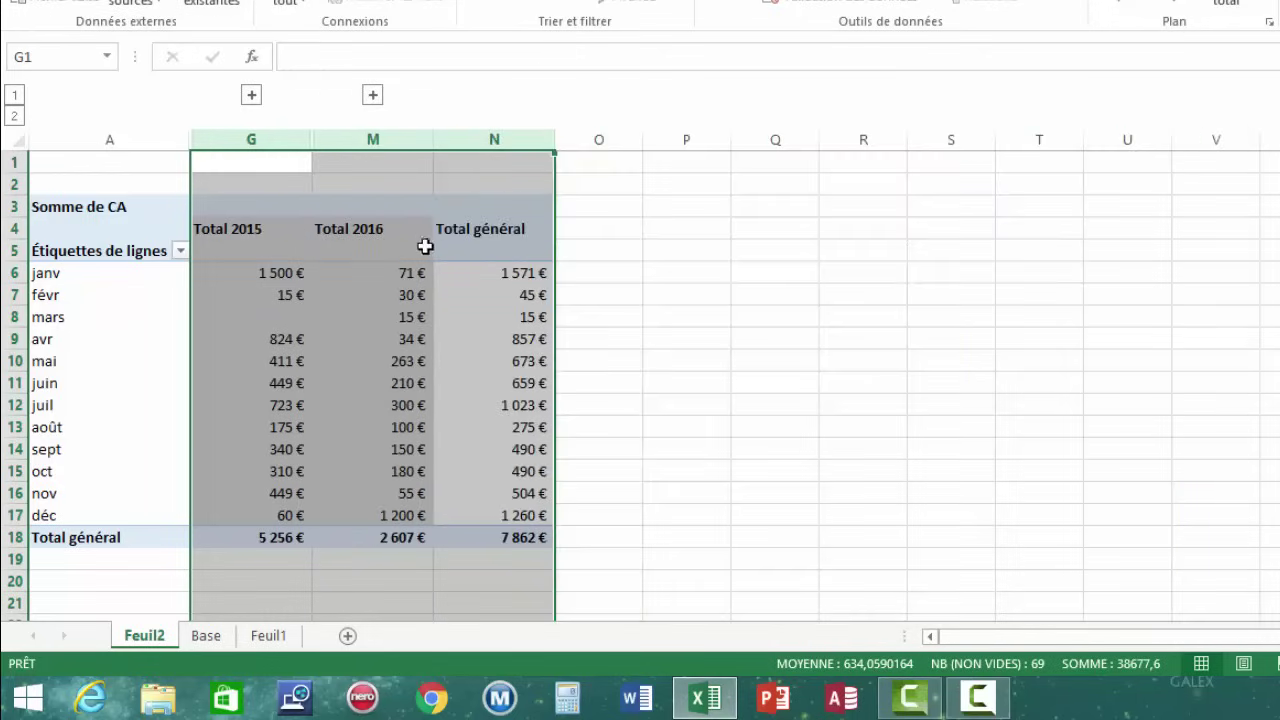
Turn off automatic column width adjustment on update in the pivot table options
click(268, 302)
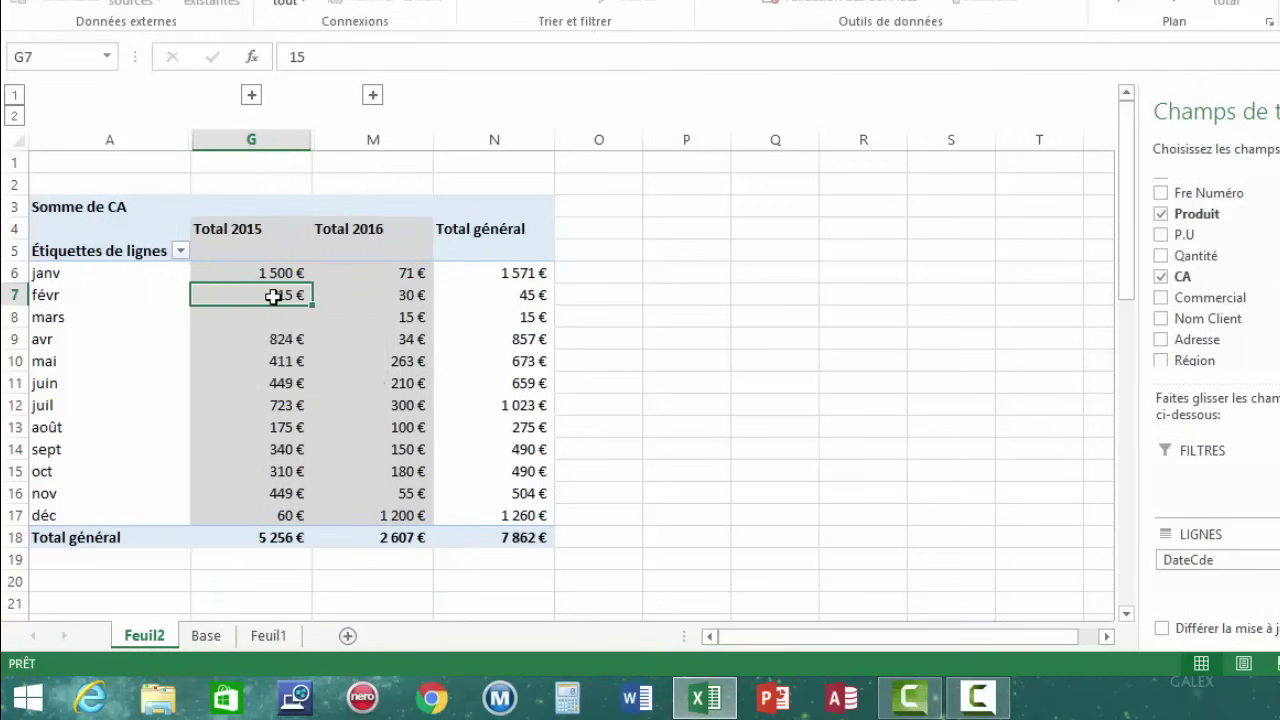
right_click(272, 297)
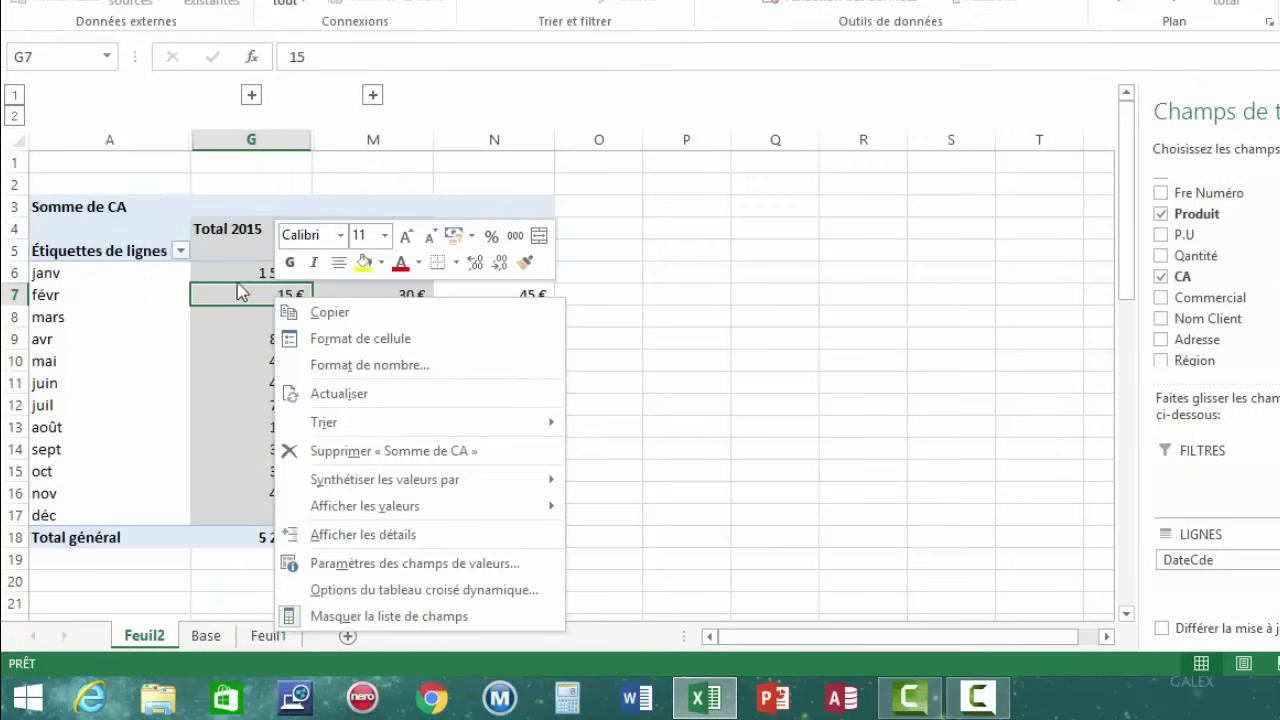
click(216, 330)
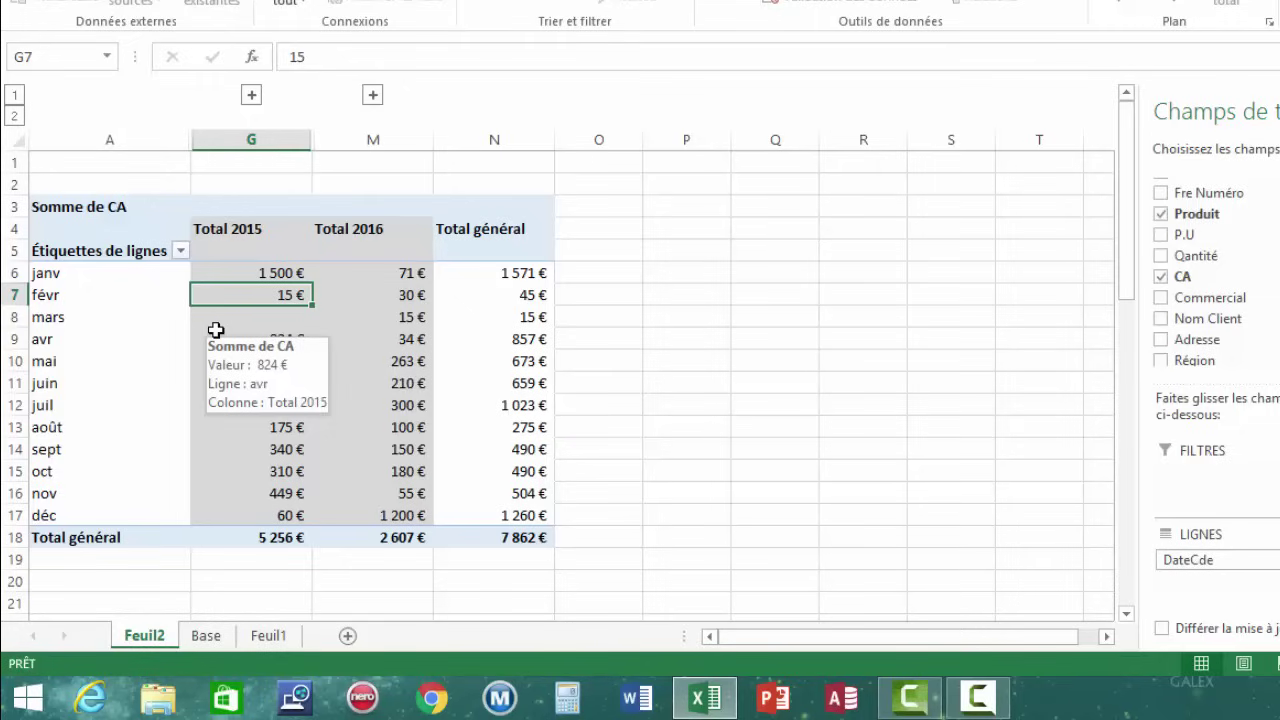
right_click(273, 300)
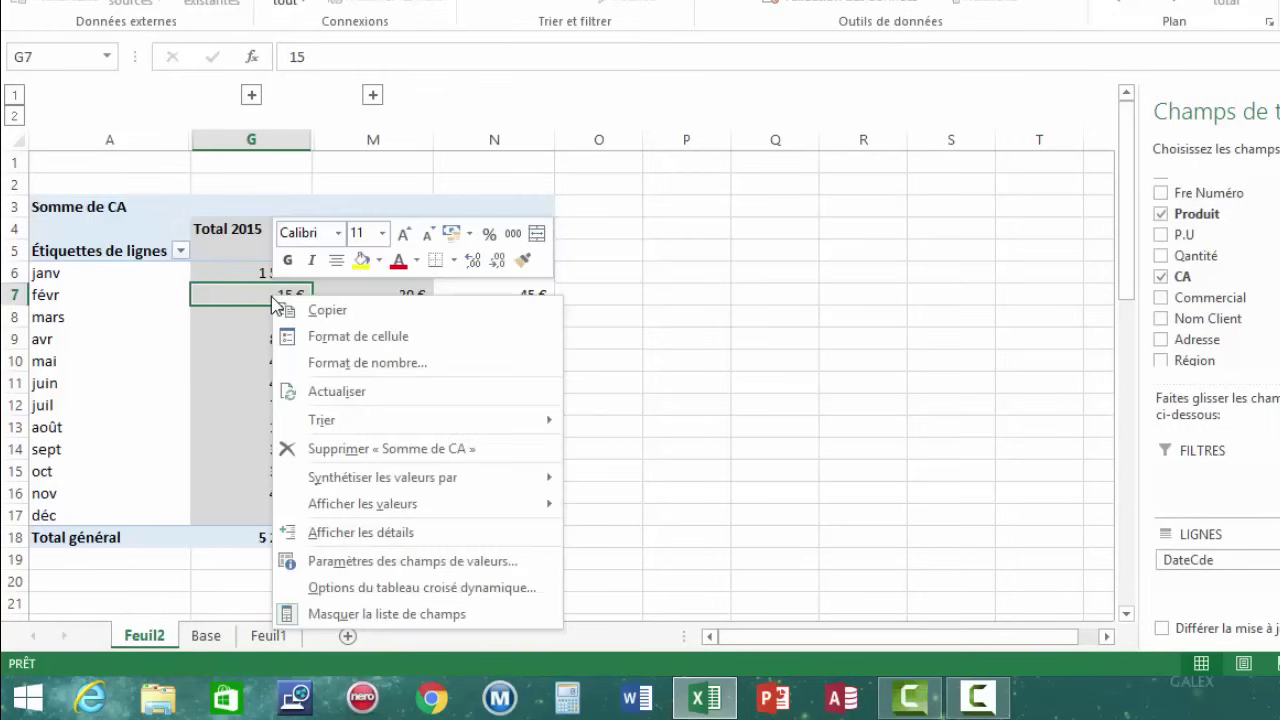
click(358, 588)
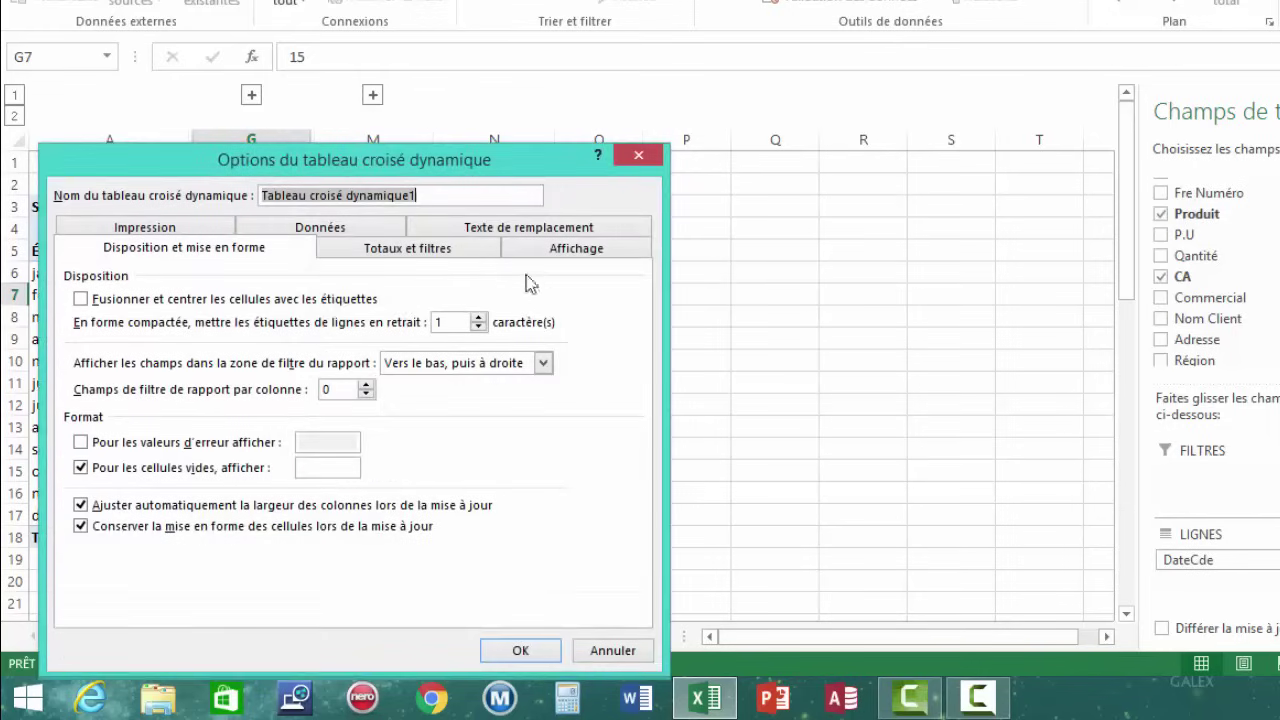
click(210, 250)
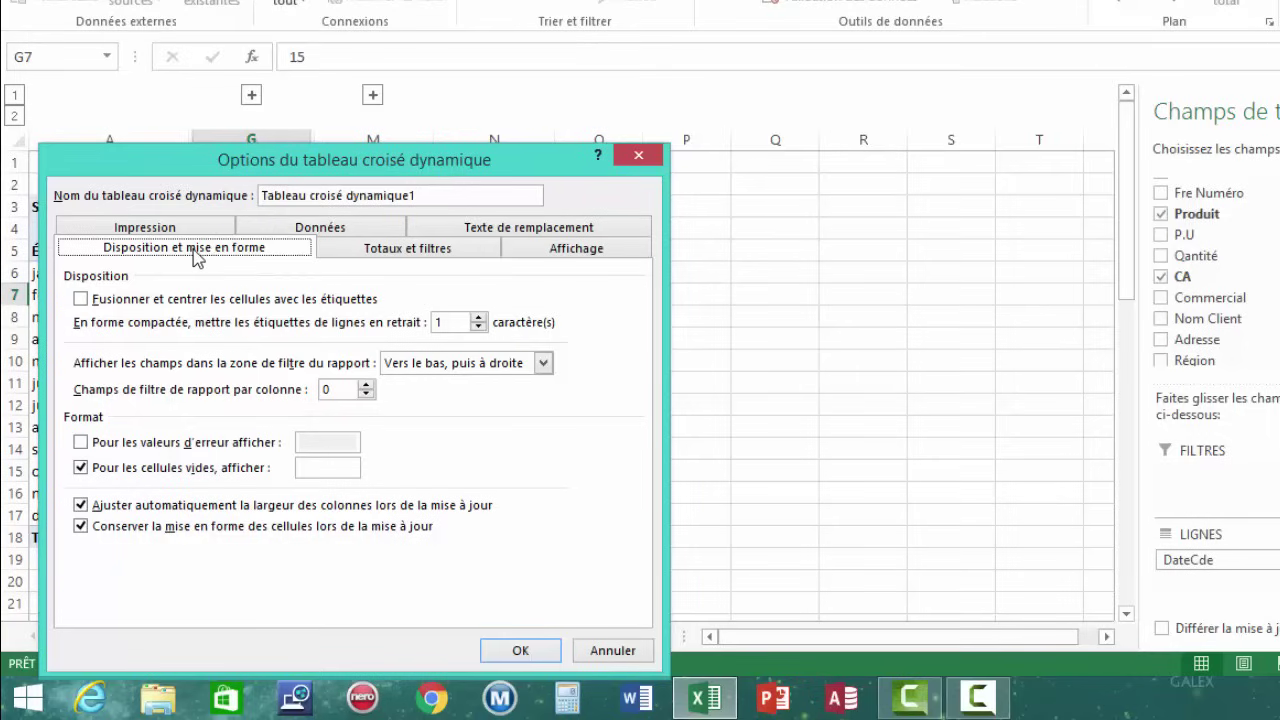
click(84, 508)
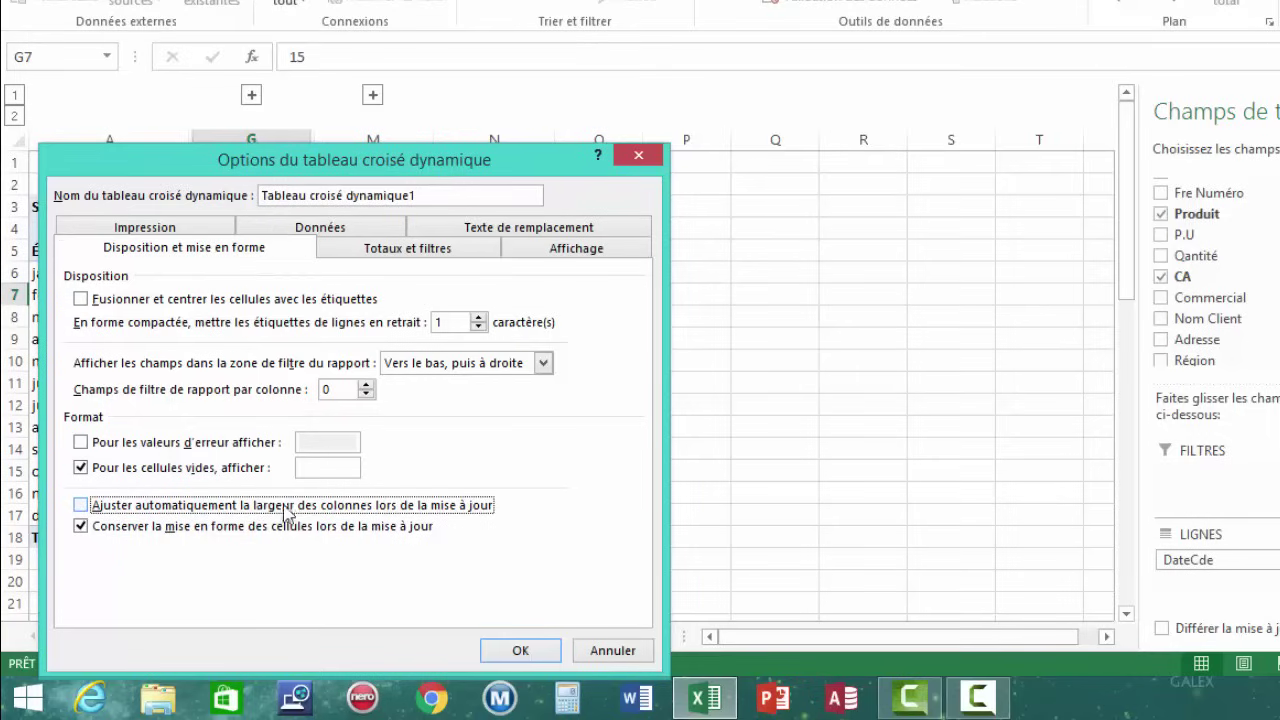
click(517, 651)
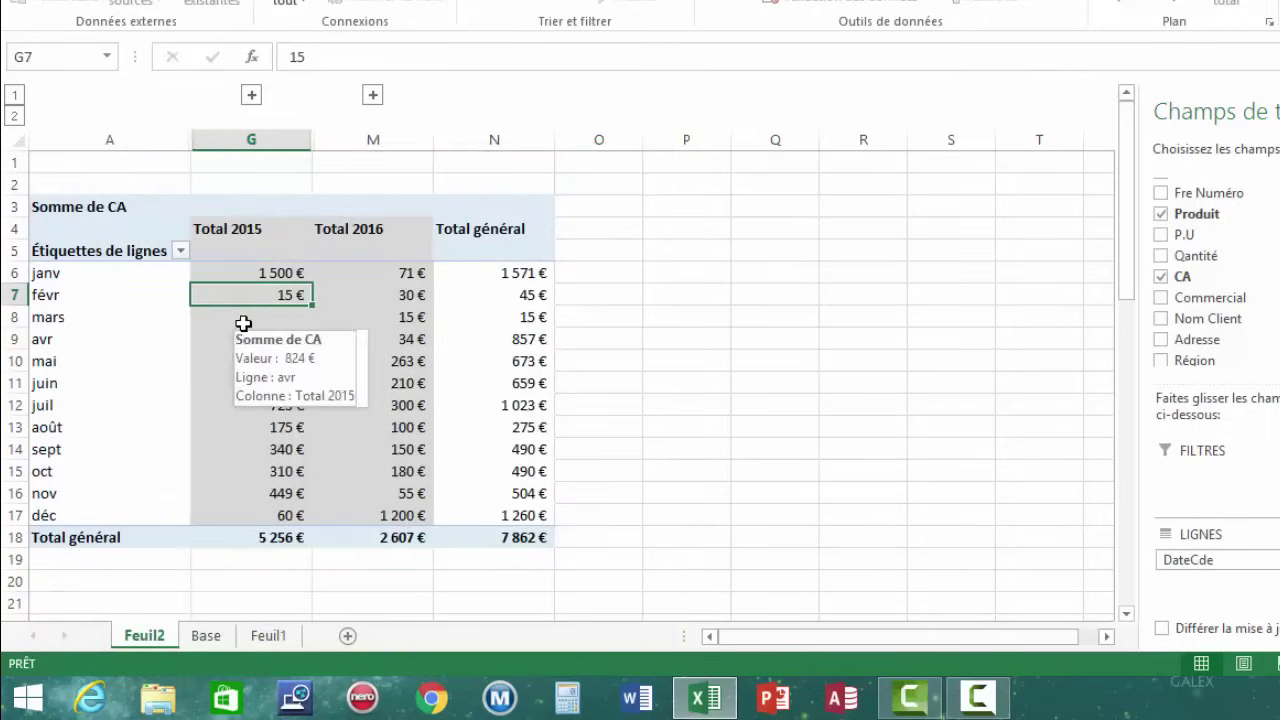
Refresh the pivot table to check that the column widths are kept
right_click(245, 318)
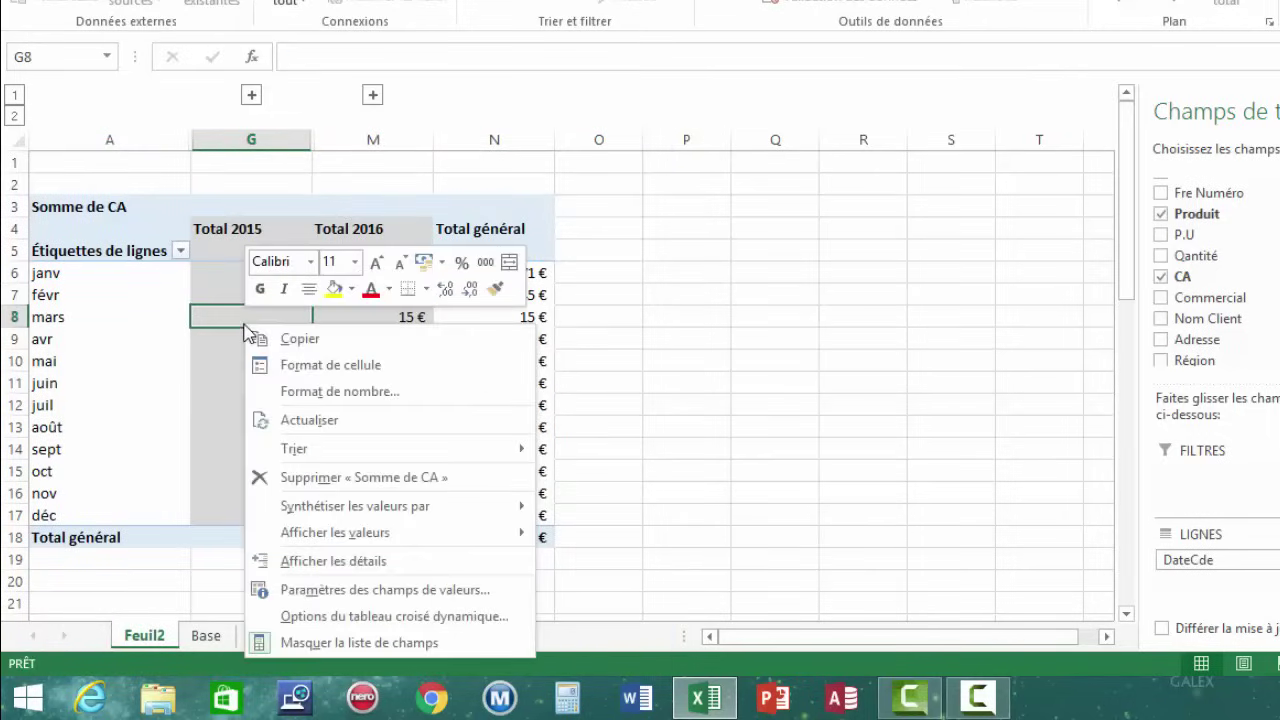
click(309, 424)
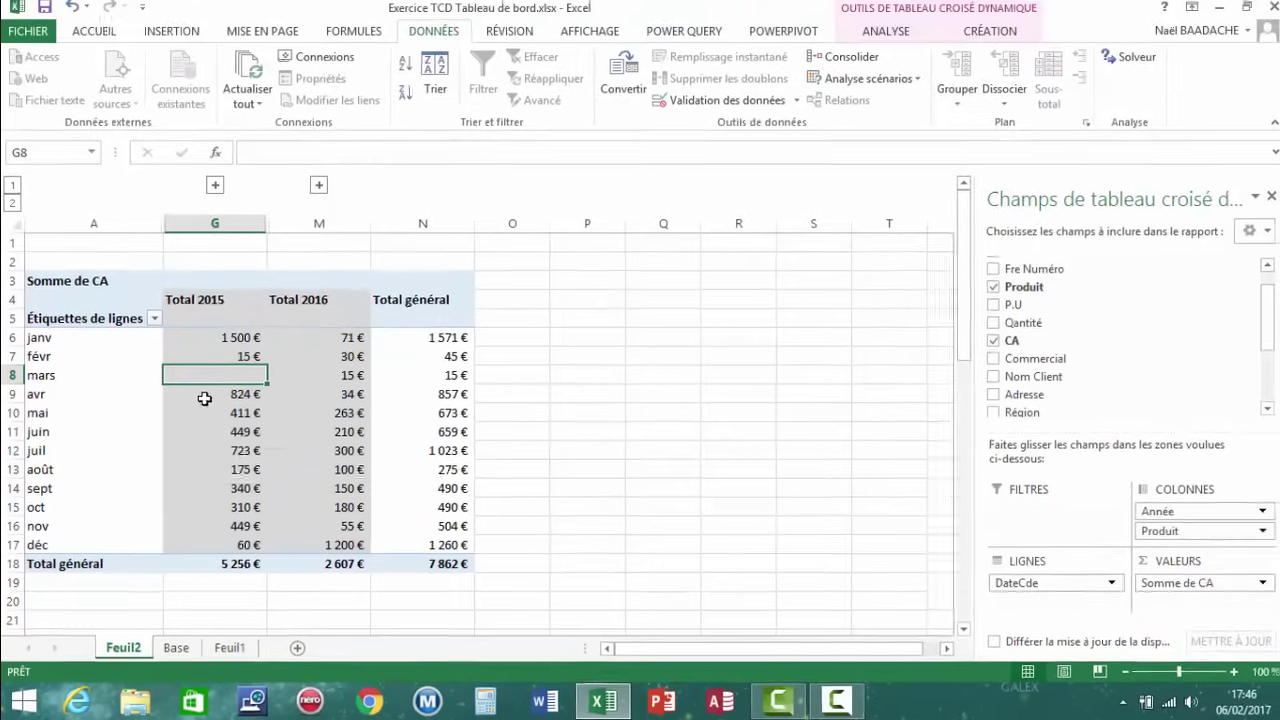
click(202, 411)
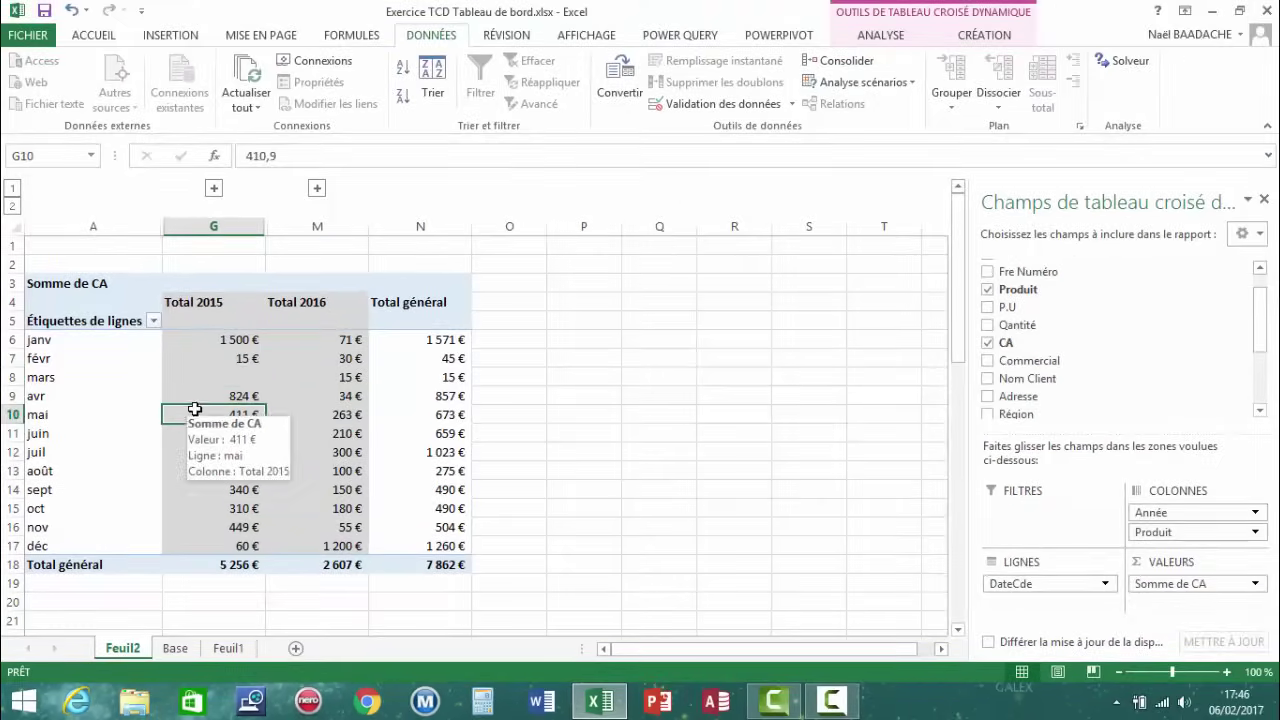
mouse_move(420, 469)
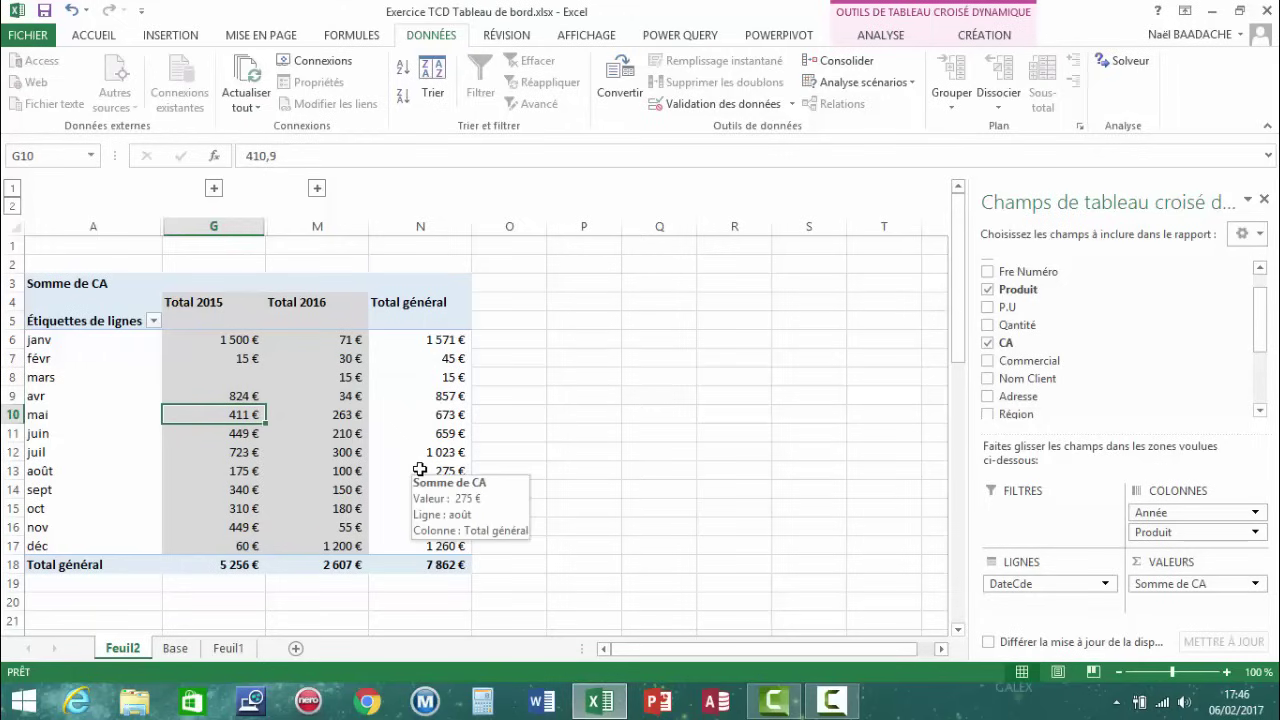
Copy the product comparison table N3:S9 from Feuil1 and paste it at cell Q3 of Feuil2
click(229, 649)
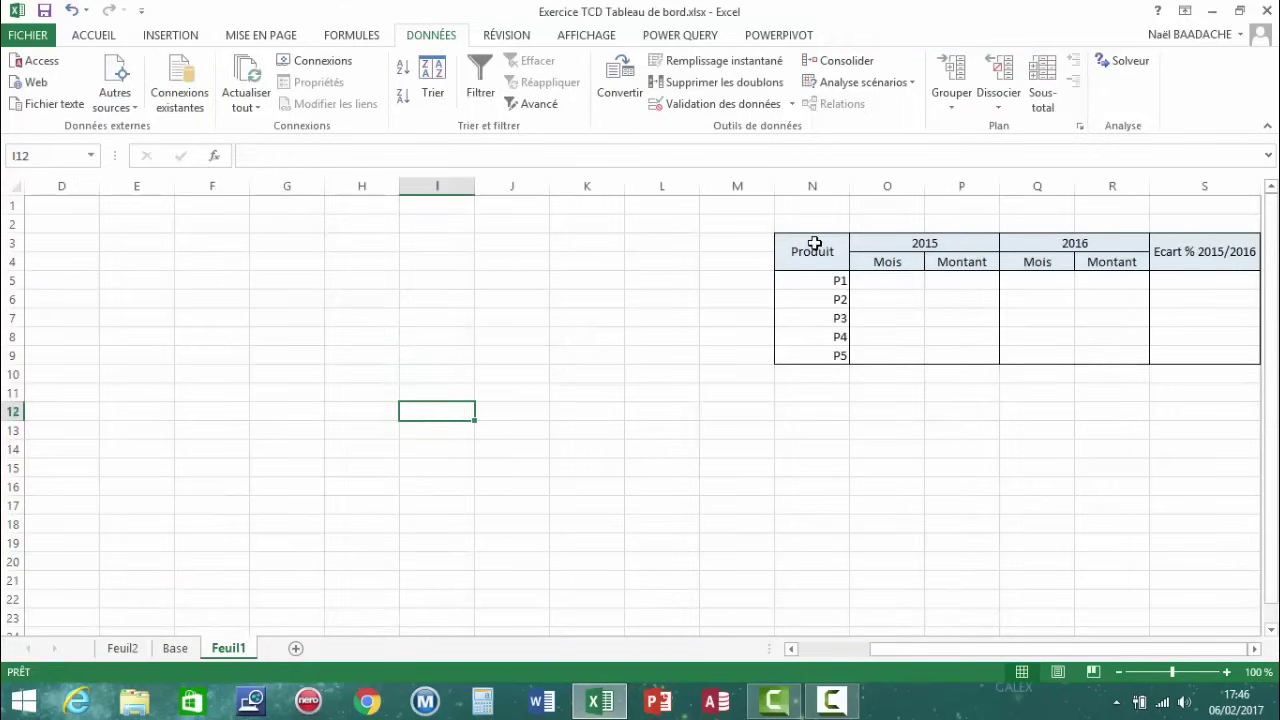
click(815, 244)
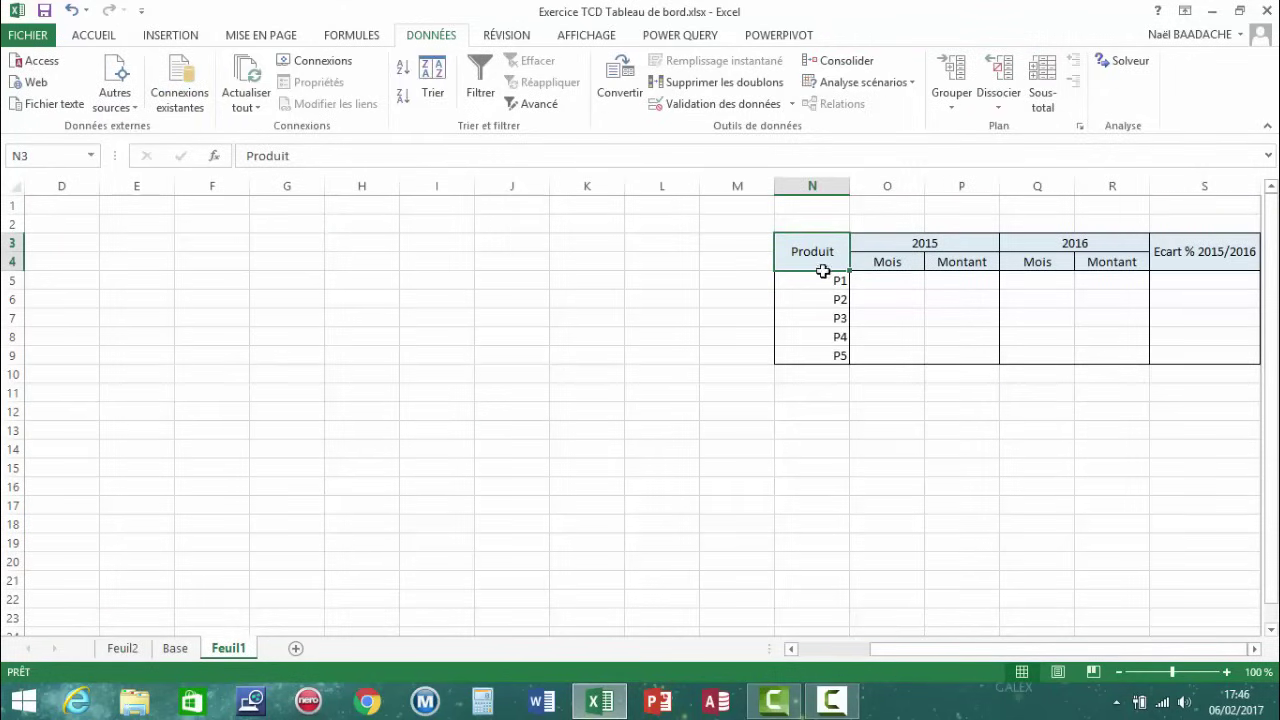
drag(822, 271, 1185, 355)
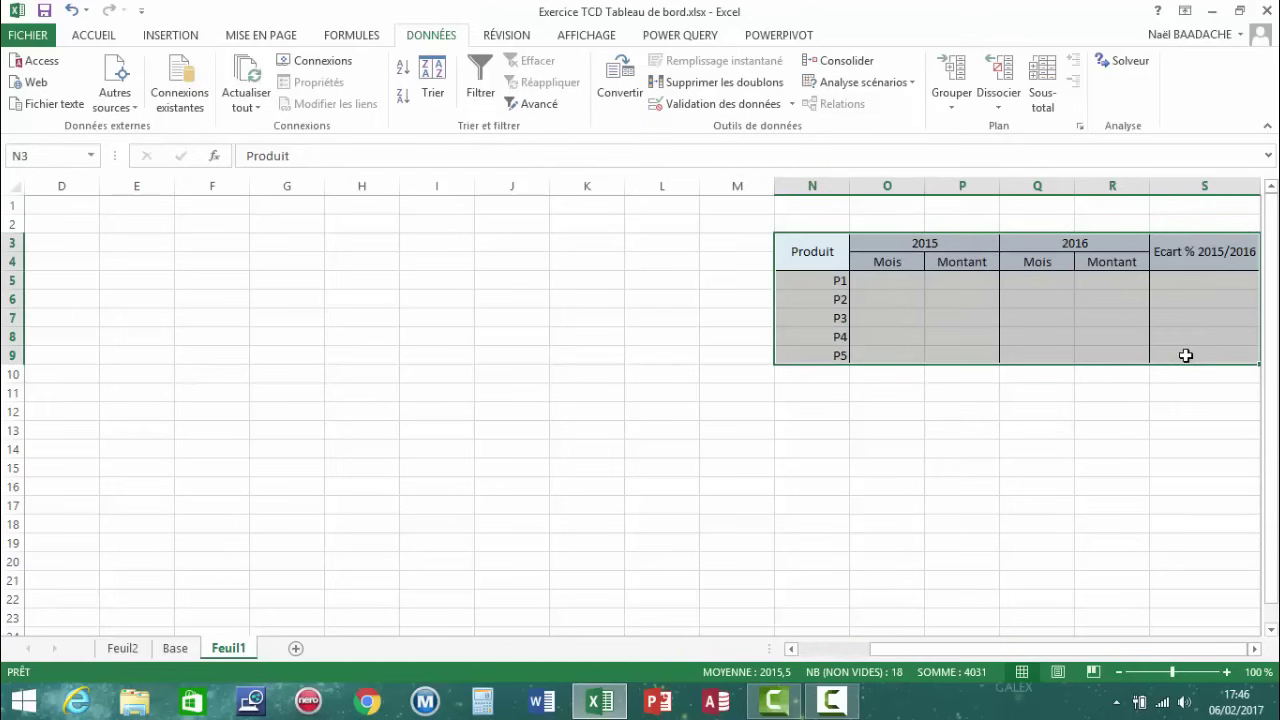
key(ctrl+c)
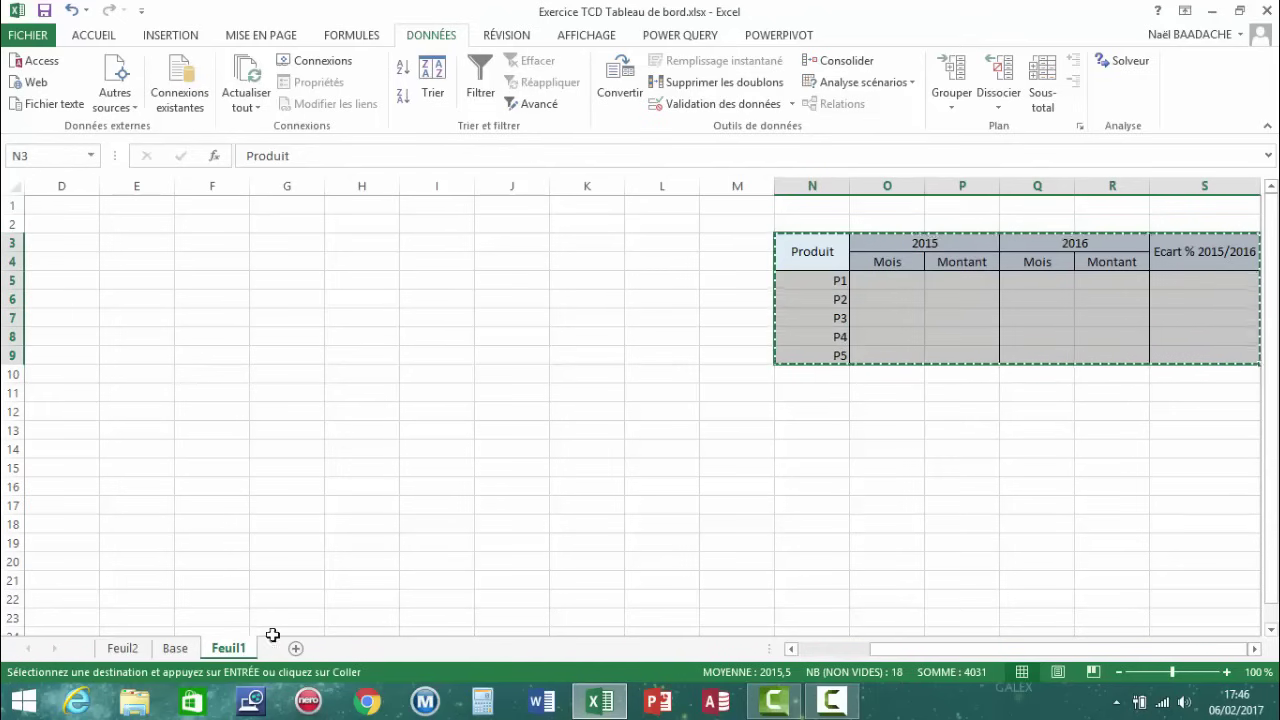
click(174, 649)
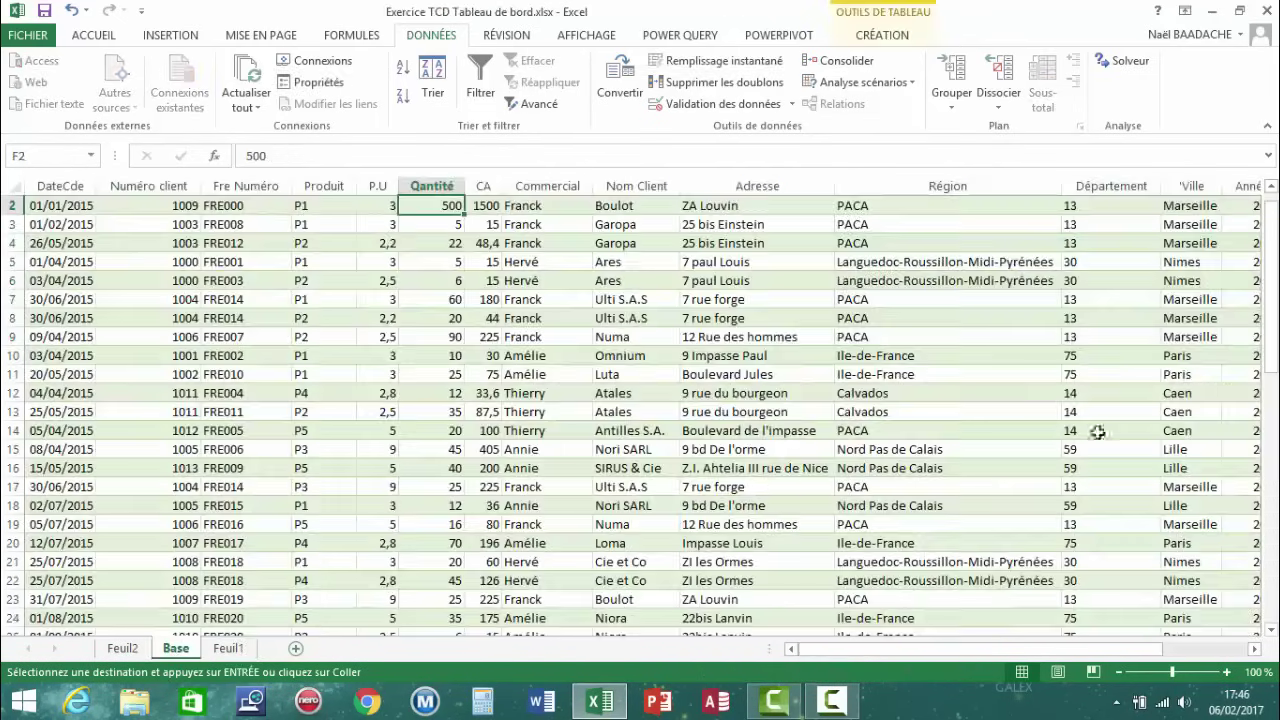
click(137, 652)
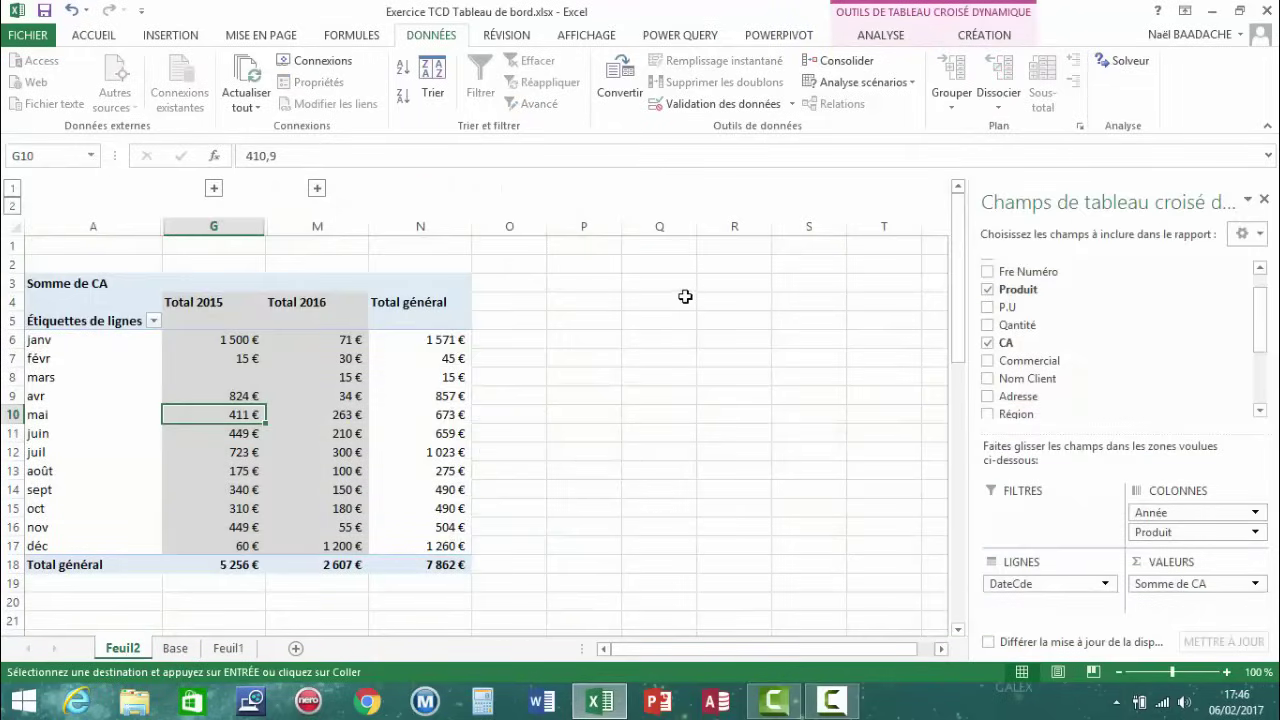
click(660, 285)
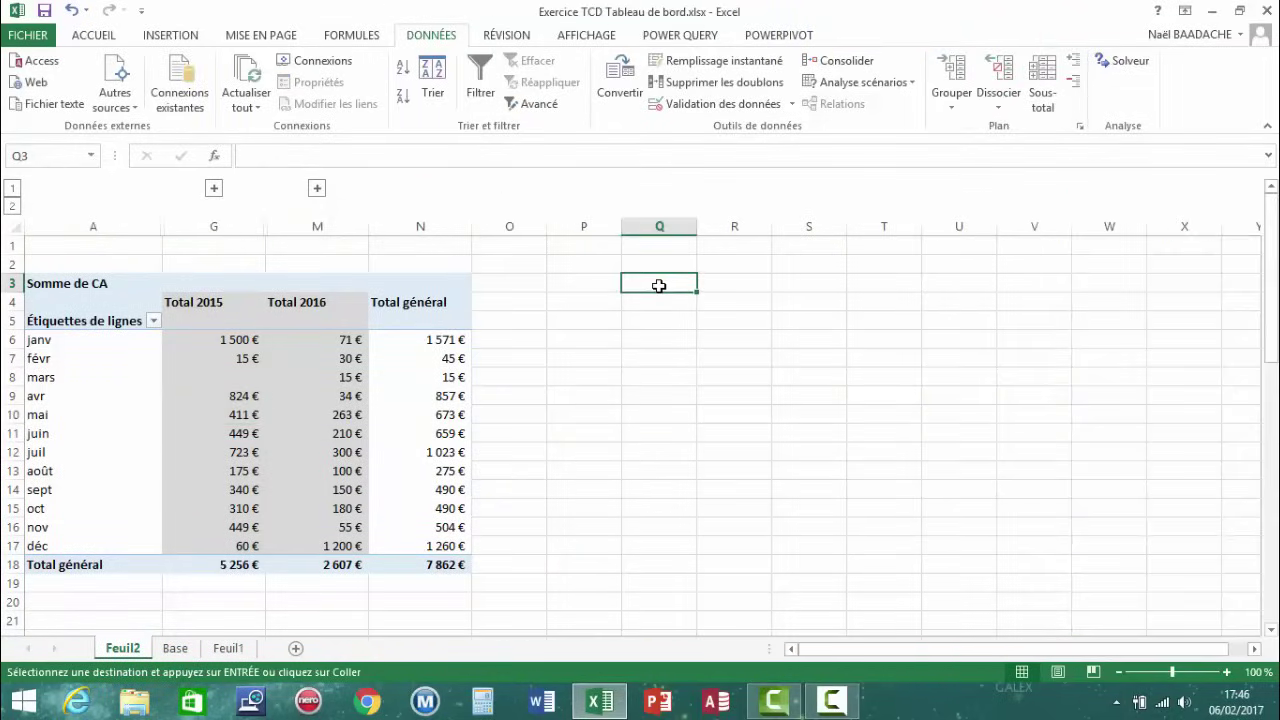
key(ctrl+v)
click(743, 357)
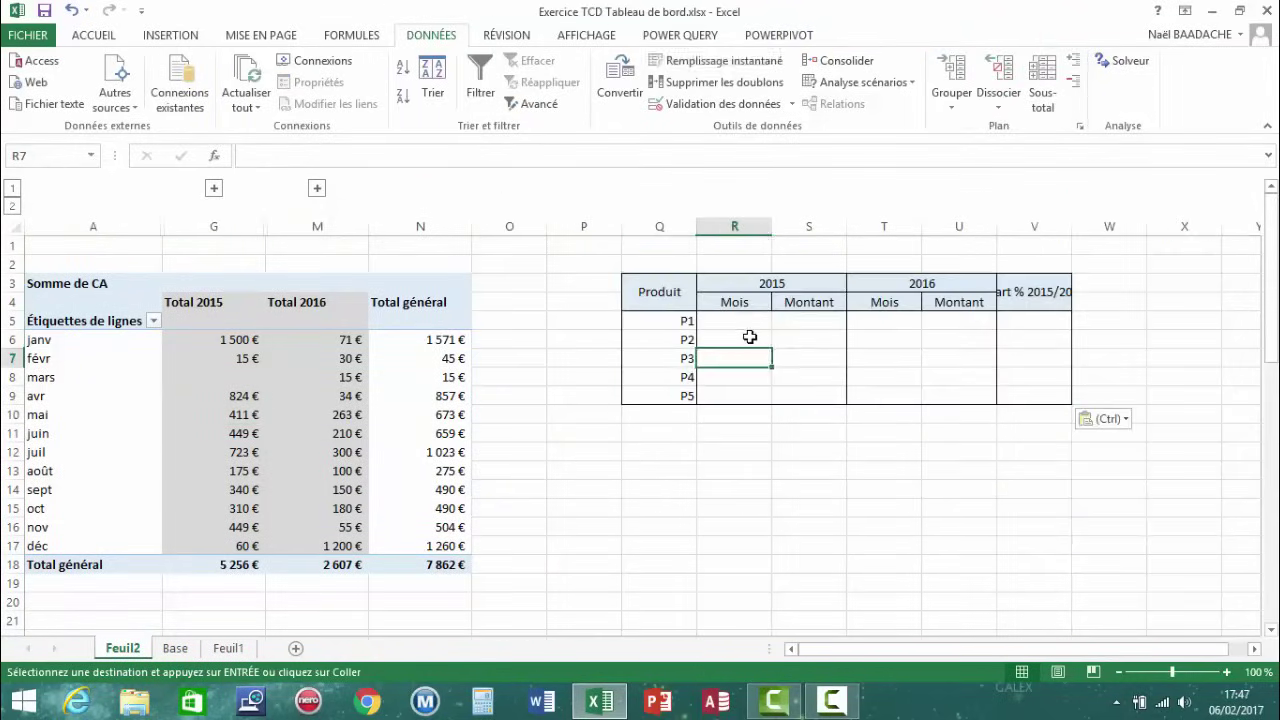
click(750, 318)
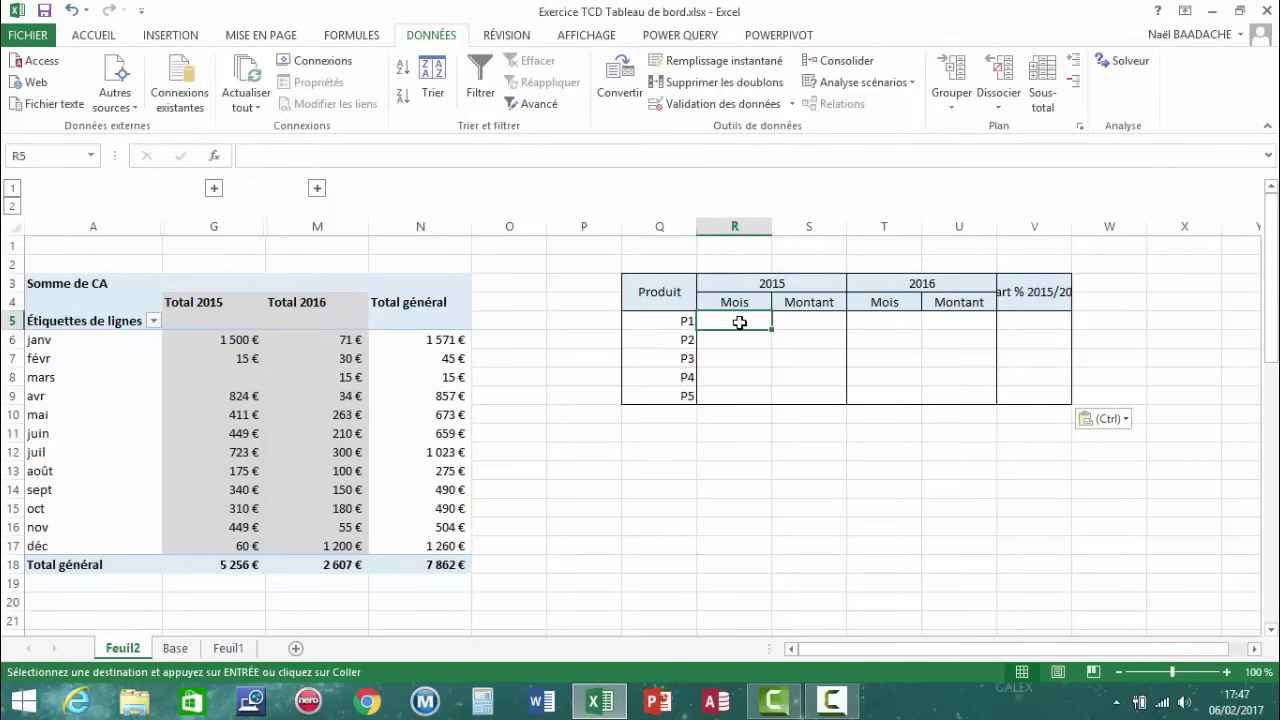
click(804, 320)
click(256, 361)
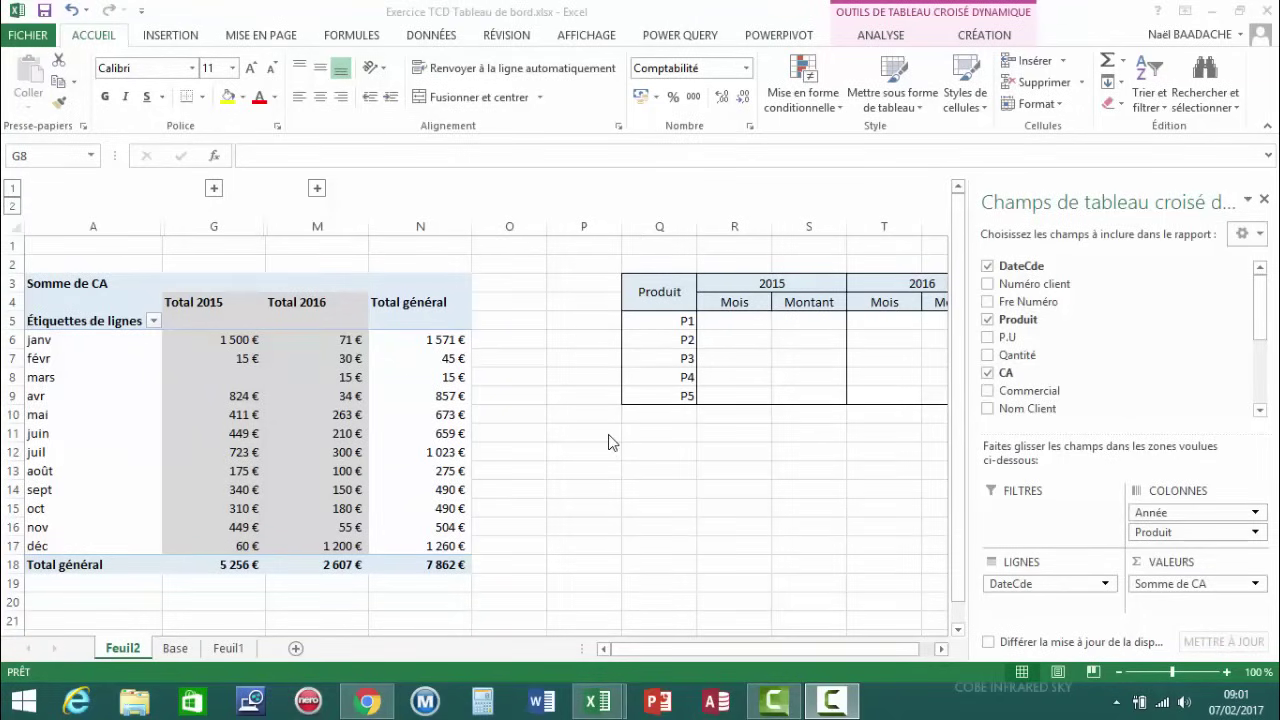
click(740, 320)
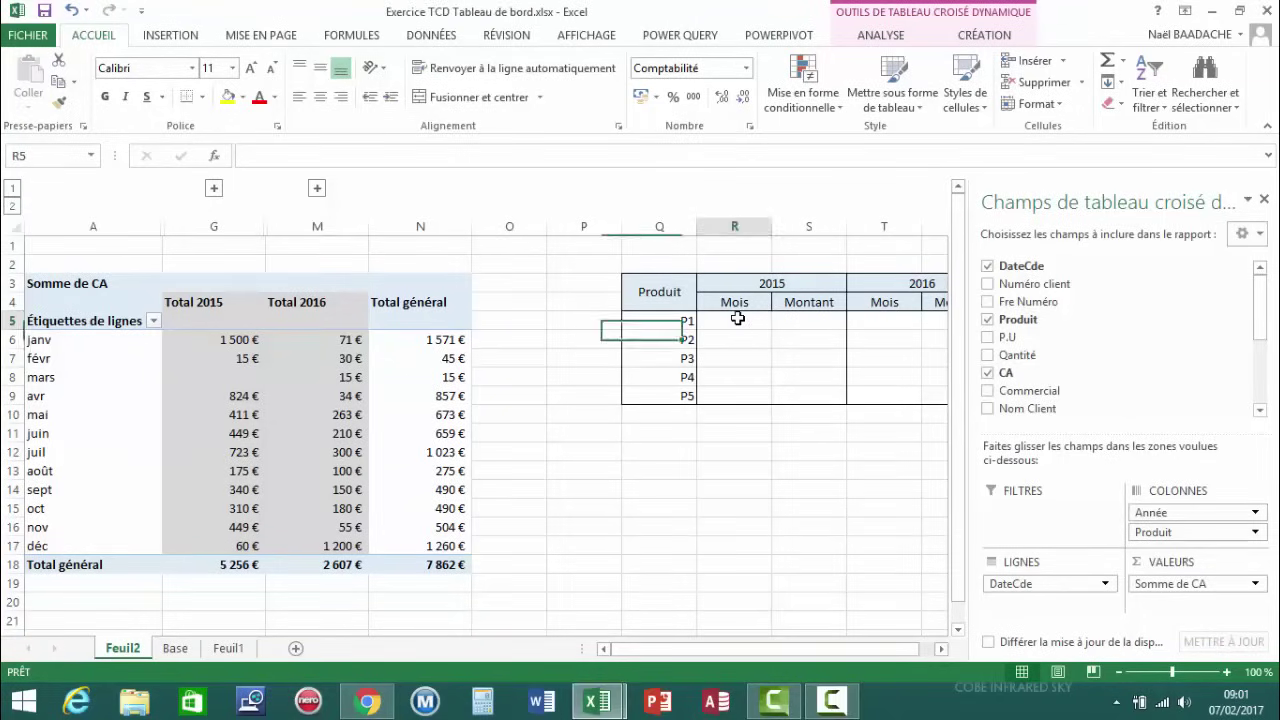
drag(740, 320, 729, 390)
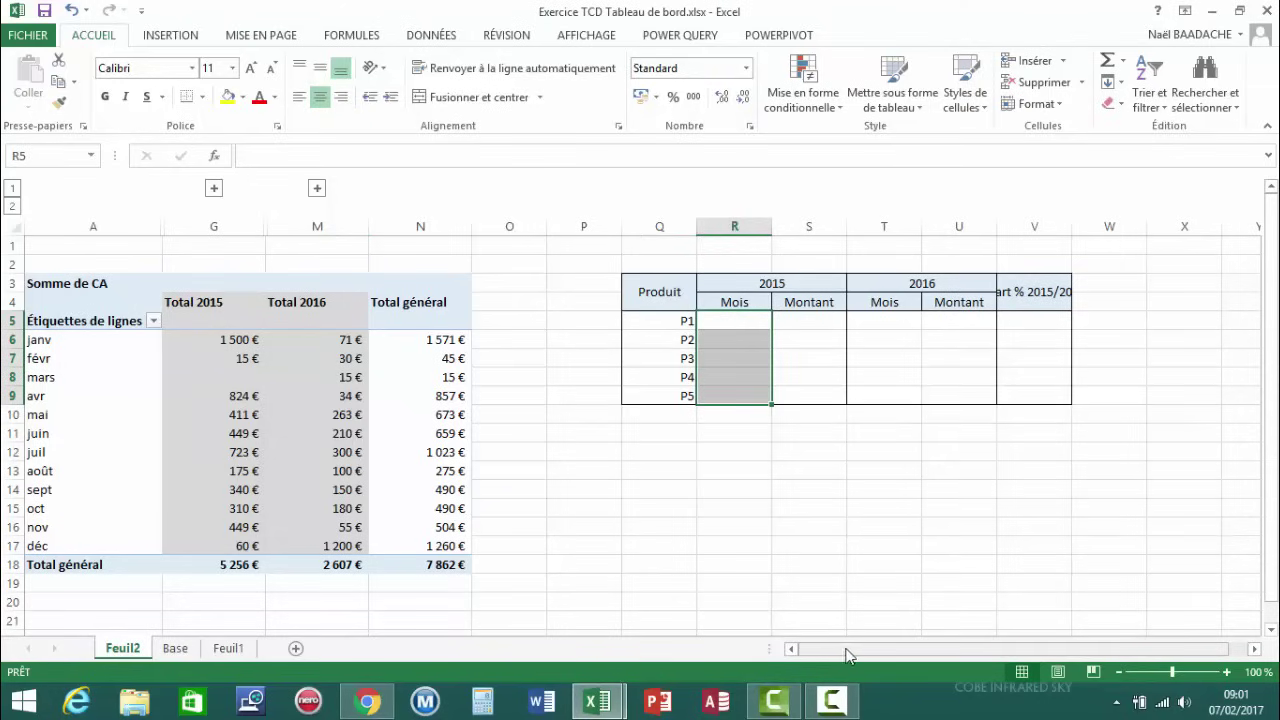
Fill cells Y3:Y14 with the month numbers 1 to 12 as a helper list
drag(855, 651, 877, 650)
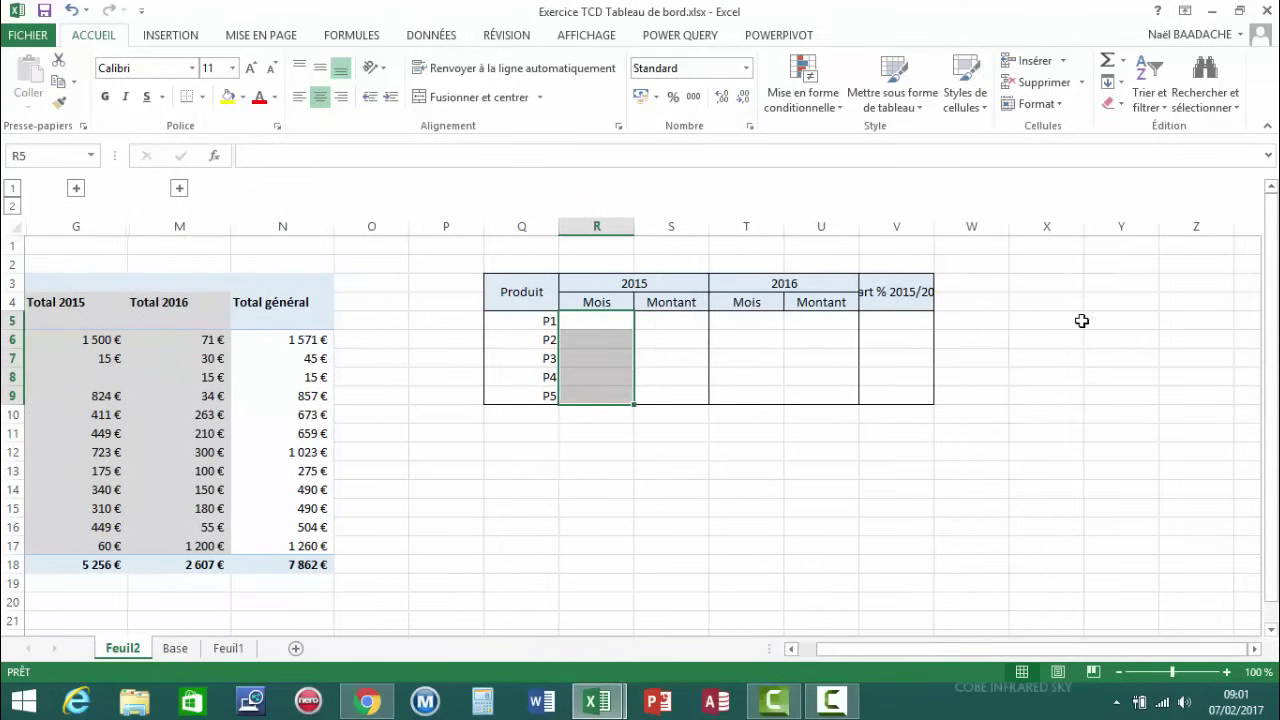
click(1125, 280)
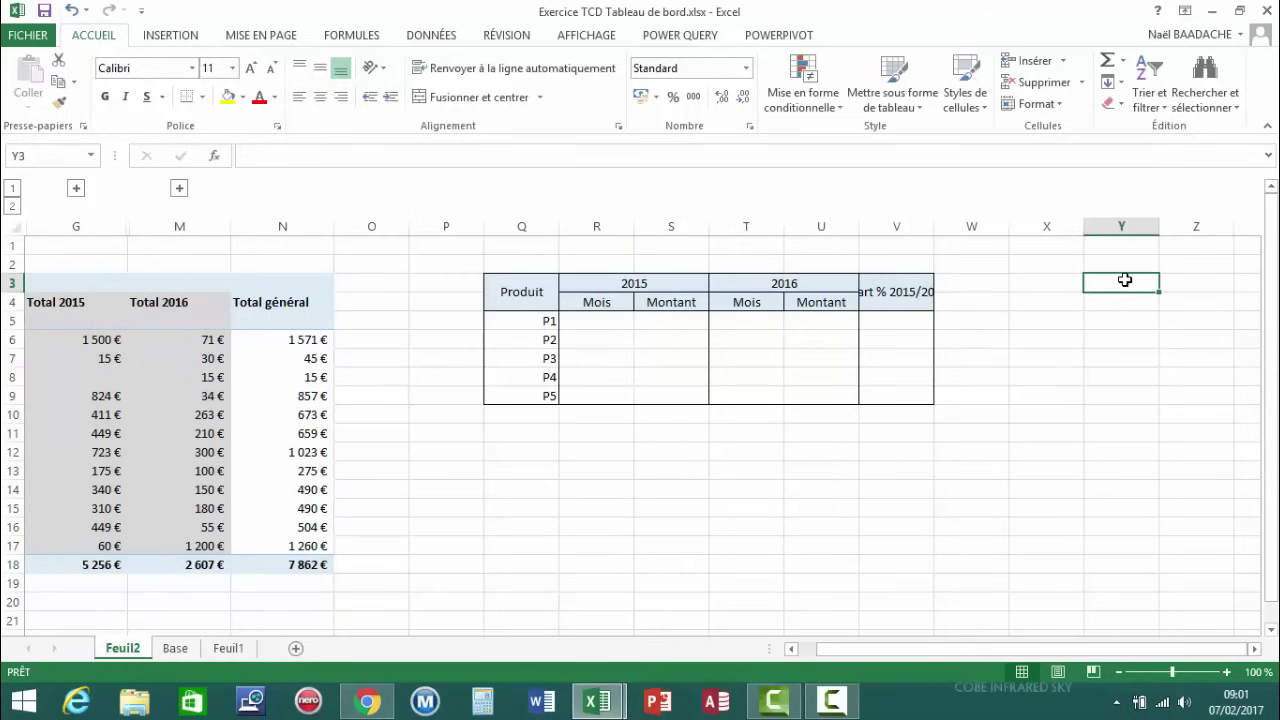
text(1)
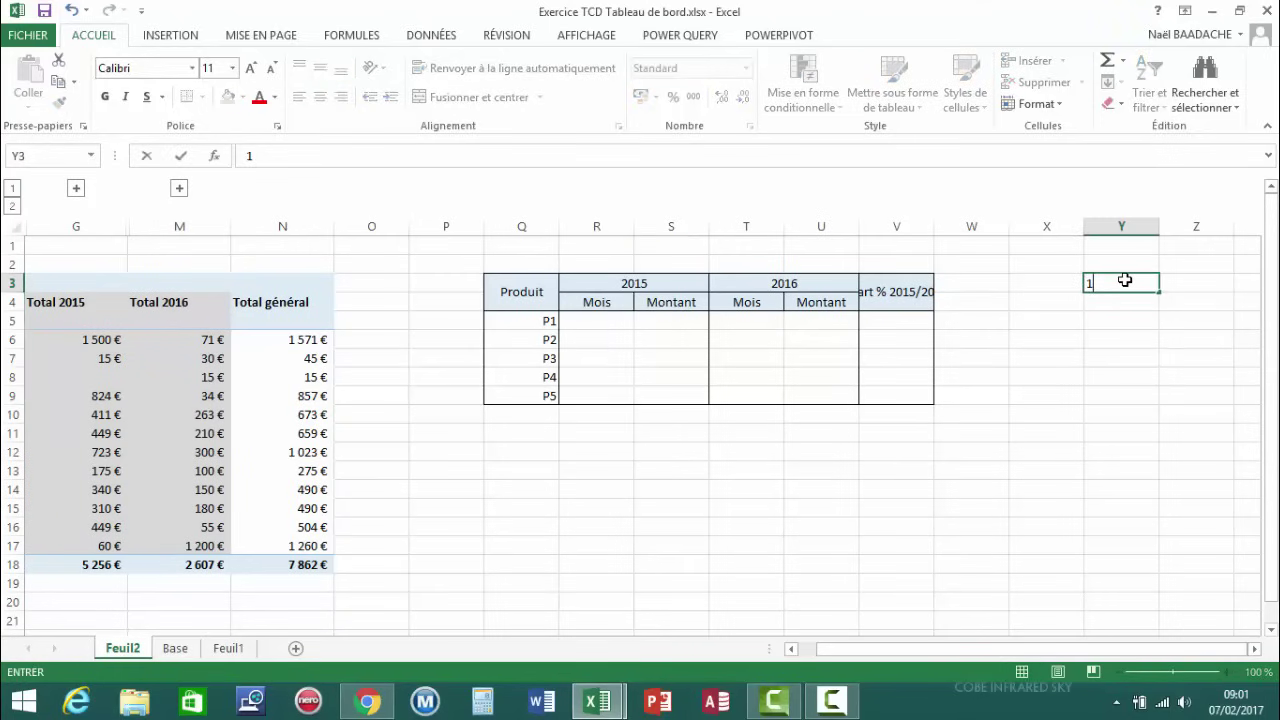
key(Return)
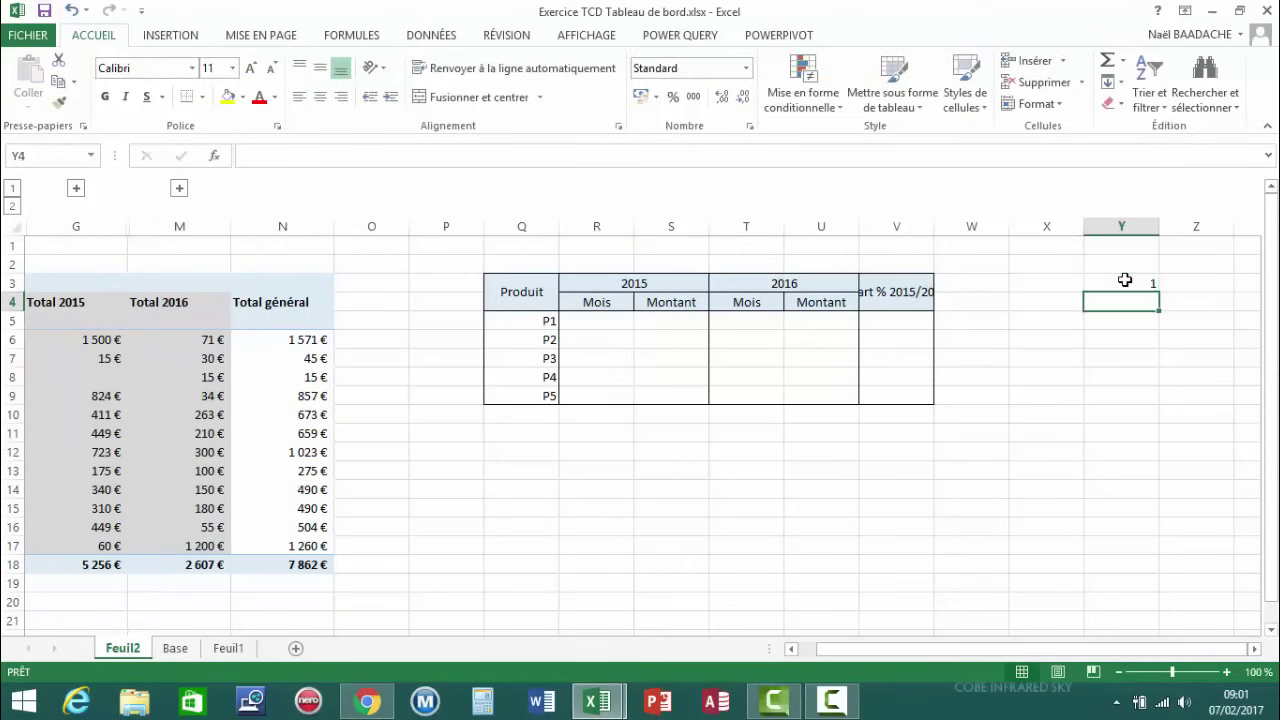
text(2)
key(Return)
key(Up)
click(1130, 284)
drag(1131, 291, 1152, 496)
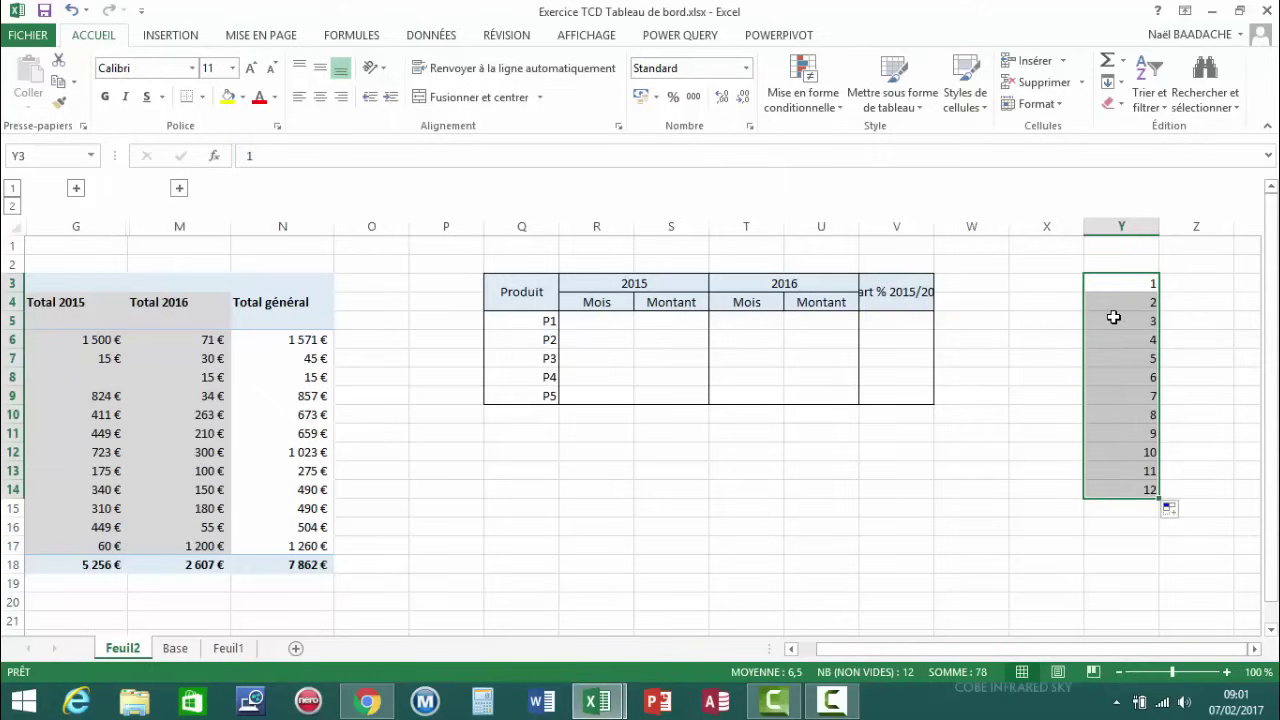
click(1137, 283)
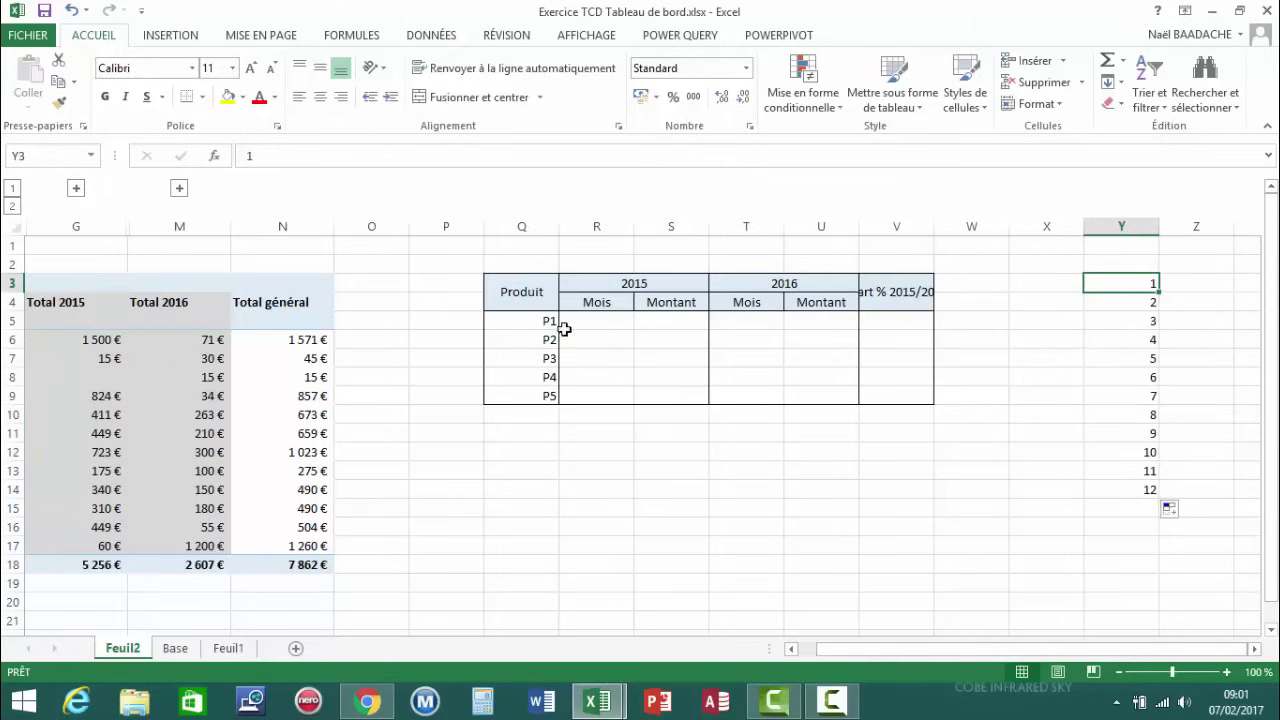
Add a drop-down list validation to the 2015 Mois cells R5:R9, with Y3:Y14 as its source
drag(593, 320, 593, 397)
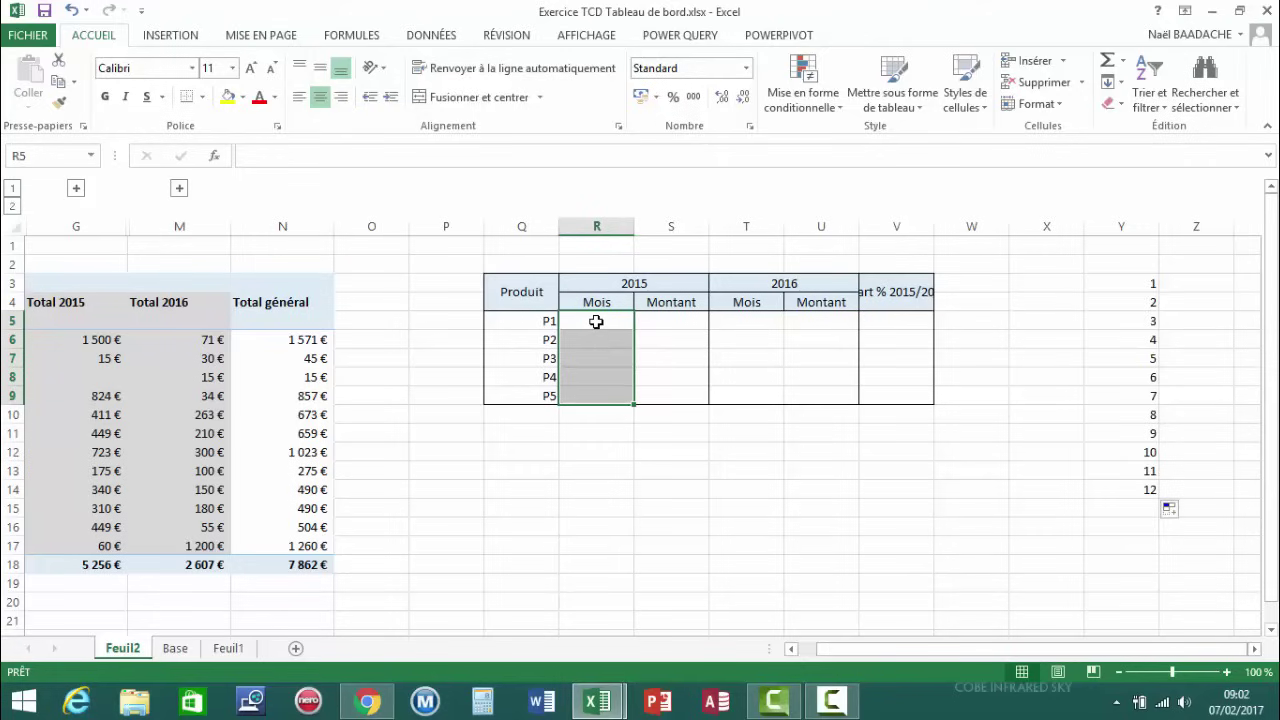
click(434, 38)
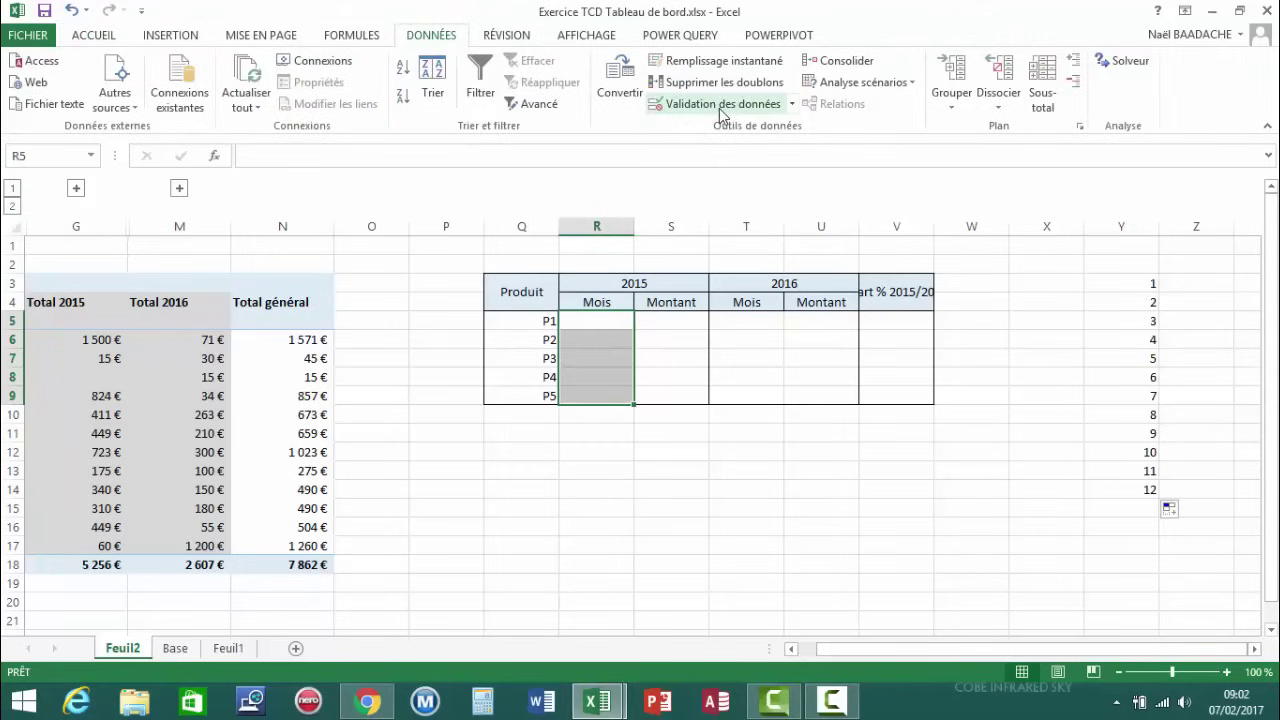
click(720, 108)
click(604, 286)
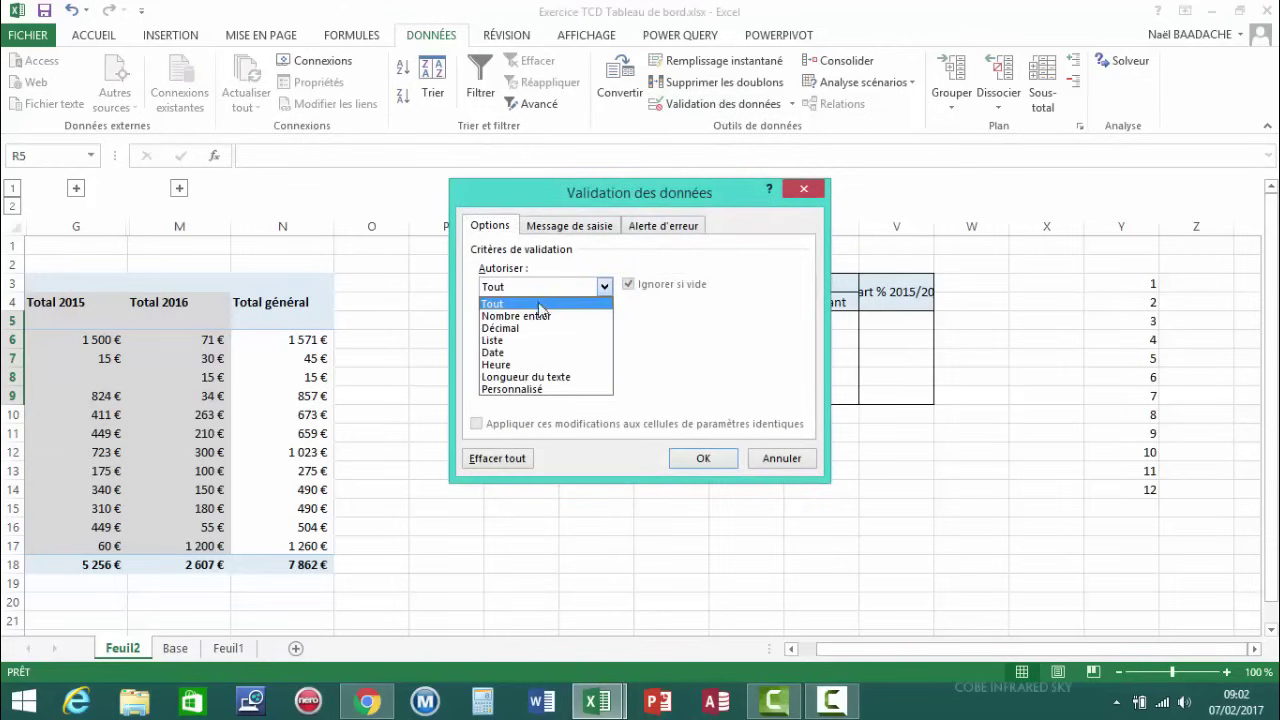
click(524, 341)
click(527, 363)
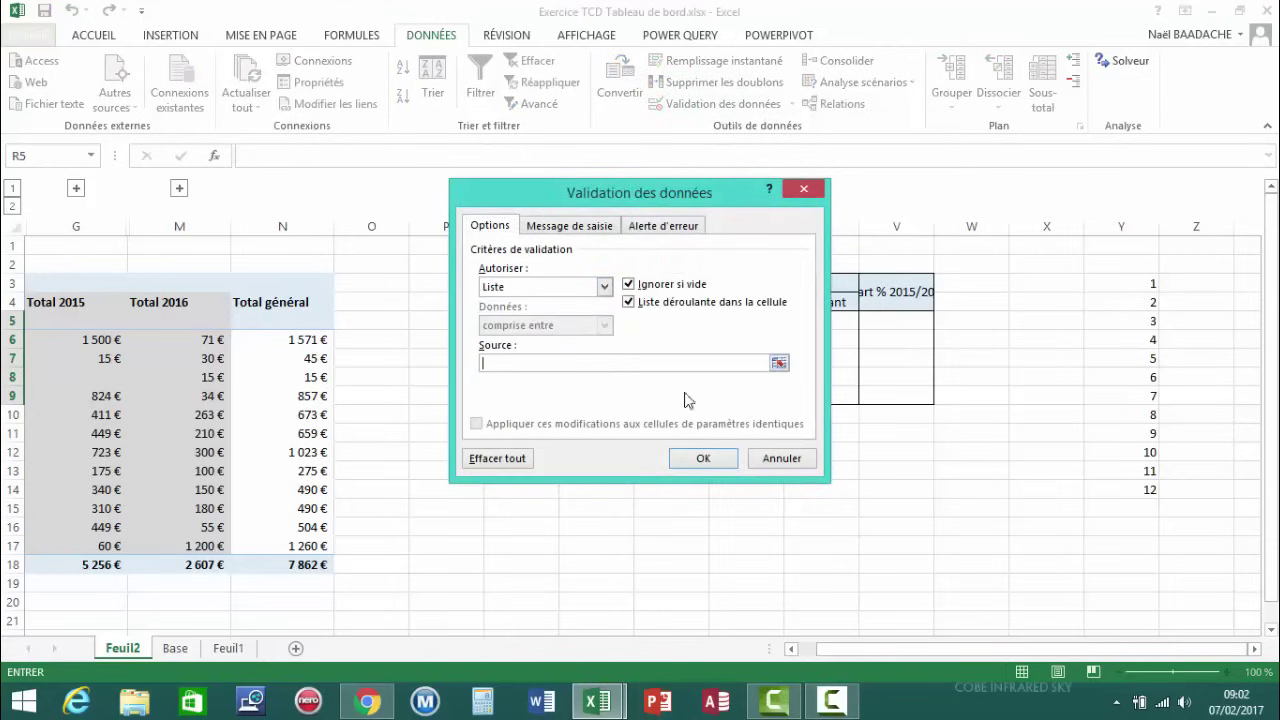
drag(1142, 295, 1120, 490)
click(703, 458)
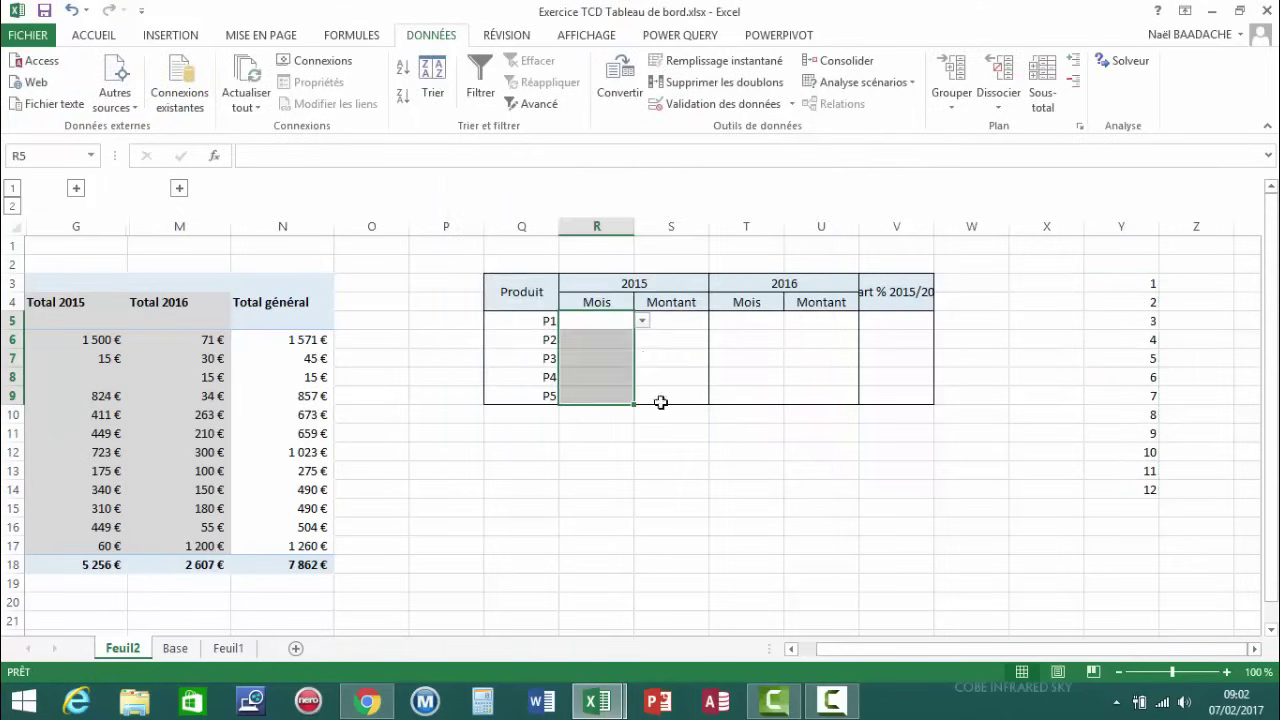
Choose the 2015 months for products P1, P2 and P3 from their drop-down lists: 9, 2 and 3
click(642, 322)
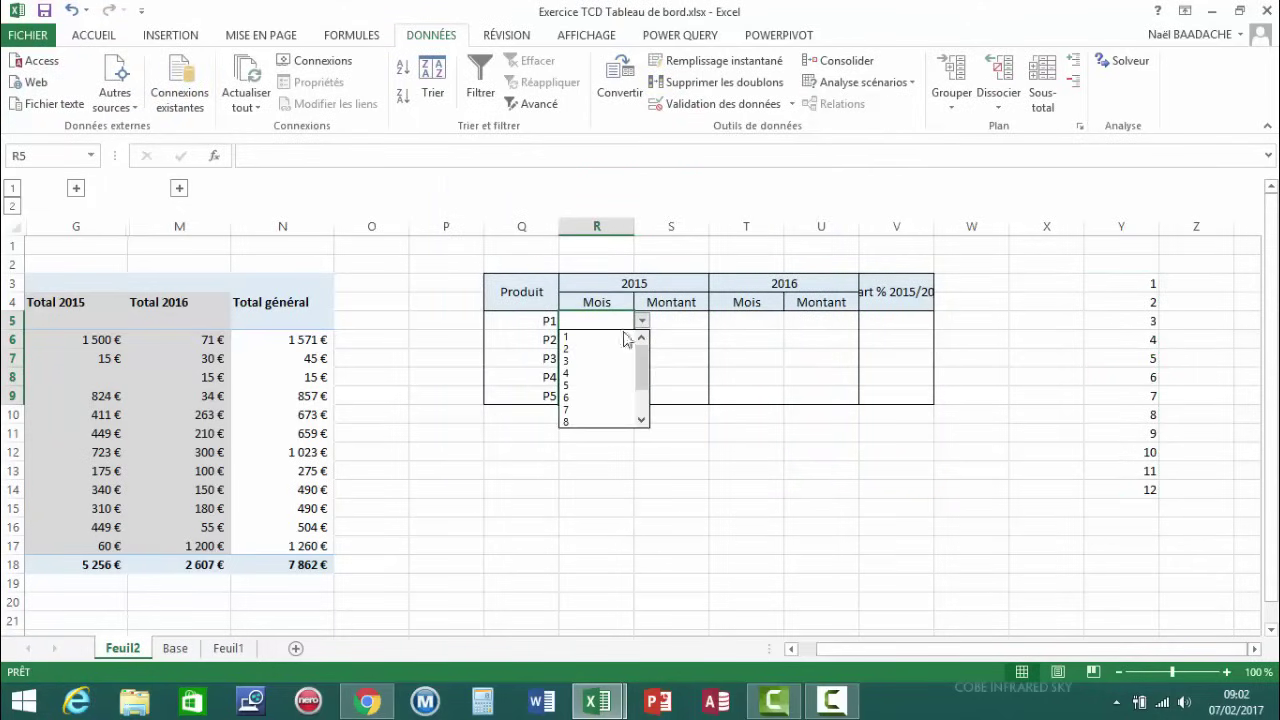
drag(643, 395, 643, 420)
click(608, 389)
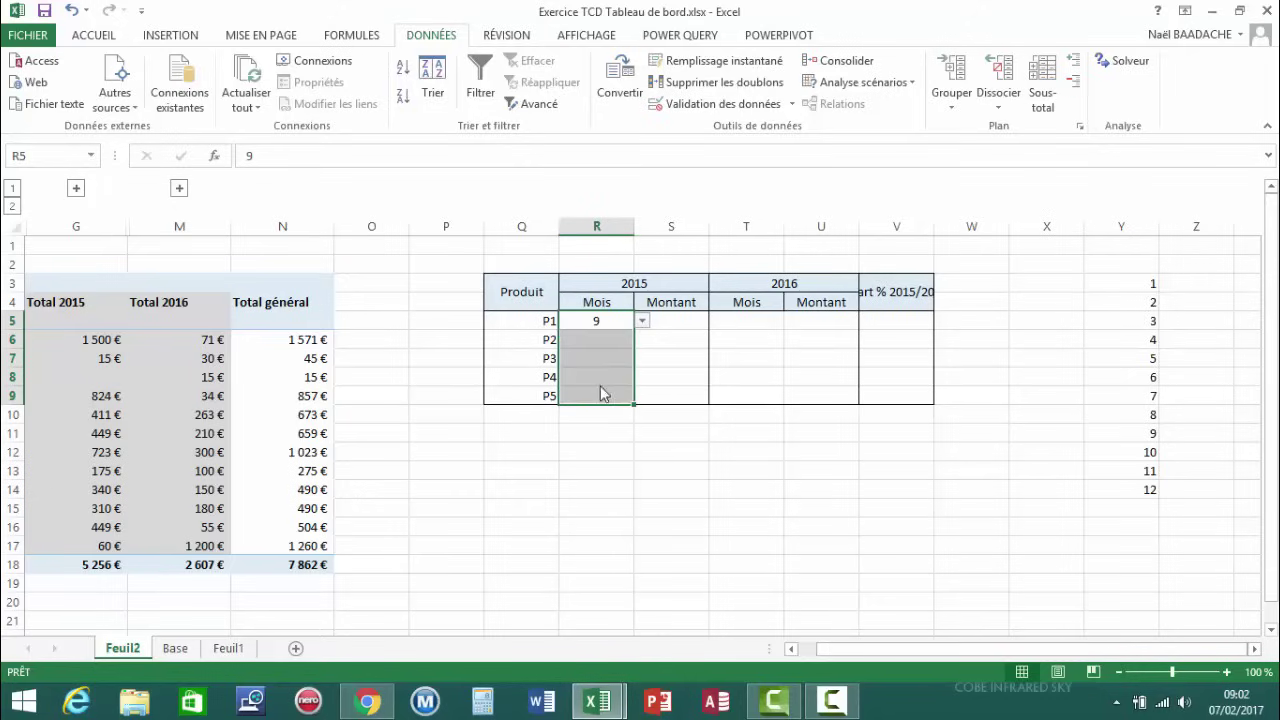
click(590, 341)
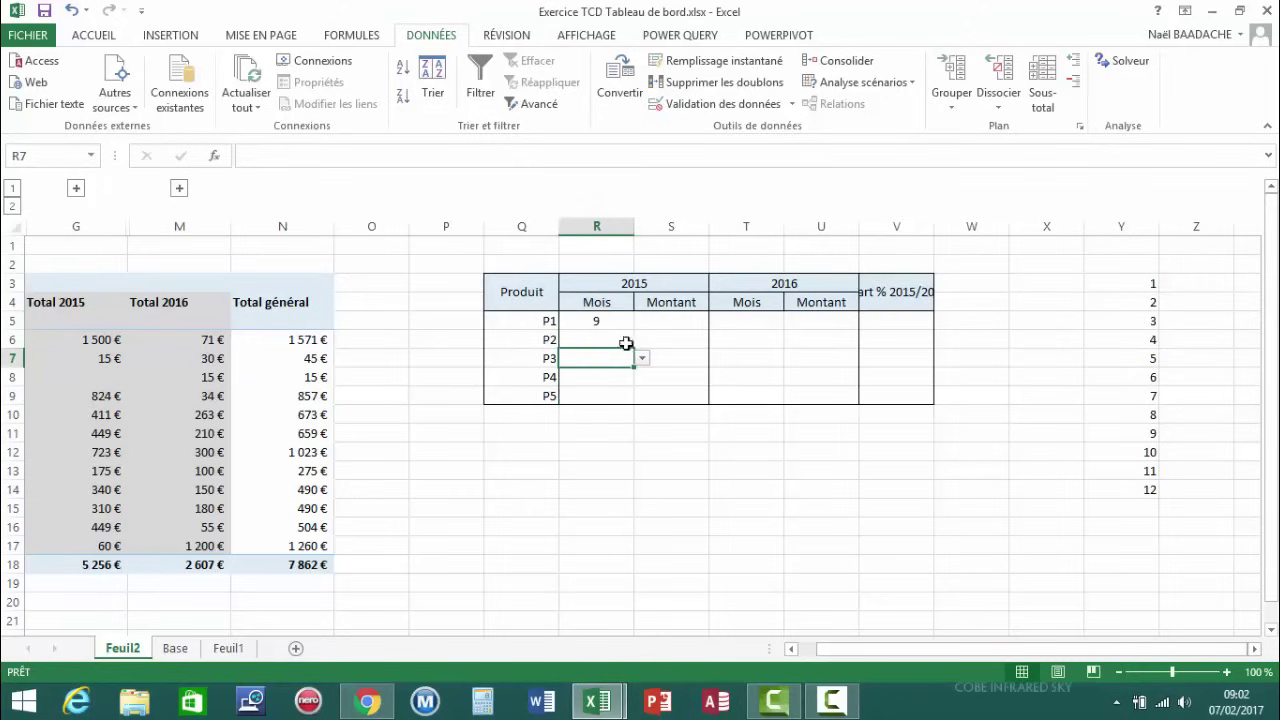
click(644, 341)
click(614, 365)
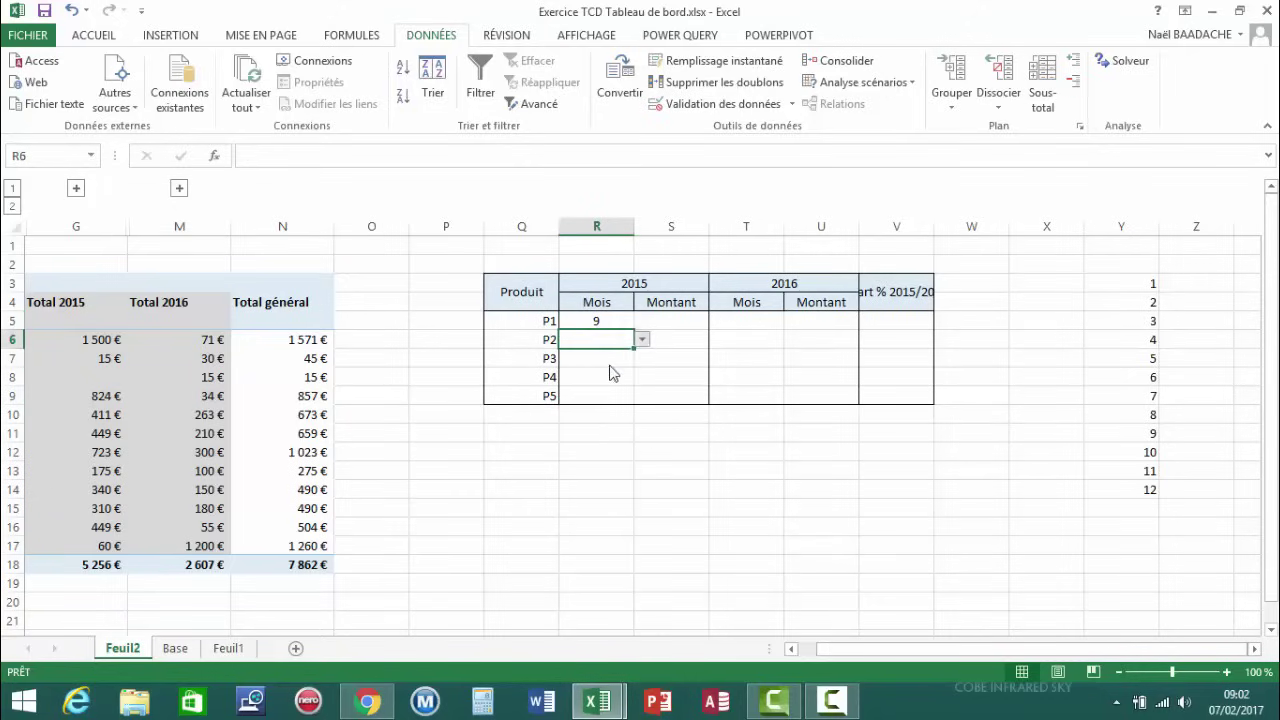
click(613, 358)
click(642, 358)
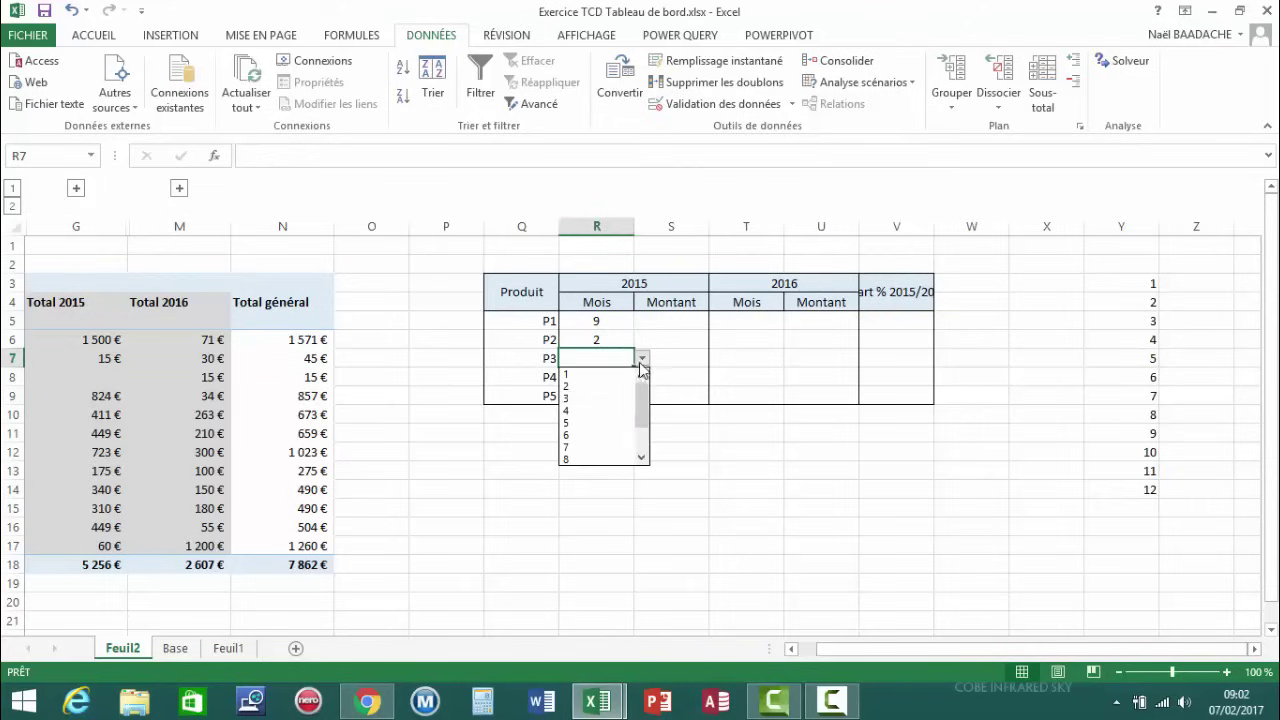
click(637, 392)
Choose month 1 for product P4 and month 4 for product P5 in the 2015 Mois column
click(609, 378)
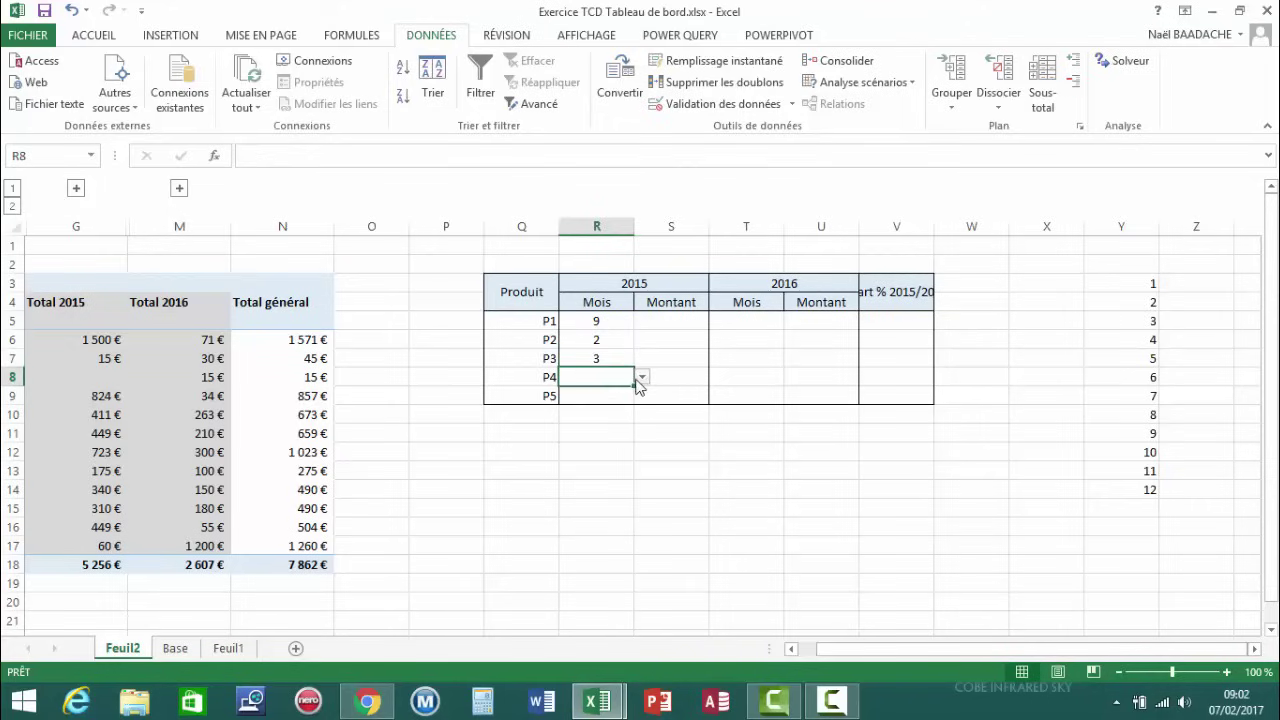
click(641, 385)
click(611, 391)
click(601, 395)
click(642, 396)
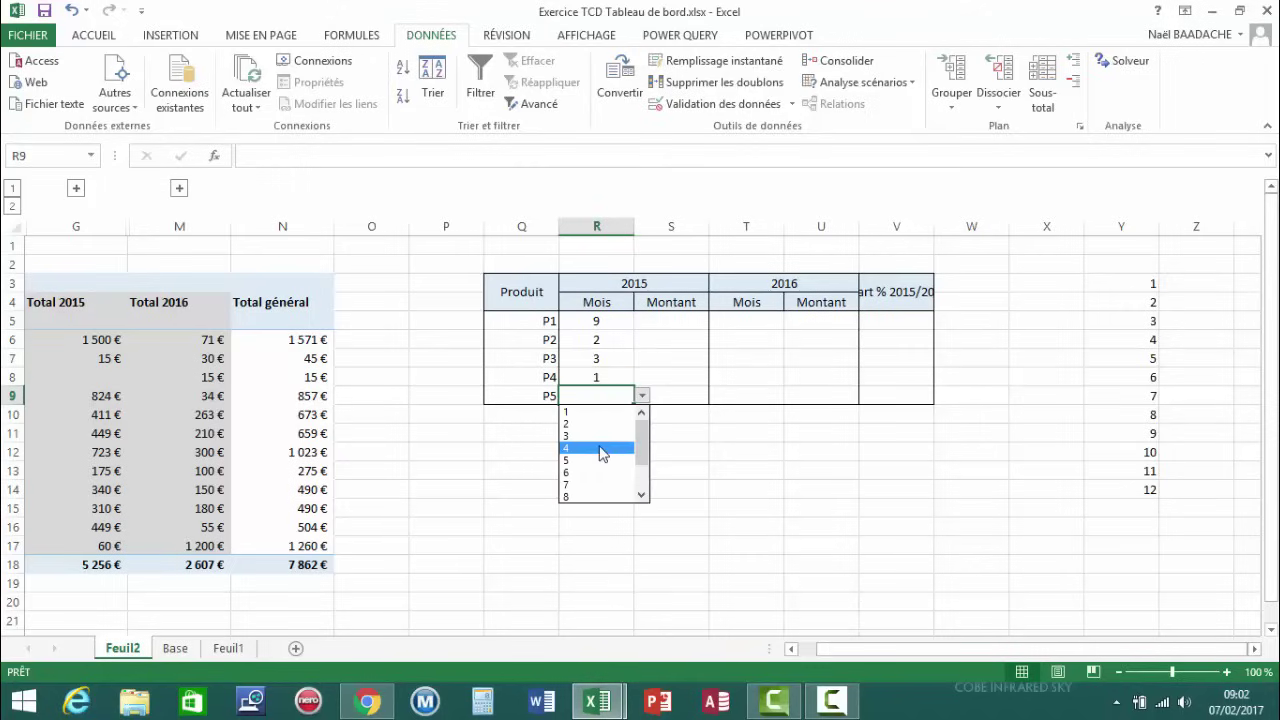
click(615, 448)
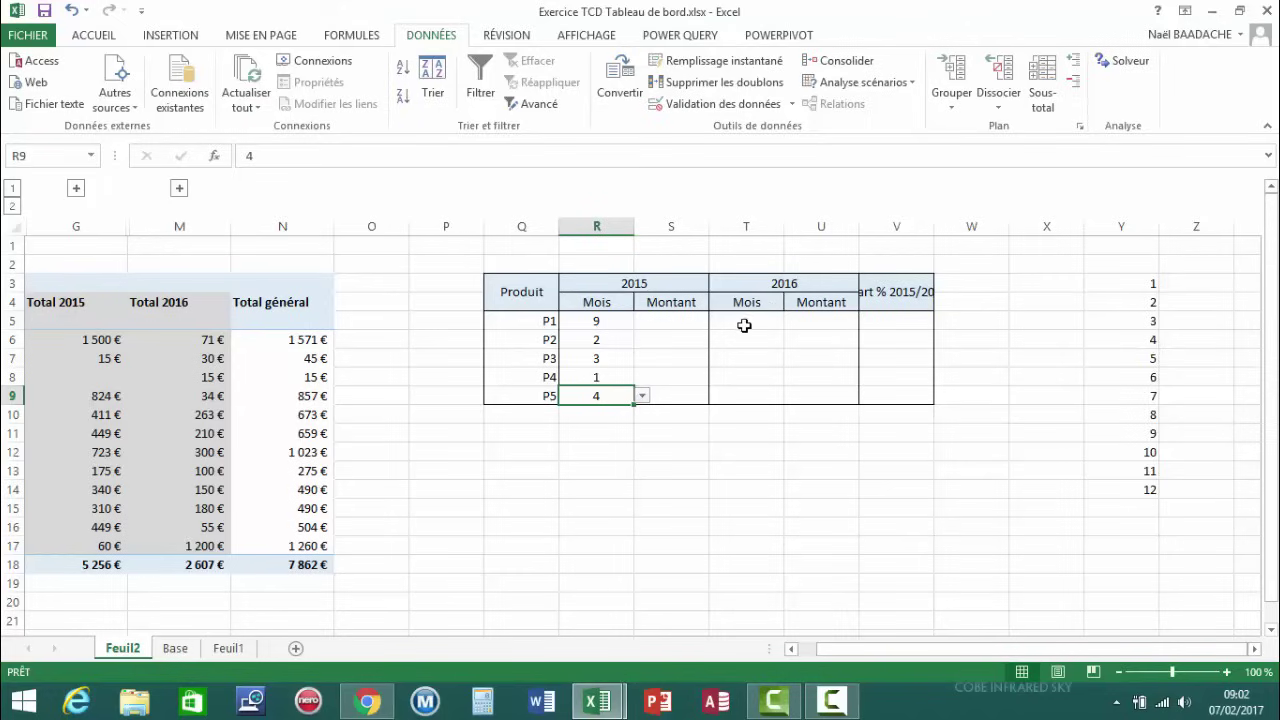
Add a drop-down list validation to the 2016 Mois cells T5:T9, with Y3:Y14 as its source
drag(744, 325, 741, 392)
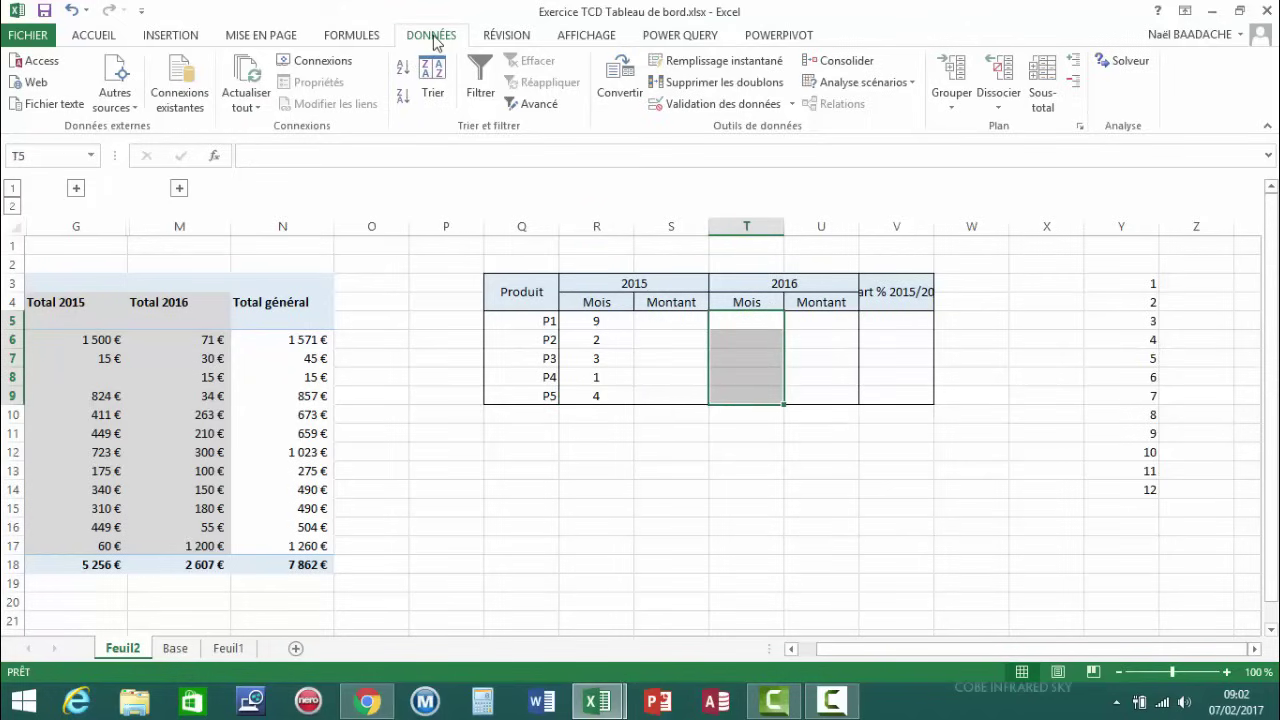
click(725, 104)
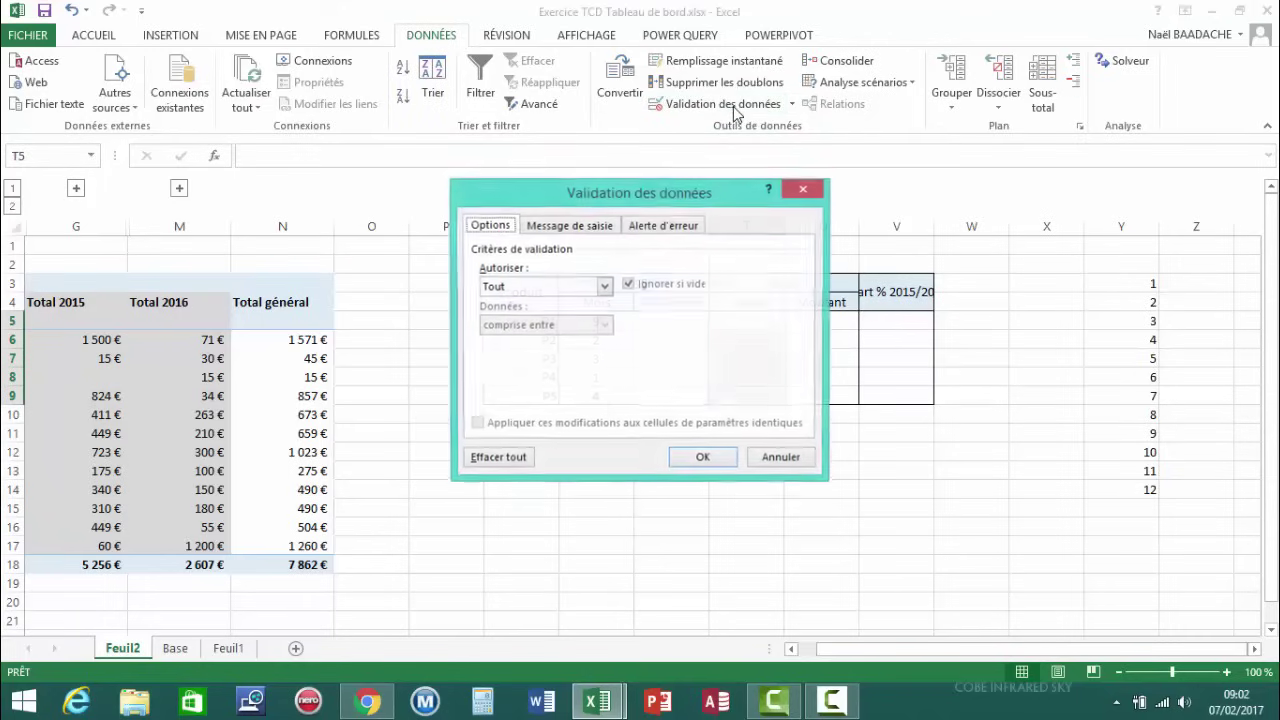
click(545, 290)
click(535, 340)
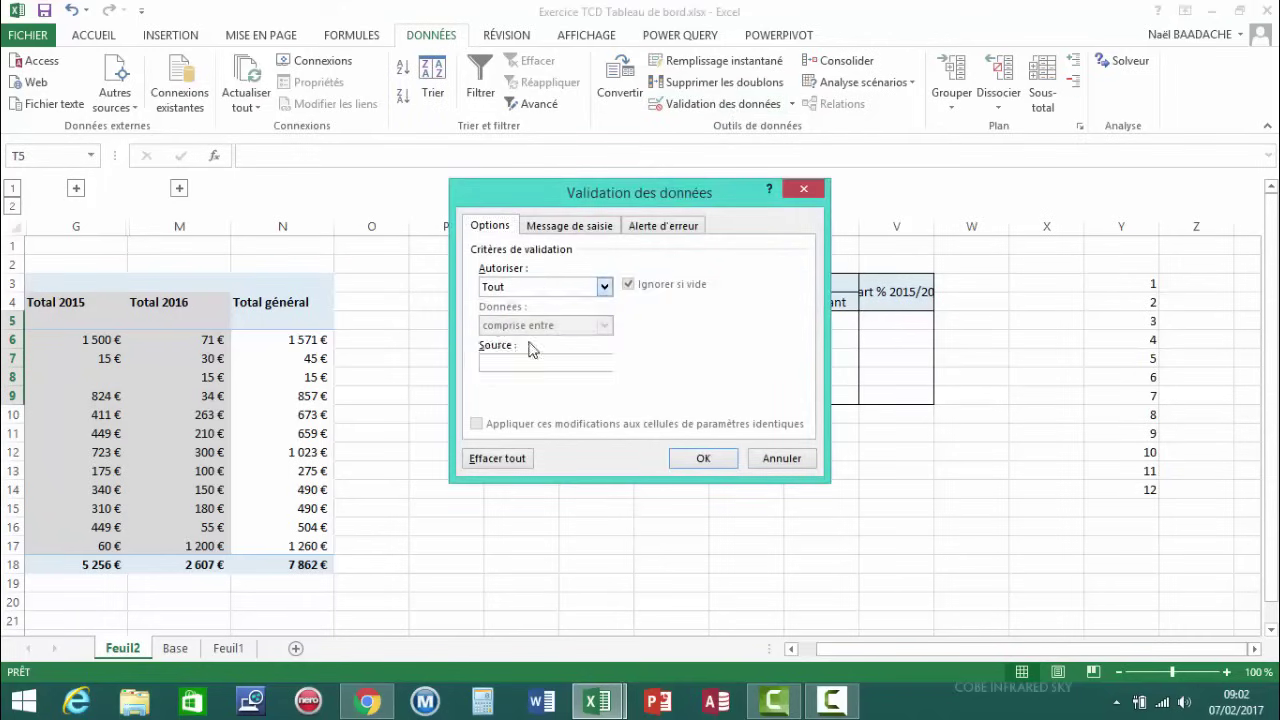
click(537, 360)
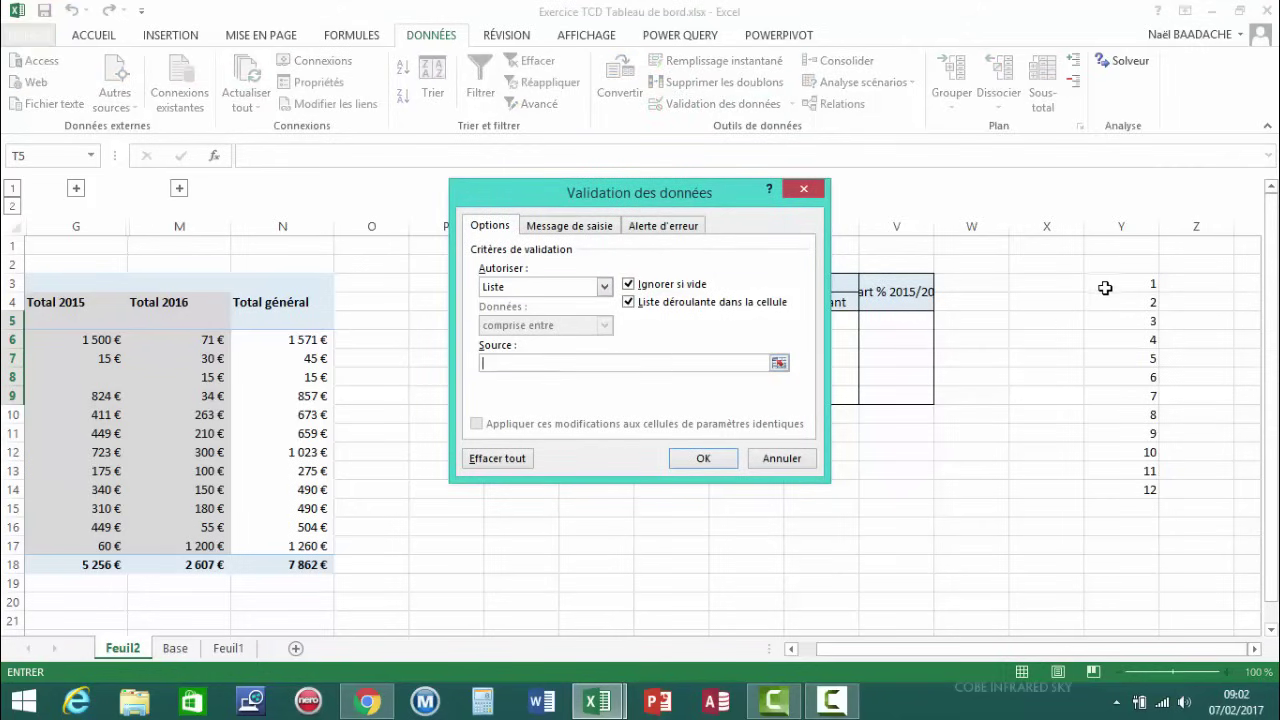
drag(1105, 286, 1108, 490)
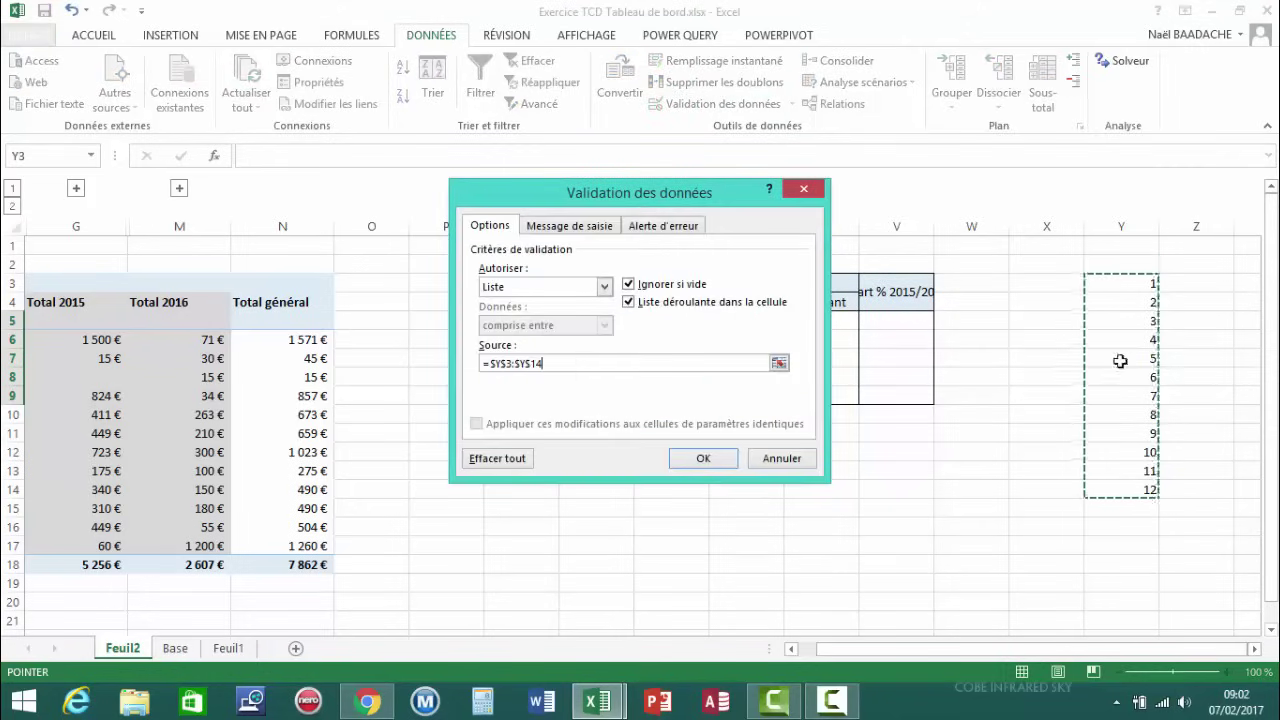
click(703, 458)
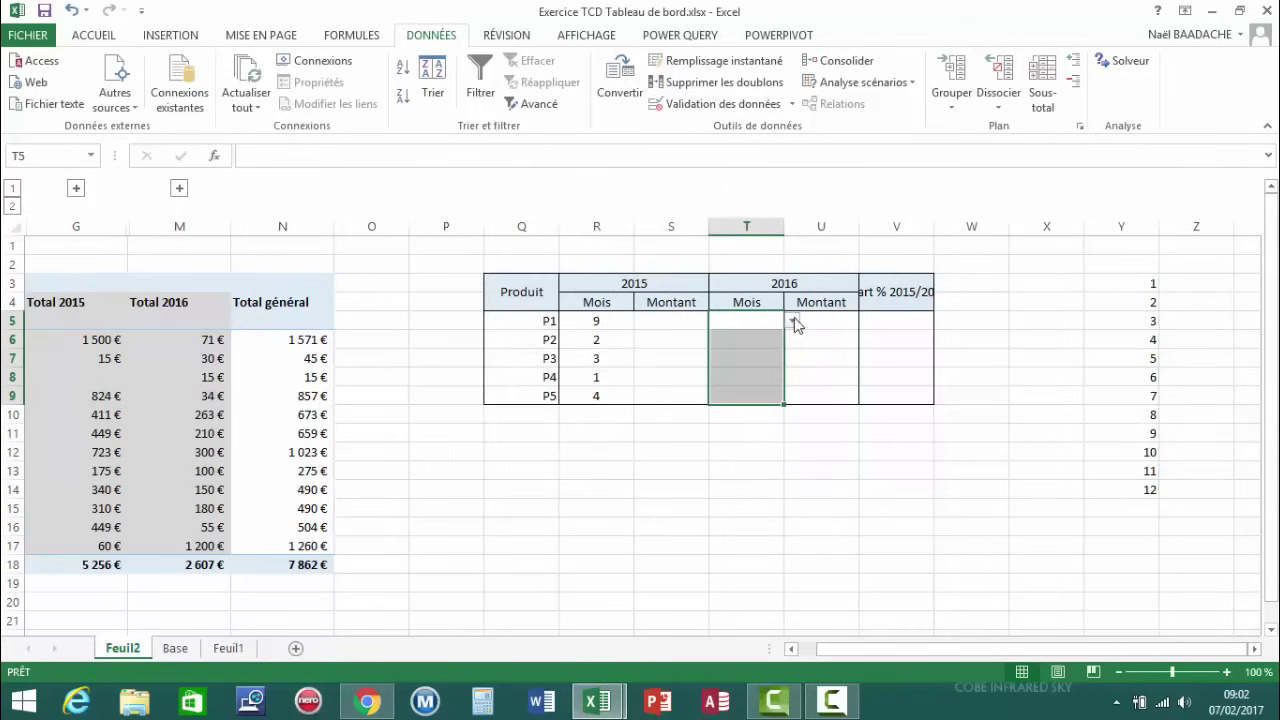
Choose month 2 for product P1 in the 2016 Mois column
click(793, 322)
click(750, 352)
click(768, 341)
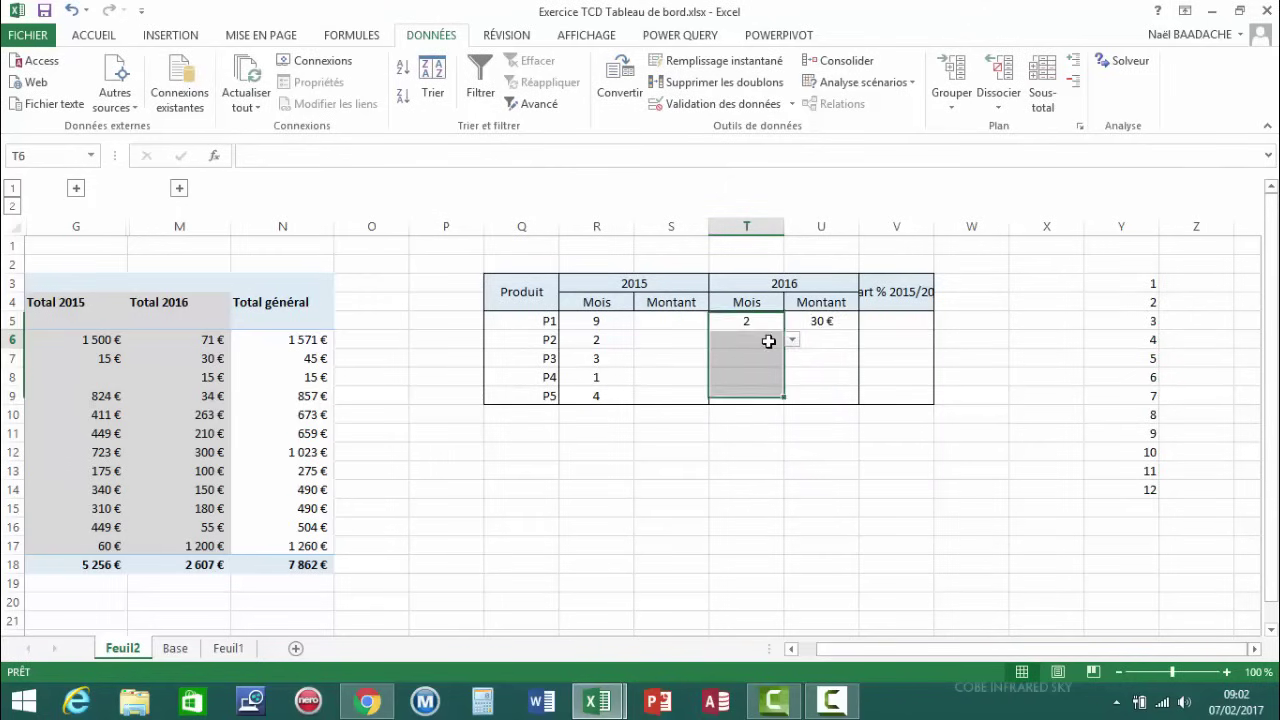
click(792, 340)
Clear the leftover formulas from the 2016 Montant cells U5:U9
click(819, 336)
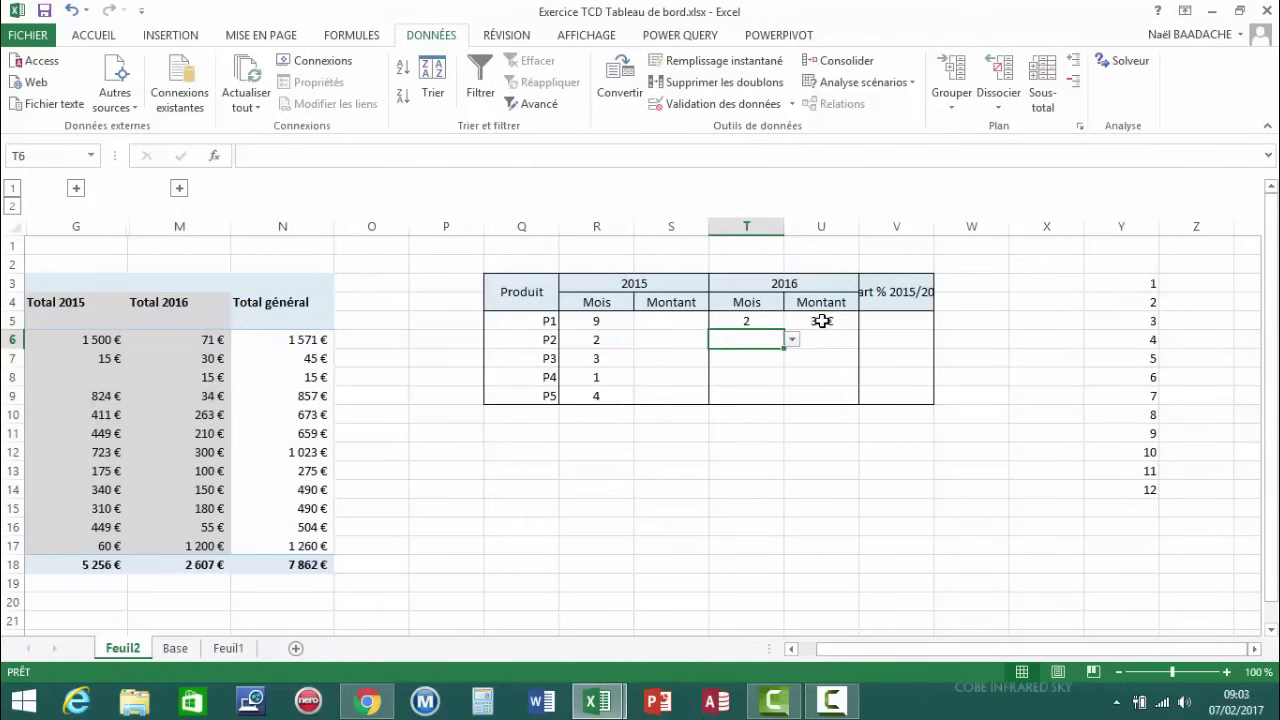
click(819, 339)
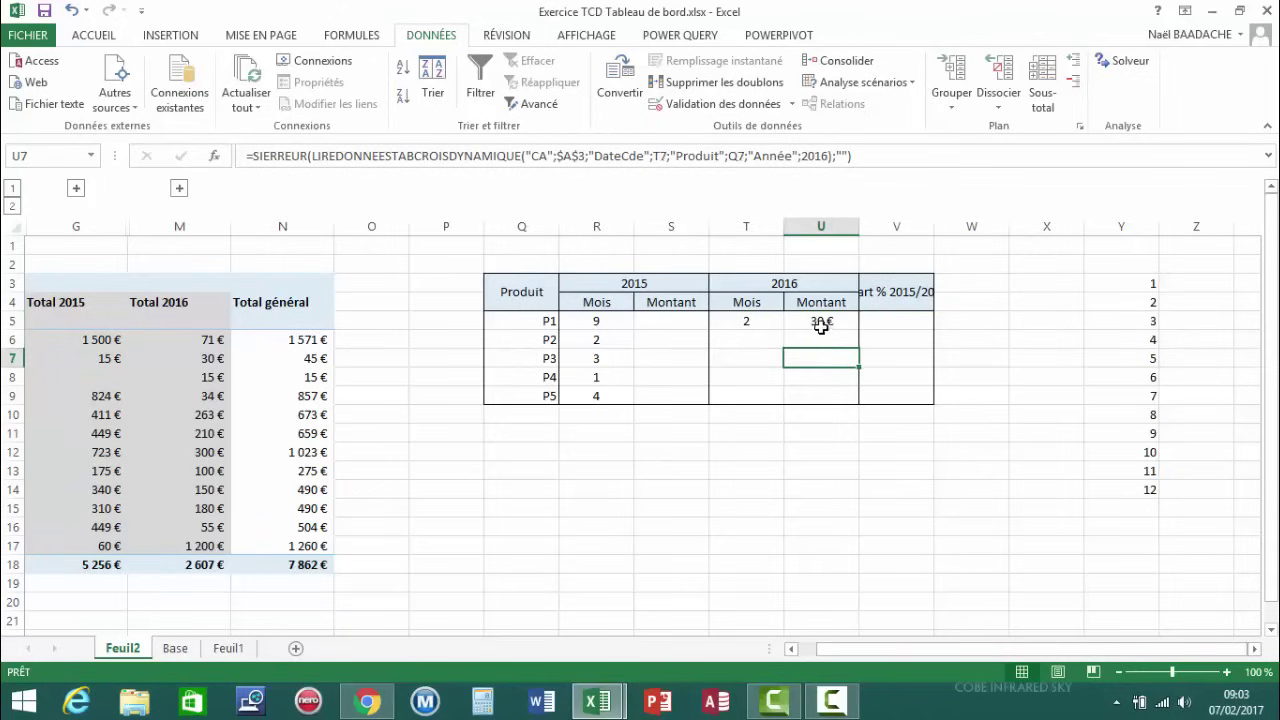
drag(820, 322, 820, 397)
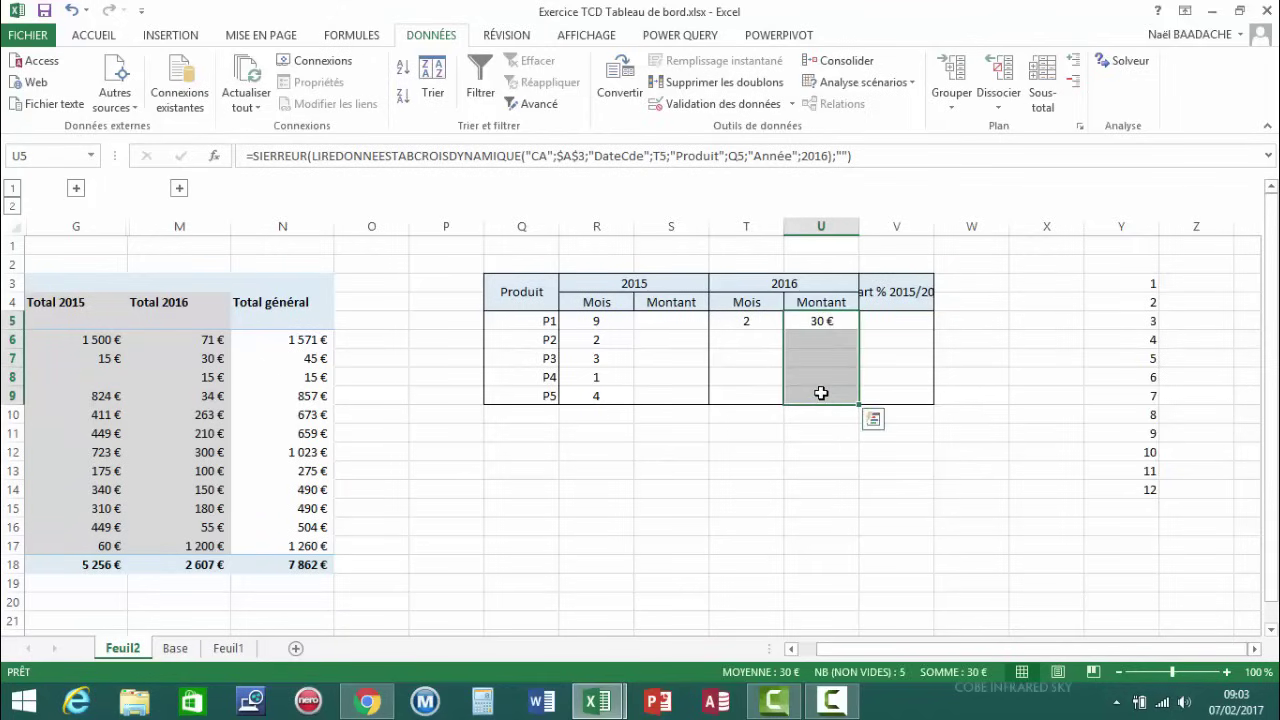
Choose month 2 for product P2 and month 3 for product P3 in the 2016 Mois column
click(750, 338)
click(791, 341)
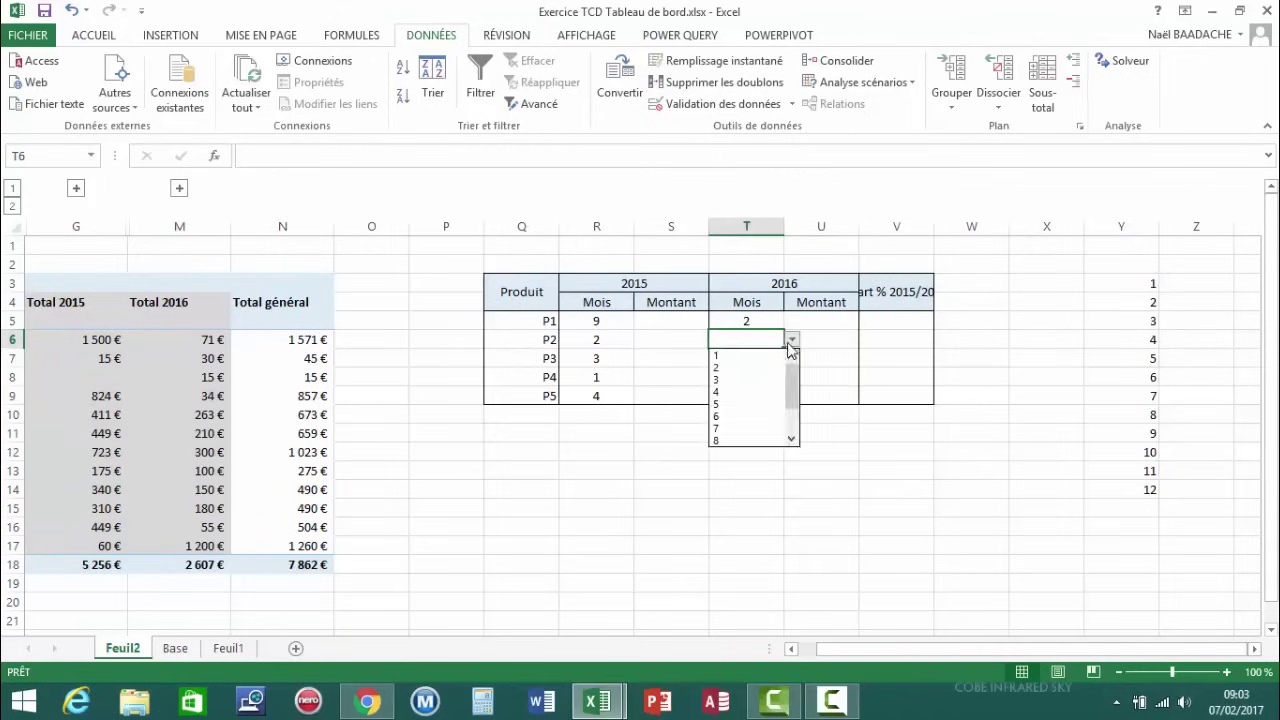
click(750, 367)
click(758, 362)
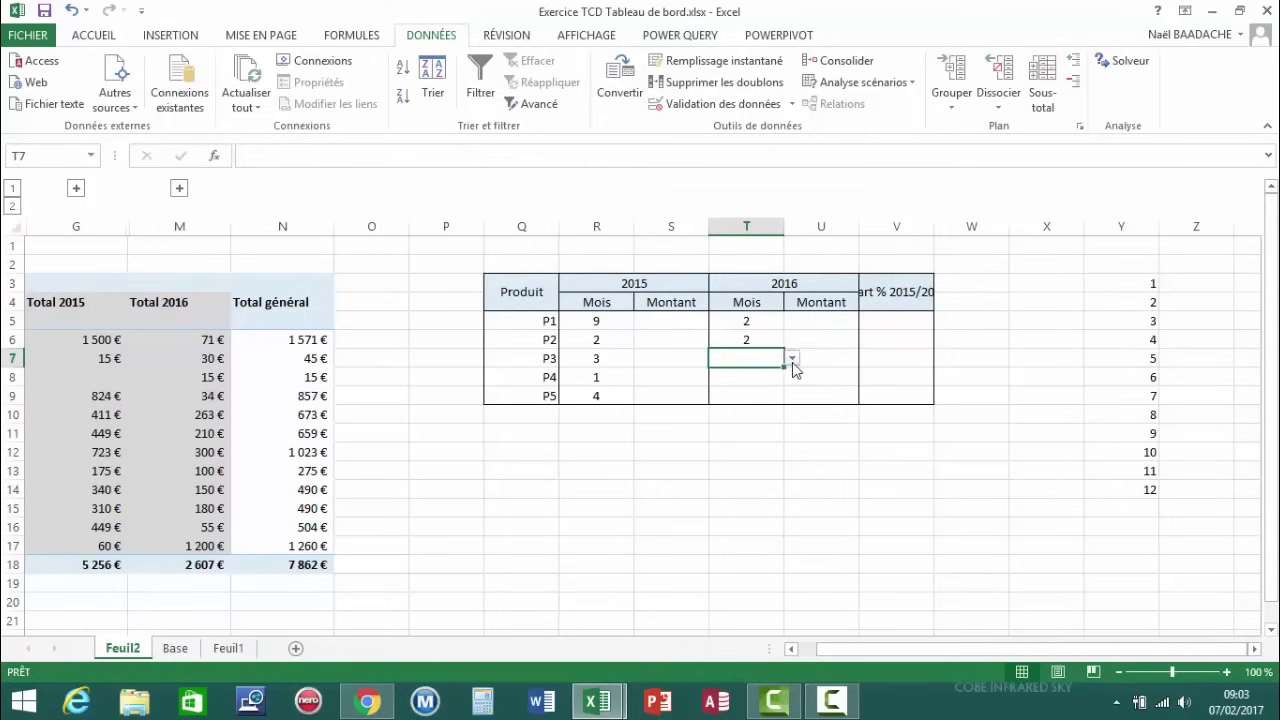
click(791, 358)
click(754, 396)
Choose month 4 for product P4 and month 12 for product P5 in the 2016 Mois column
click(748, 378)
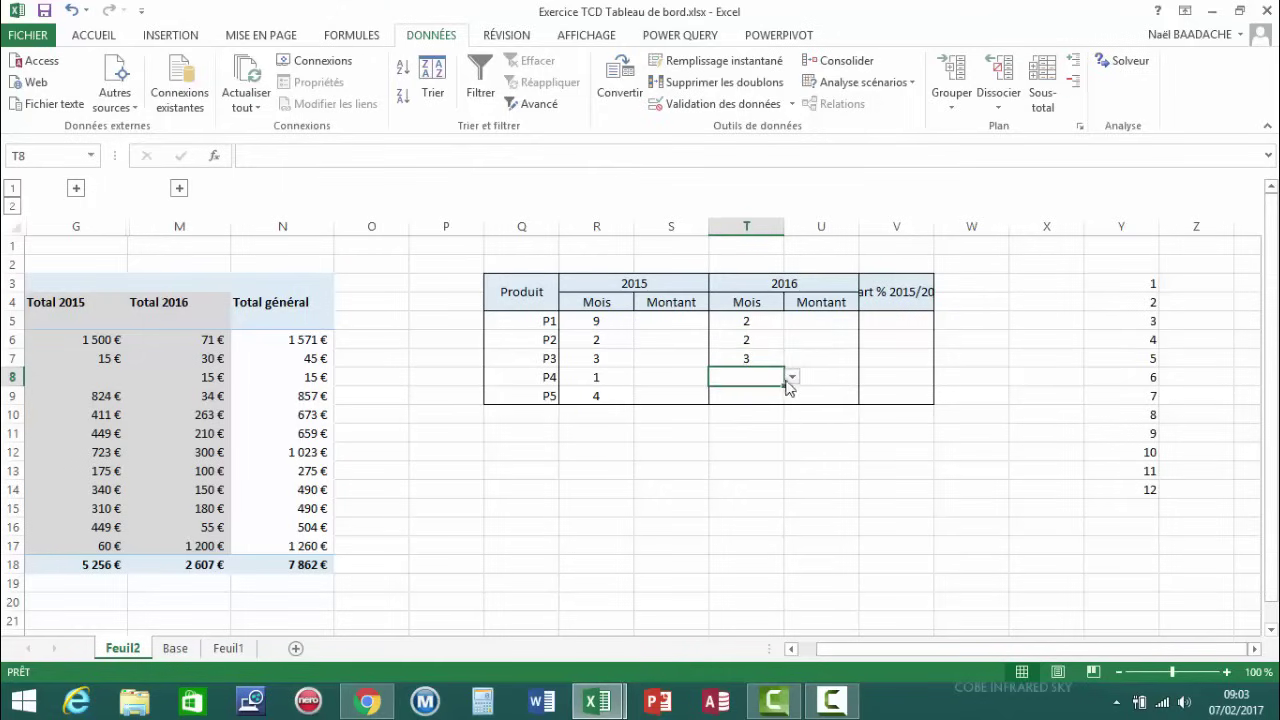
click(791, 377)
click(748, 431)
click(762, 395)
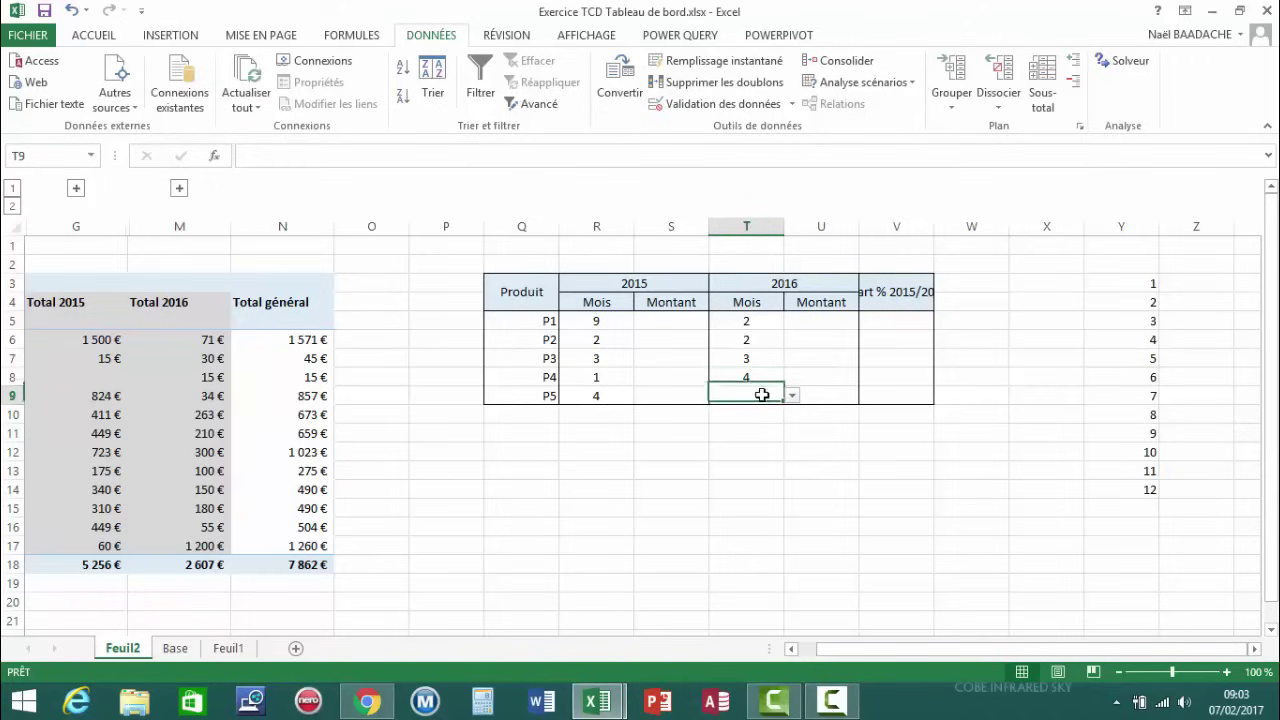
click(791, 396)
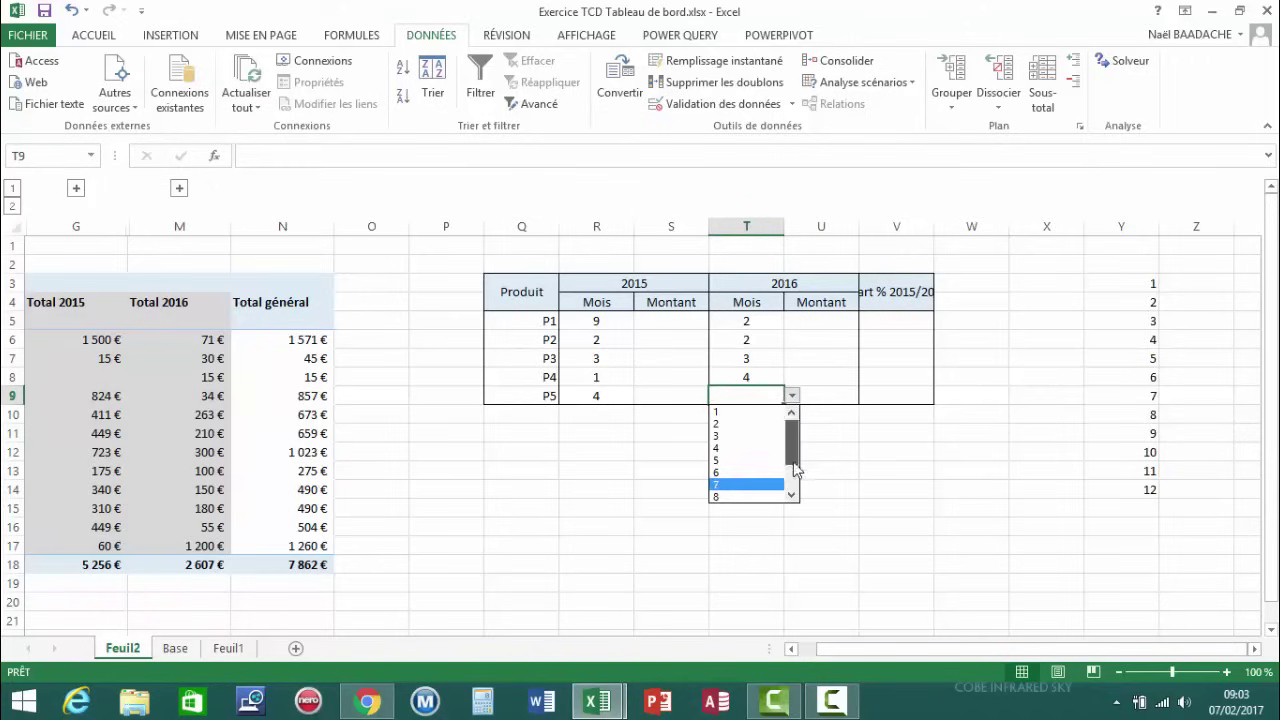
drag(795, 470, 795, 495)
click(745, 493)
Examine the product, month and year cells of the comparison table that determine each Montant value
click(752, 353)
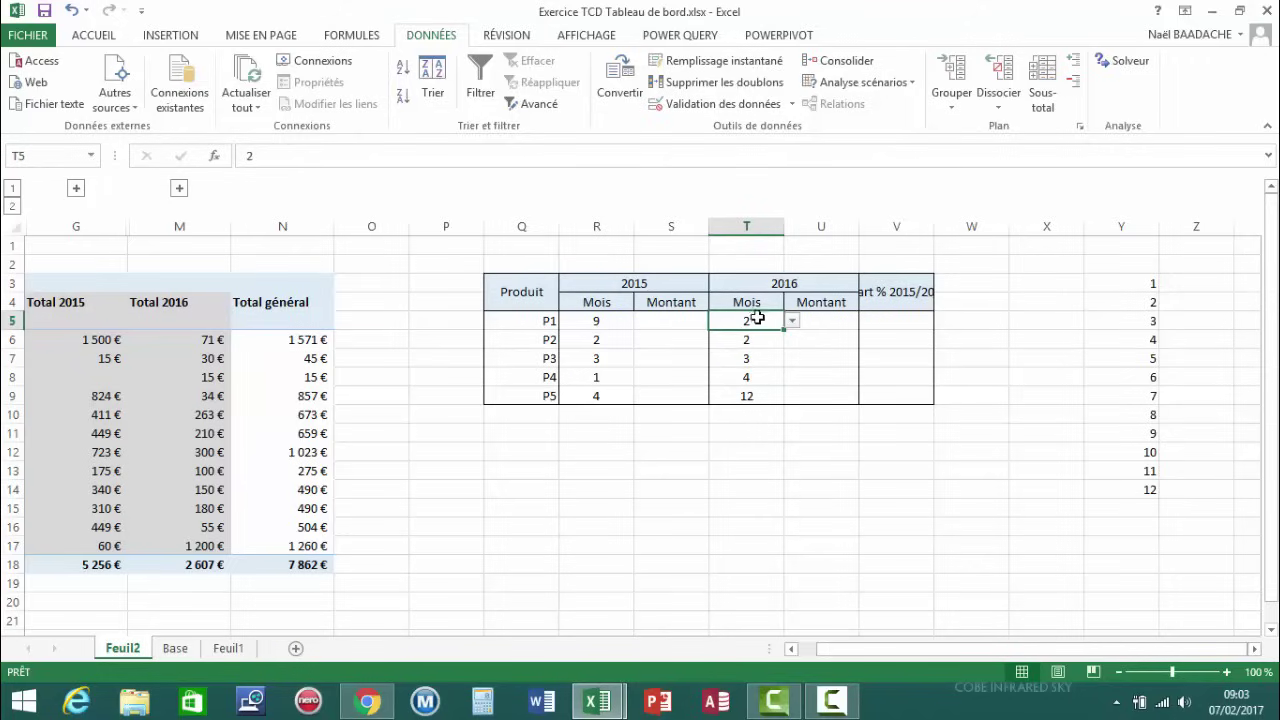
click(672, 321)
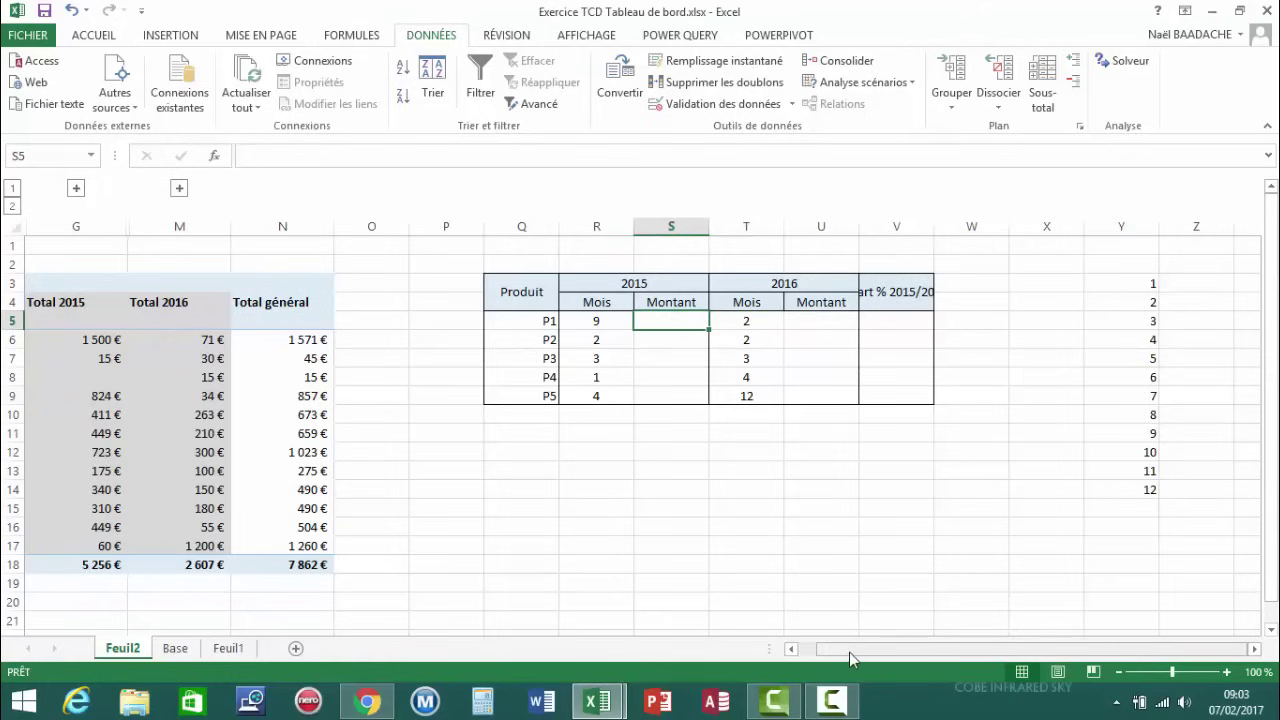
drag(855, 659, 808, 659)
click(680, 322)
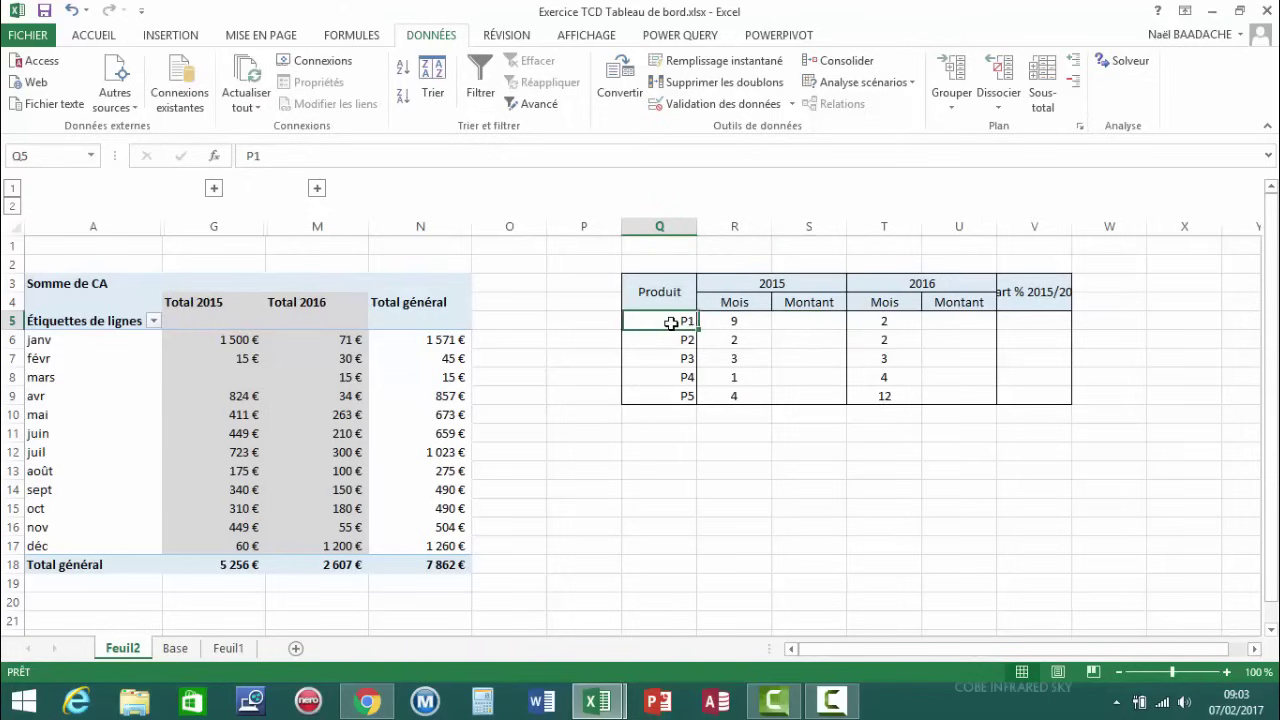
click(736, 320)
click(762, 285)
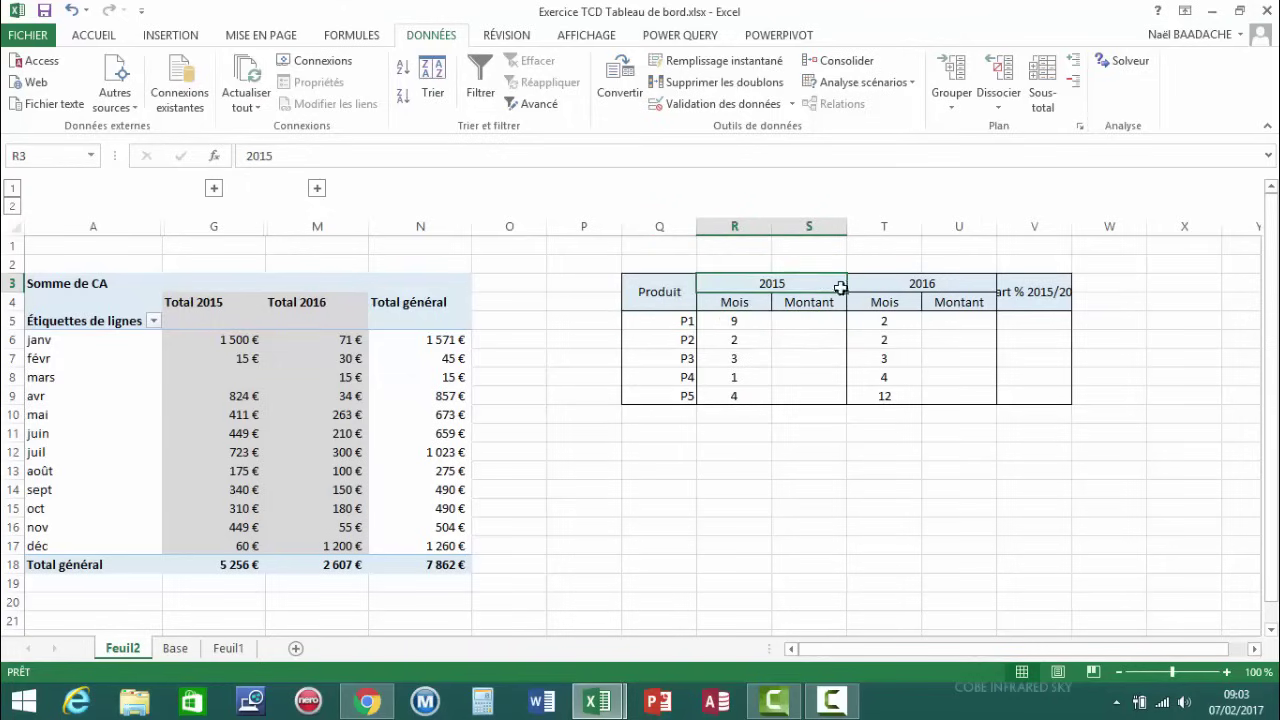
click(925, 287)
click(812, 321)
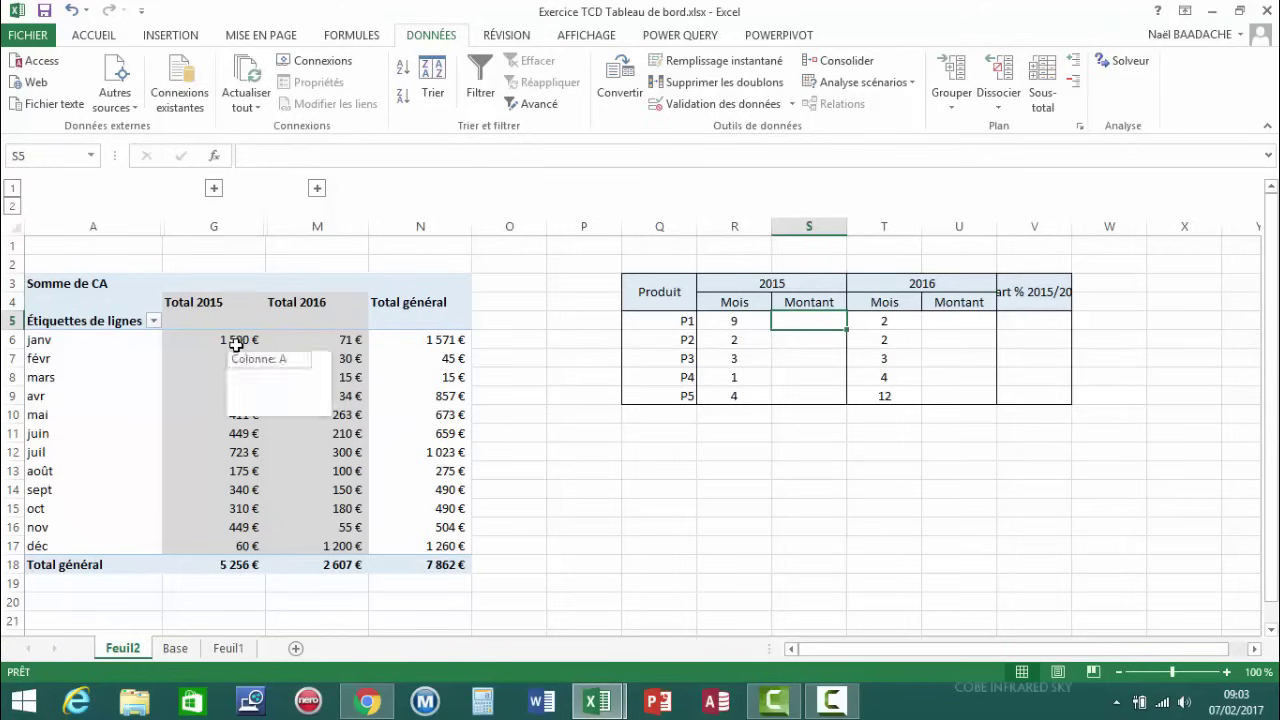
Expand the pivot table's 2015 product columns and choose month 1 for product P1 in the 2015 Mois column
click(213, 189)
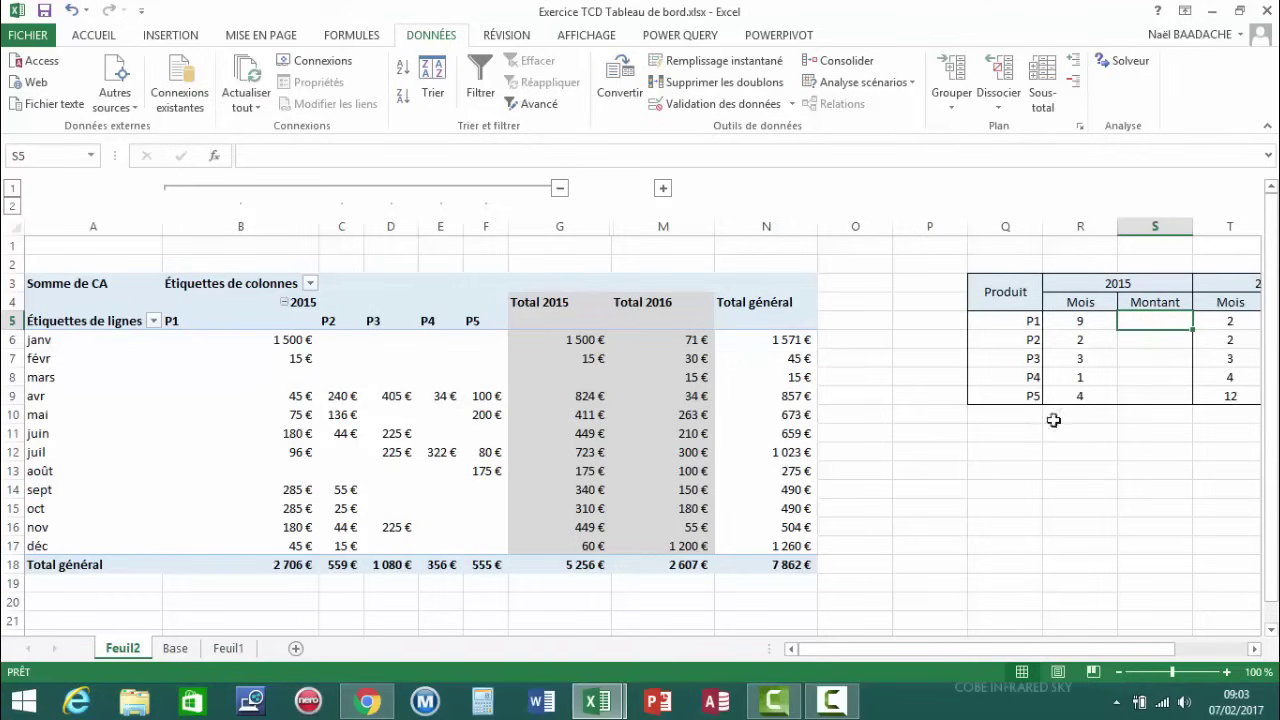
click(1090, 320)
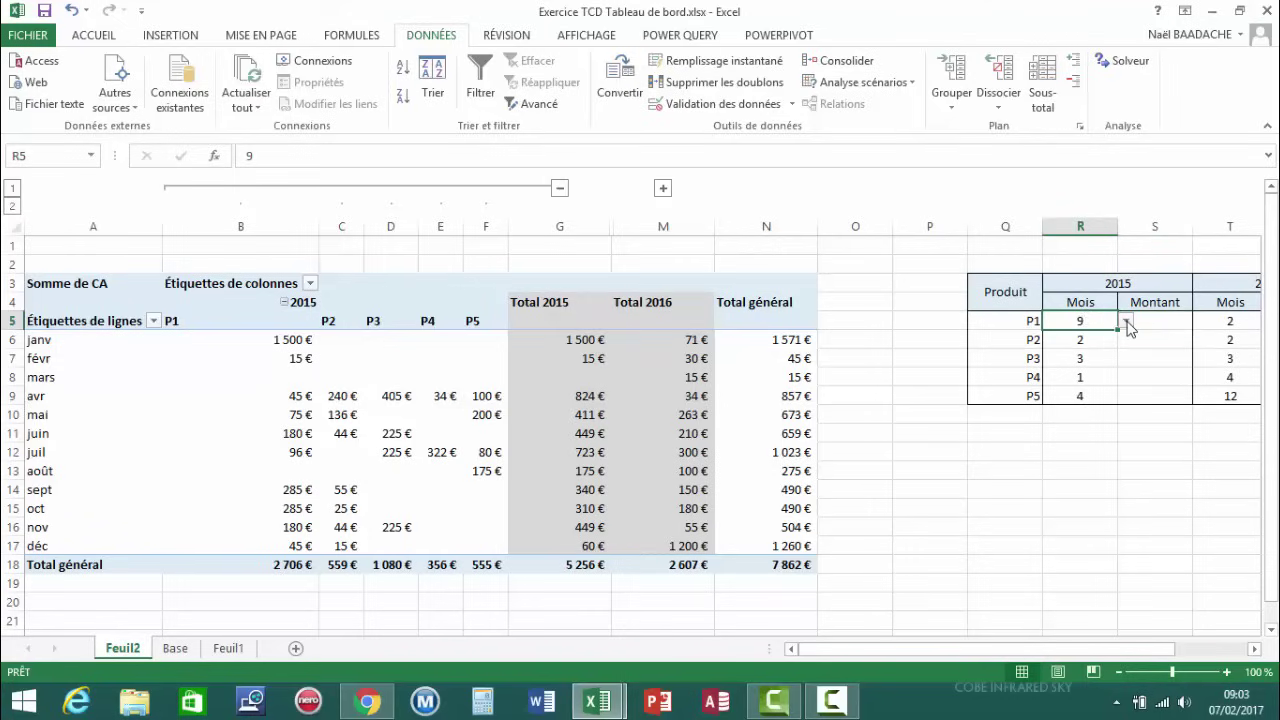
click(1125, 321)
scroll(1127, 350, up, 3)
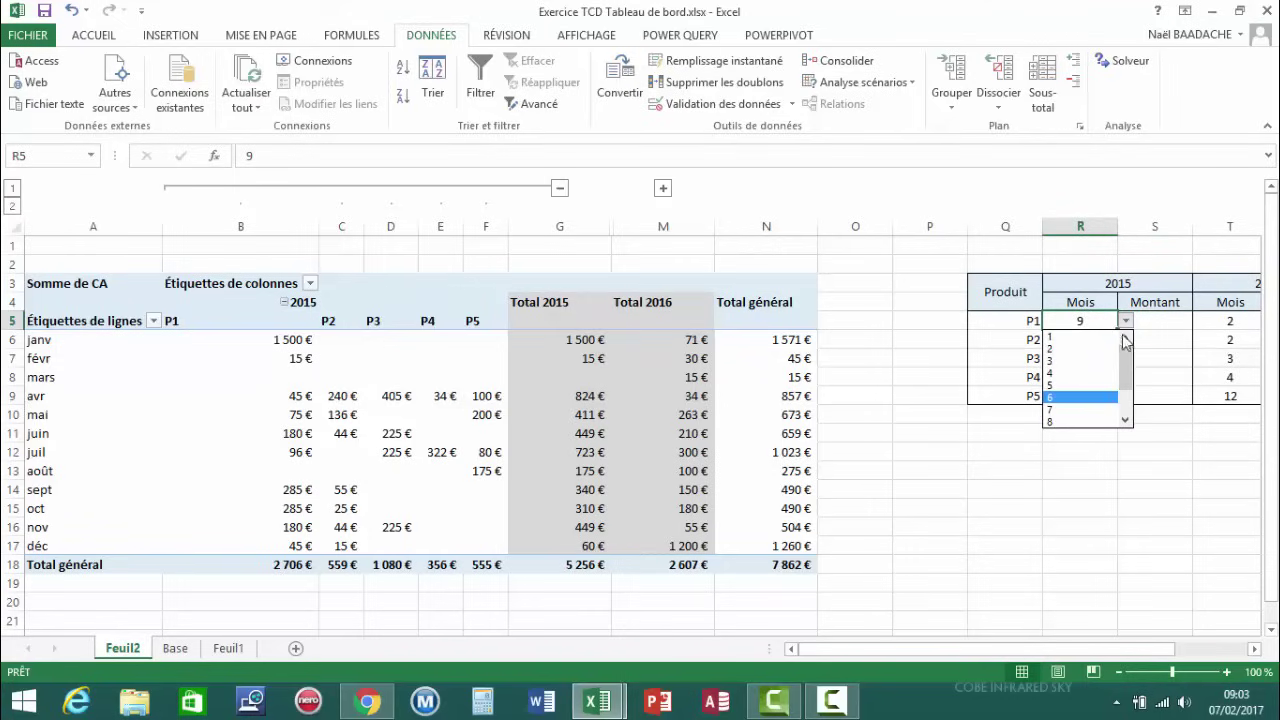
click(1065, 337)
click(1157, 322)
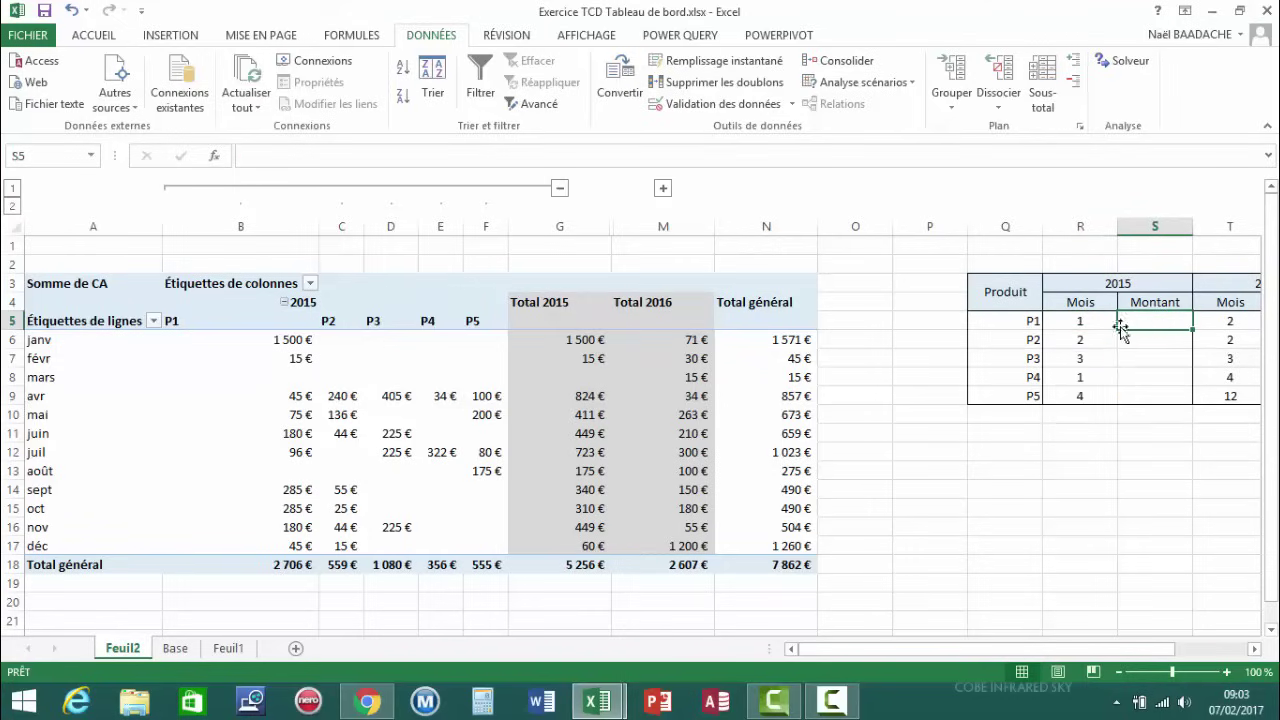
Enter a formula in the 2015 Montant cell S5 that retrieves the pivot table's January 2015 value for P1 from B6
click(1085, 321)
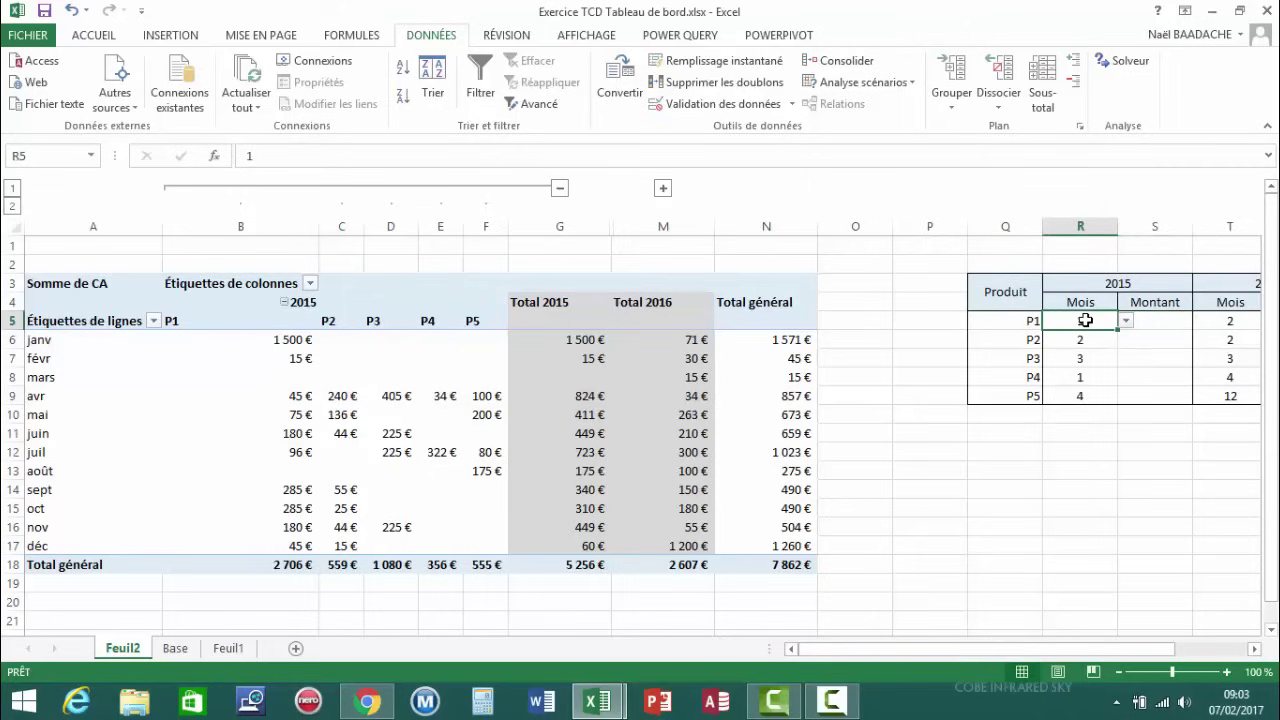
click(1150, 321)
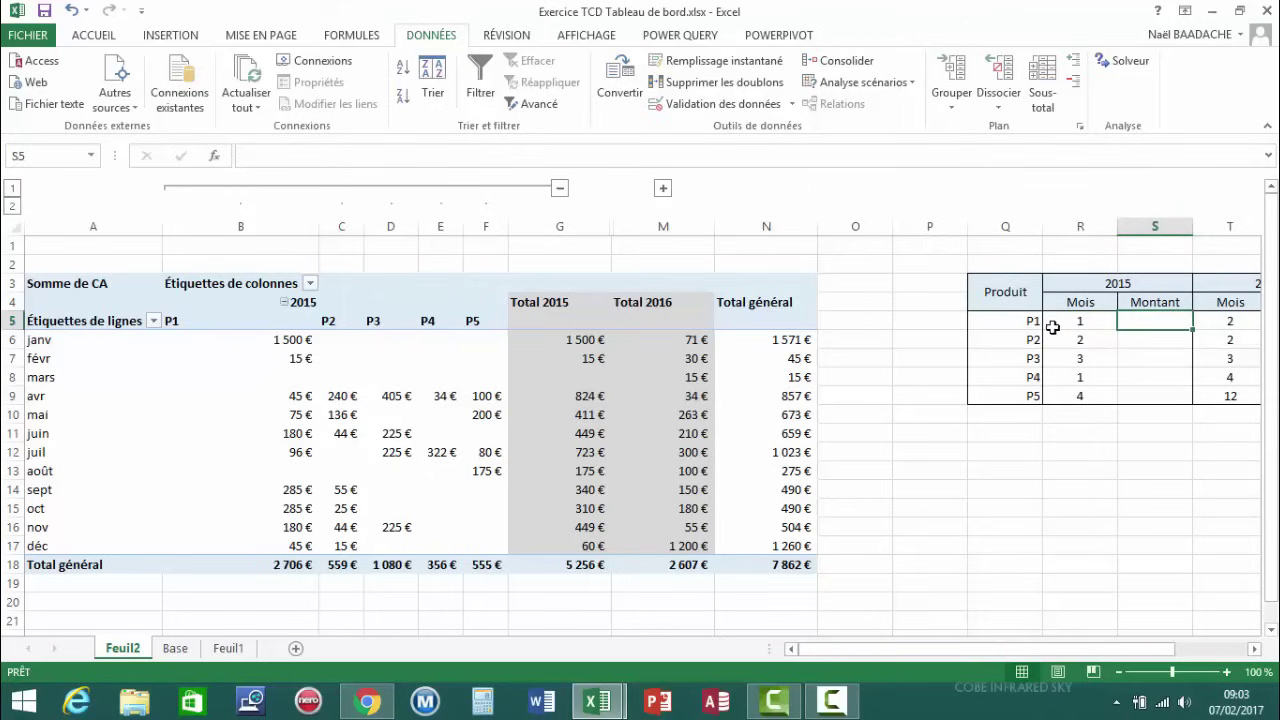
click(1025, 322)
click(1128, 320)
text(=)
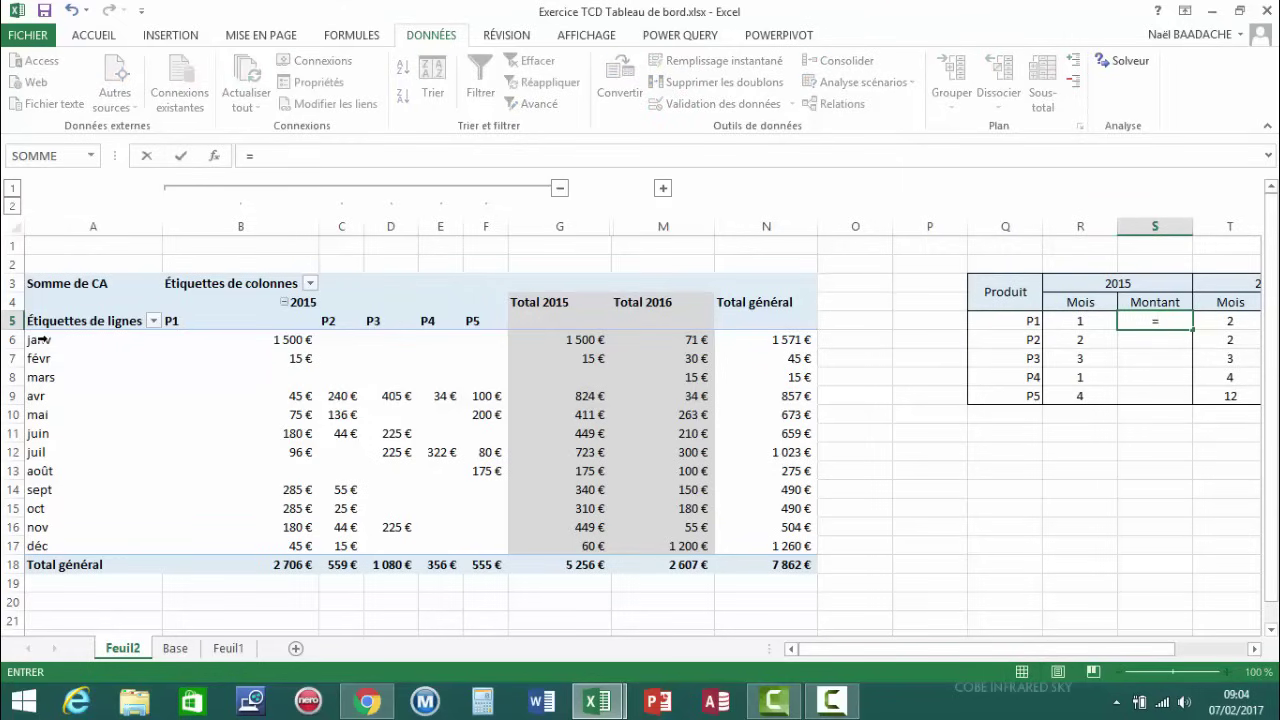
click(271, 342)
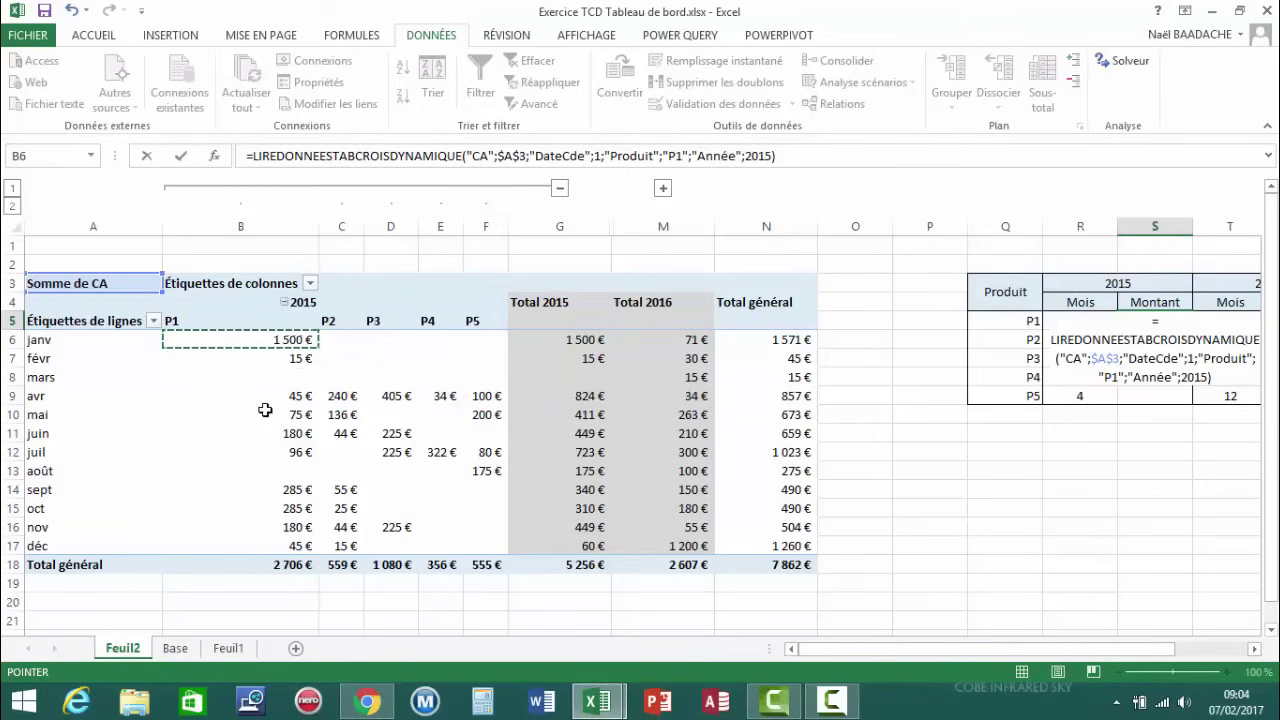
key(ctrl+Return)
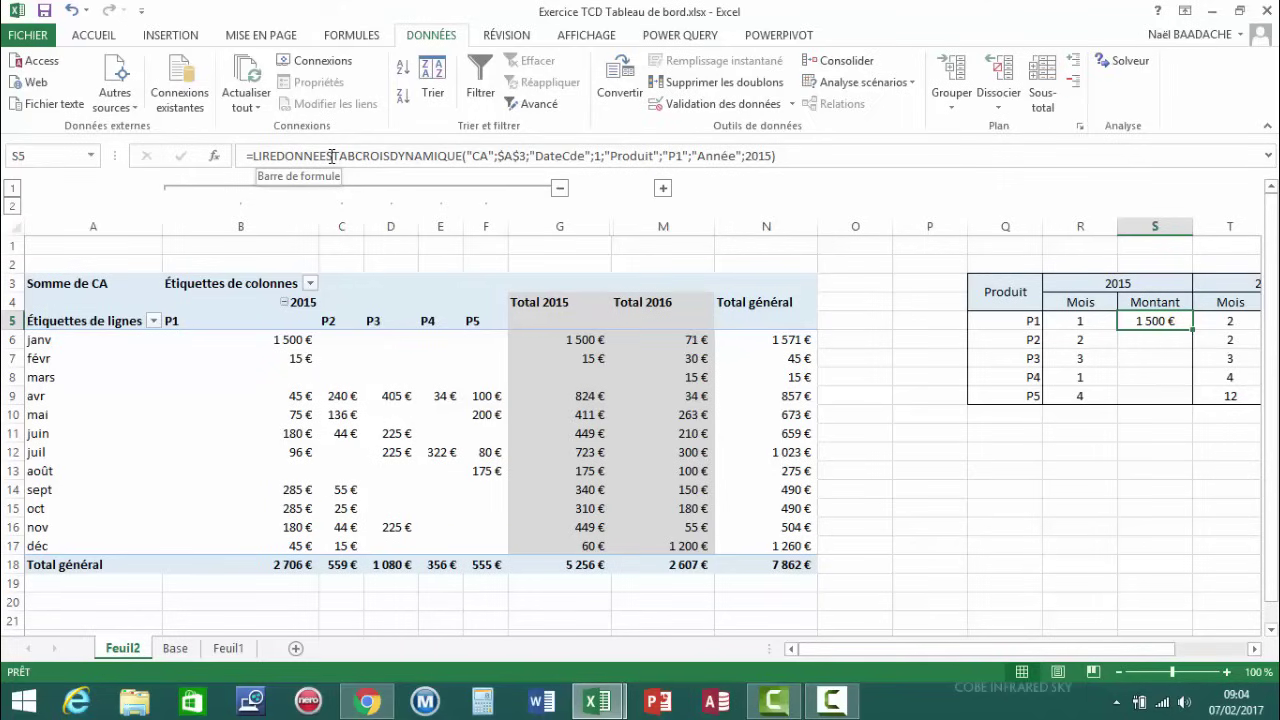
Replace the fixed month 1 after "DateCde" in the S5 formula with a reference to the Mois cell R5
click(492, 156)
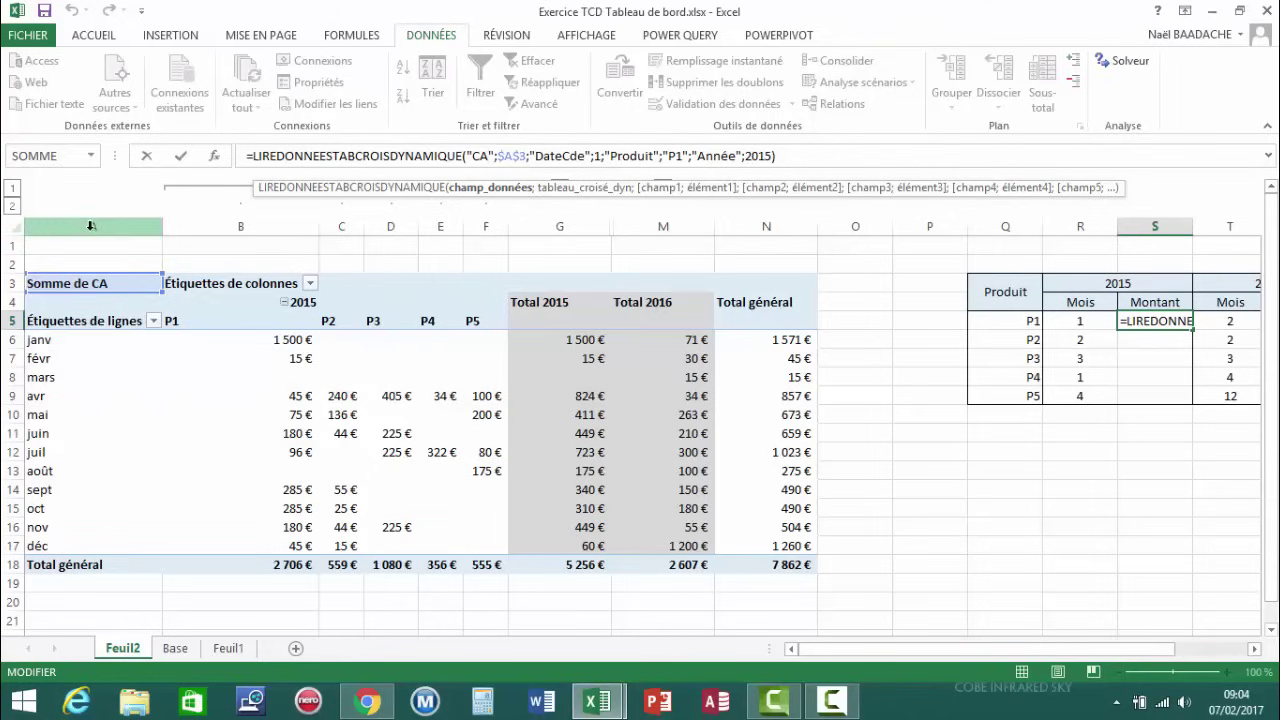
click(597, 155)
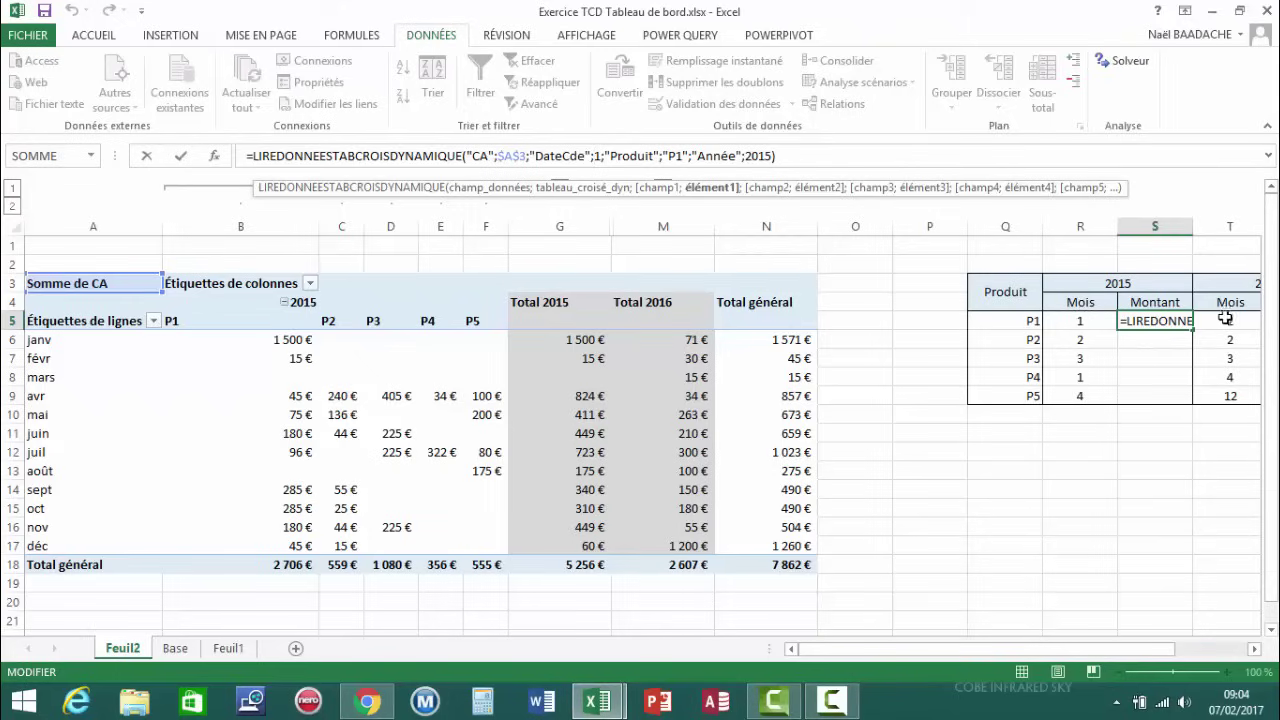
click(595, 156)
key(Delete)
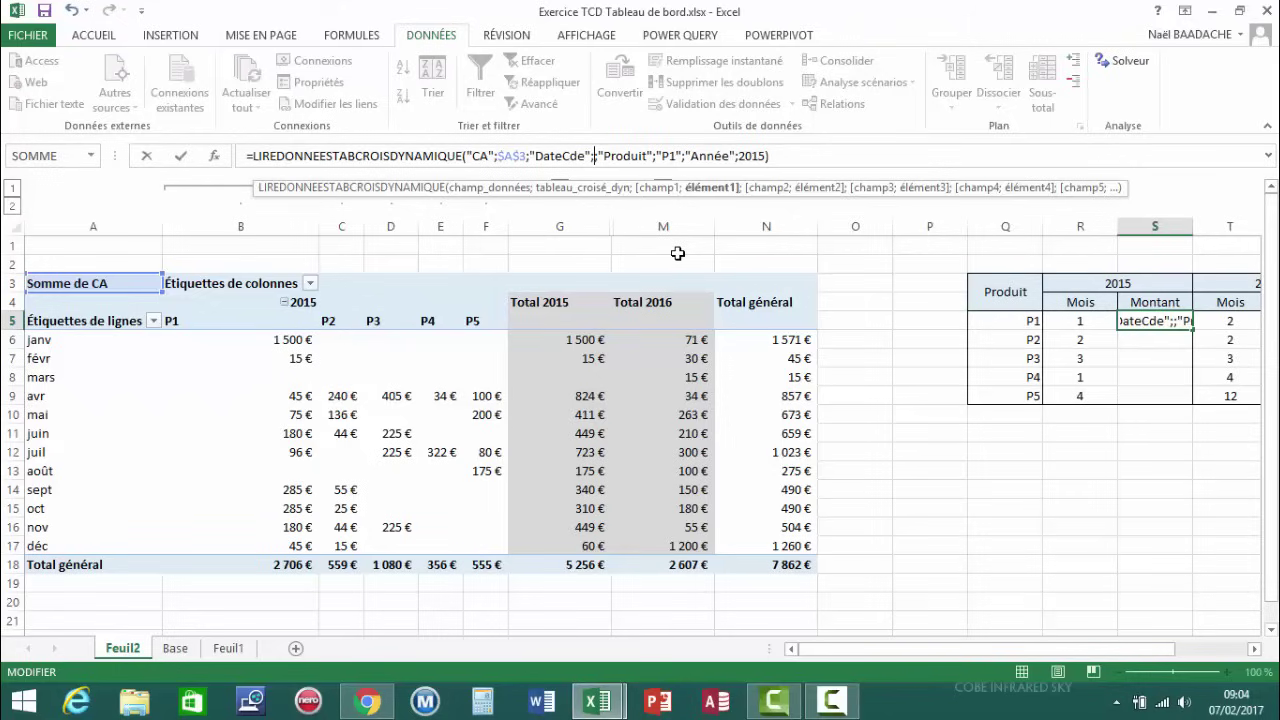
click(1068, 322)
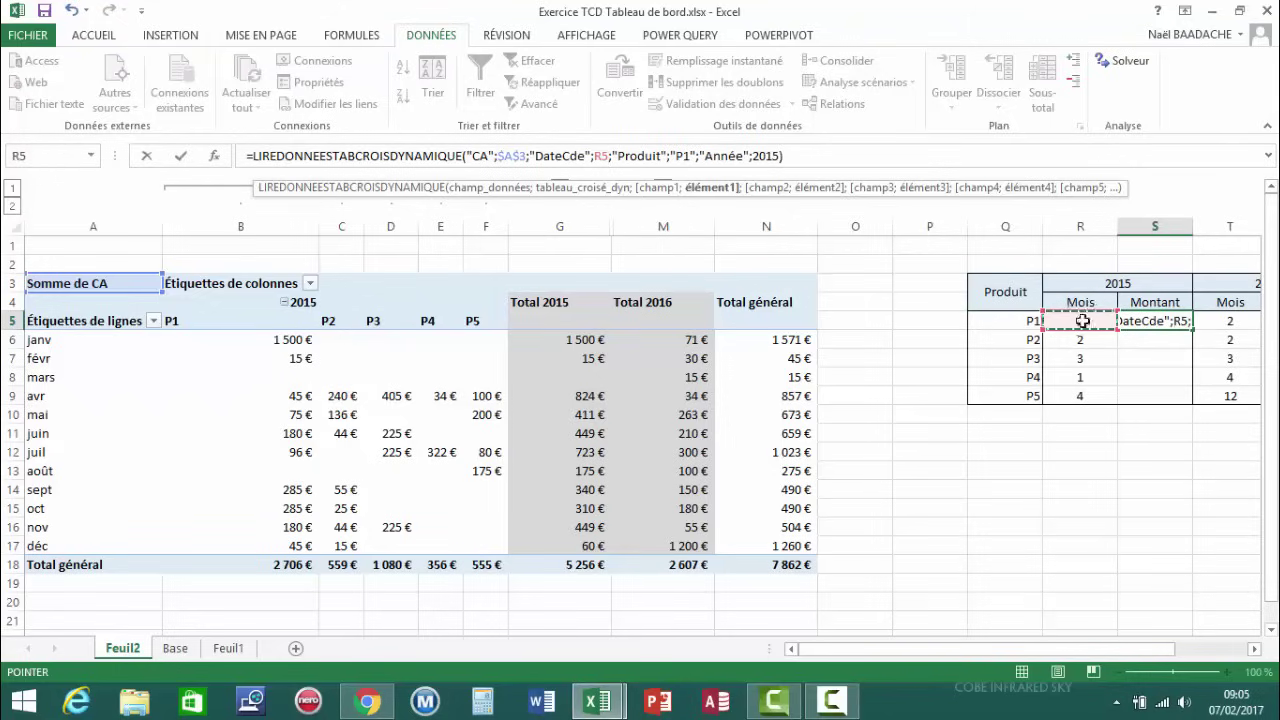
key(Return)
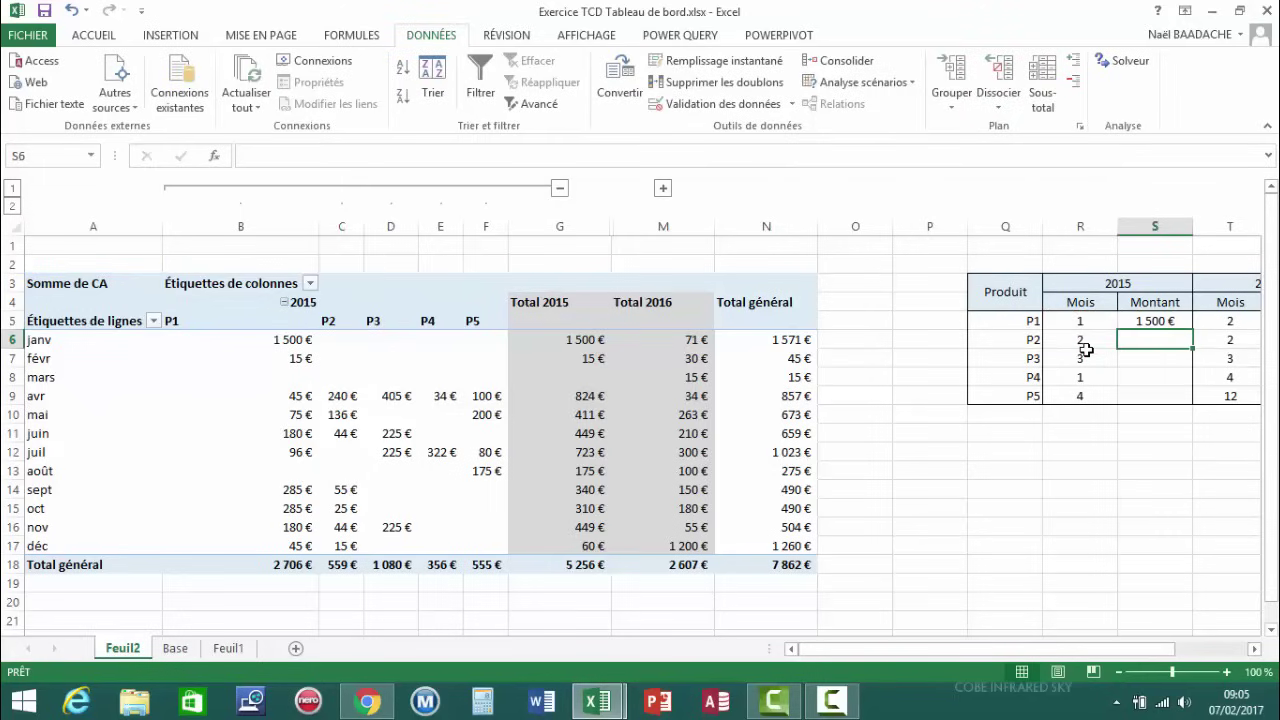
click(1166, 328)
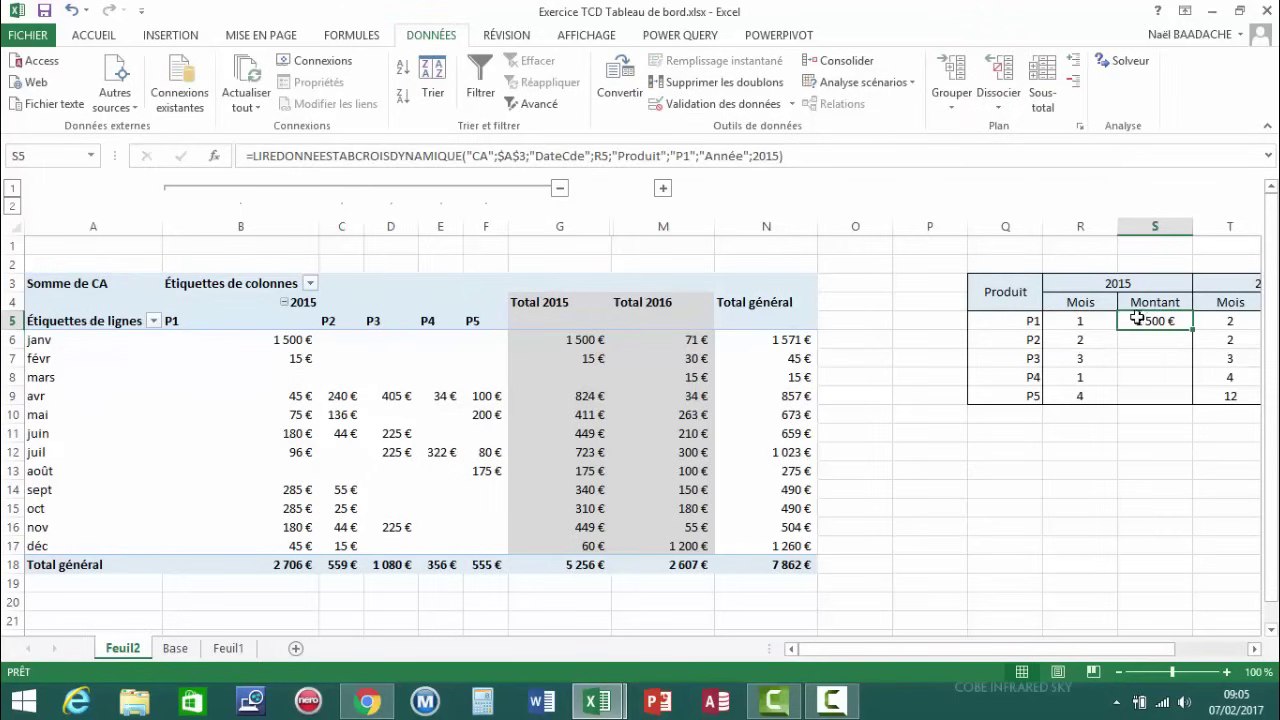
click(1093, 320)
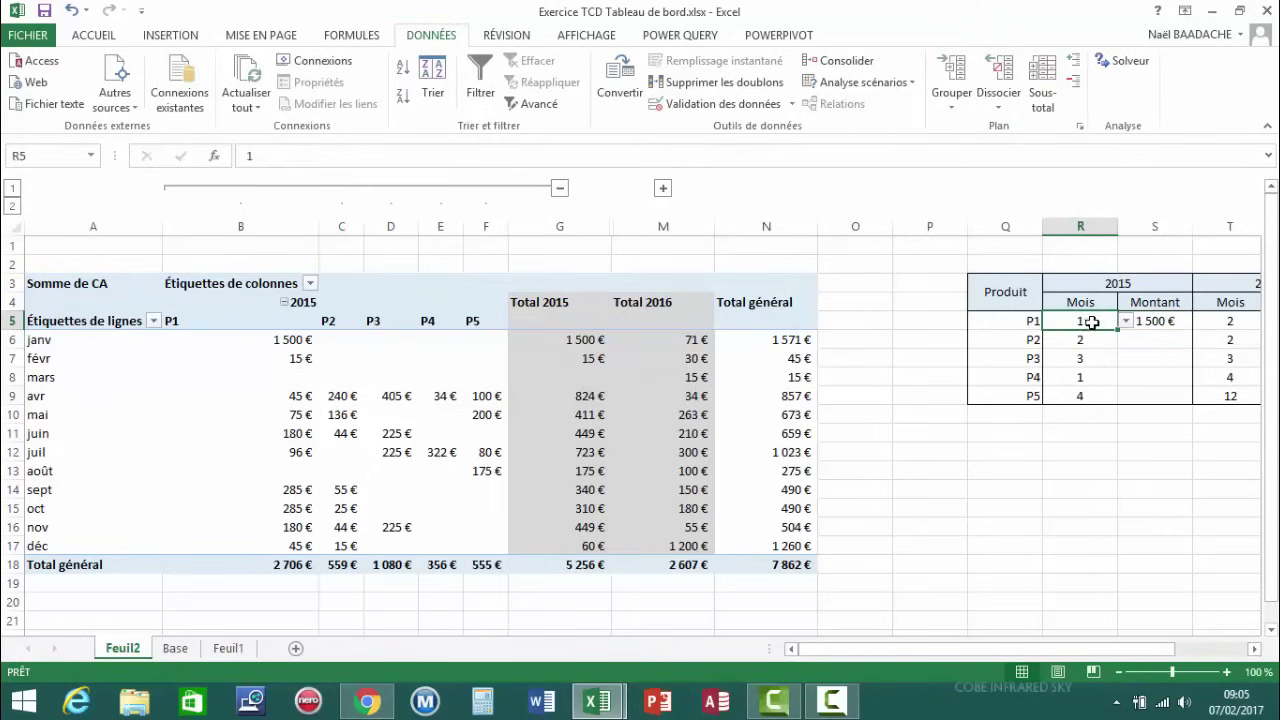
drag(1093, 322, 1086, 418)
Replace the fixed product "P1" in the S5 formula with a reference to the Produit cell Q5
click(1166, 321)
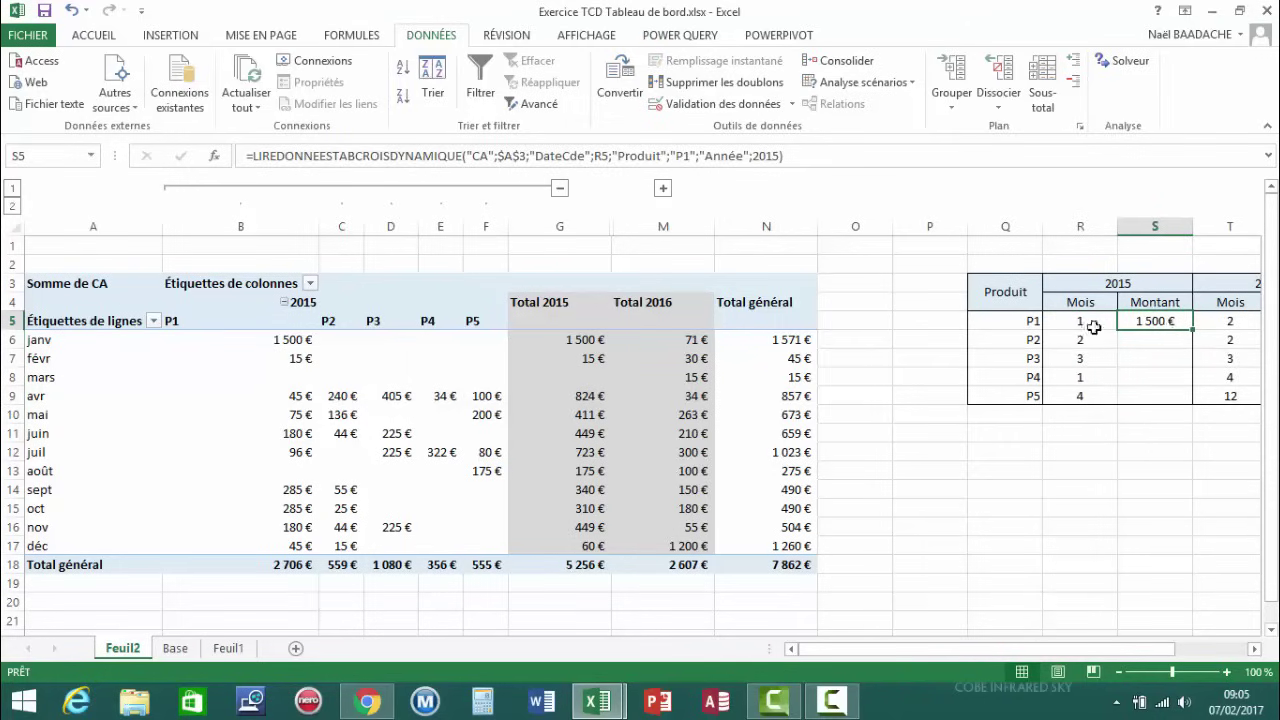
click(588, 155)
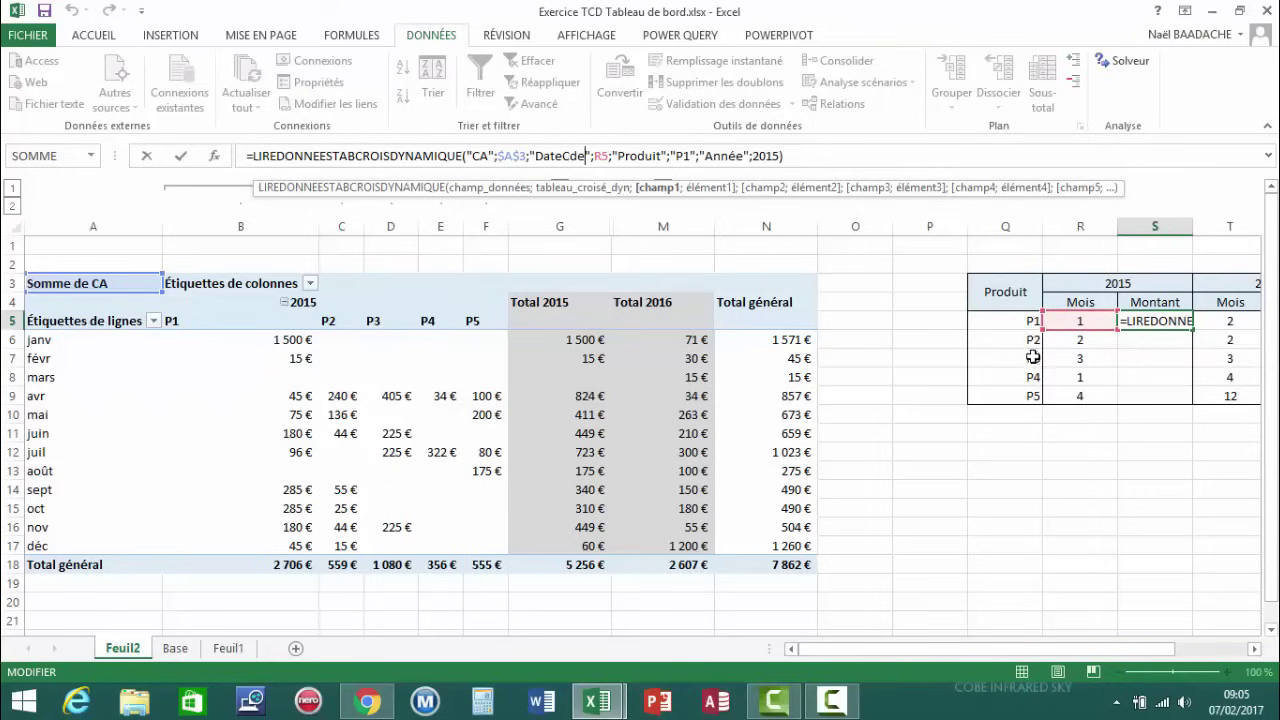
click(671, 155)
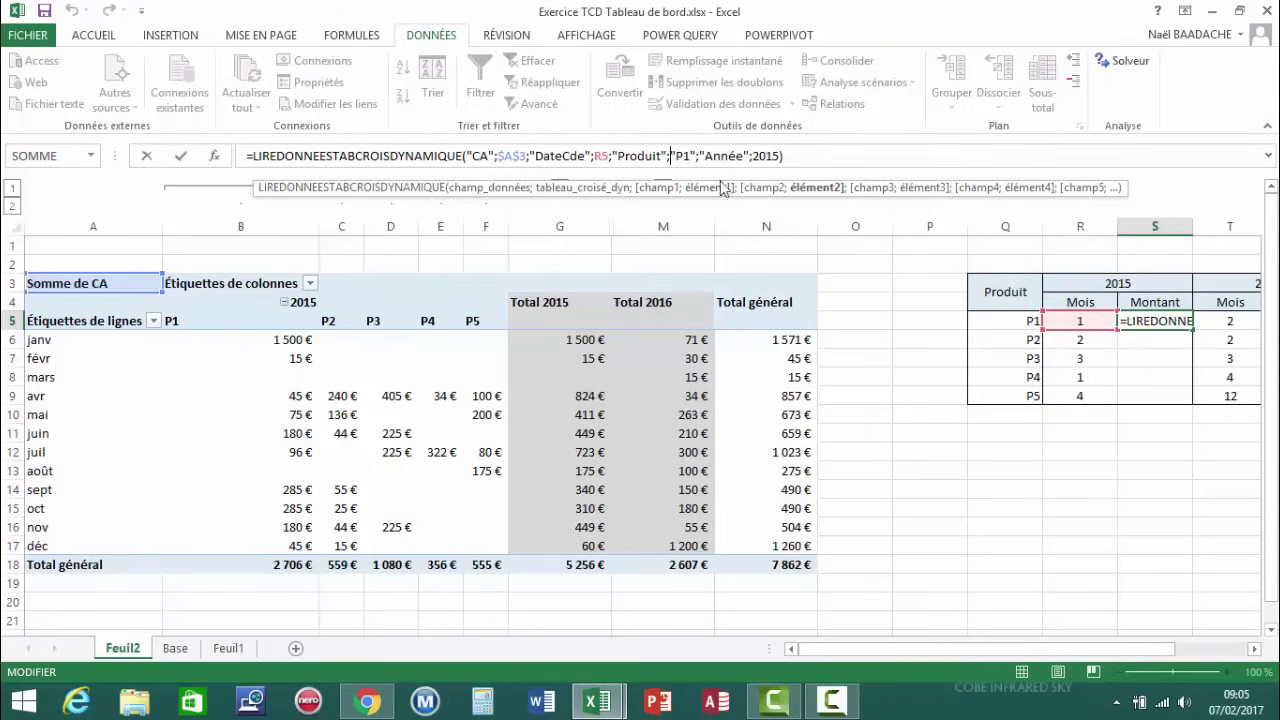
key(Delete)
key(Delete)
key(Delete)
key(Delete)
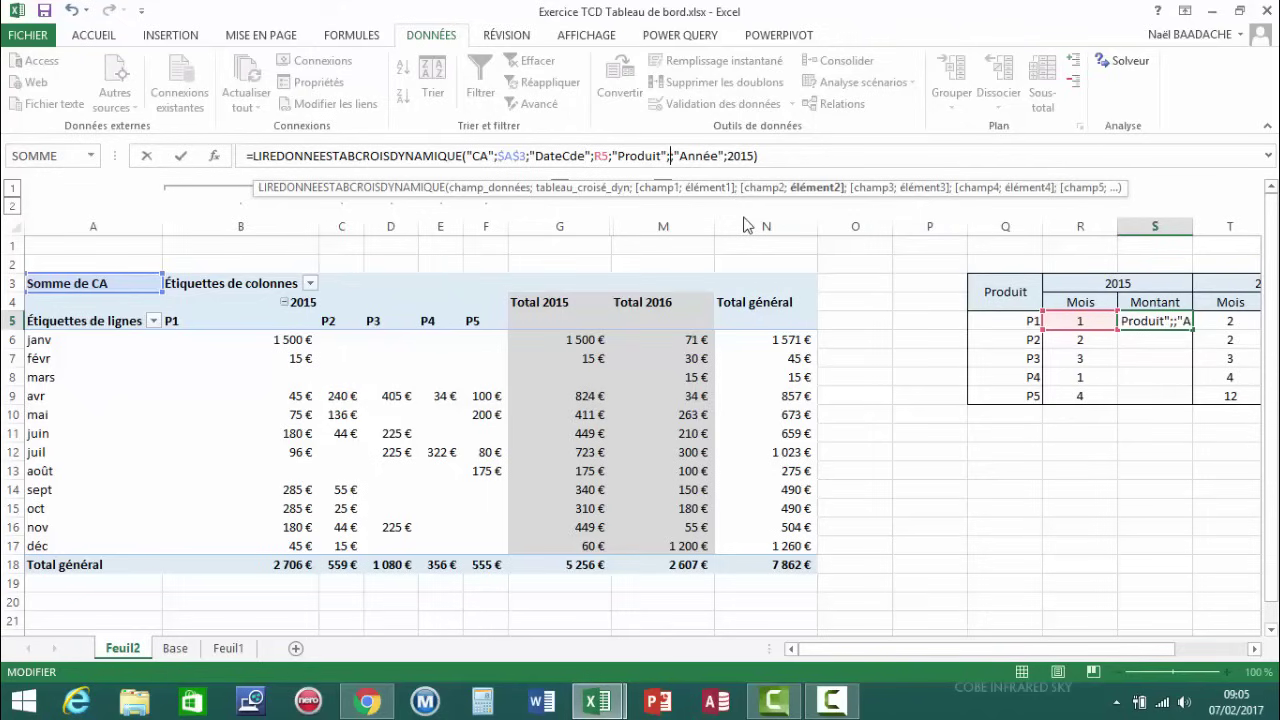
click(1012, 323)
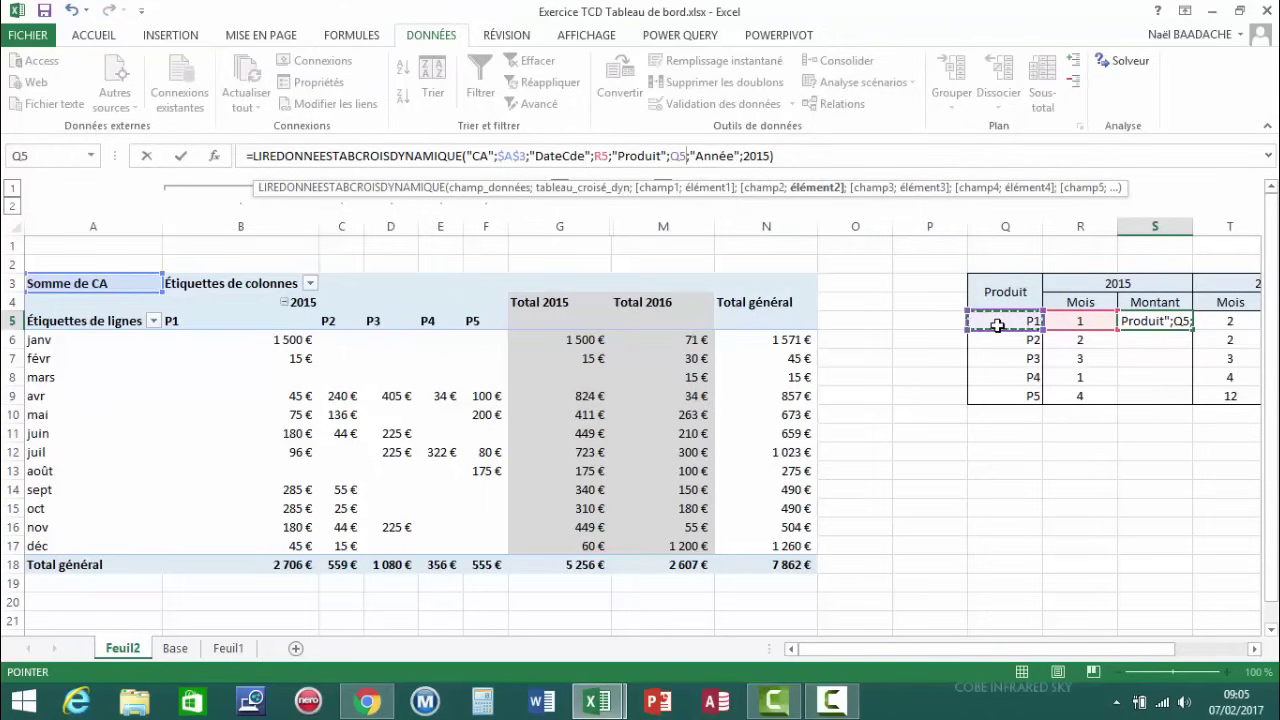
key(ctrl+Return)
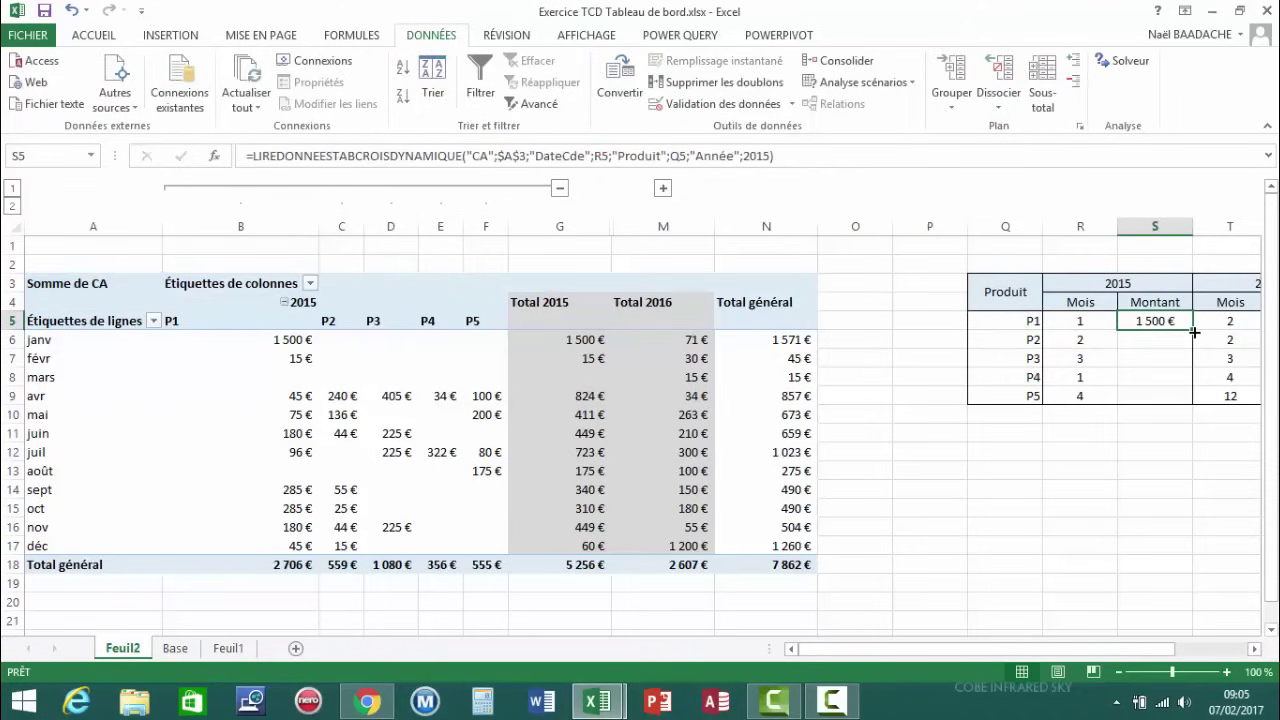
Fill the S5 formula down through S9 and check the 2015 amount for product P2
drag(1194, 332, 1185, 400)
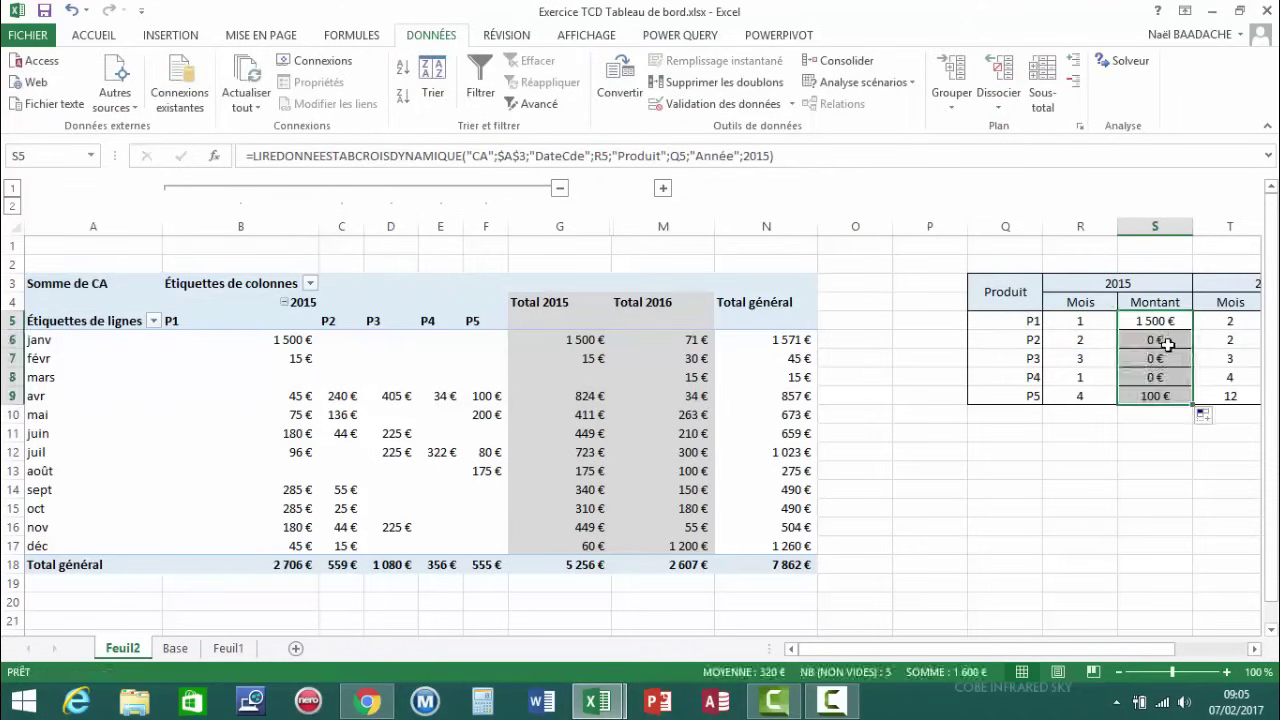
click(1061, 340)
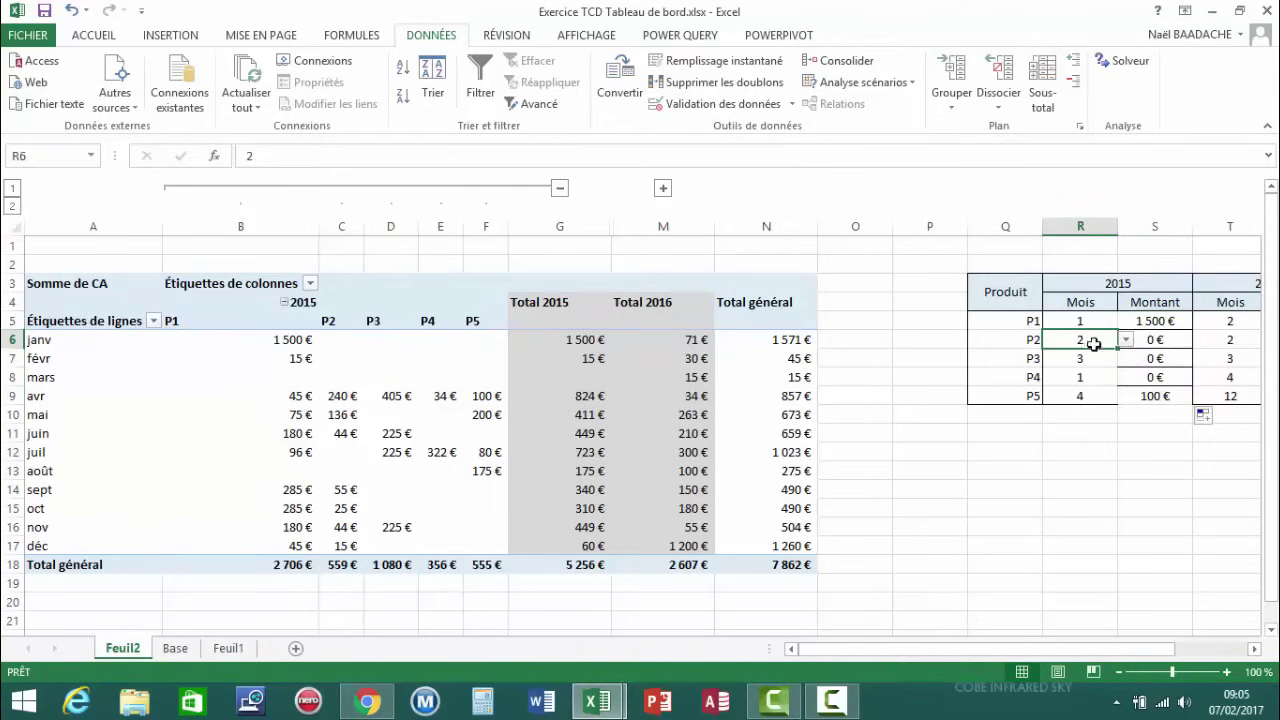
click(1150, 340)
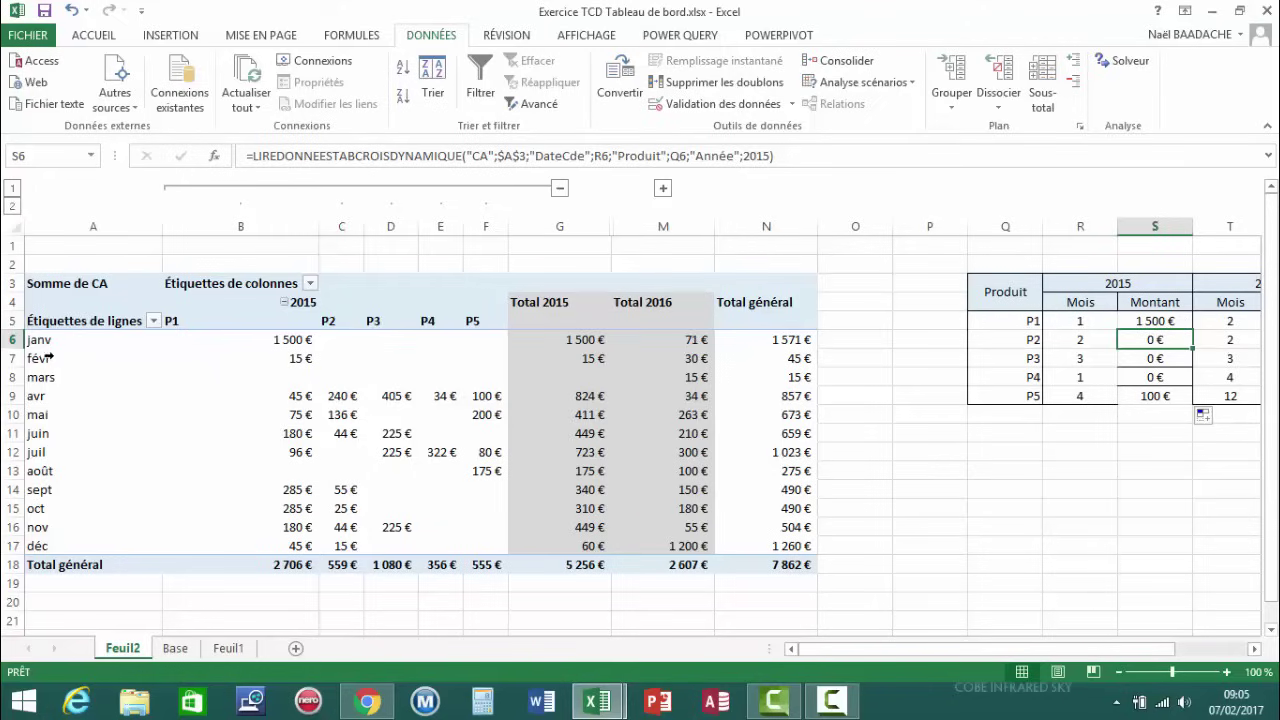
Check the 2015 amounts for P2 in month 2 and P3 in month 3 against the matching pivot table cells
click(338, 359)
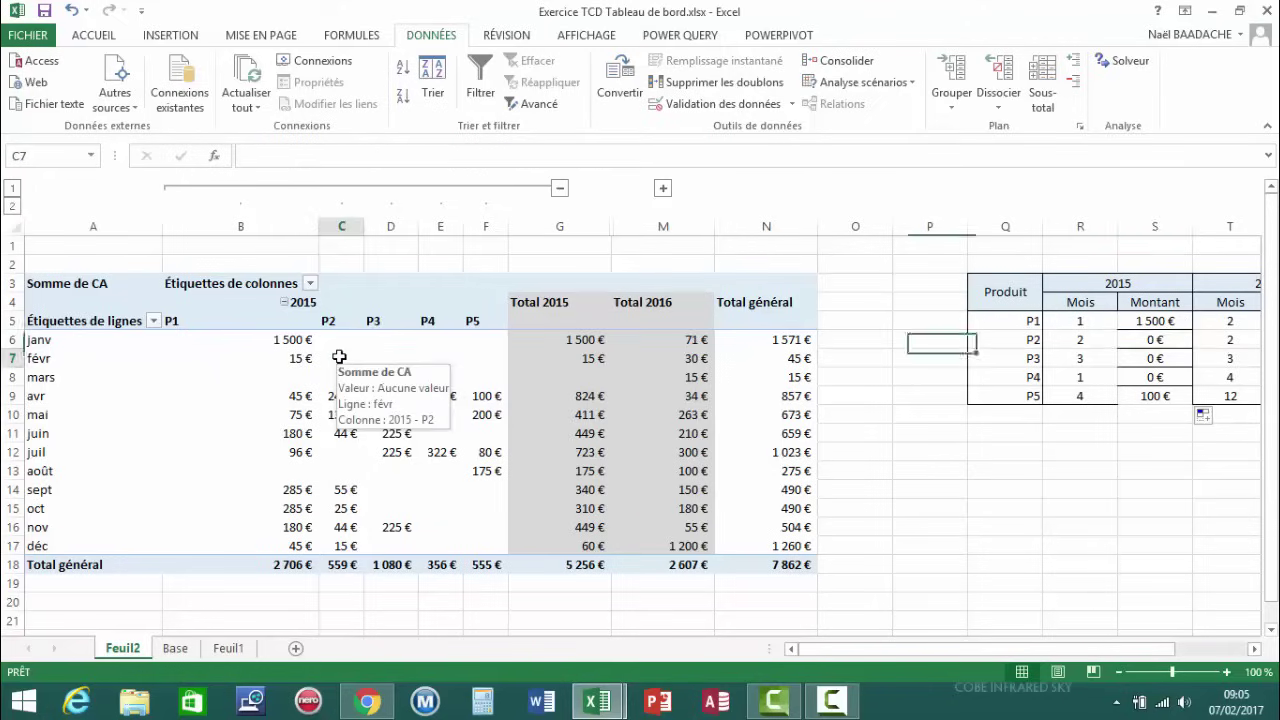
click(605, 618)
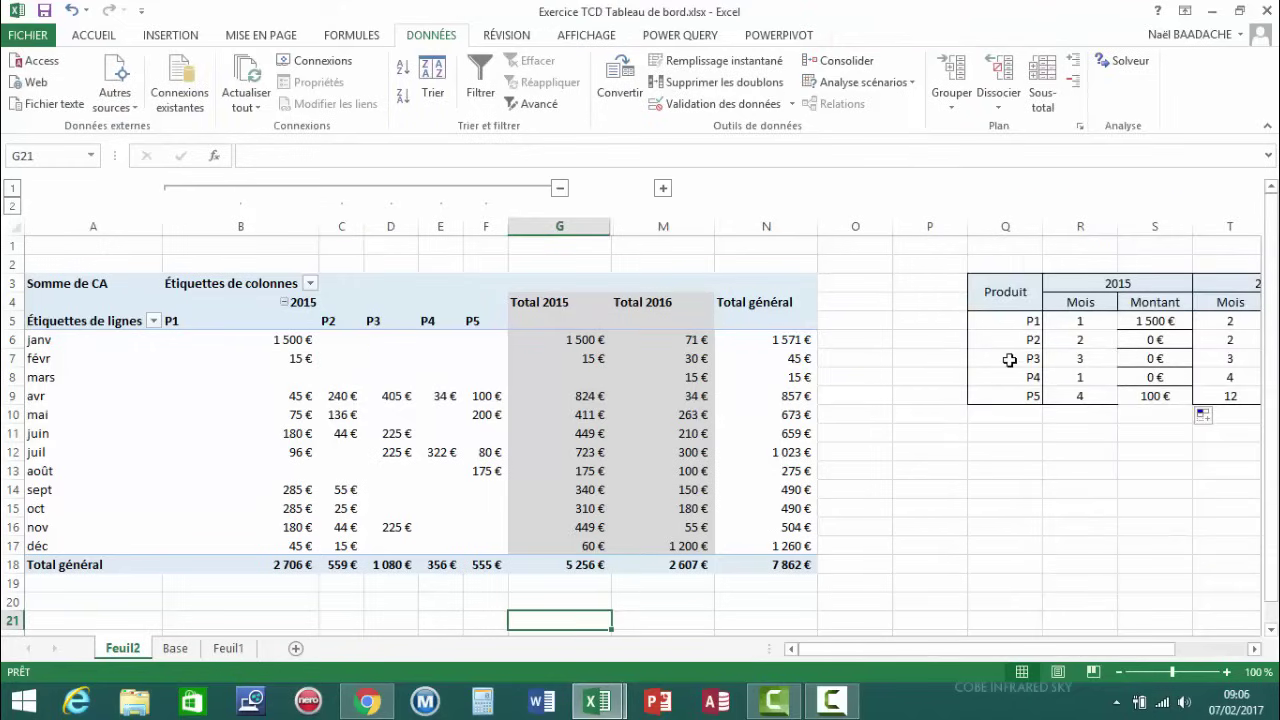
click(1087, 358)
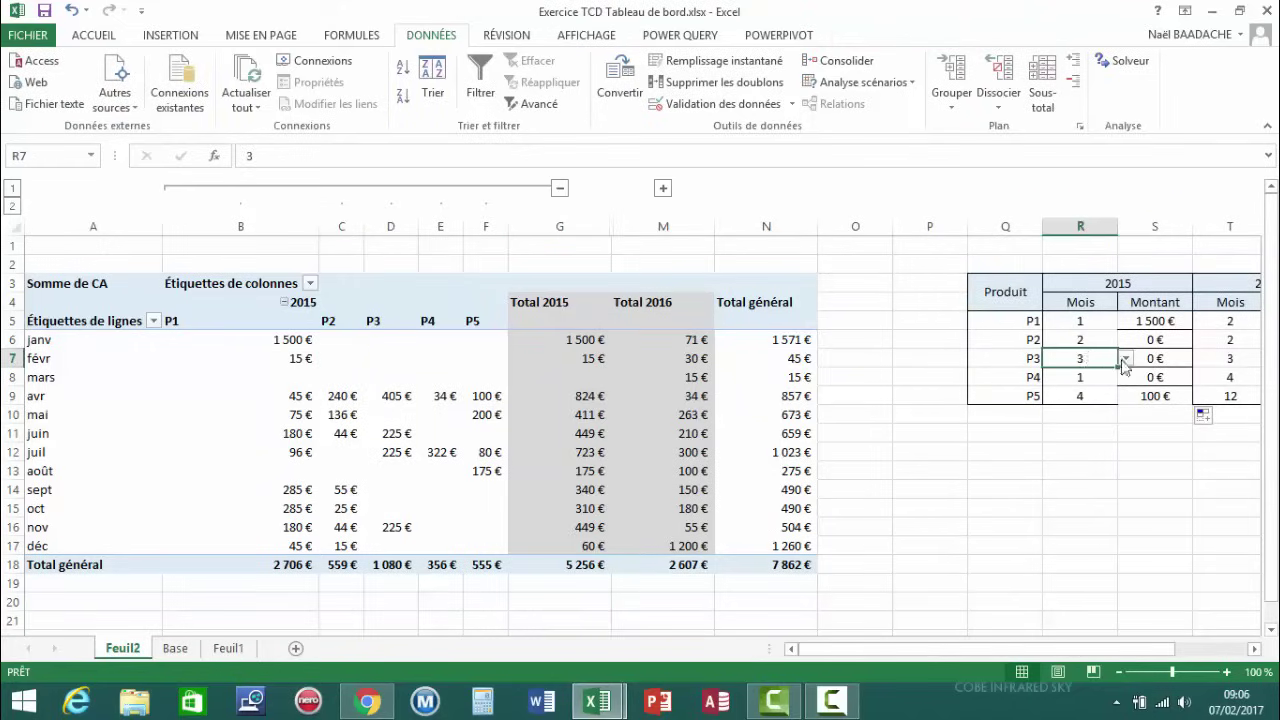
click(1154, 359)
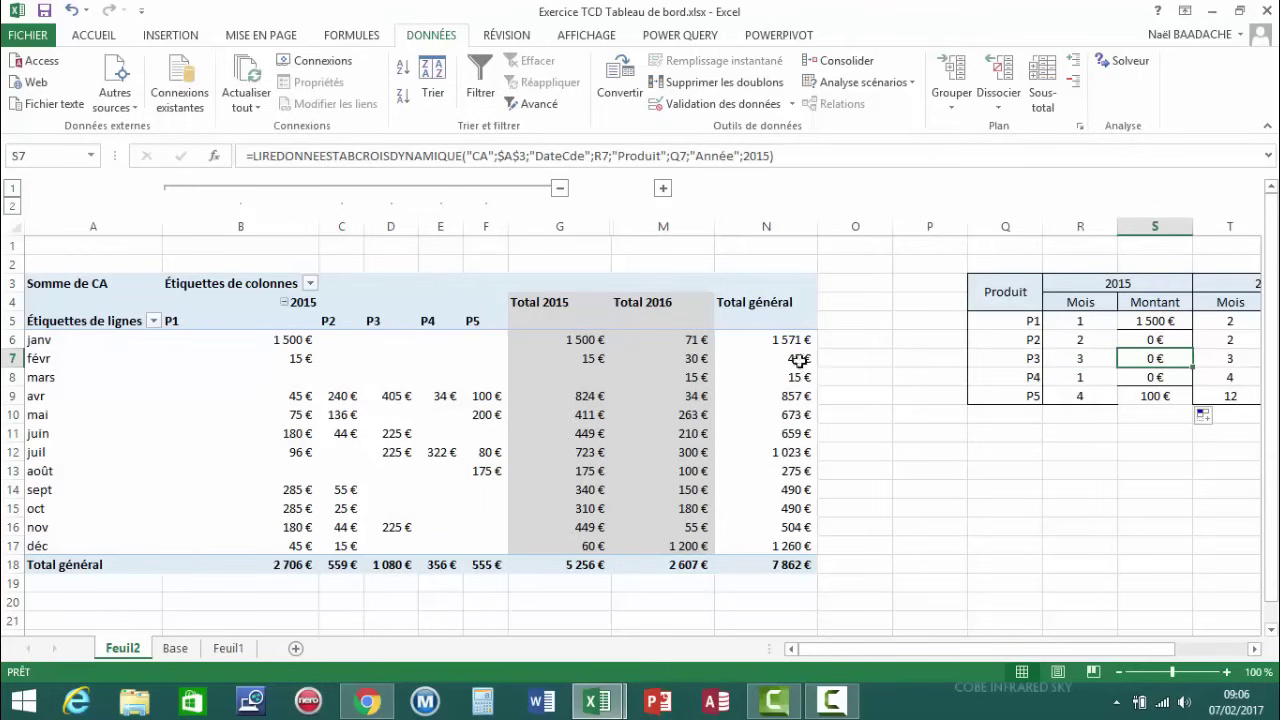
click(59, 379)
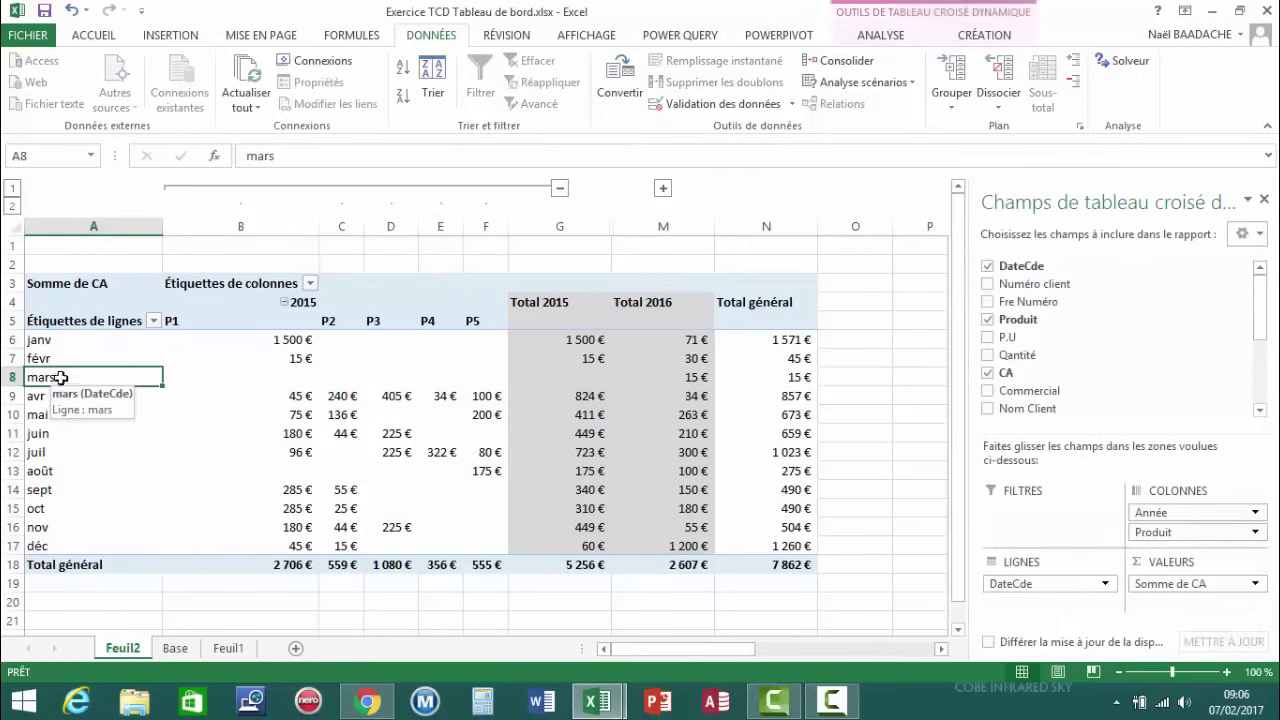
key(Right)
key(Right)
key(Right)
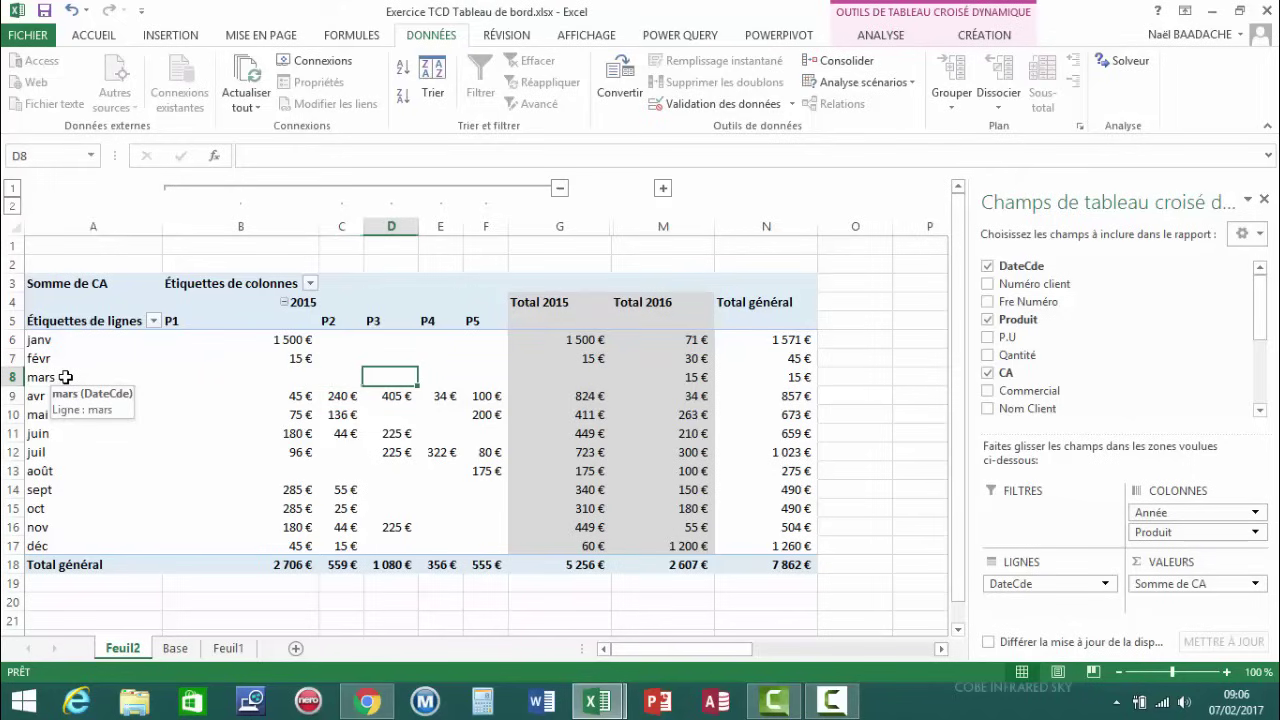
key(Up)
key(Up)
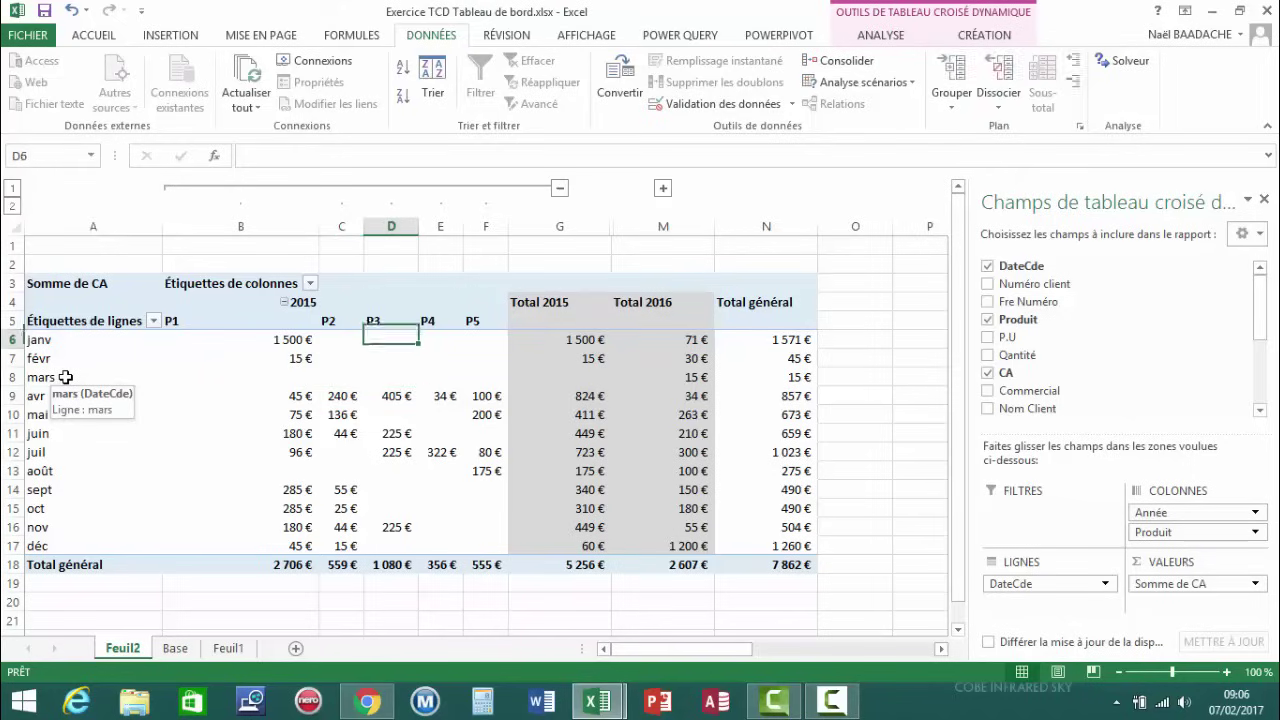
key(Down)
click(608, 621)
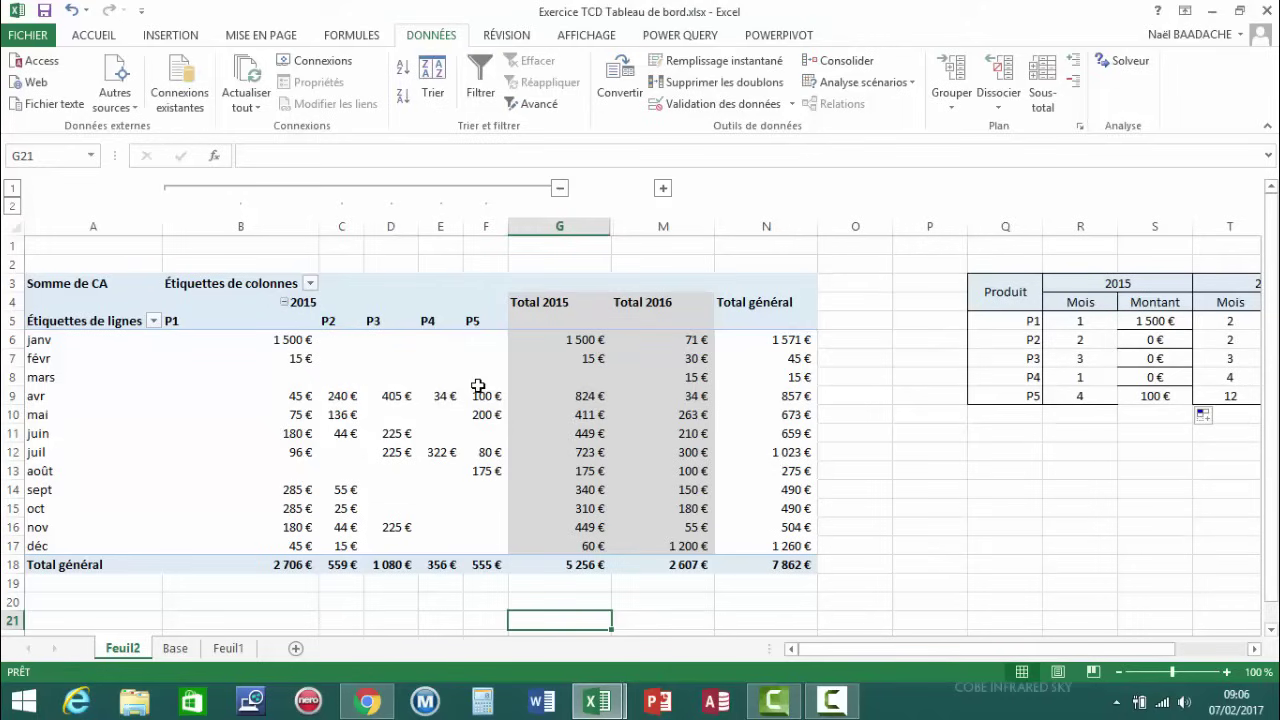
Set the 2015 month for P1 to 4 and check its amount and formula against the pivot table's April value
click(297, 397)
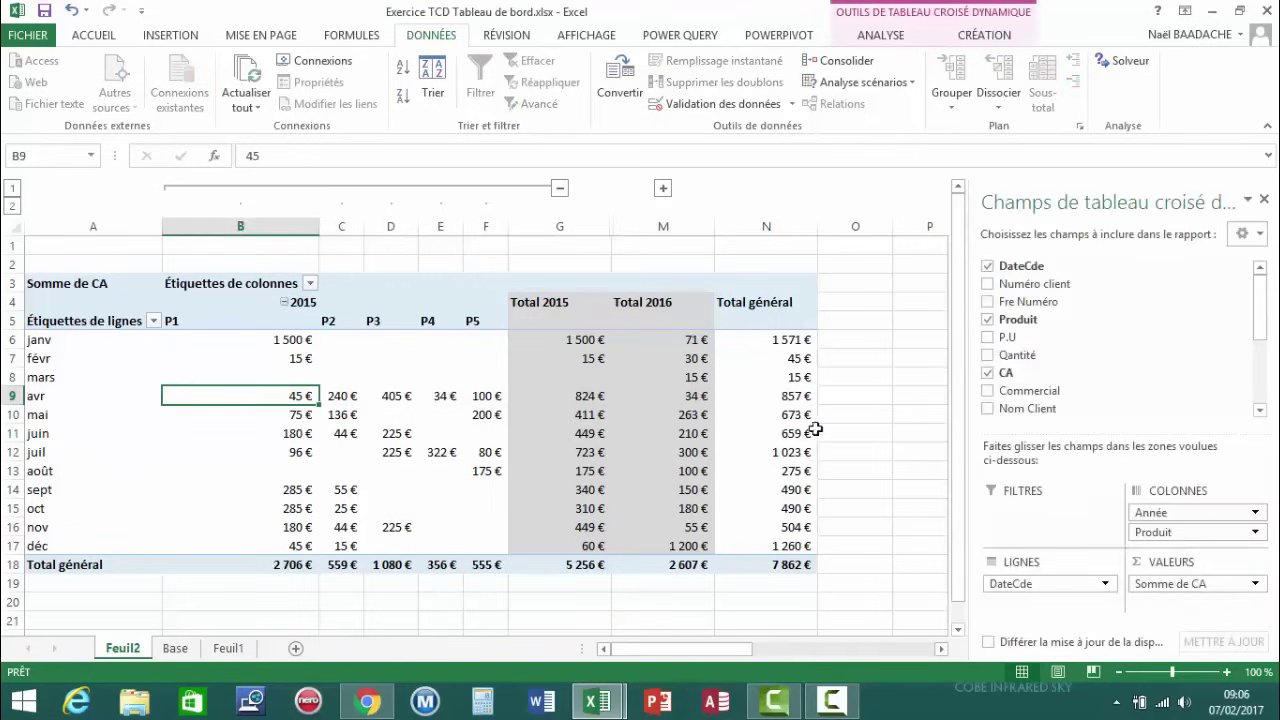
click(624, 615)
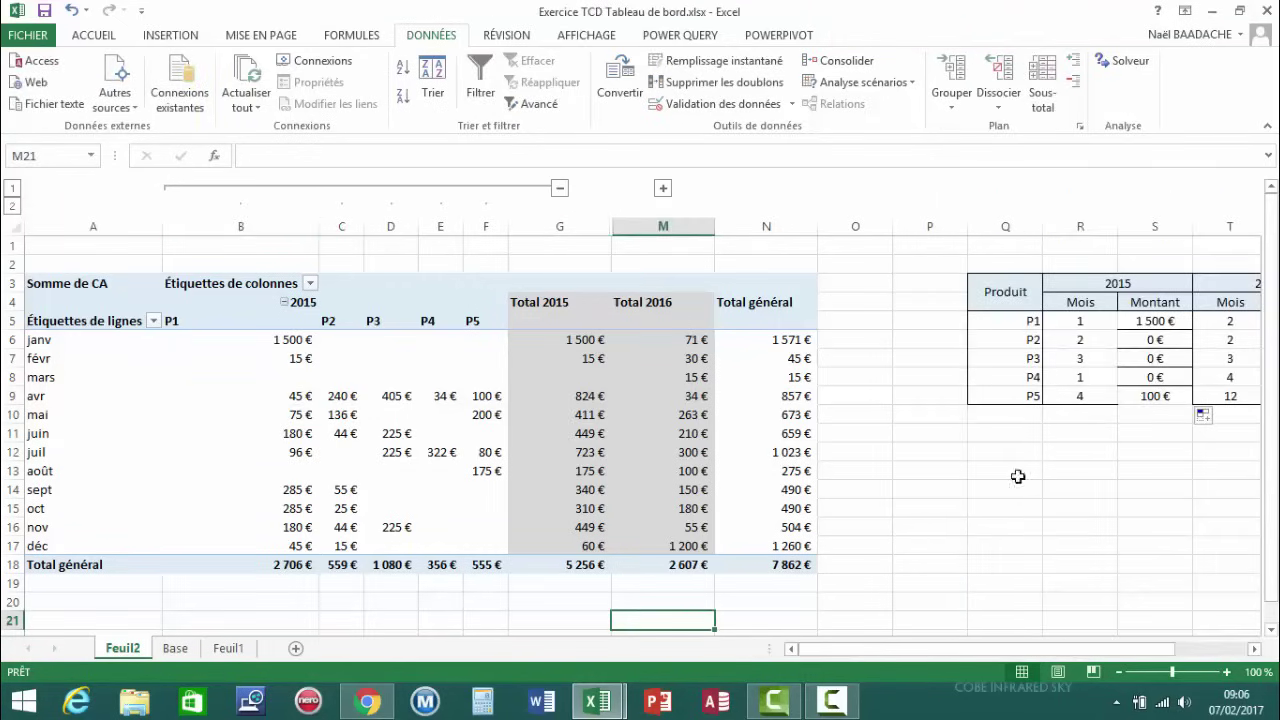
click(1085, 322)
click(1125, 321)
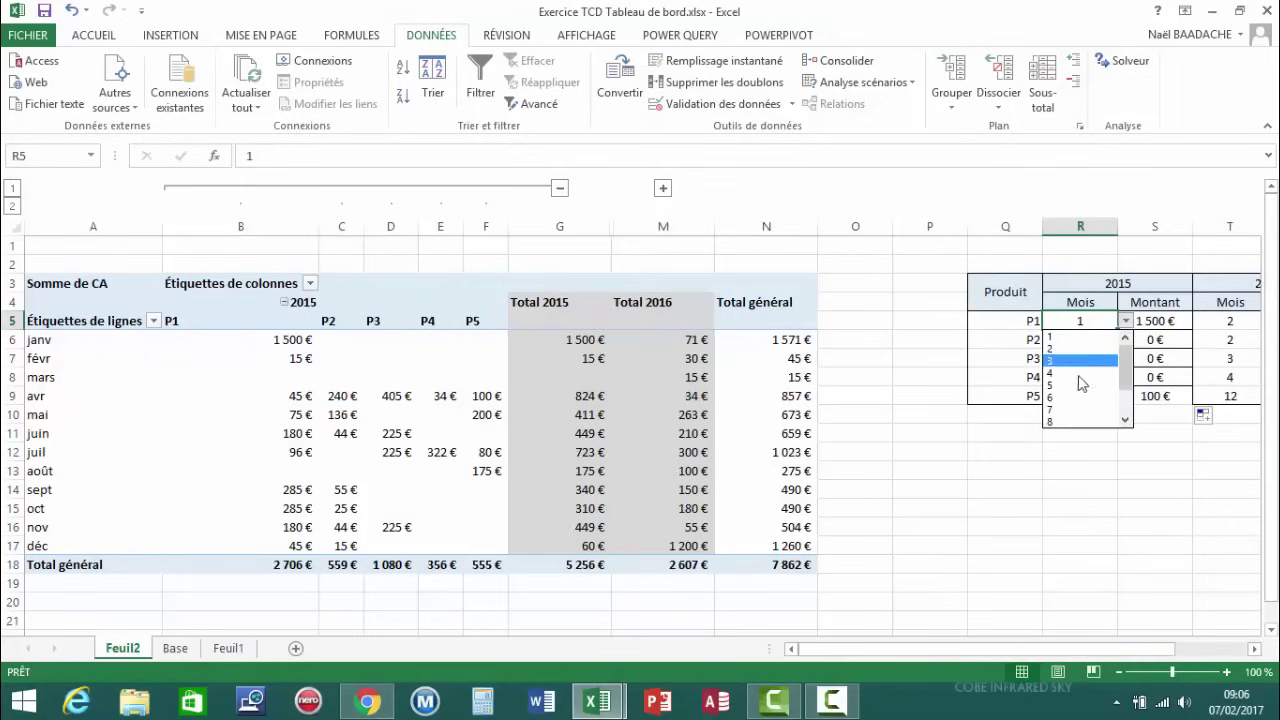
click(1070, 372)
click(1156, 320)
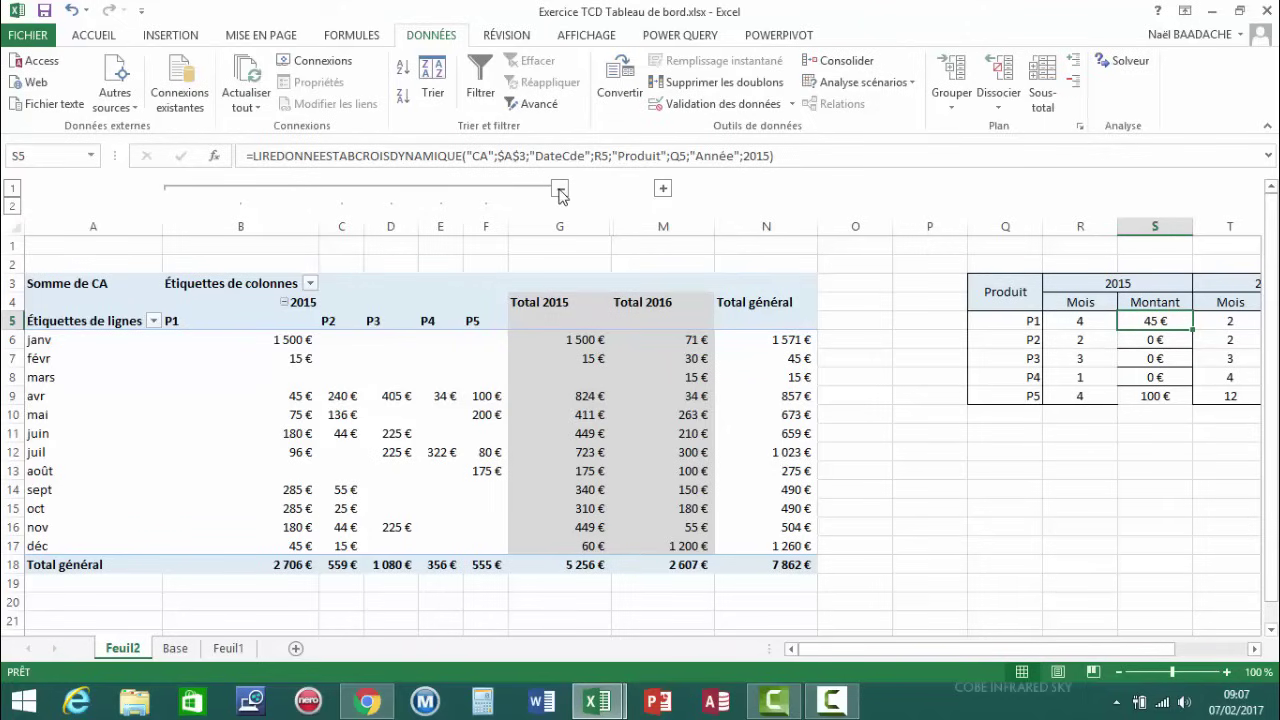
Collapse the pivot table's 2015 product columns and expand the 2016 product columns
click(560, 189)
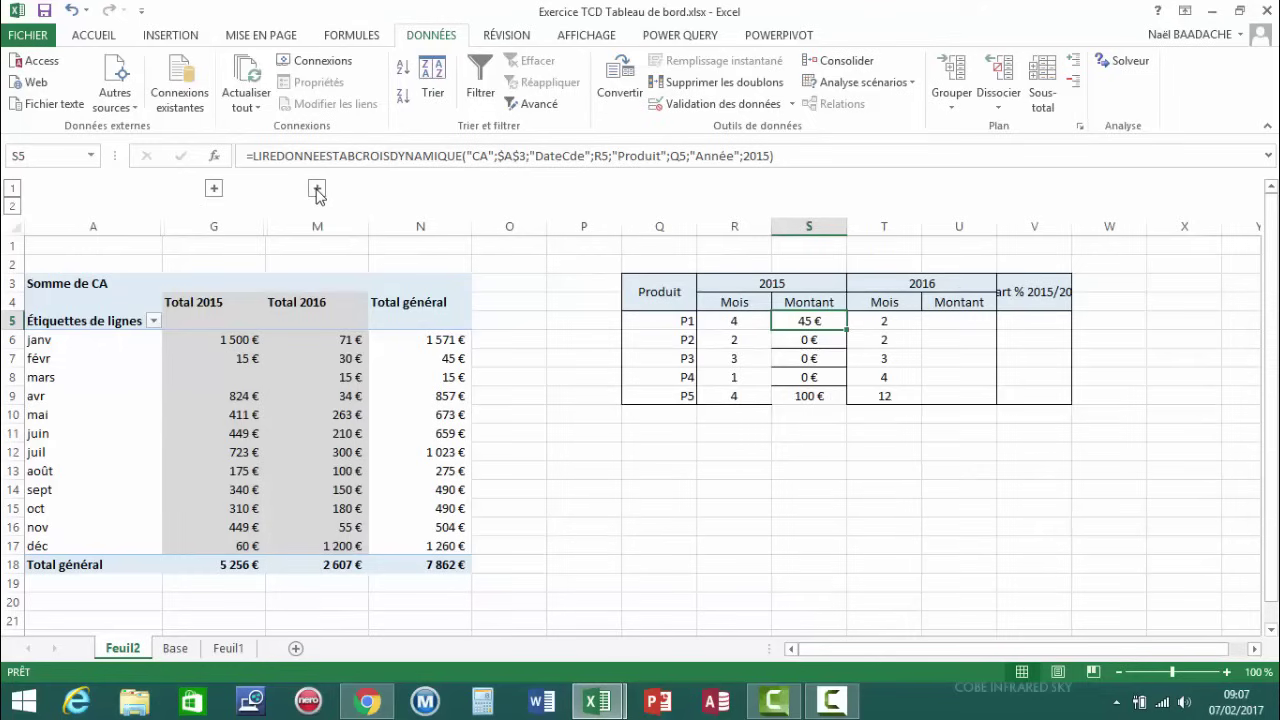
click(317, 190)
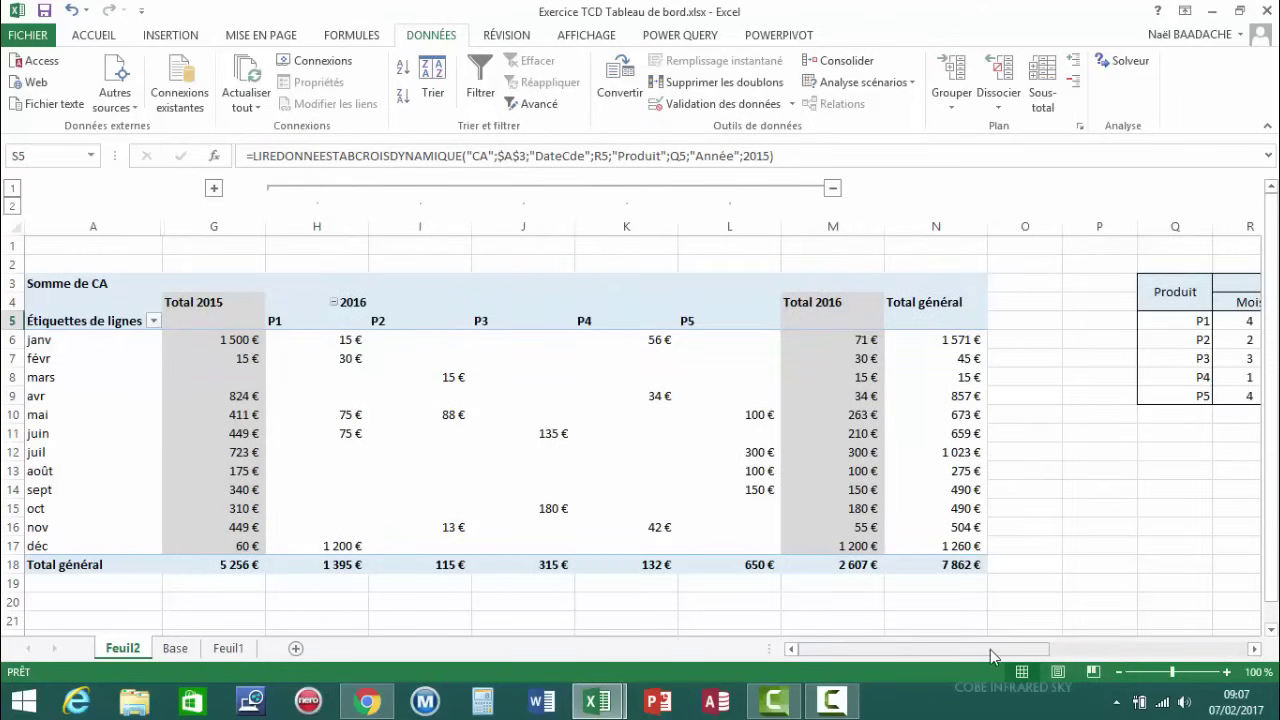
drag(998, 650, 1007, 650)
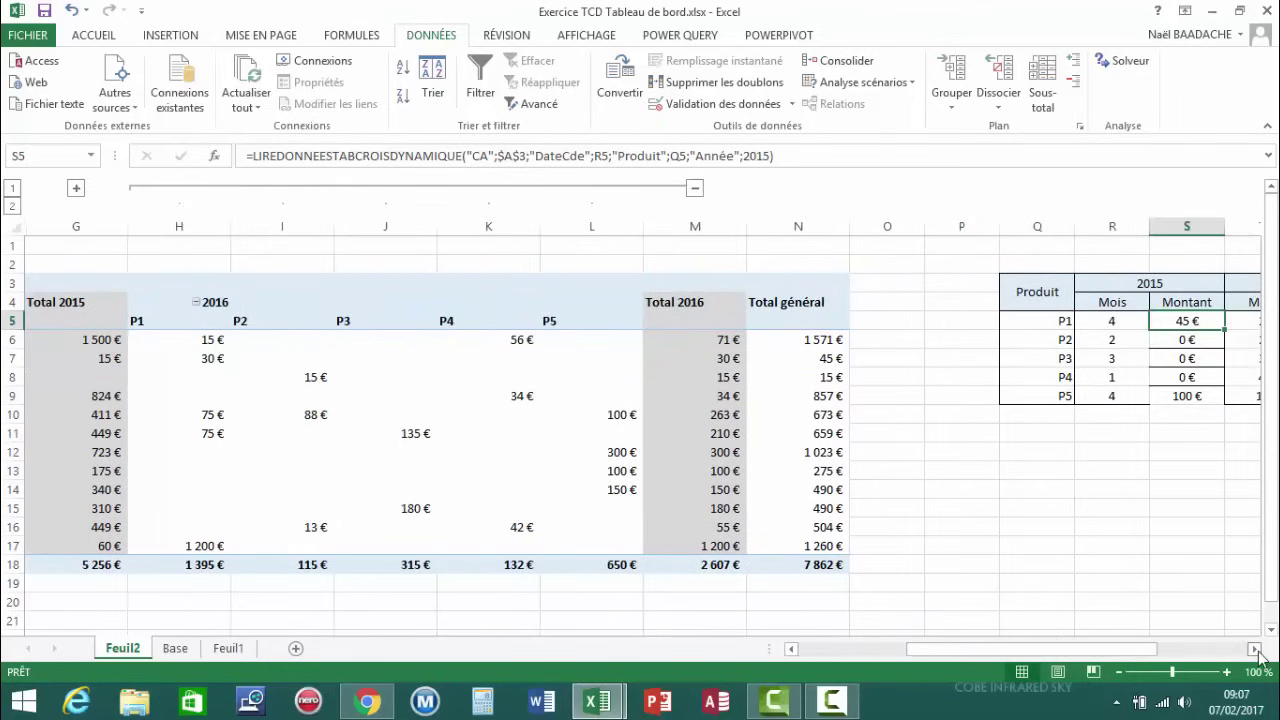
click(1256, 650)
click(1256, 650)
click(1256, 650)
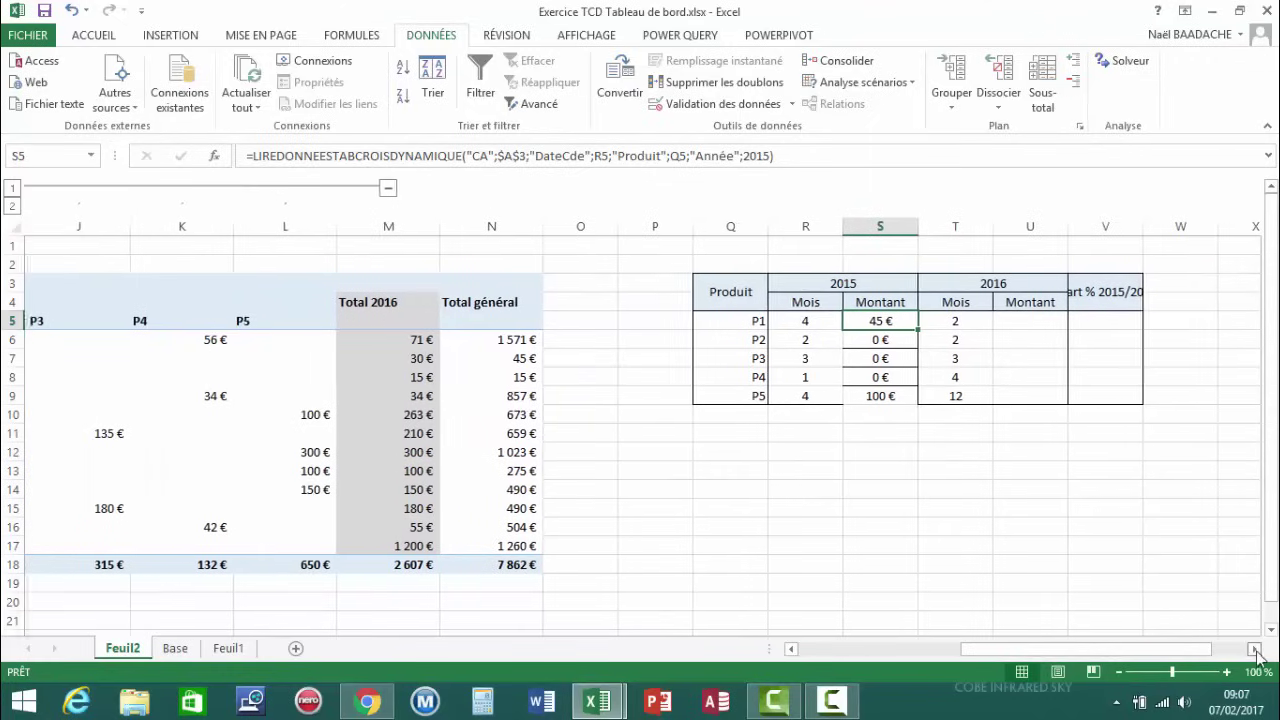
click(1022, 321)
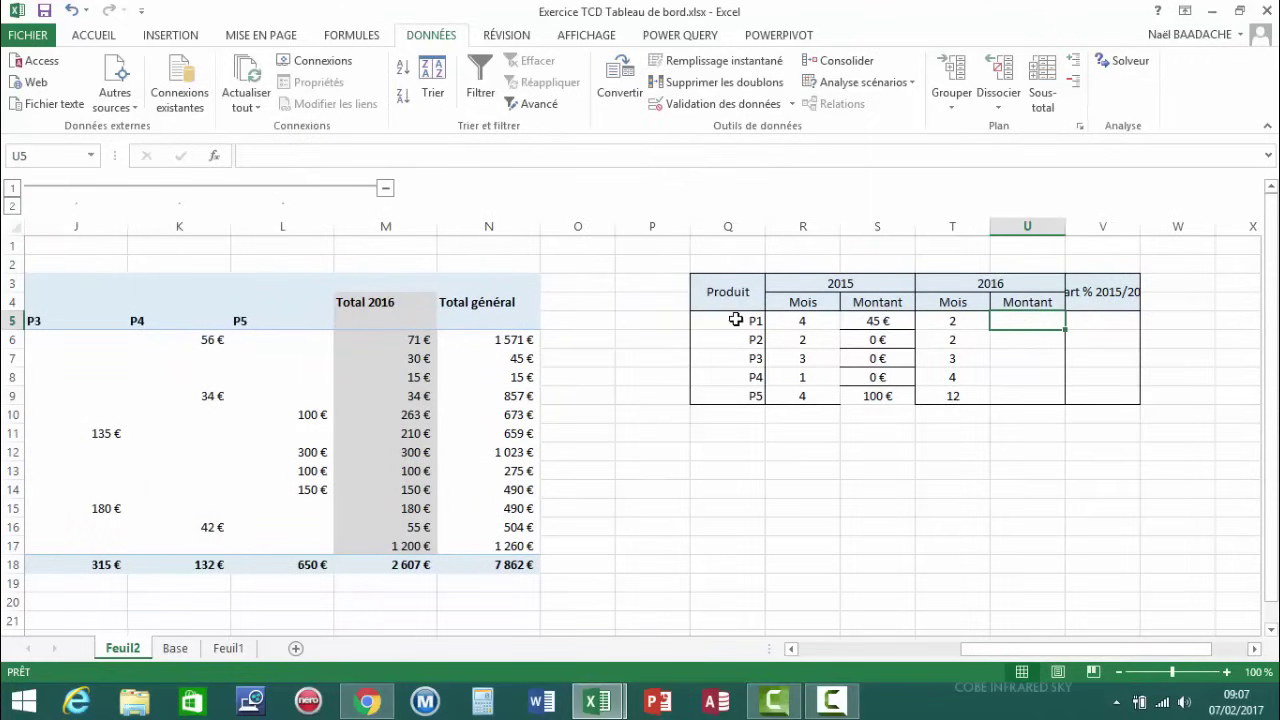
Set the 2015 month for P1 in R5 back to 1
click(797, 321)
click(848, 321)
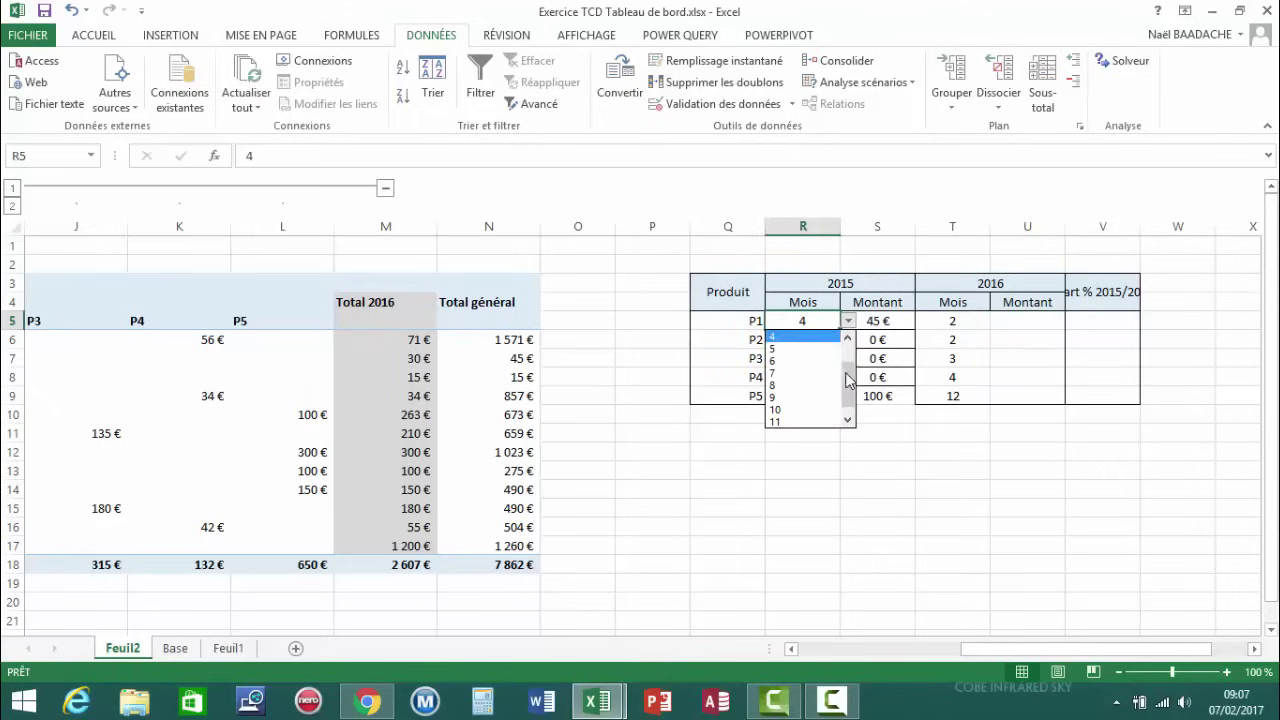
drag(848, 378, 848, 345)
click(785, 337)
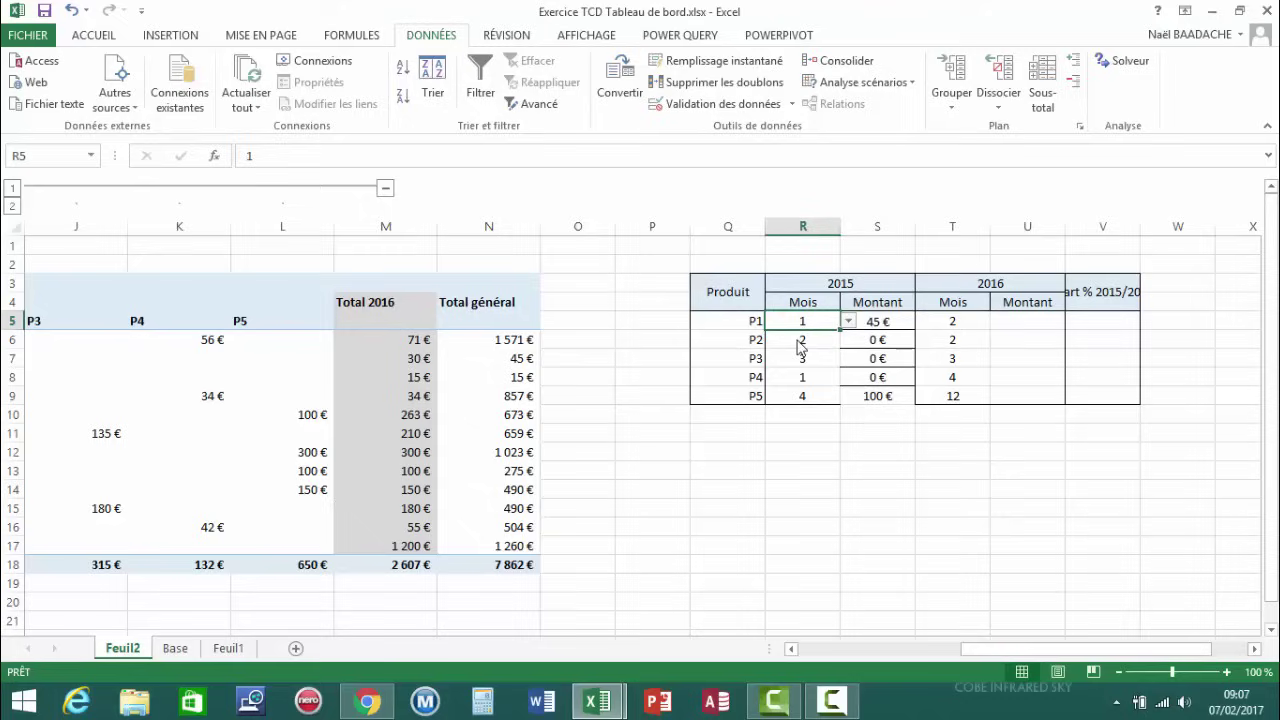
click(754, 322)
Enter a formula in the 2016 Montant cell U5 that retrieves the pivot table's January 2016 value for P1 from H6
click(1028, 326)
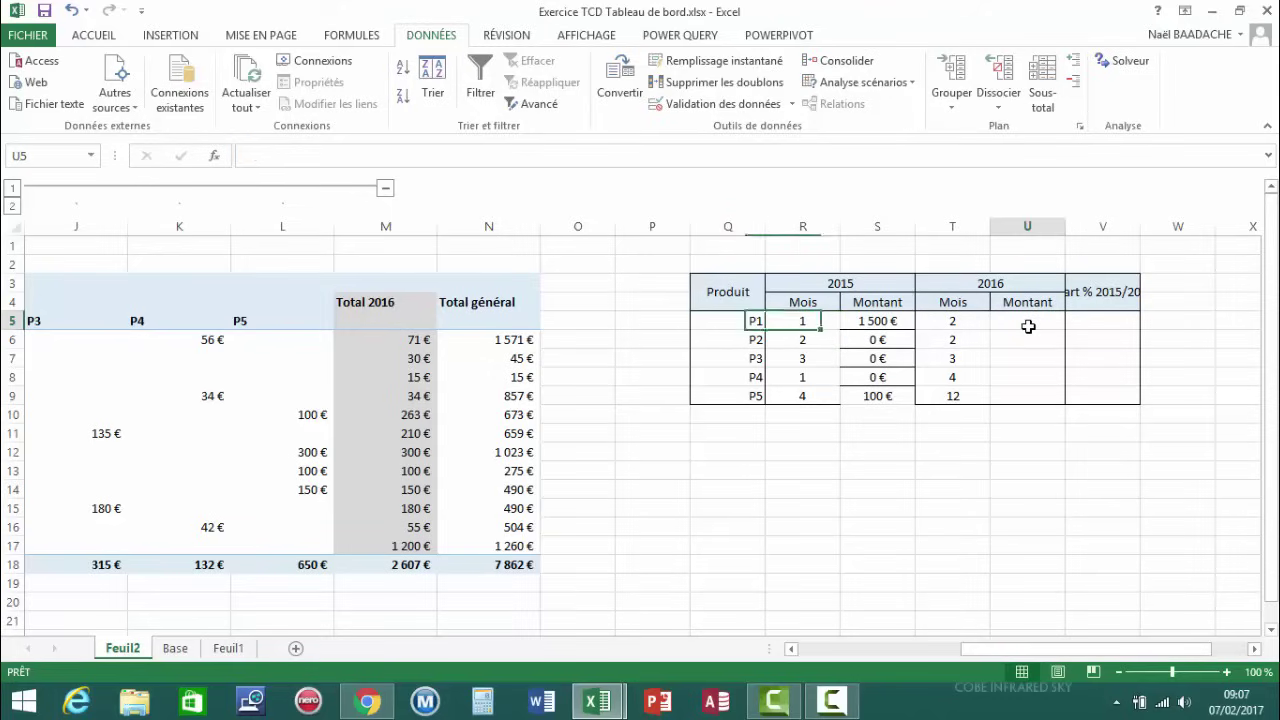
text(=)
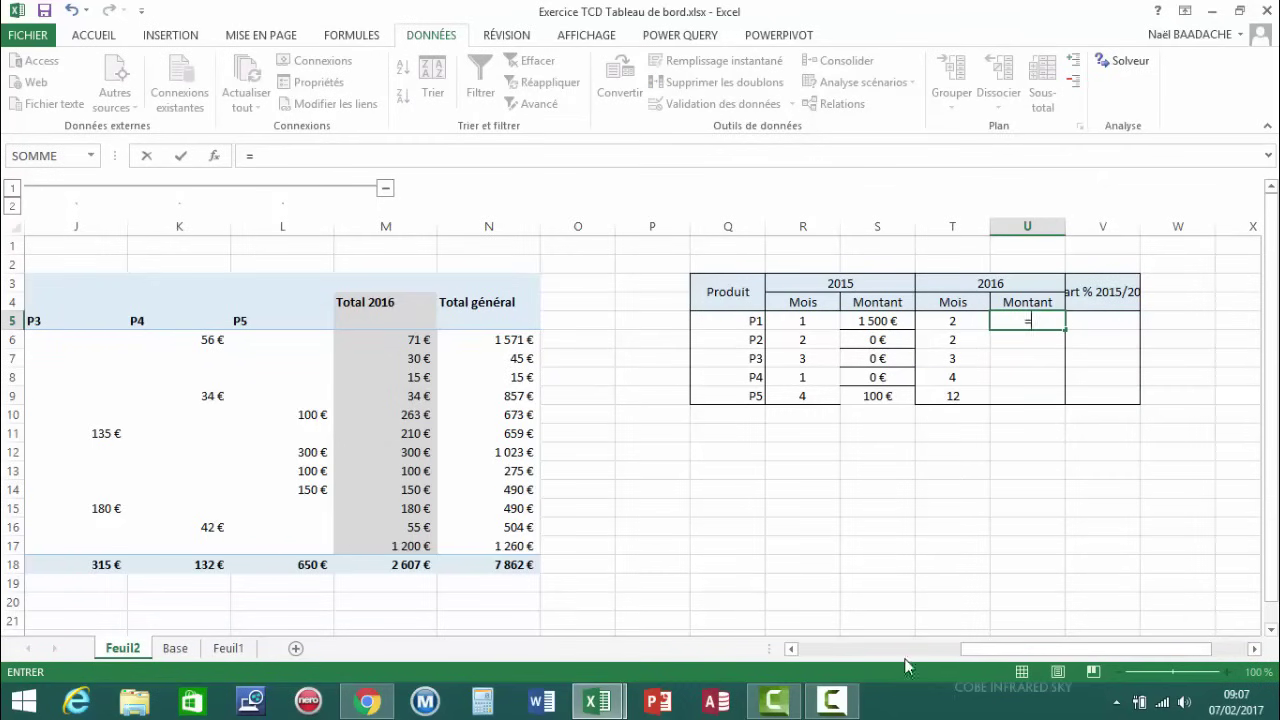
drag(1000, 652, 855, 679)
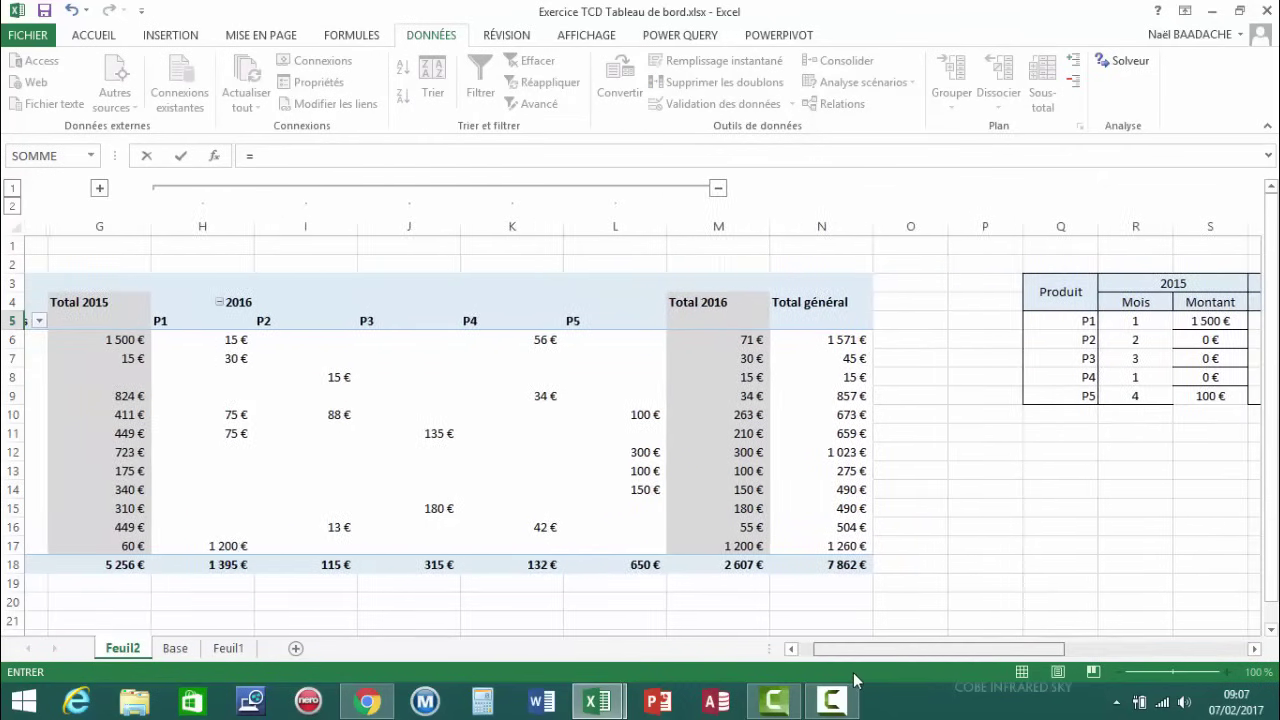
click(204, 341)
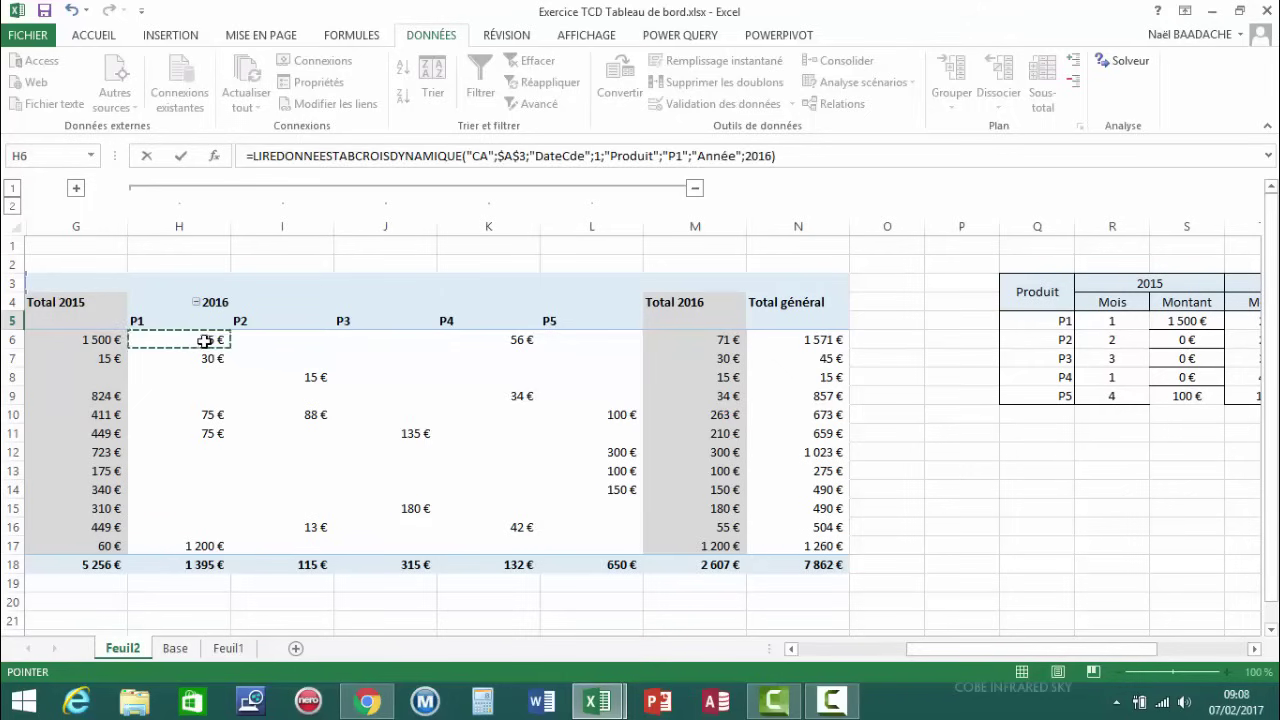
key(Return)
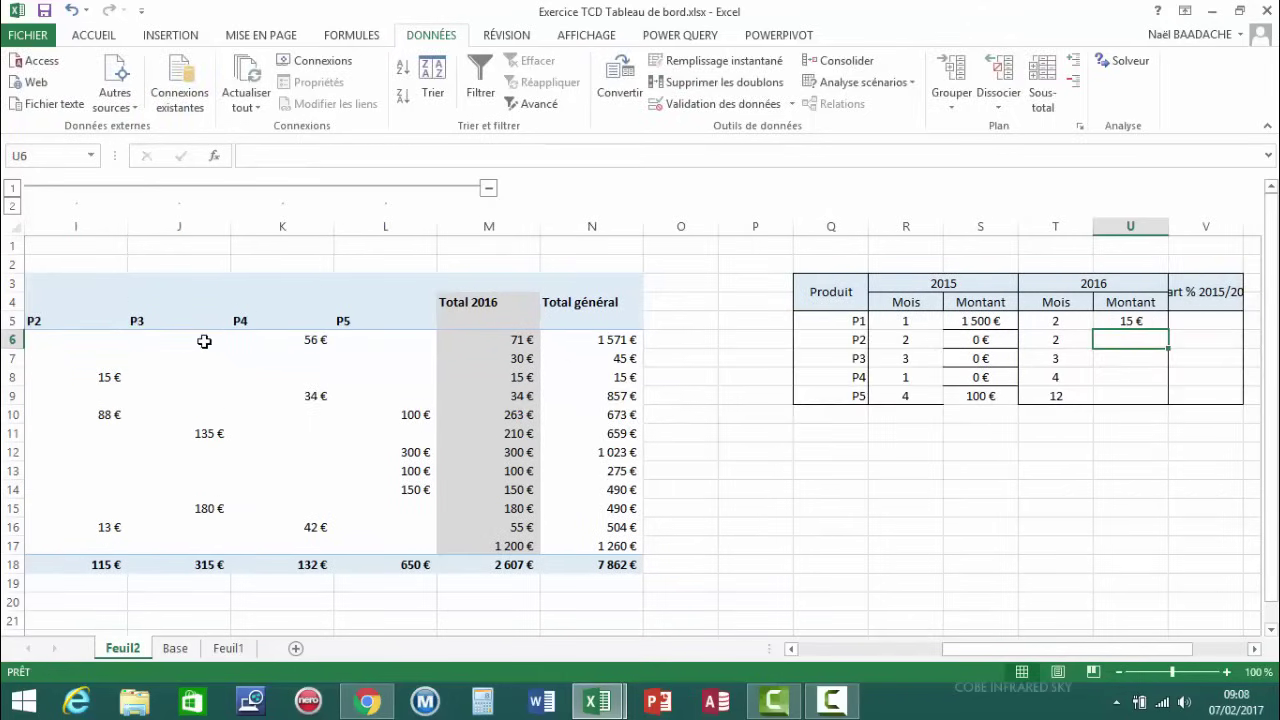
Replace the fixed month 1 after "DateCde" in the U5 formula with a reference to the 2016 Mois cell T5
click(506, 157)
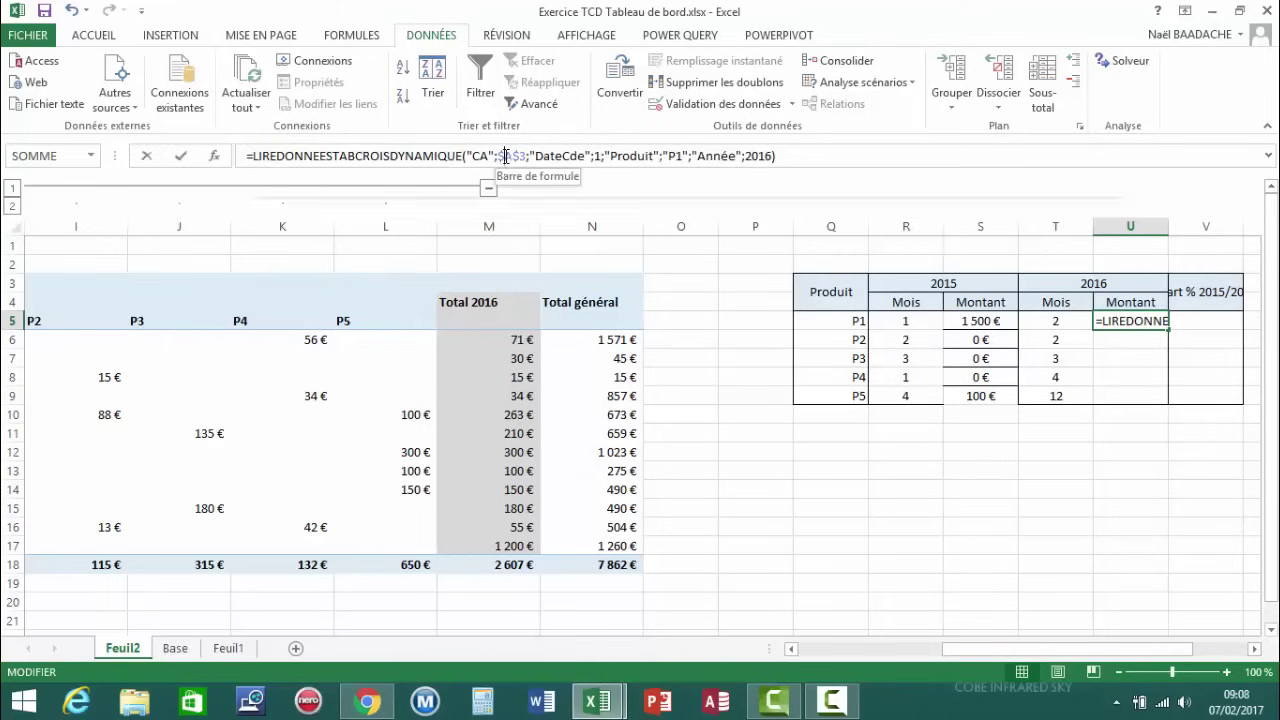
click(597, 156)
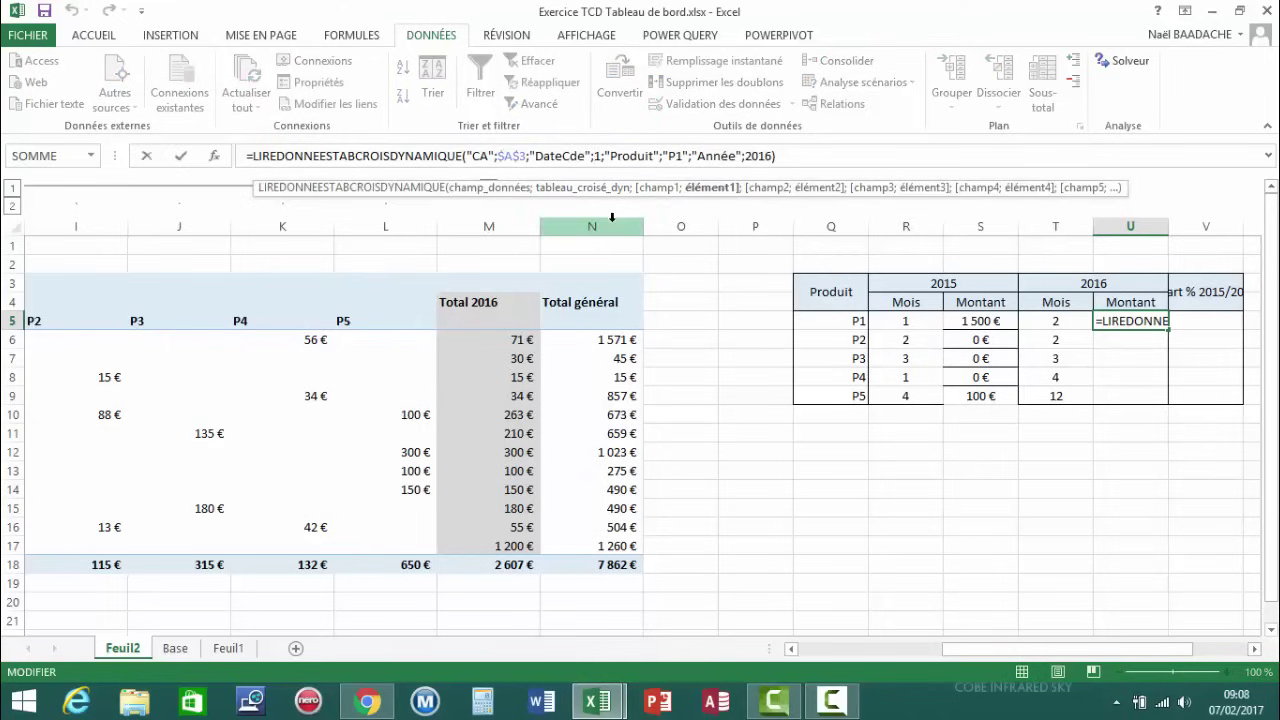
key(BackSpace)
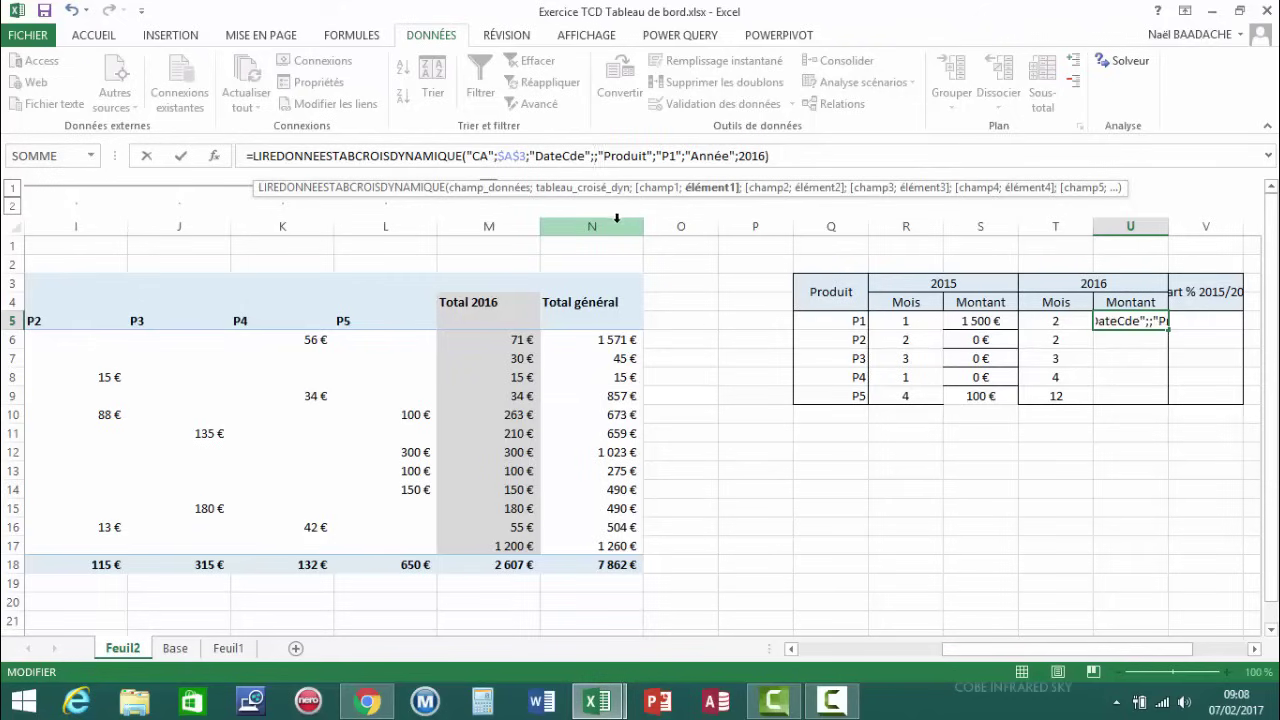
click(1045, 322)
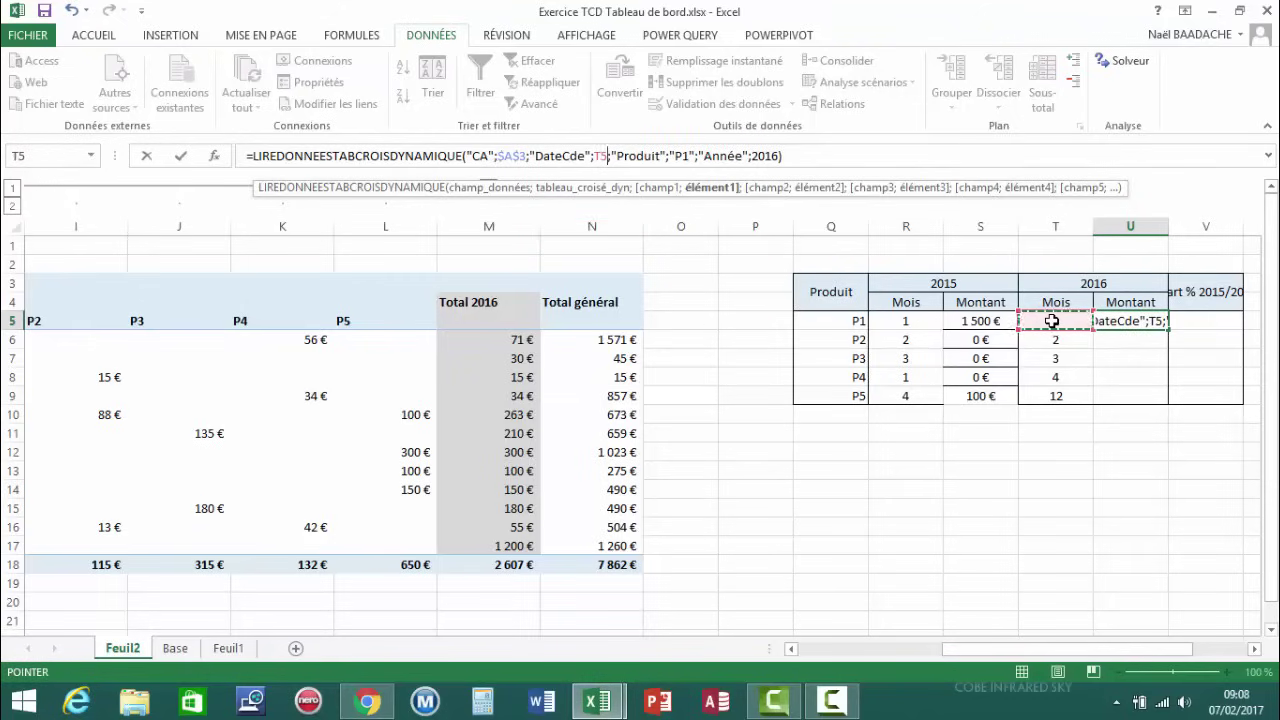
key(Return)
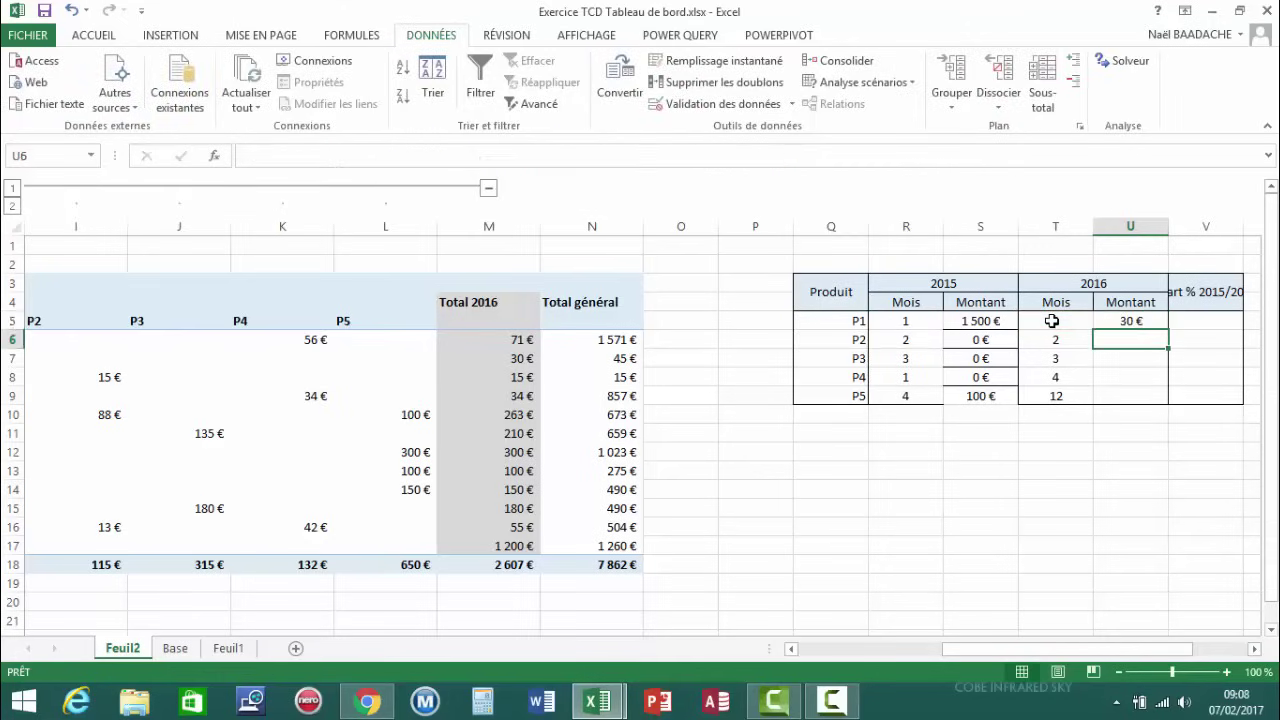
Replace the fixed product "P1" in the U5 formula with a reference to the Produit cell Q5
key(Up)
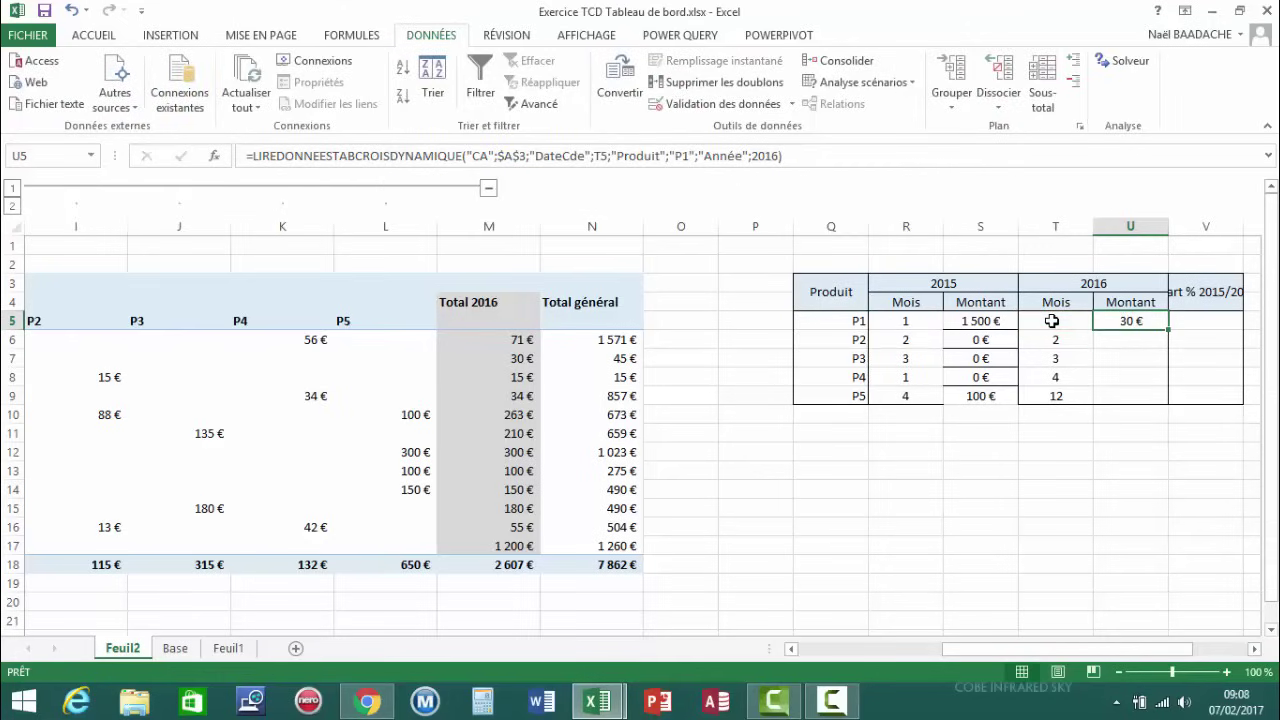
click(671, 156)
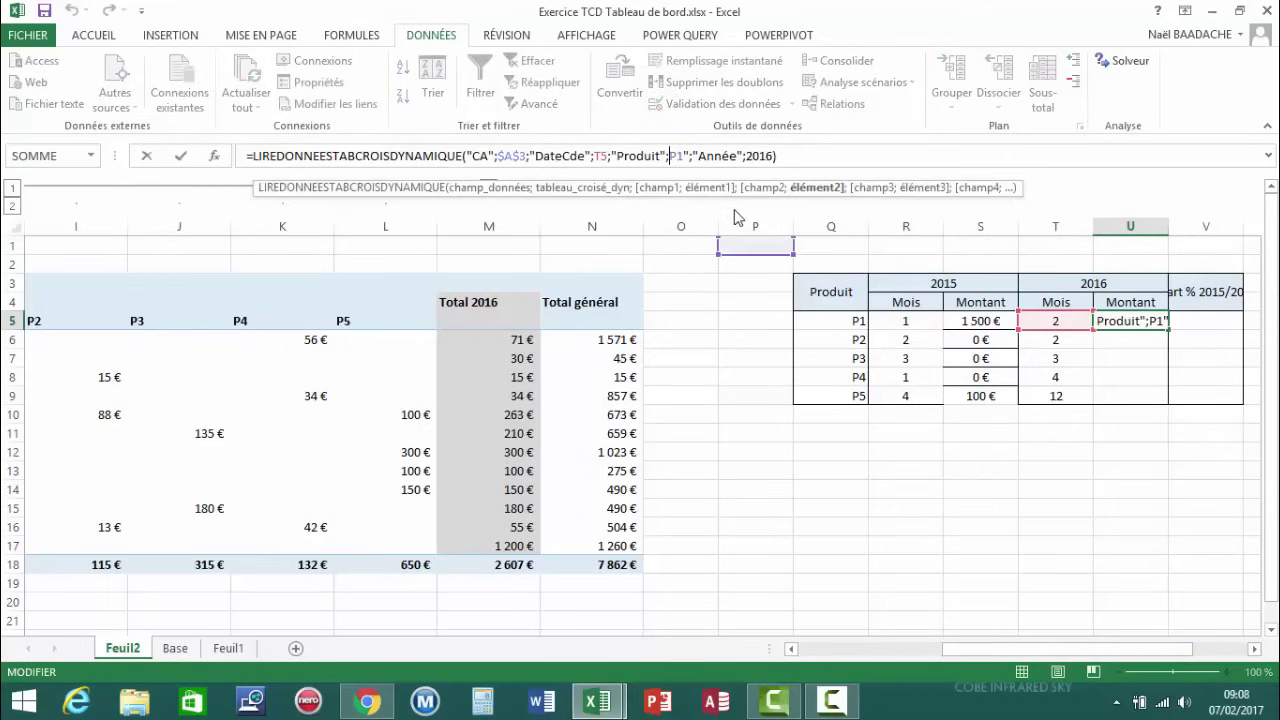
key(Delete)
key(Delete)
key(Delete)
key(Delete)
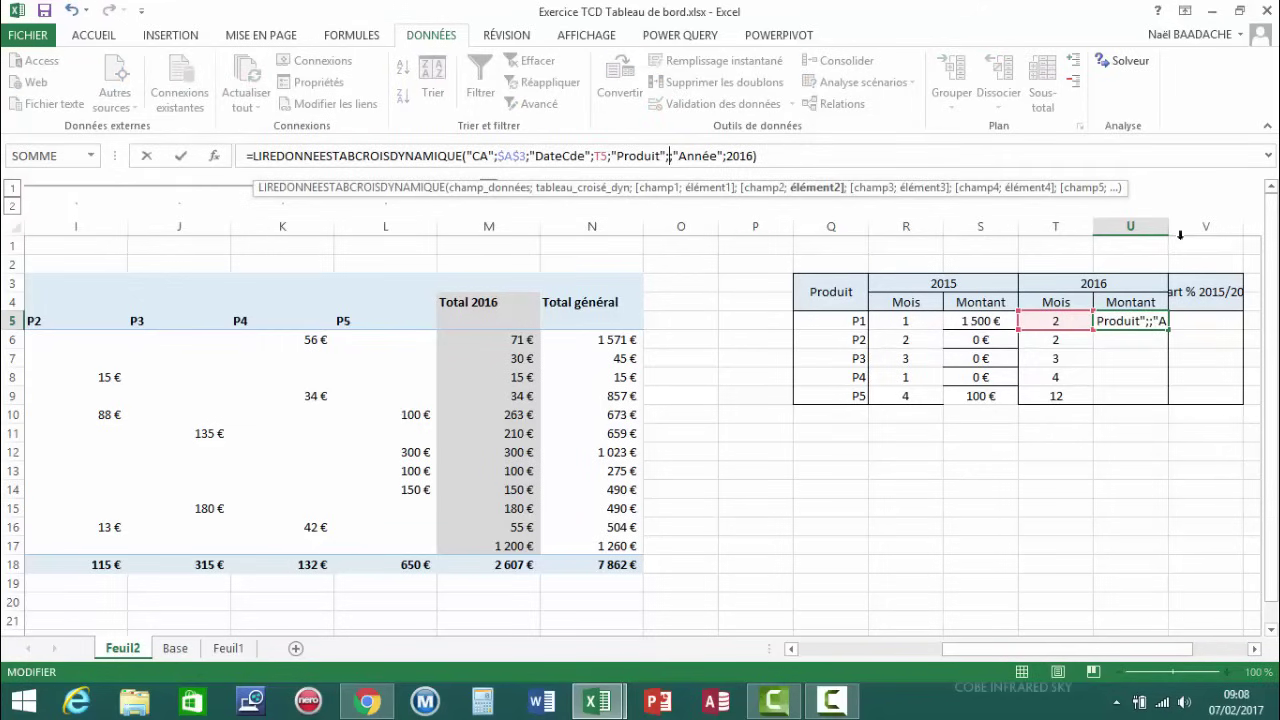
click(833, 318)
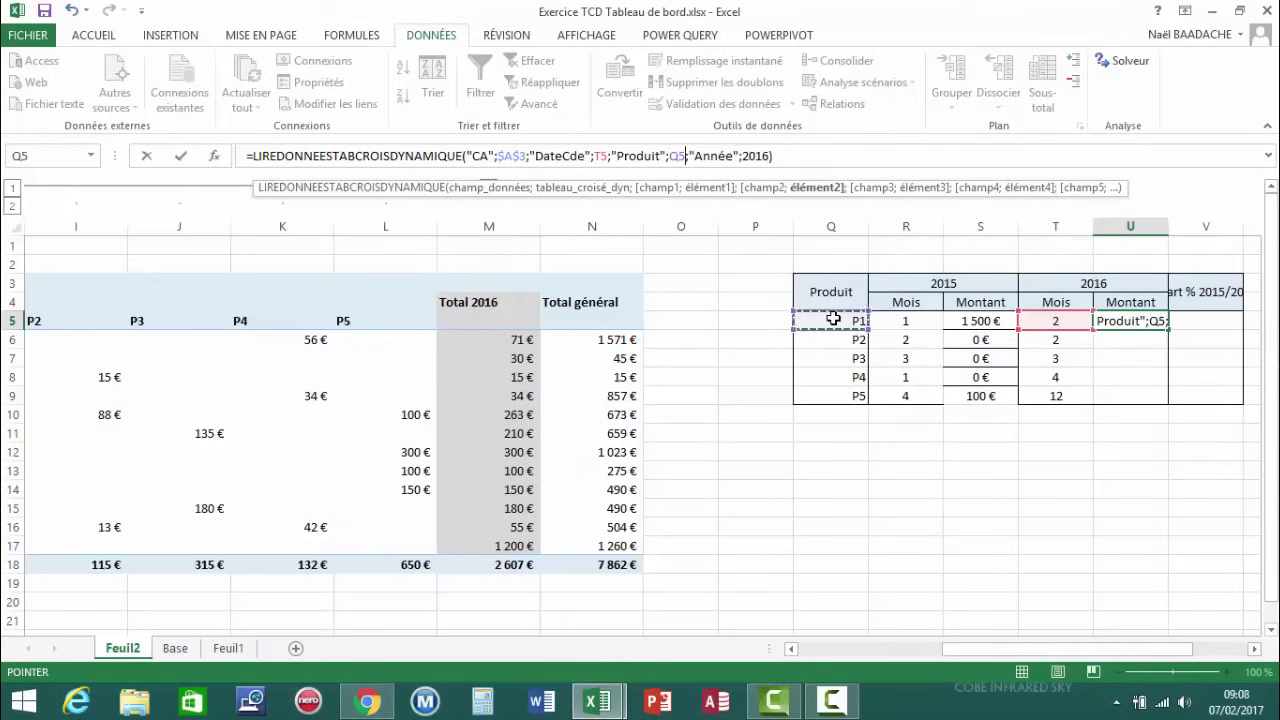
key(Return)
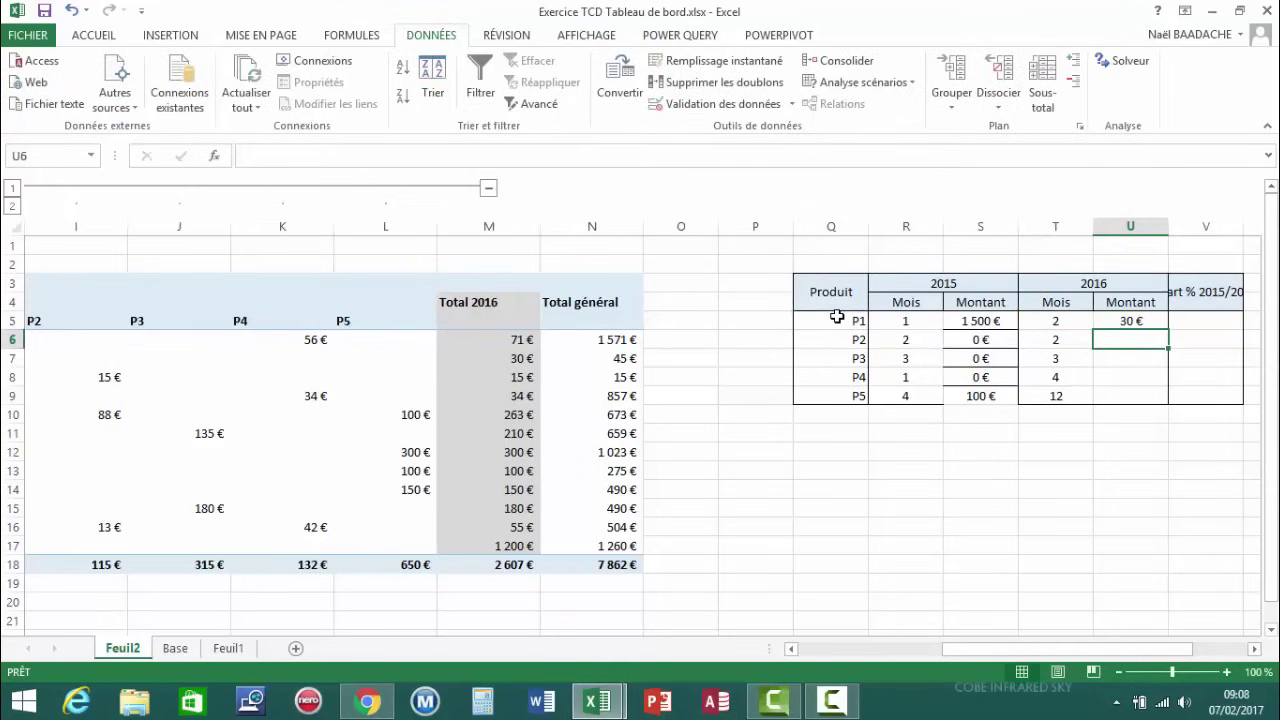
key(Up)
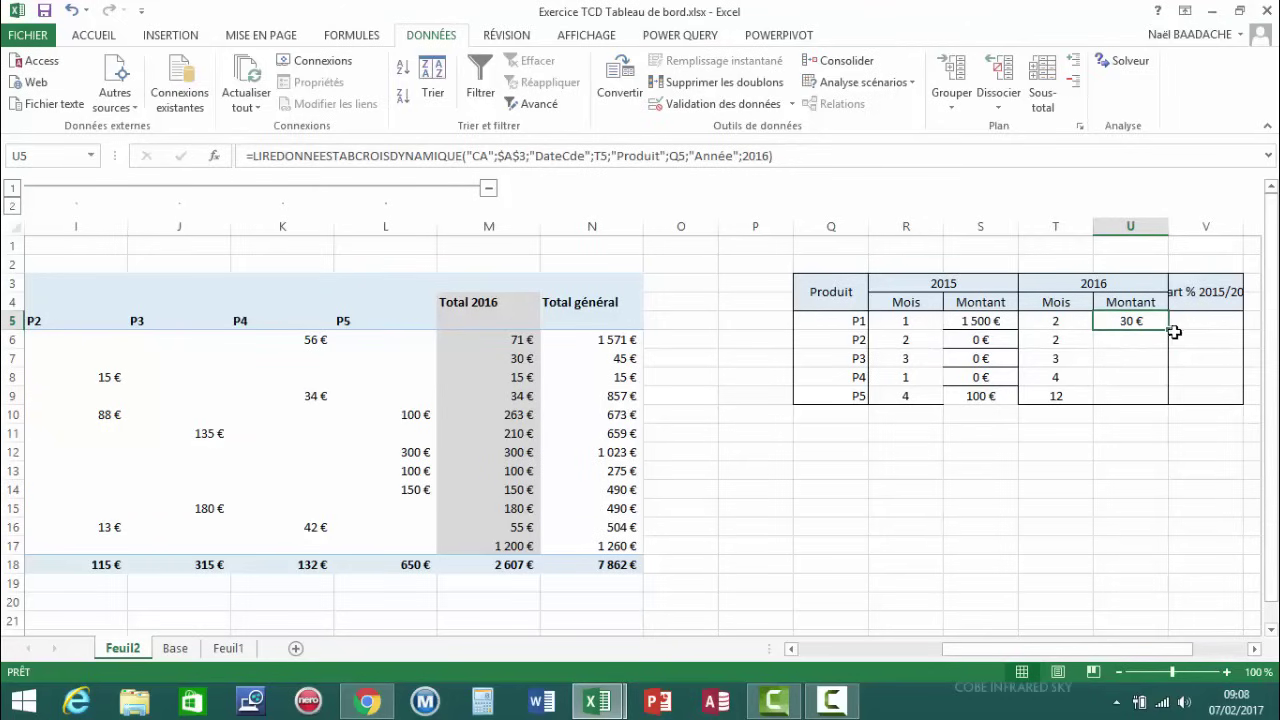
Fill the 2016 Montant formula in U5 down through U9 for products P2 to P5
drag(1170, 329, 1168, 402)
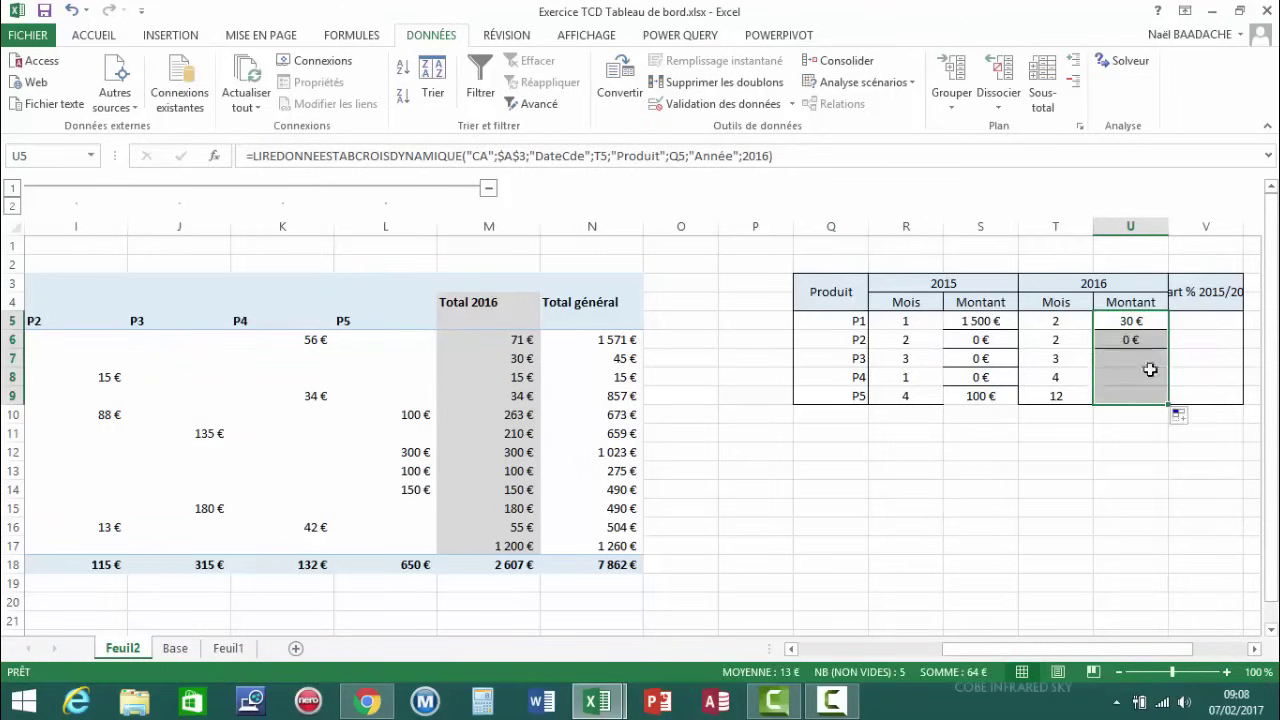
click(1130, 336)
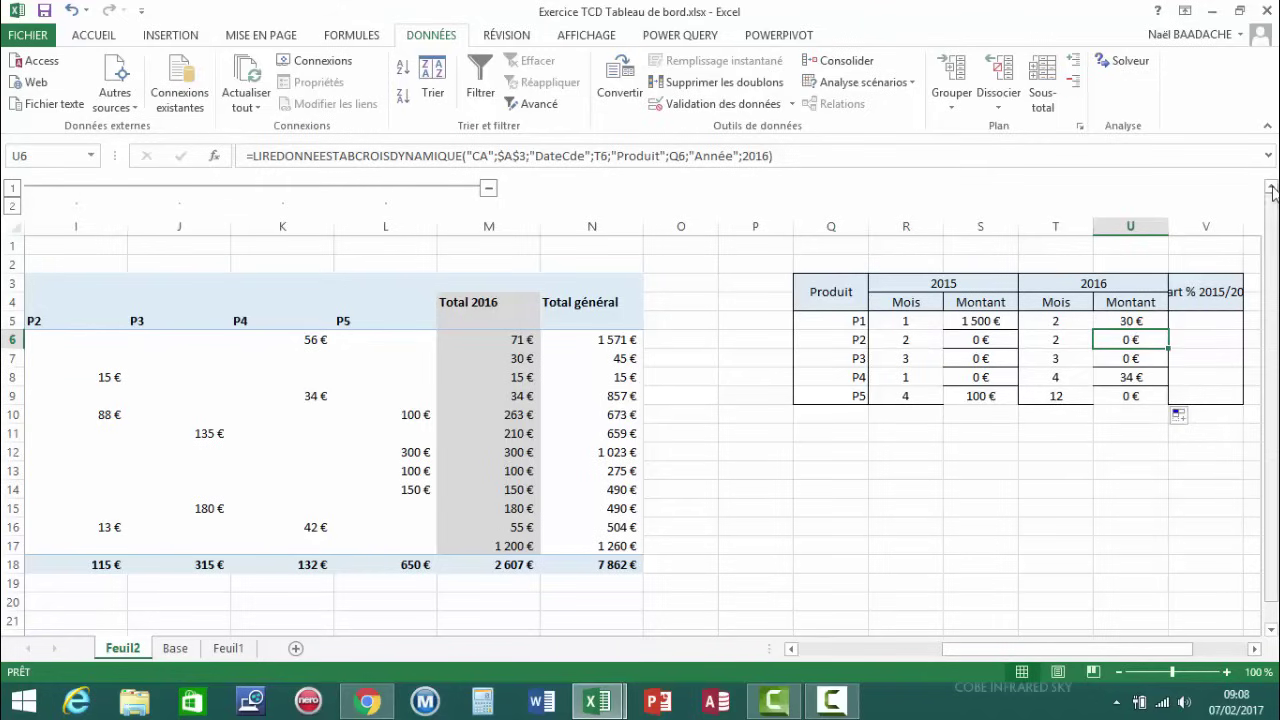
Check the dashboard's February 2016 amount for P1 against the matching February row and 2016 P1 column in the pivot table
click(1052, 321)
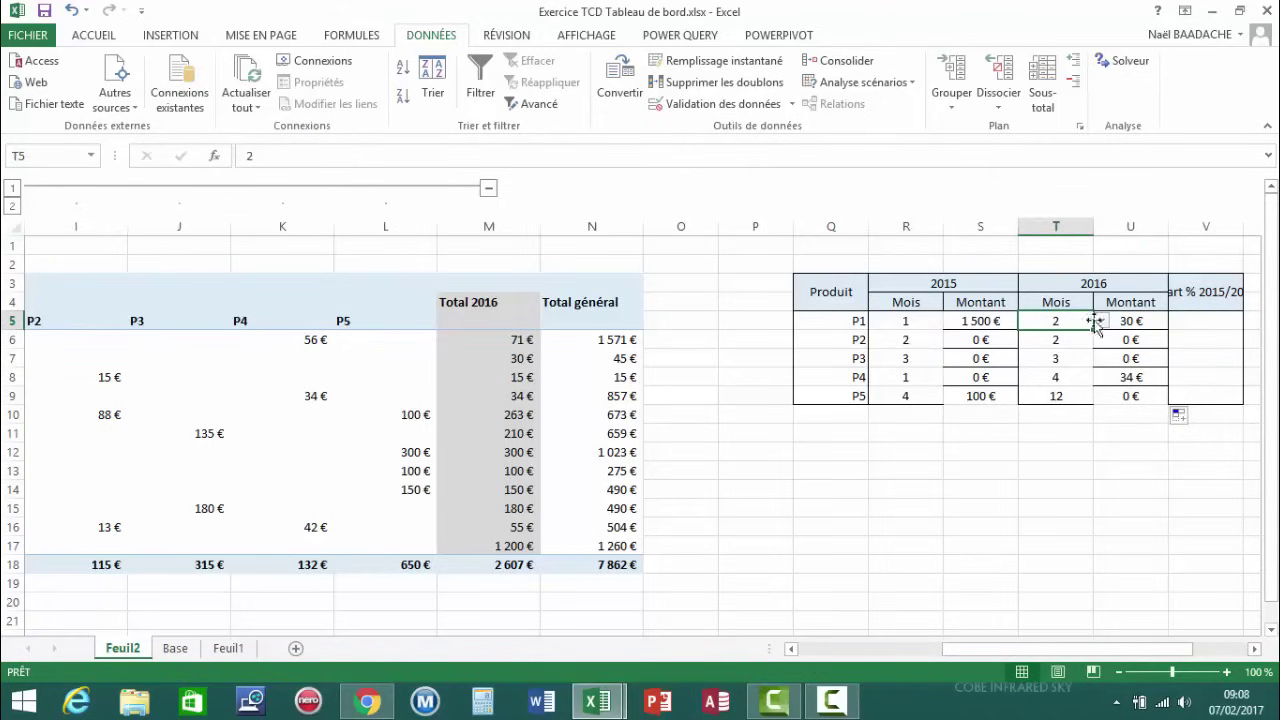
drag(952, 650, 910, 660)
click(212, 358)
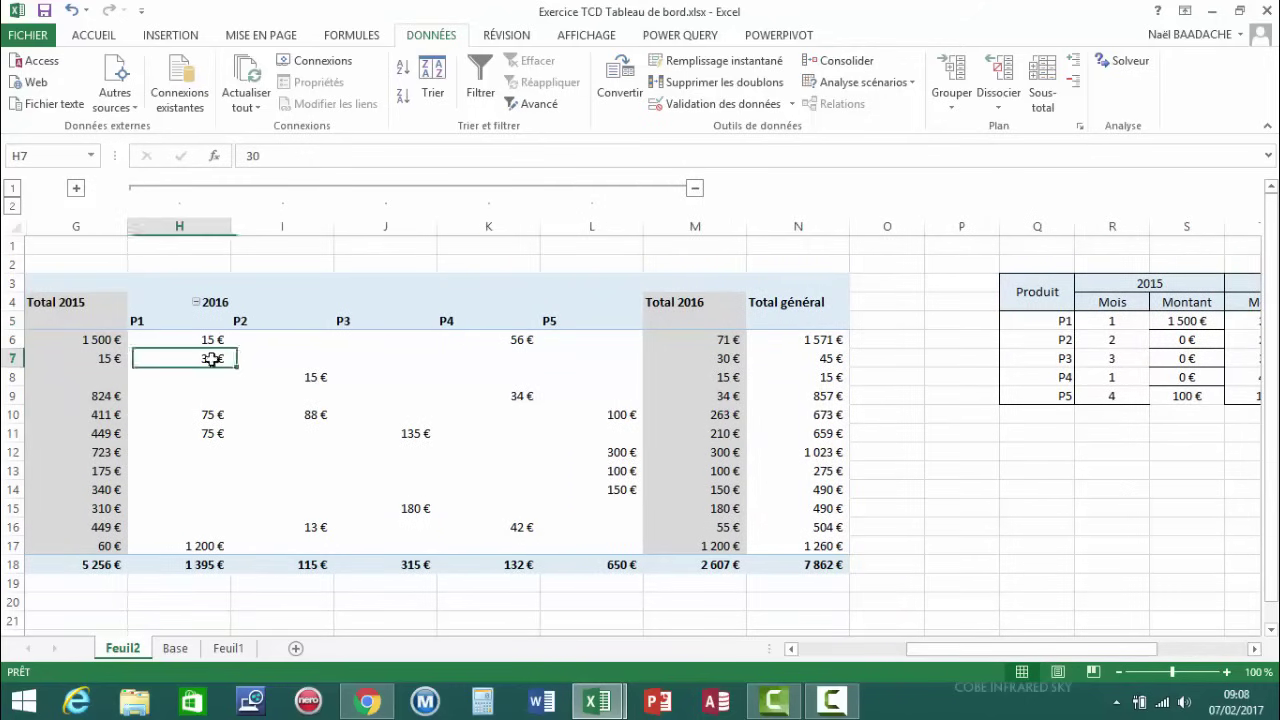
key(Home)
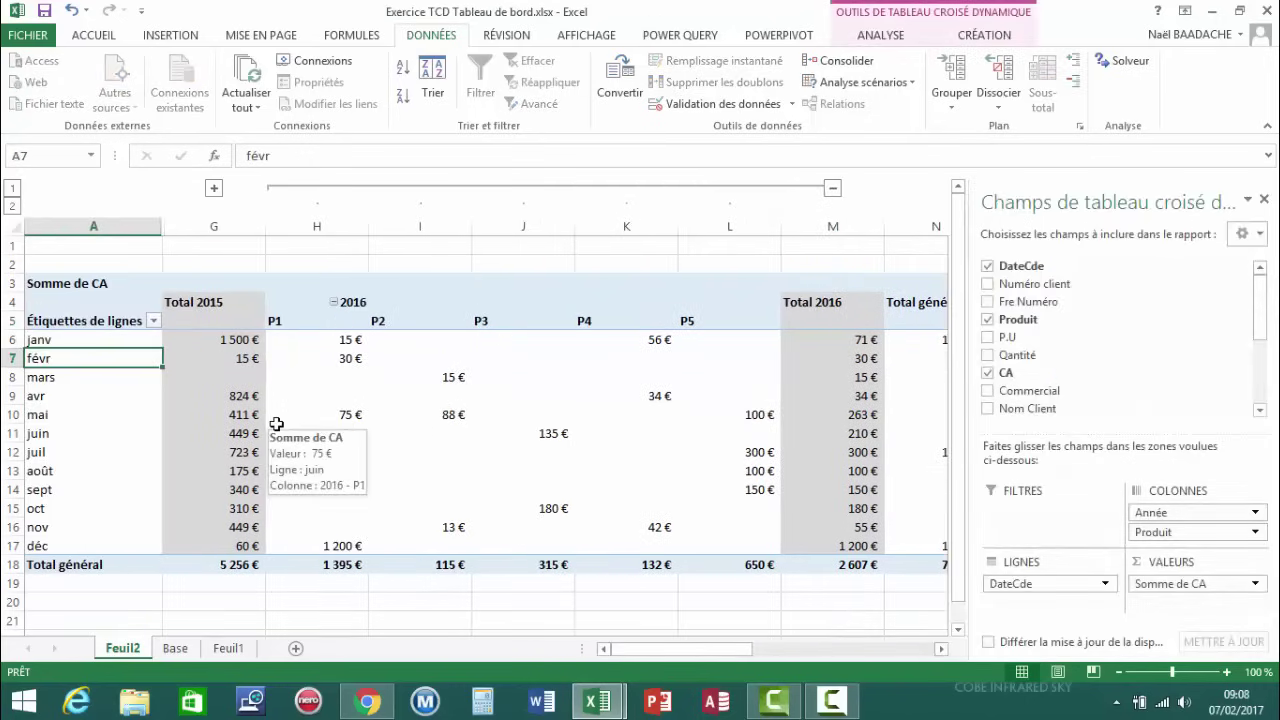
key(Right)
key(Right)
key(Up)
key(Up)
key(Up)
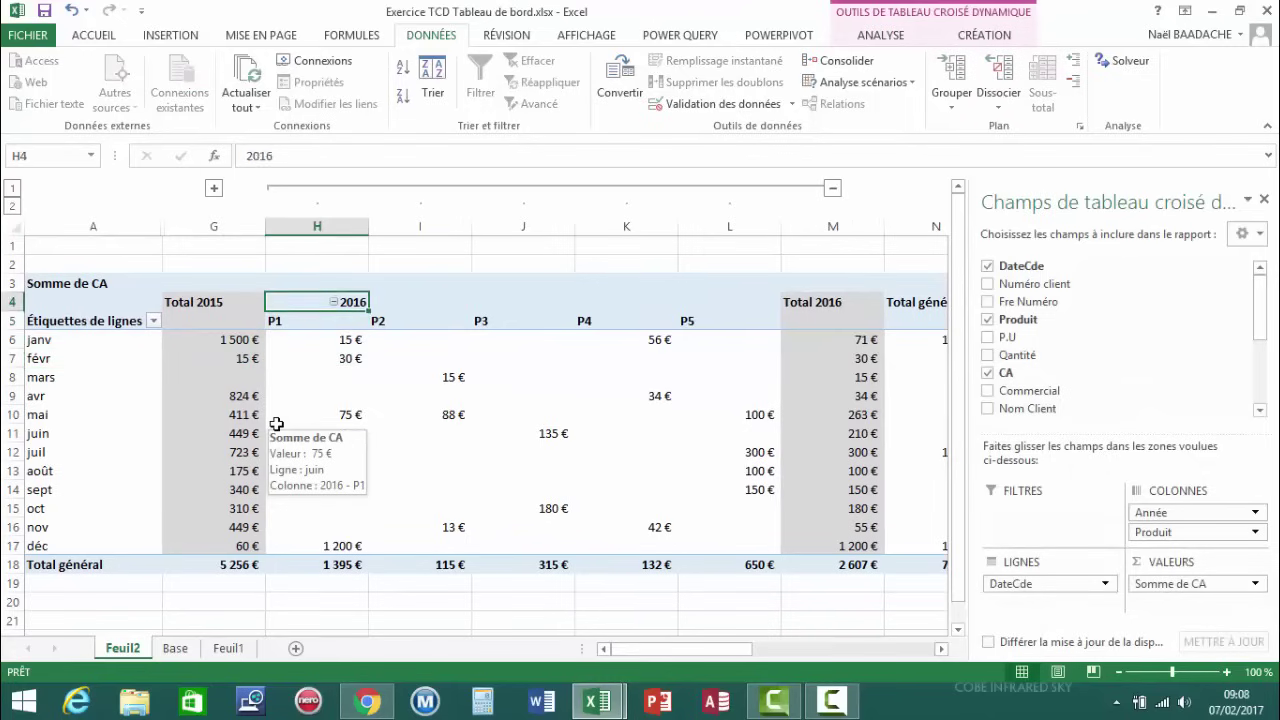
key(Down)
key(Down)
key(Down)
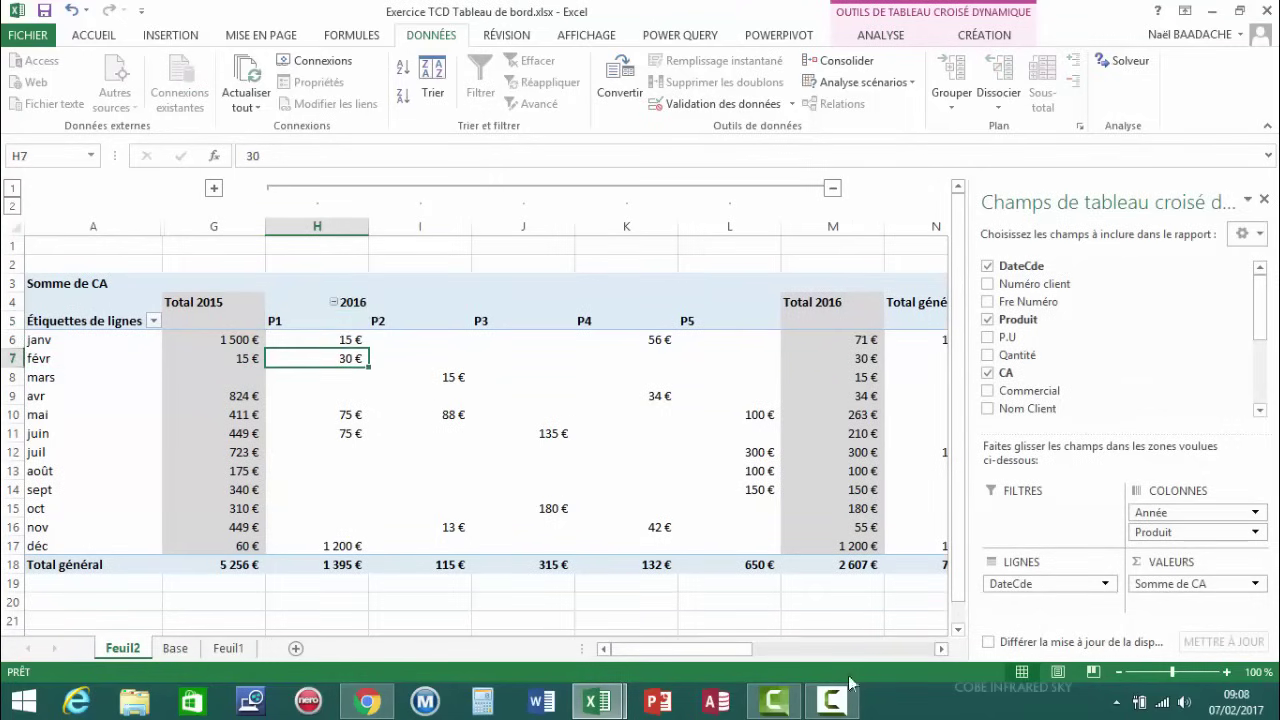
drag(722, 656, 758, 656)
click(794, 606)
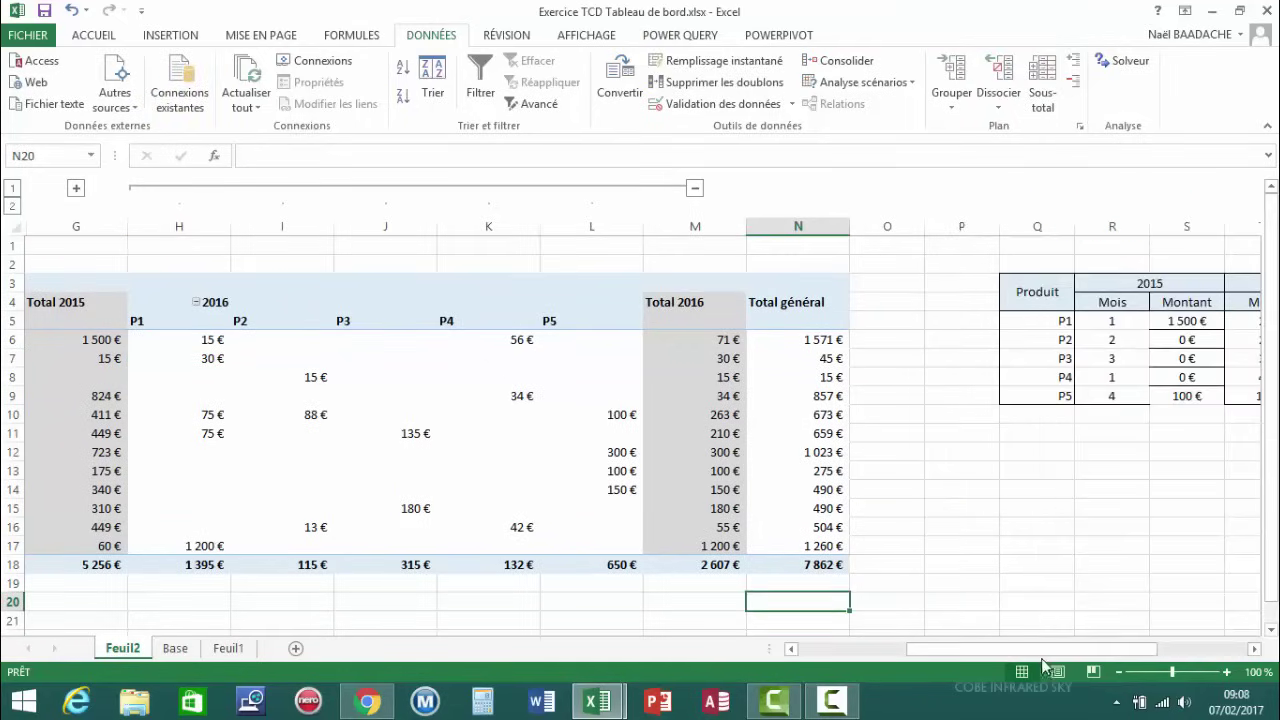
Widen column V of the dashboard so the full Ecart % 2015/2016 heading fits
drag(1043, 650, 1117, 650)
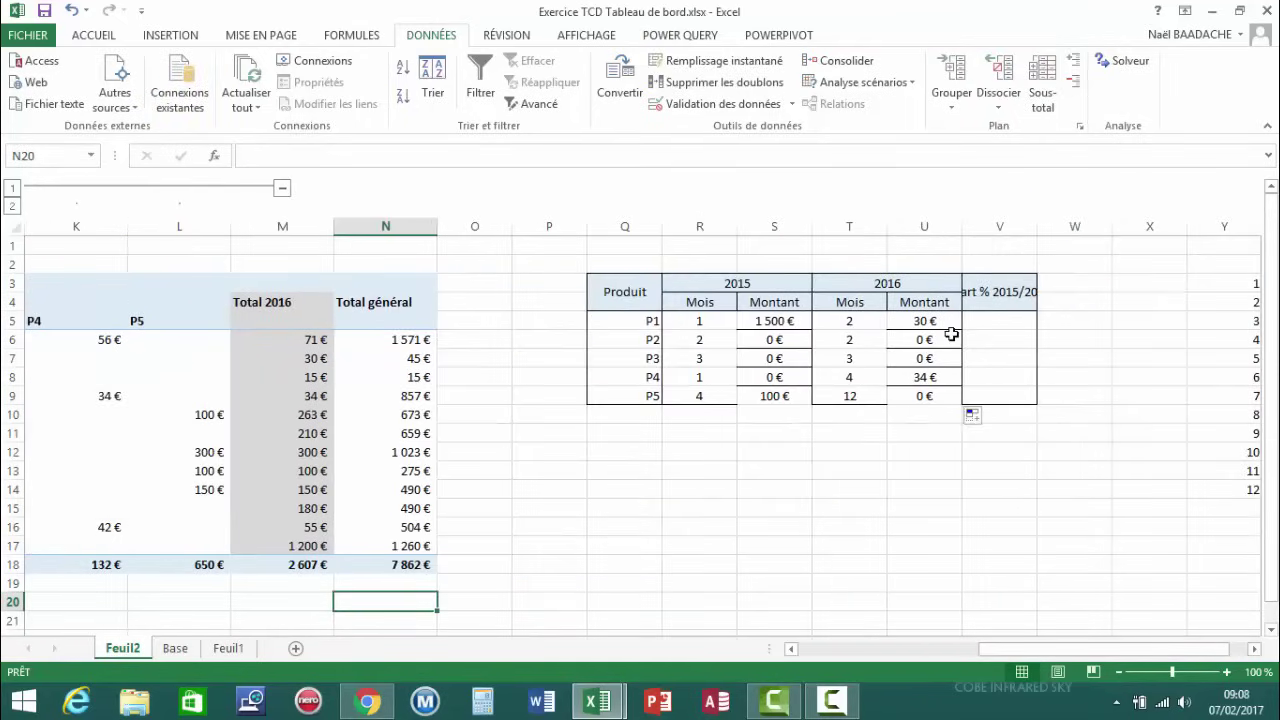
drag(1036, 226, 1078, 226)
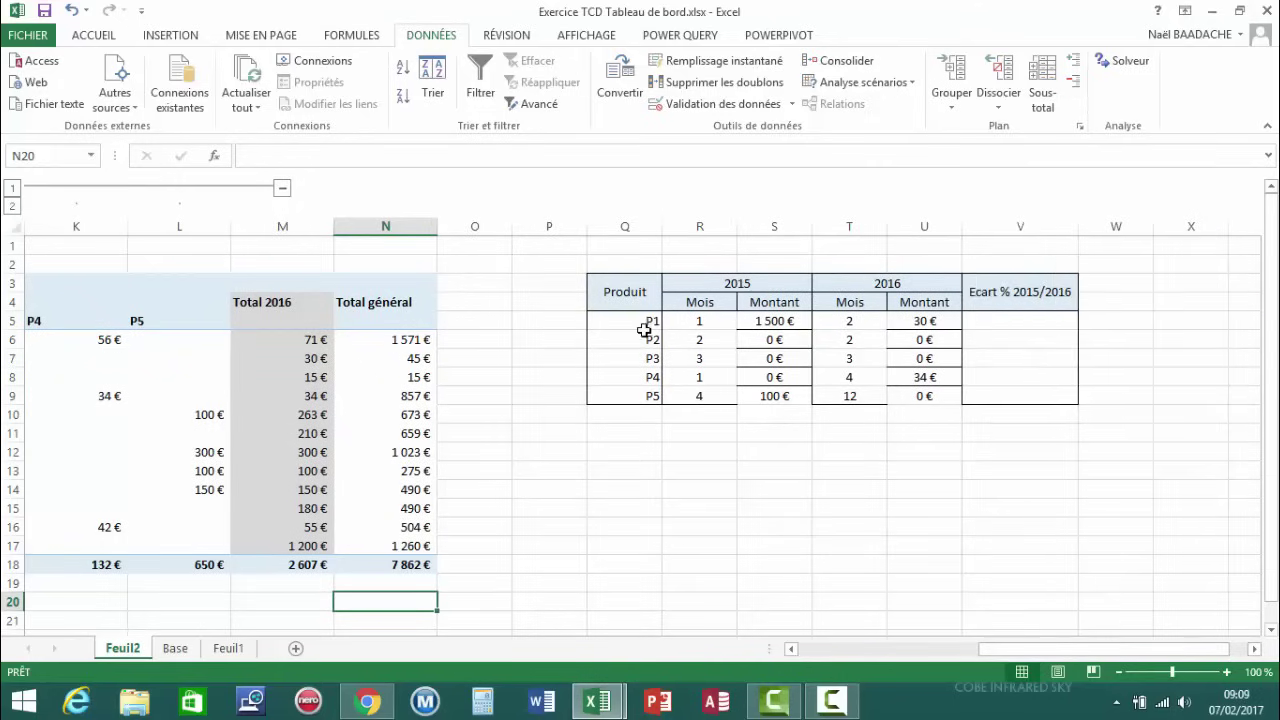
click(1017, 322)
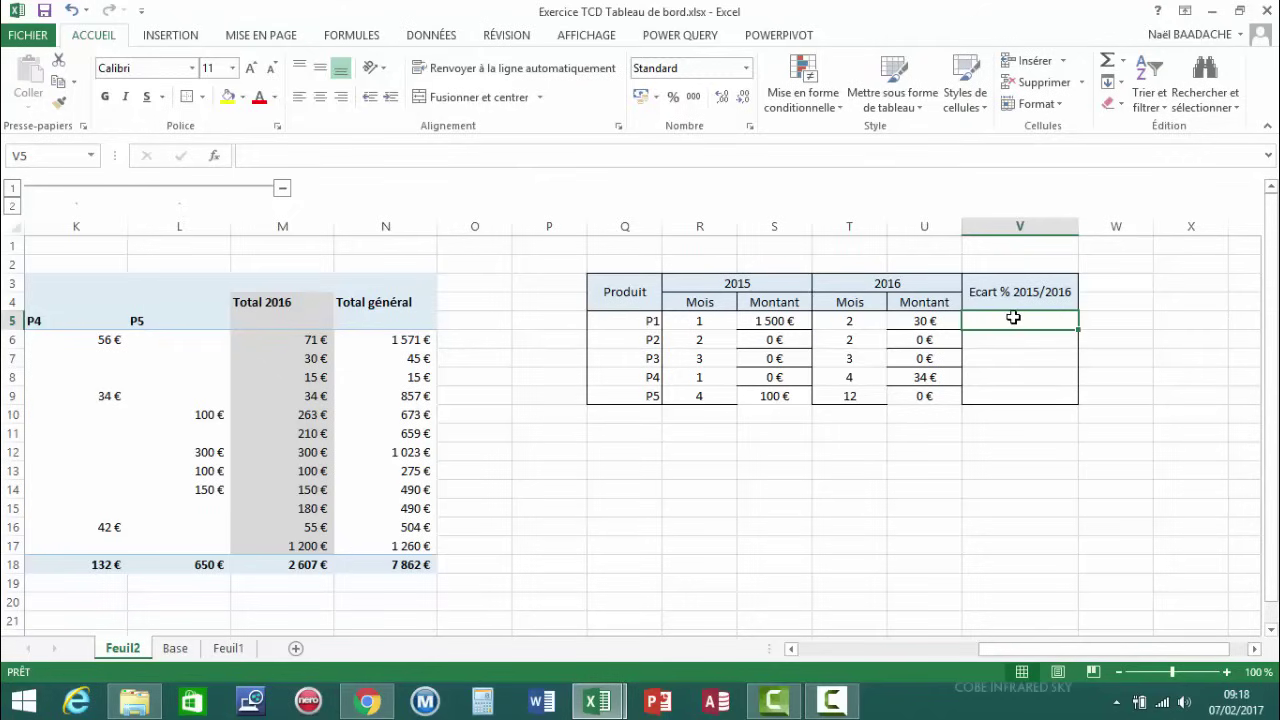
drag(1013, 317, 1010, 391)
click(1001, 321)
Enter the sample variance calculation =(30-1500)/1500 in the empty cell S13 below the dashboard table
click(786, 473)
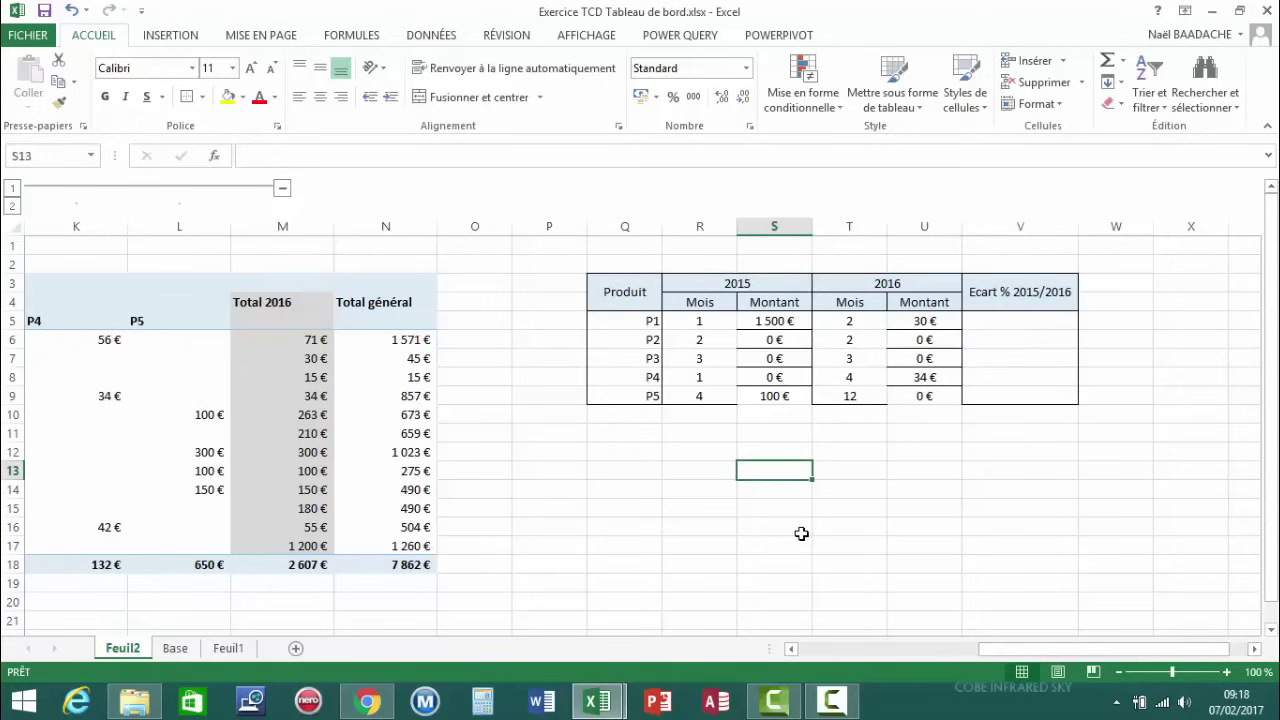
text(=30-)
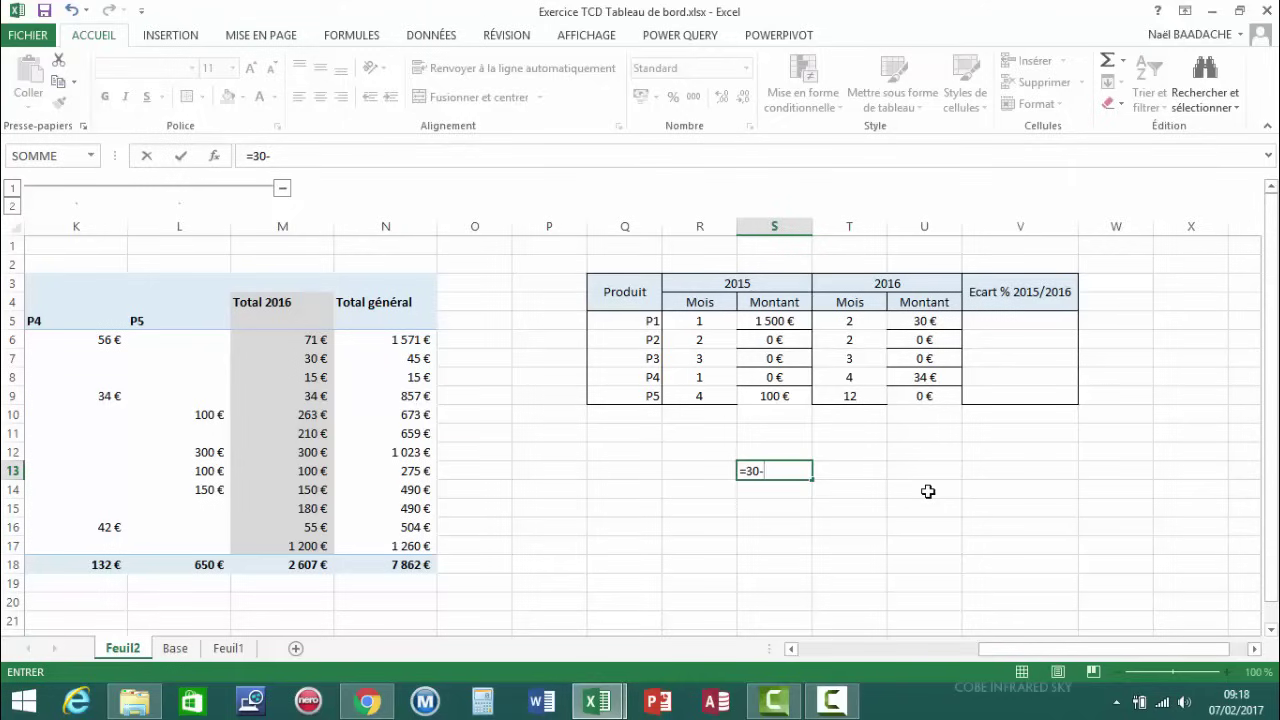
text(1500)
click(748, 471)
text(()
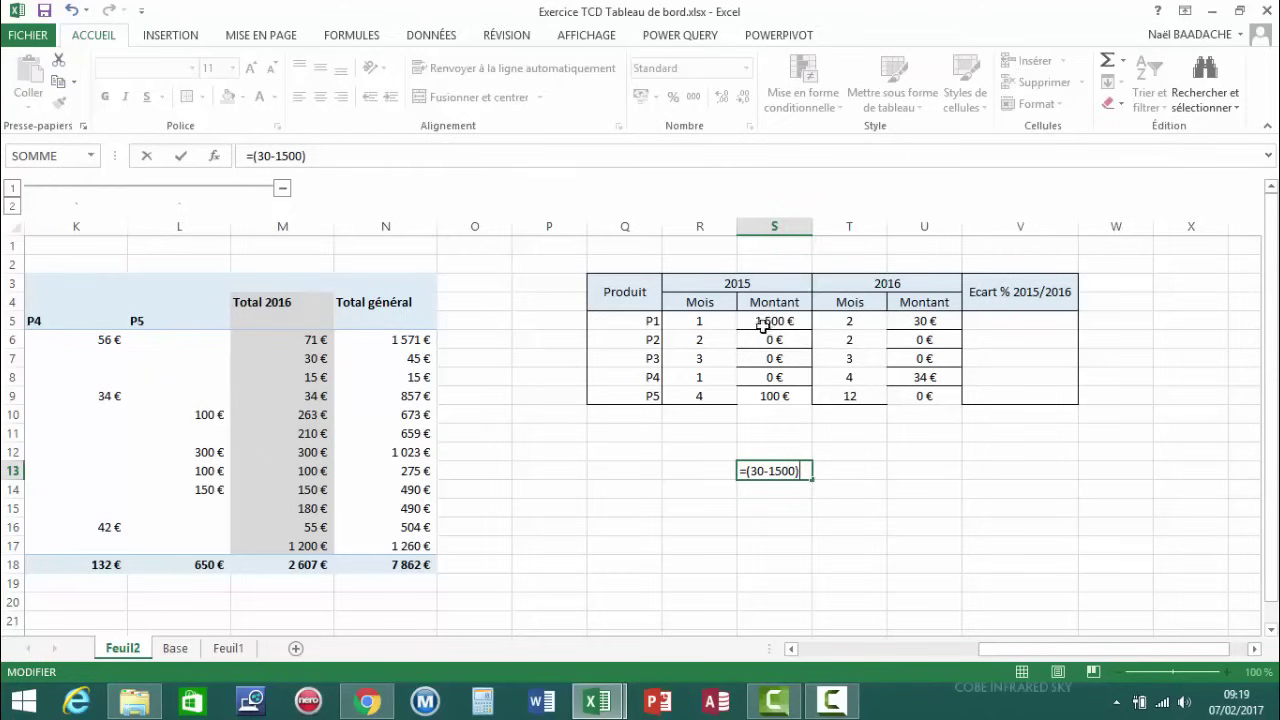
text(/1500)
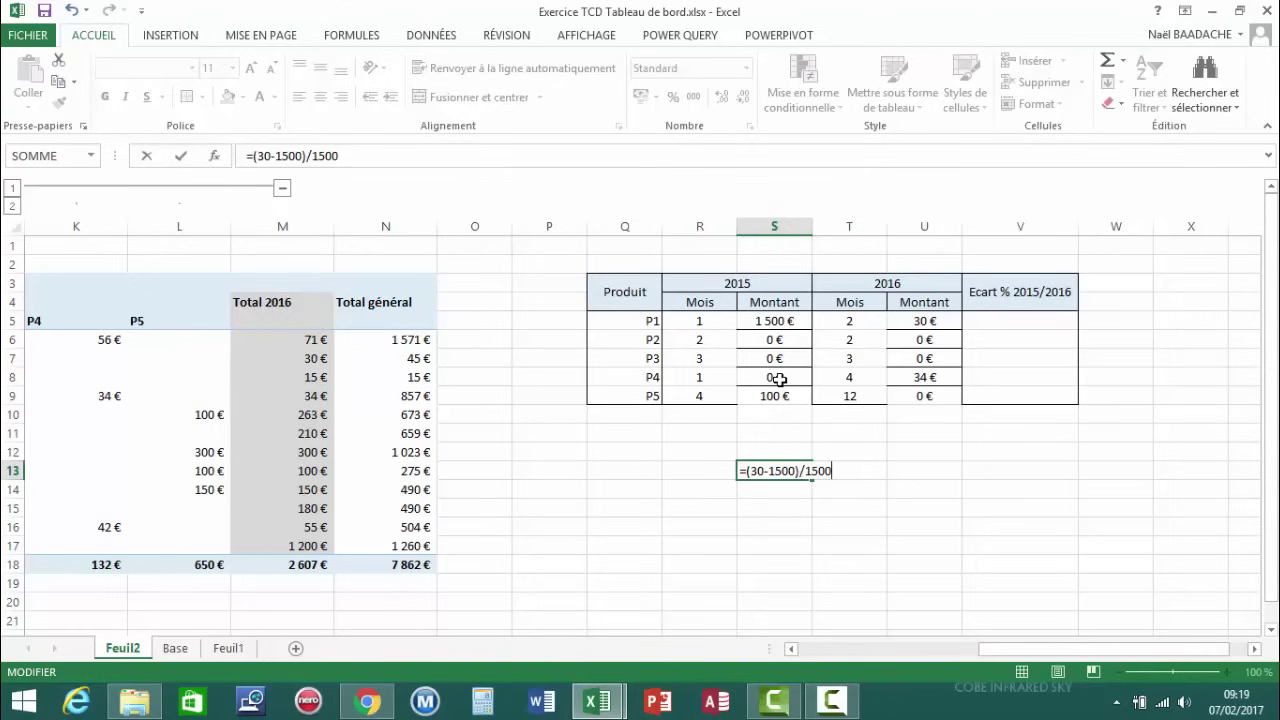
key(ctrl+Return)
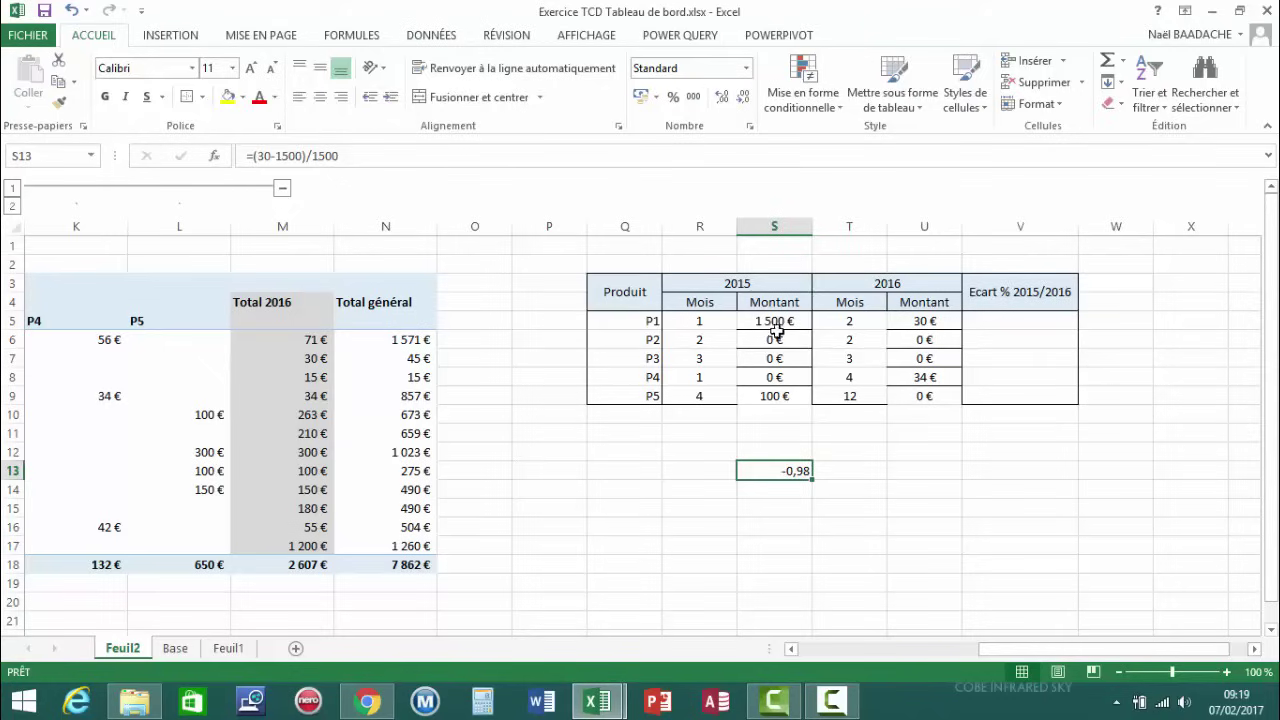
Set the 2016 month for P1 in T5 to 1
click(878, 323)
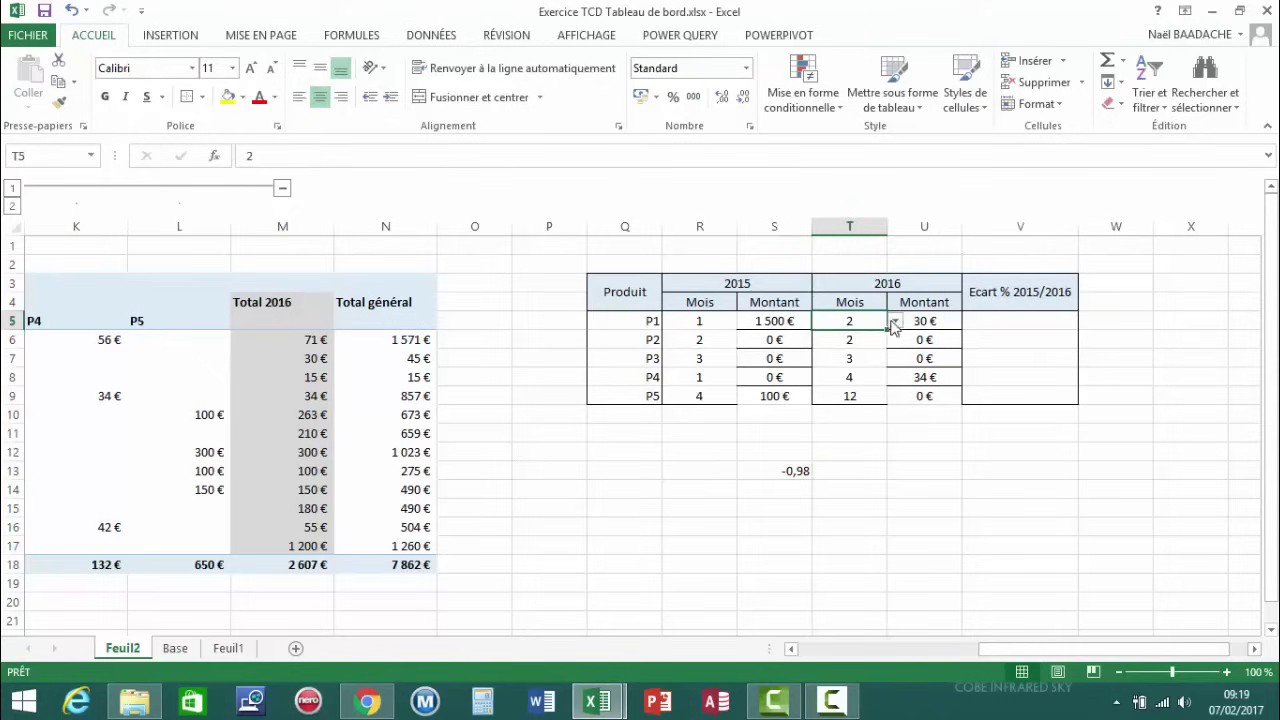
click(895, 321)
click(830, 337)
Replace the 30 in the S13 sample calculation with 15, making it =(15-1500)/1500
click(797, 468)
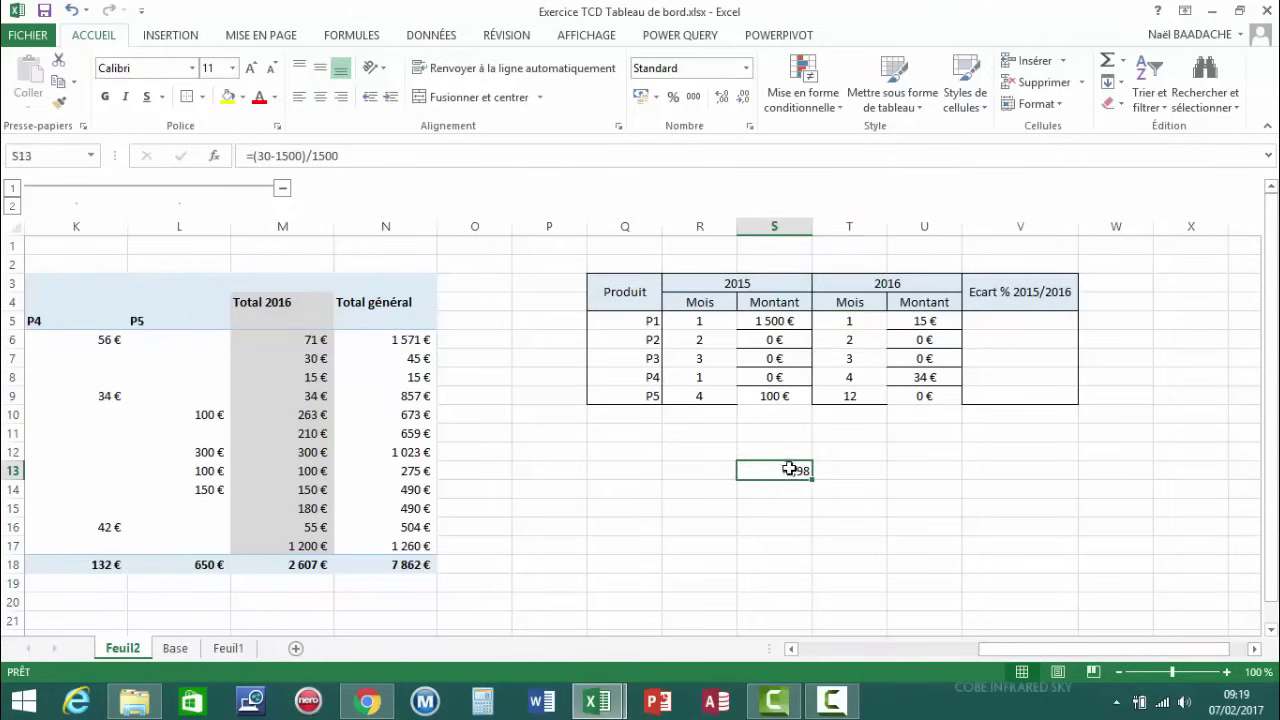
click(260, 156)
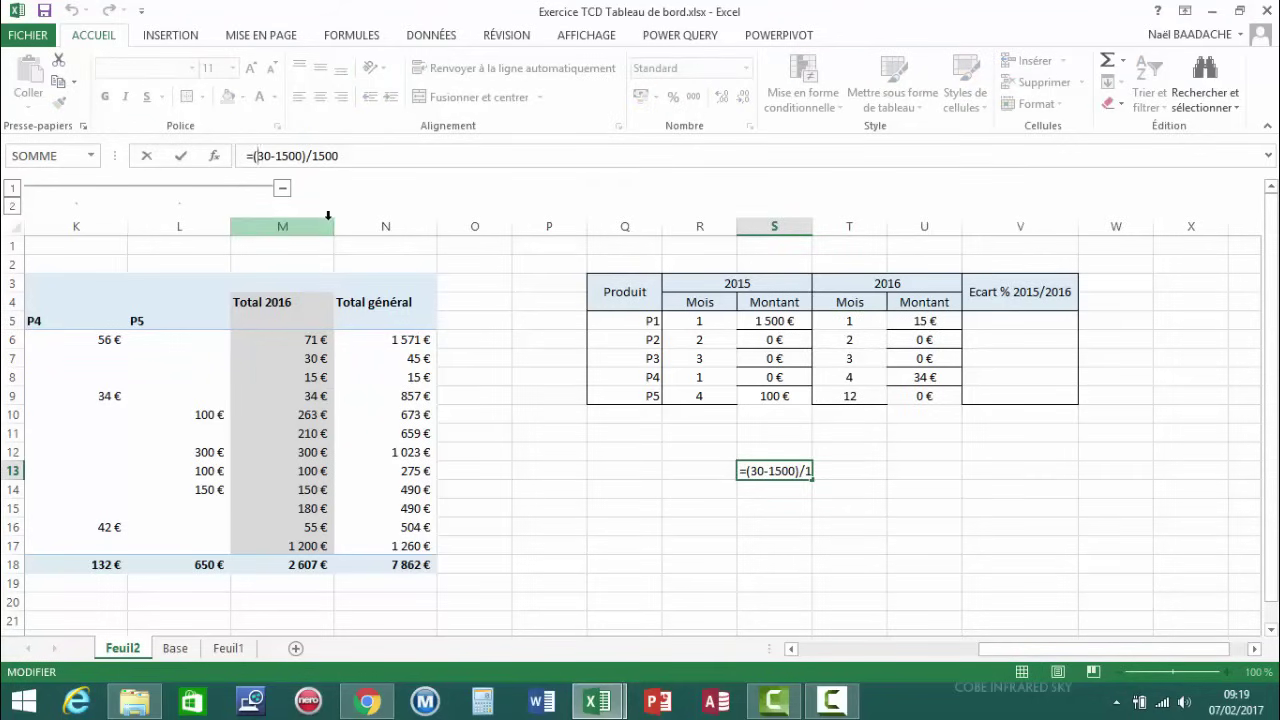
key(Delete)
key(Delete)
text(15)
key(Return)
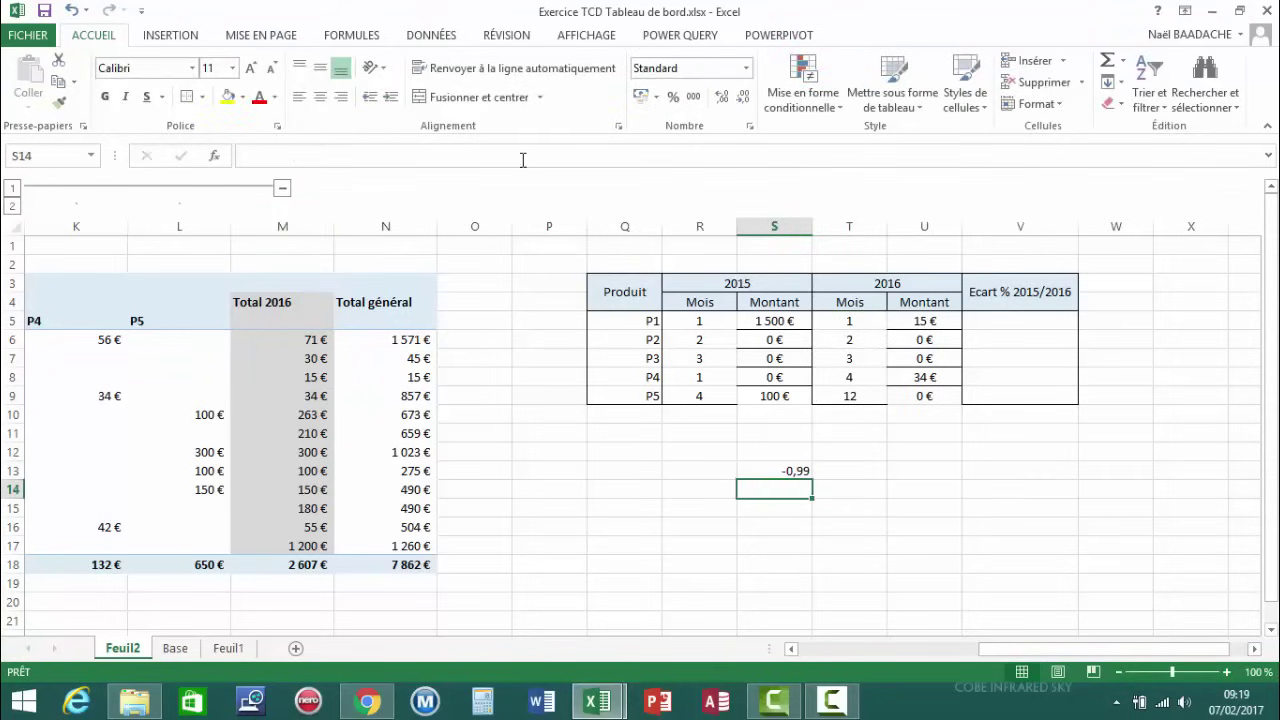
click(781, 471)
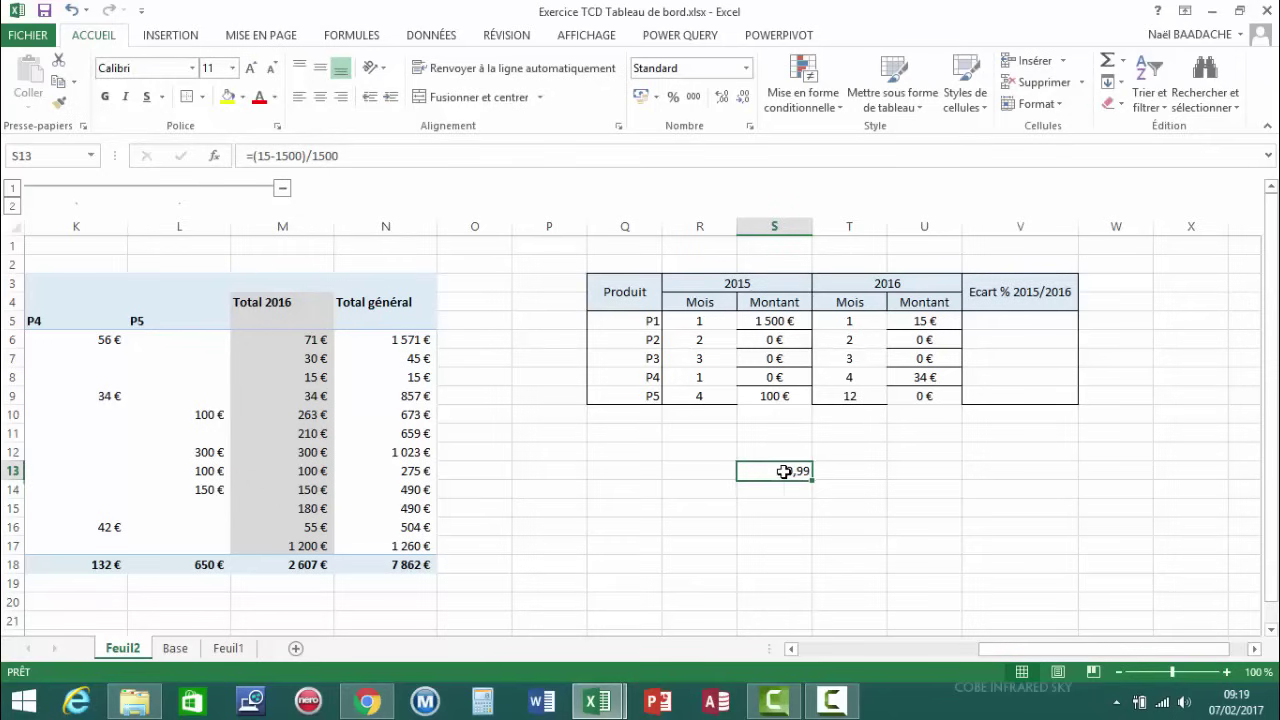
Begin an SI formula in the P1 Ecart % cell V5 that returns 1 when the 2015 amount S5 equals 0
click(783, 318)
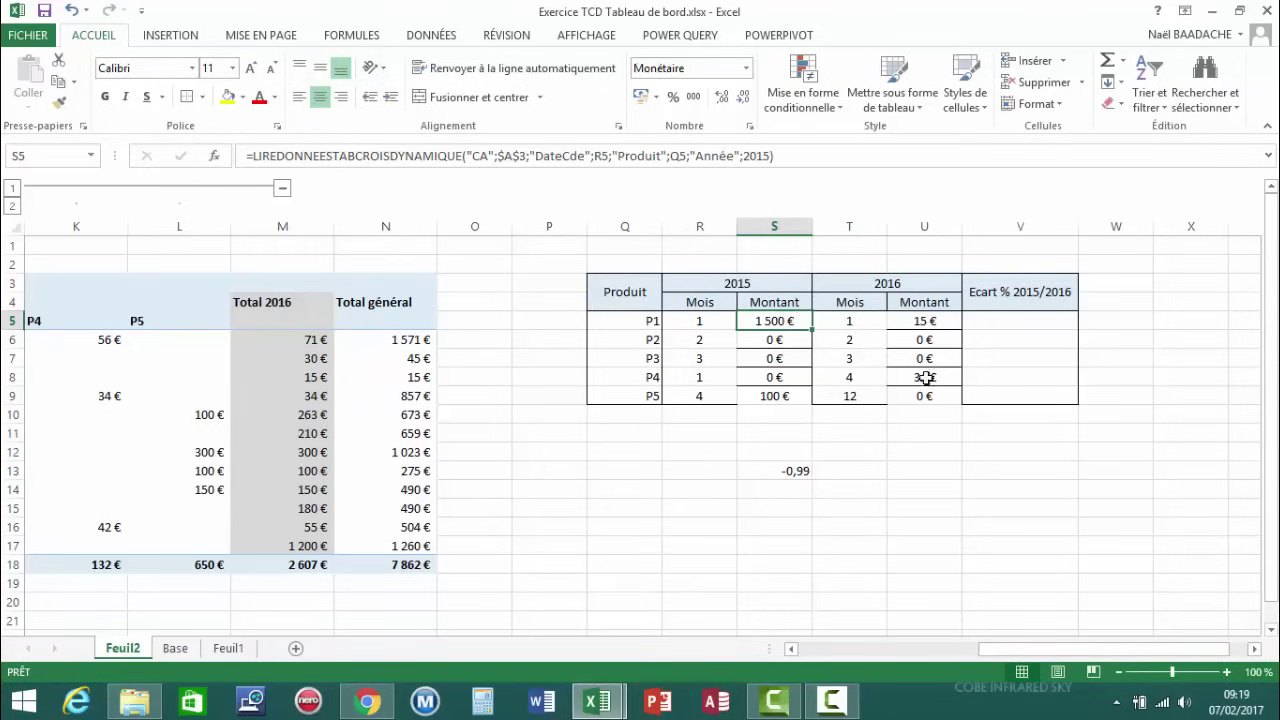
click(1006, 320)
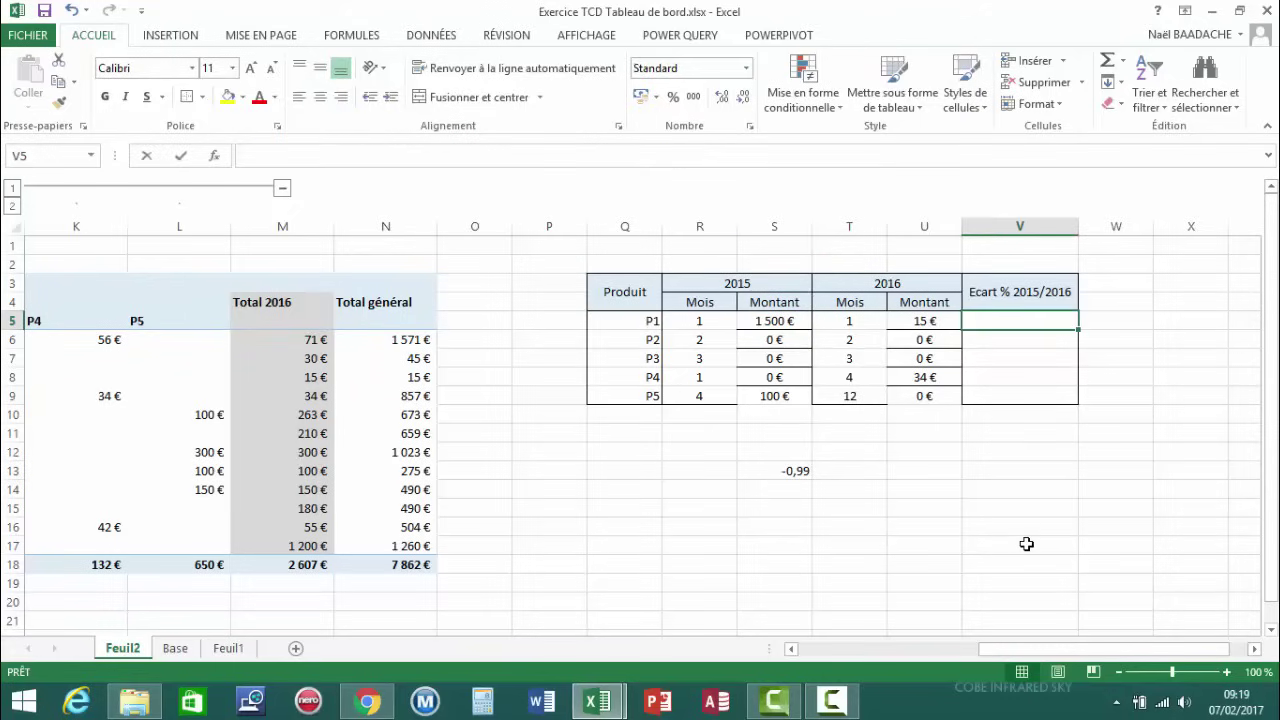
text(=)
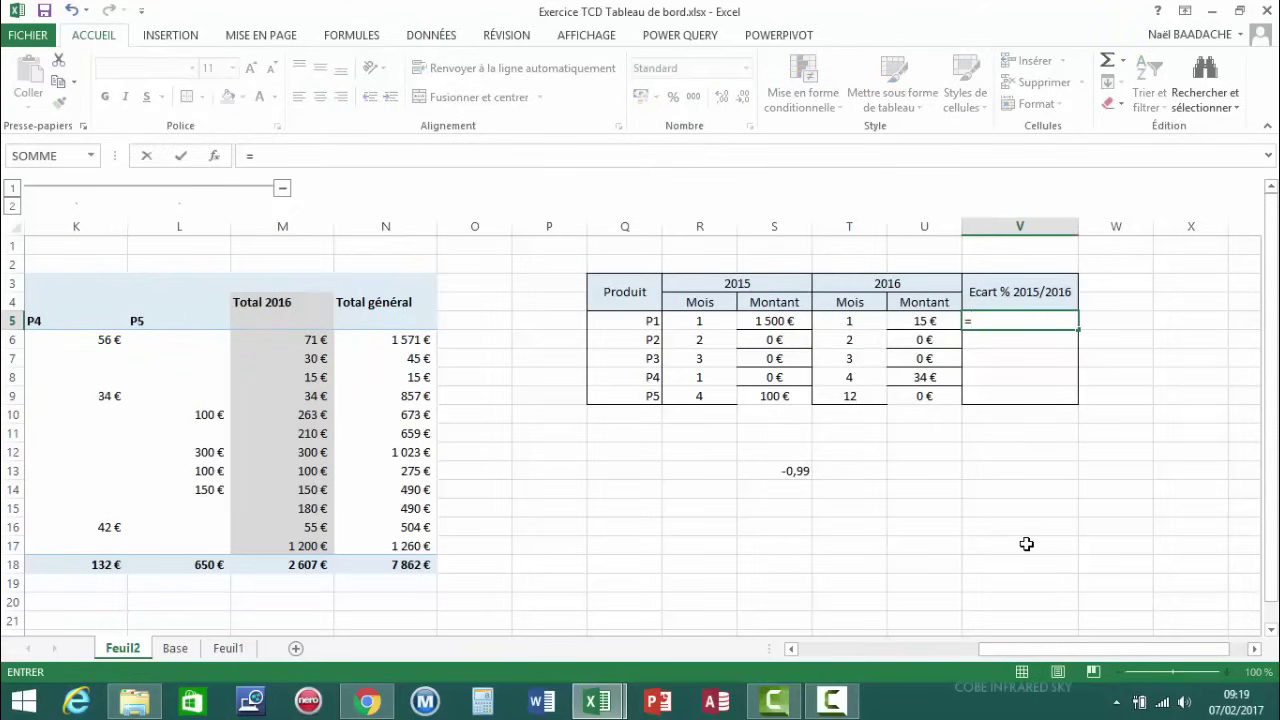
text(si()
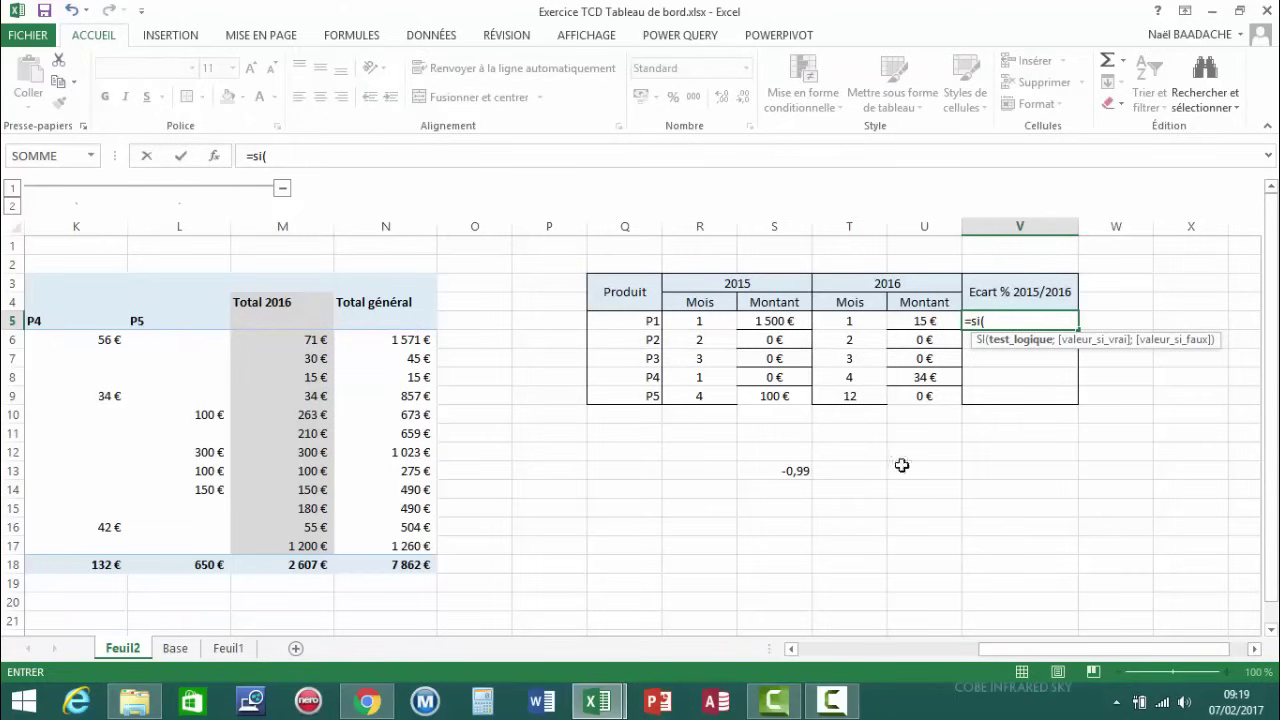
click(765, 321)
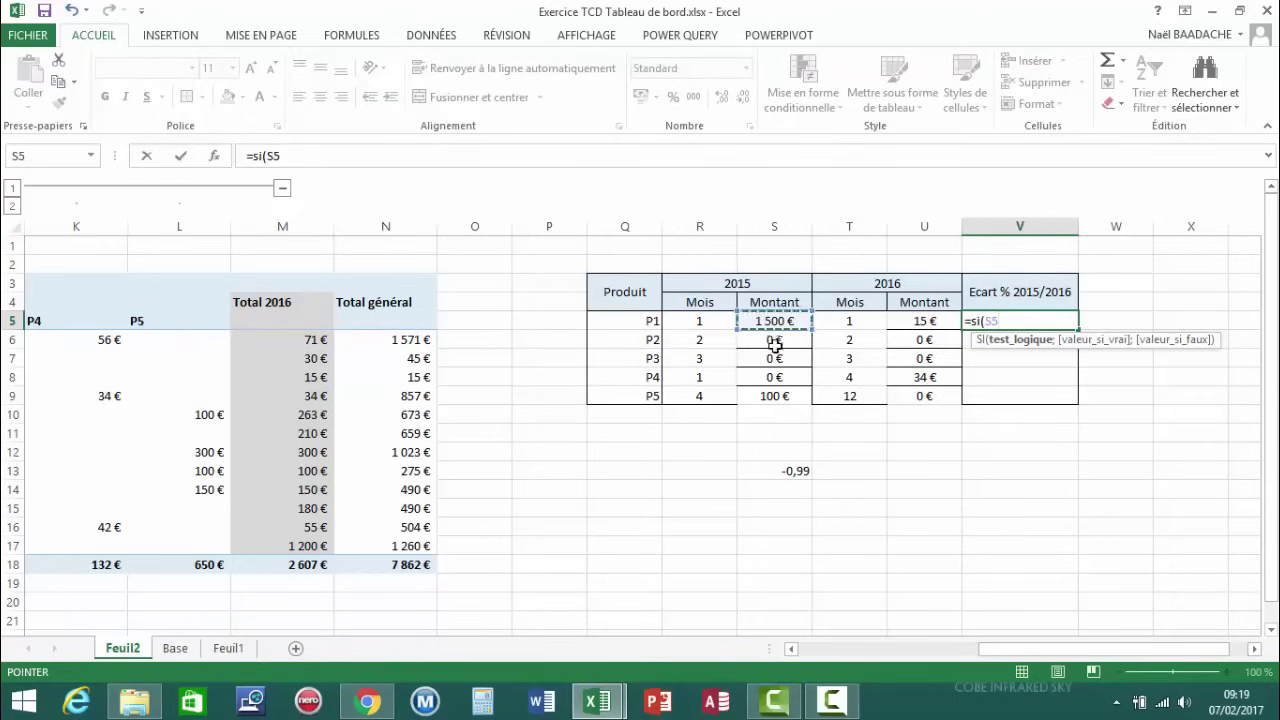
text(=)
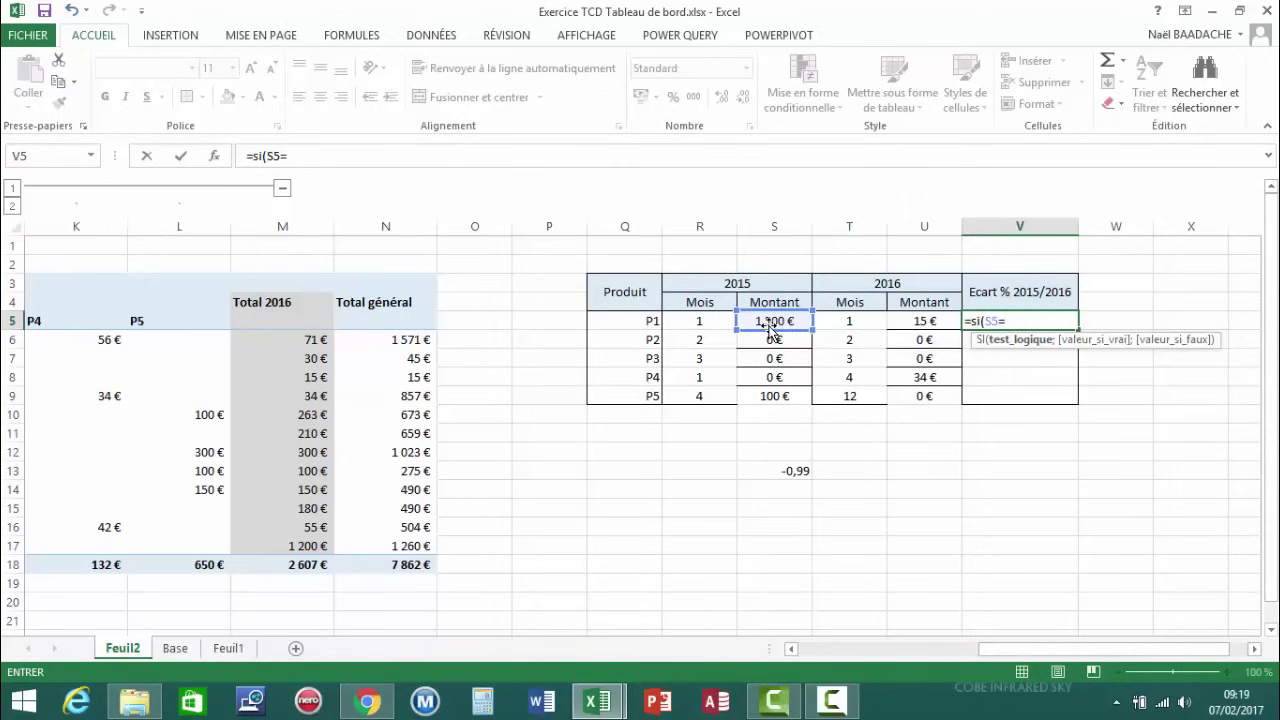
text(0;)
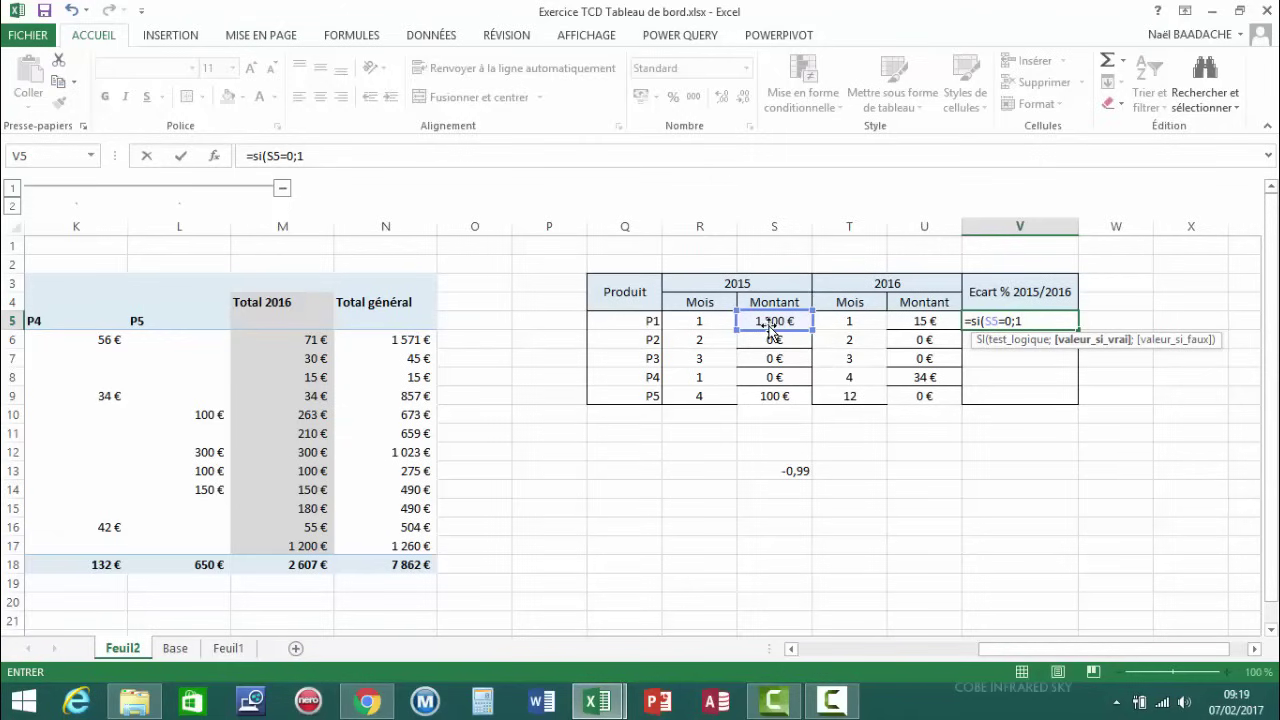
text(1;)
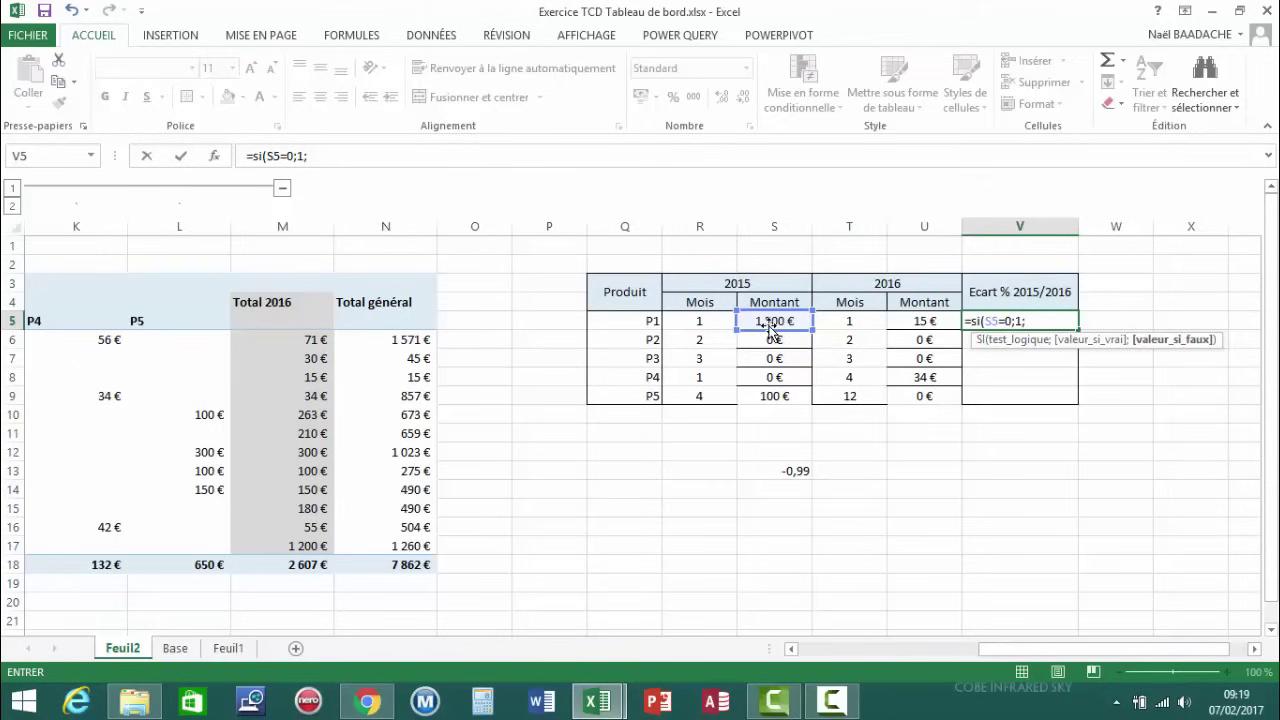
Extend the V5 formula with a nested SI that returns -1 when the 2016 amount U5 equals 0
text(si()
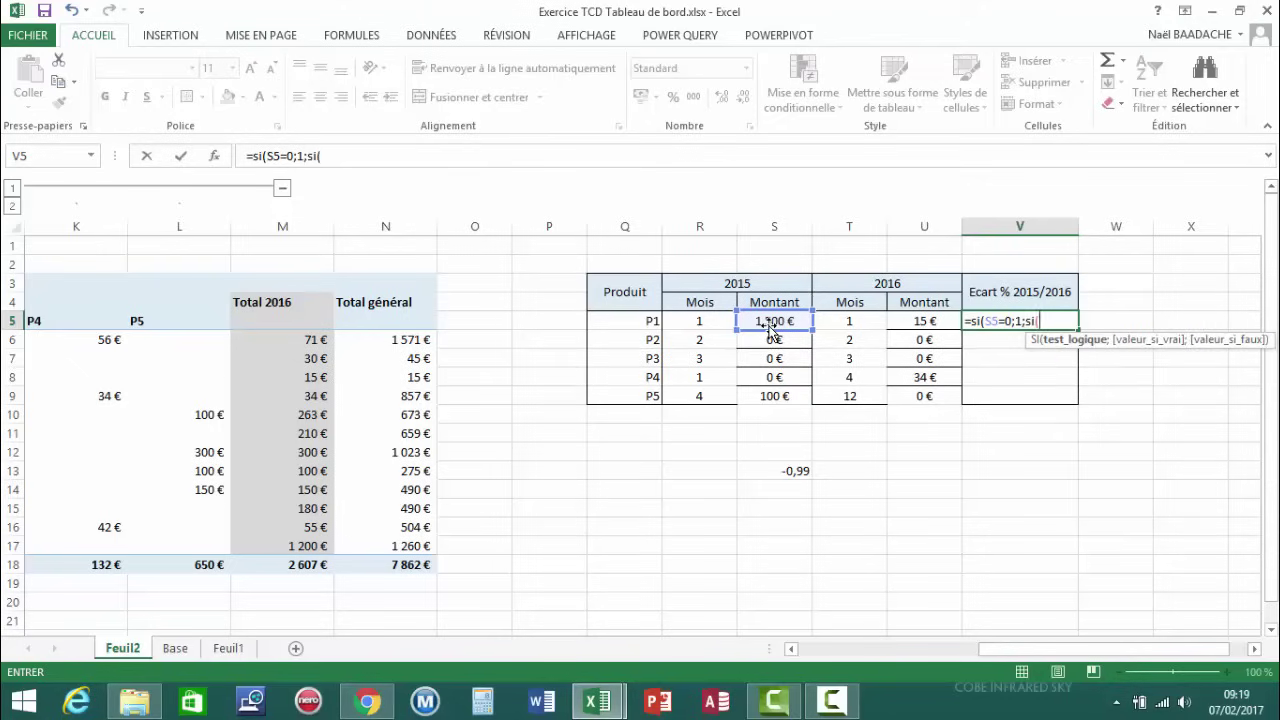
click(918, 322)
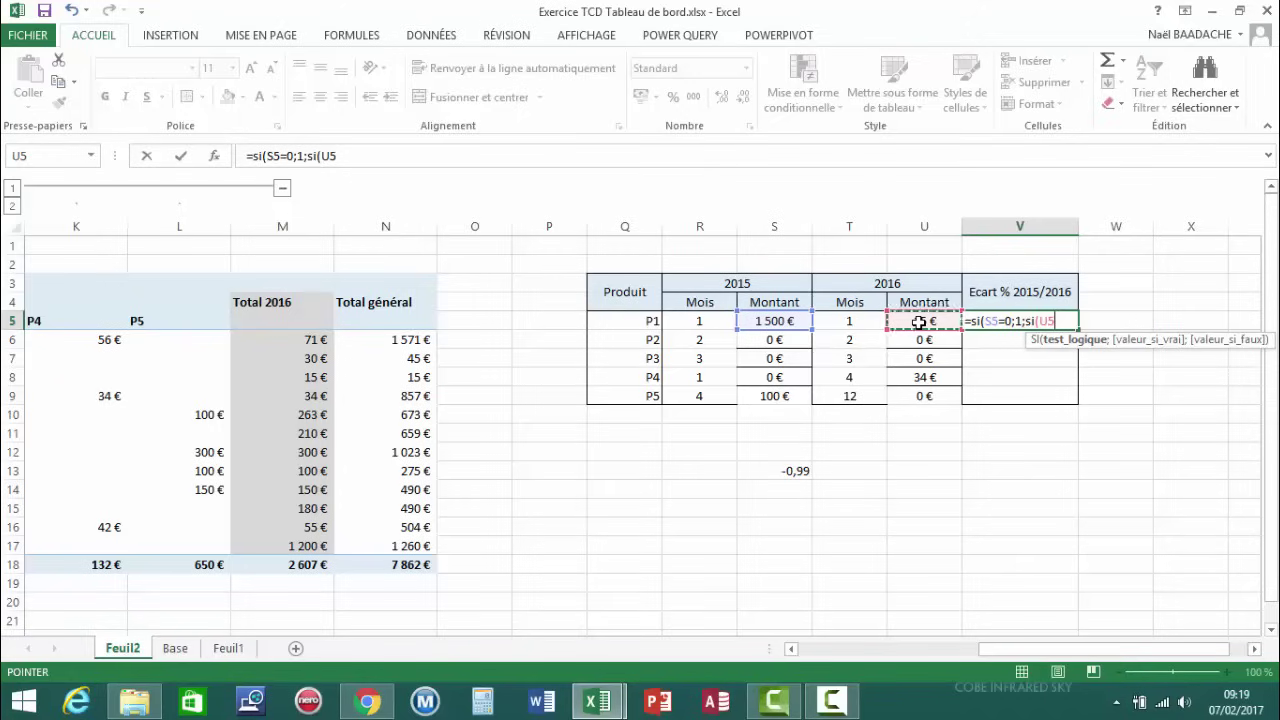
text(=0)
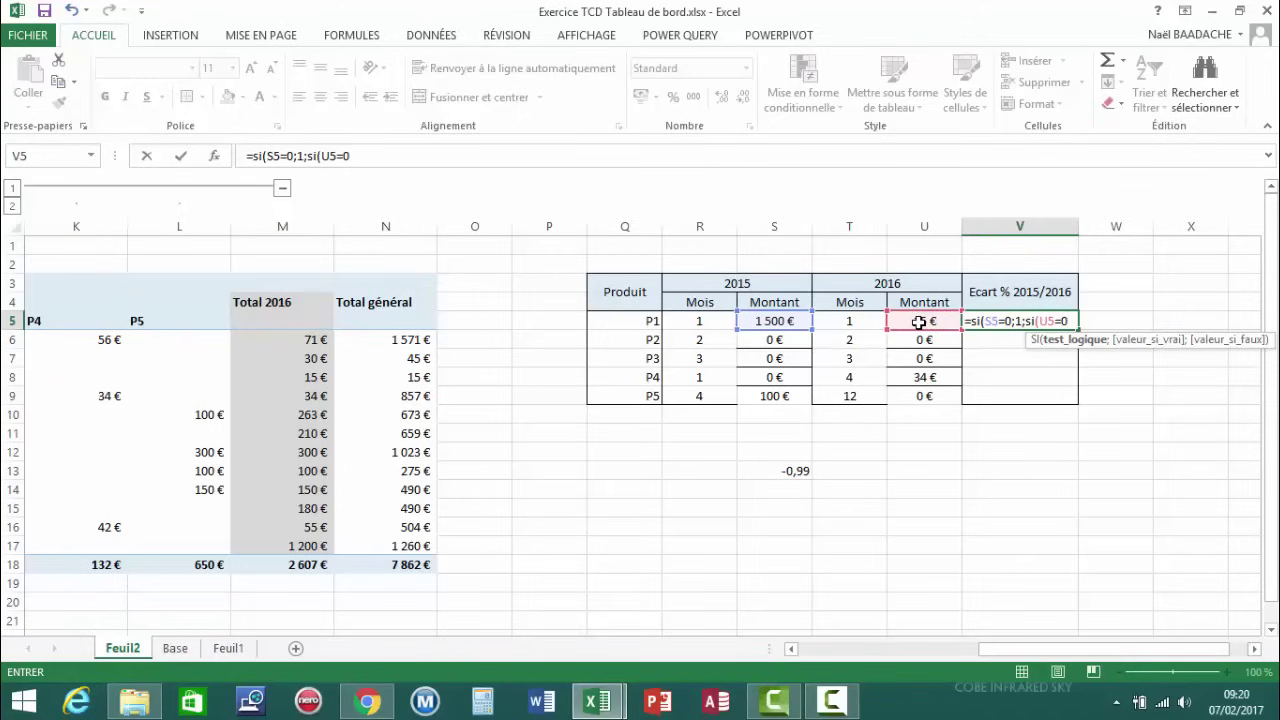
text(;)
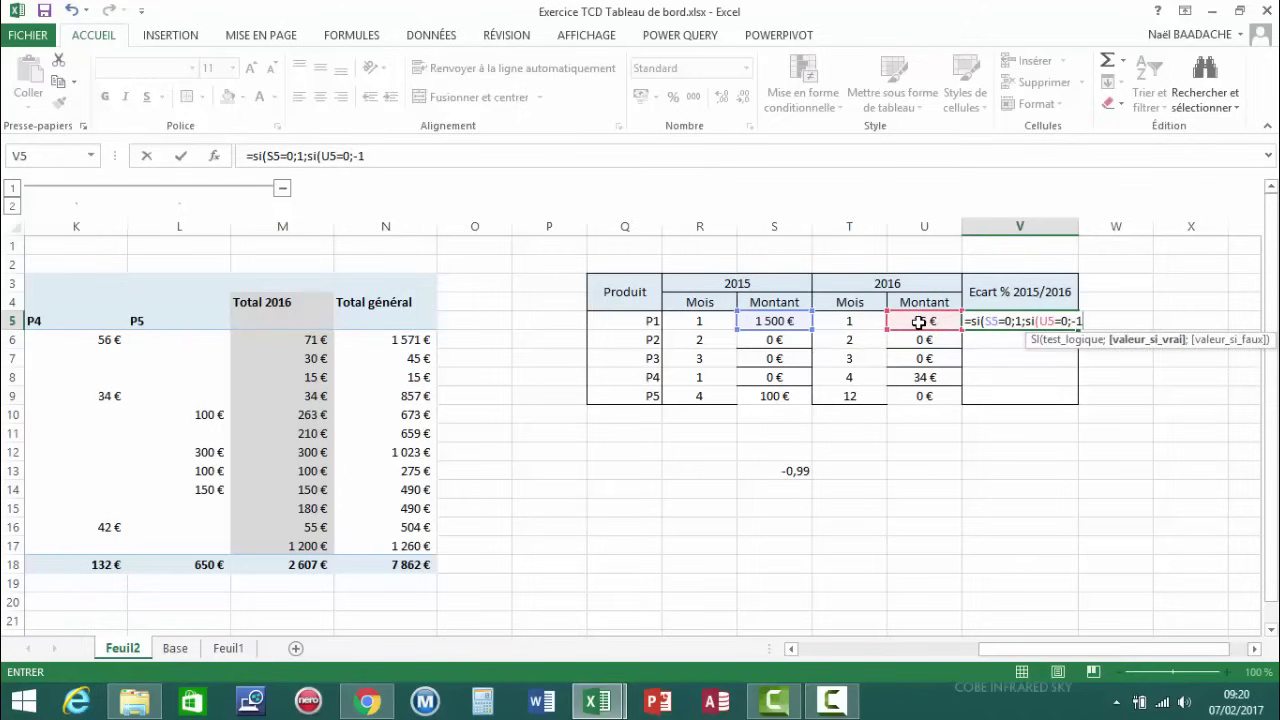
text(-1;)
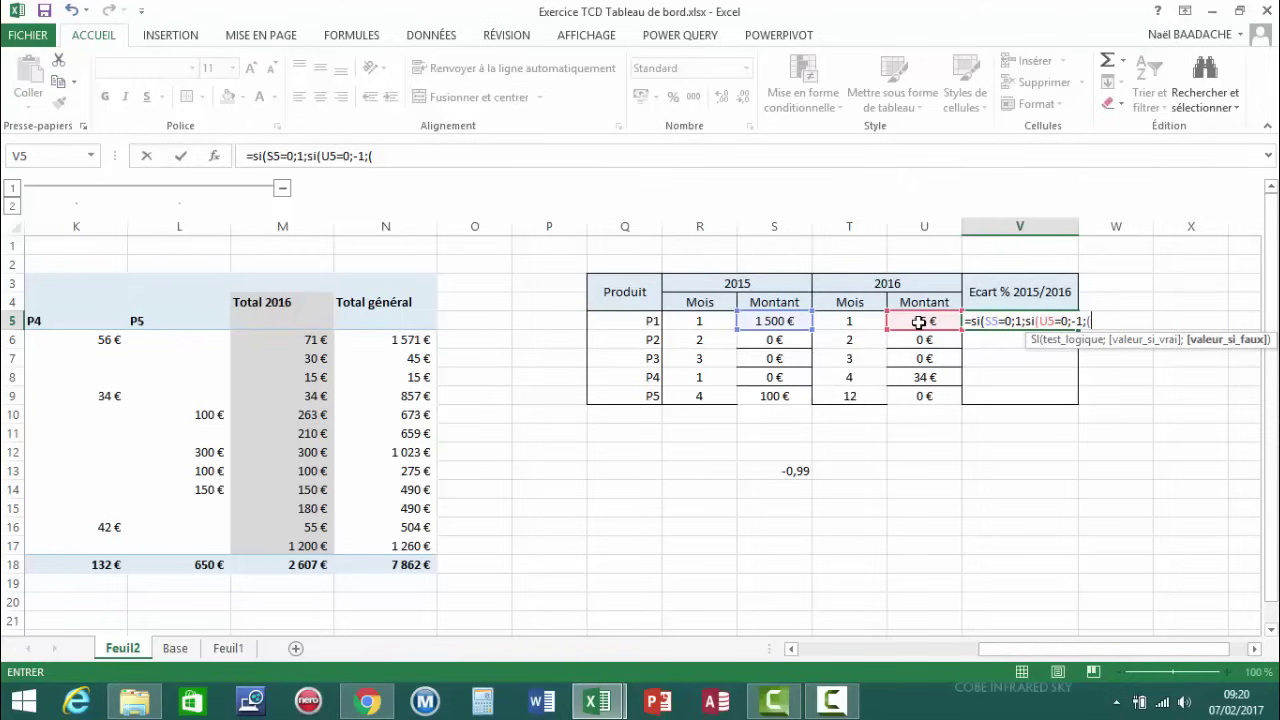
Complete the V5 formula with (U5-S5)/S5 as the remaining case and enter it
text(()
click(918, 321)
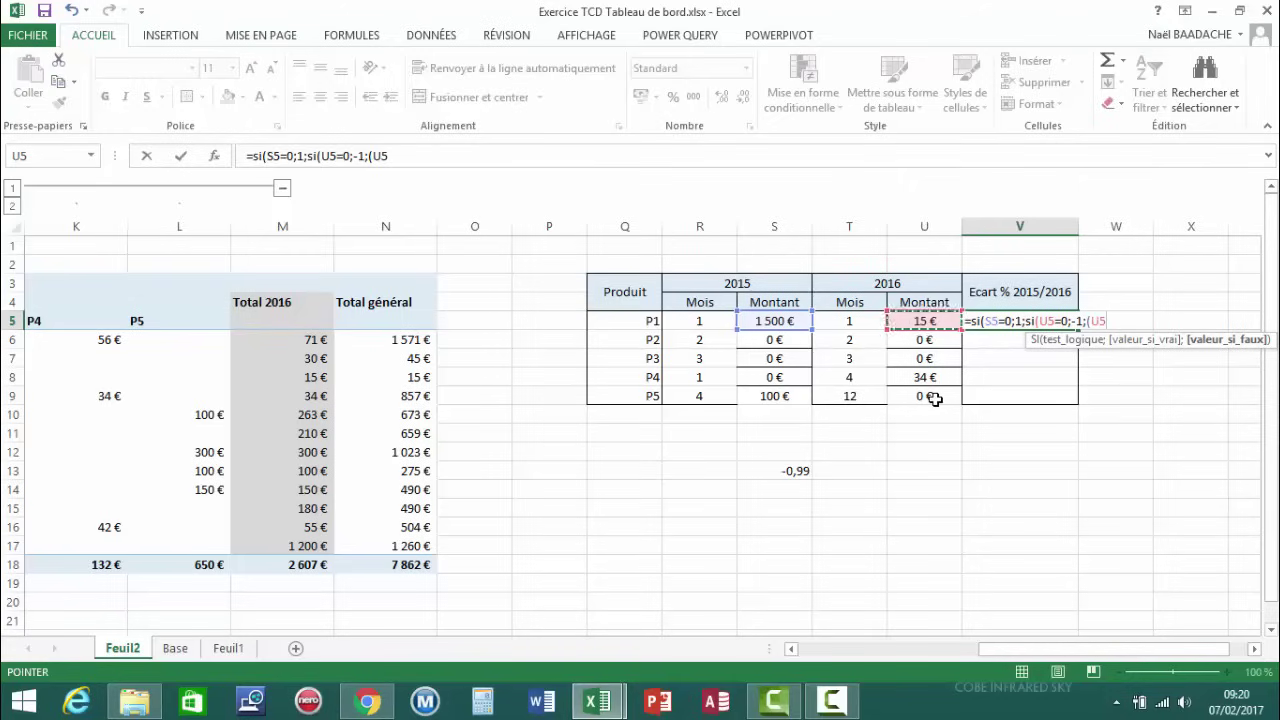
text(-)
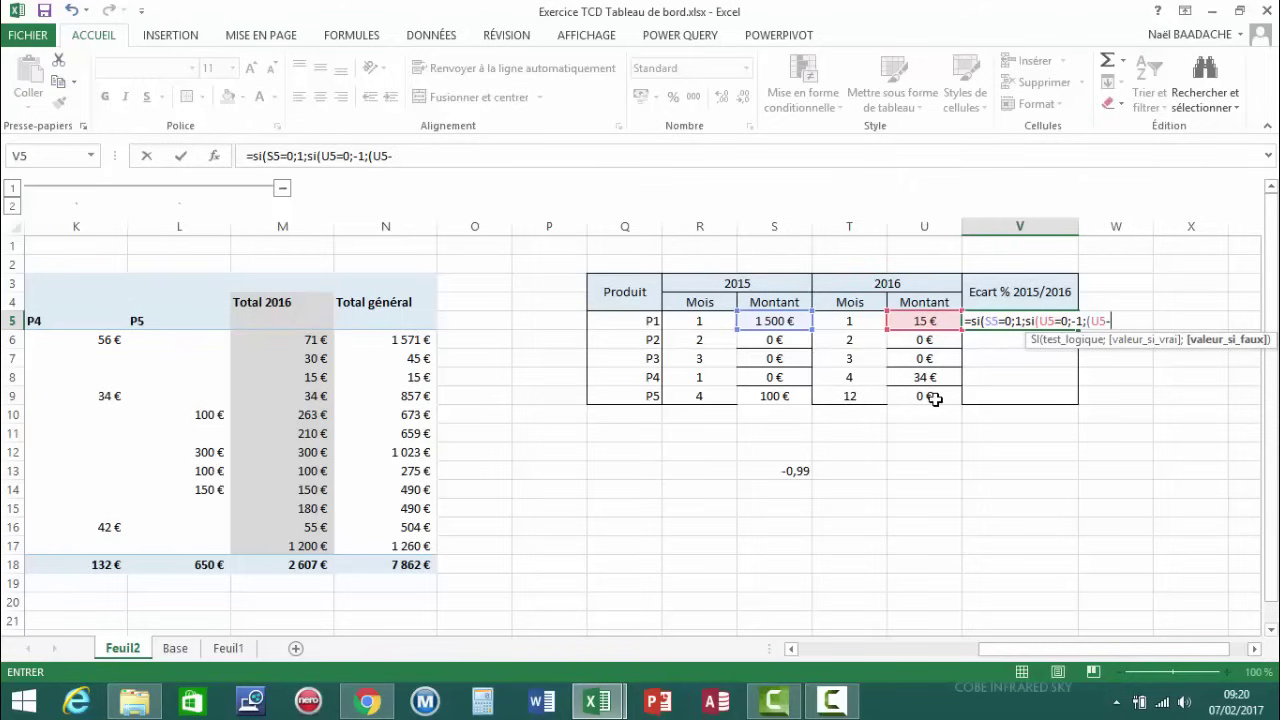
click(775, 321)
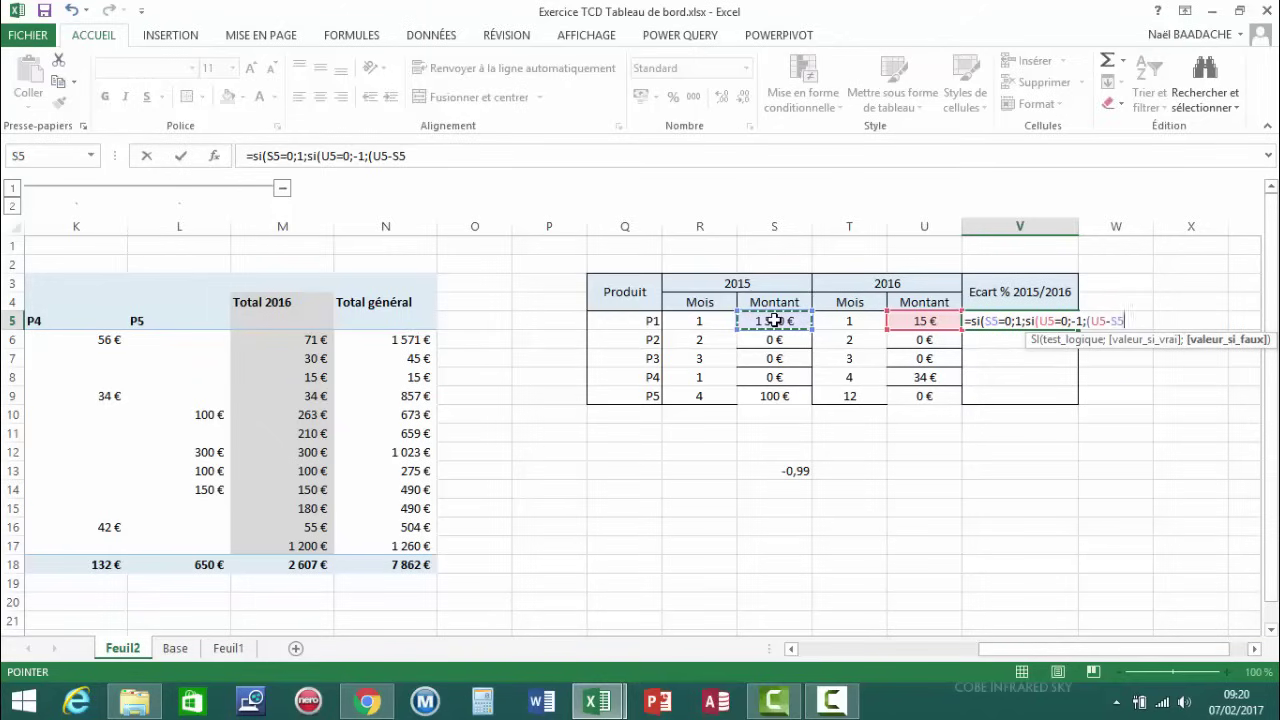
text())
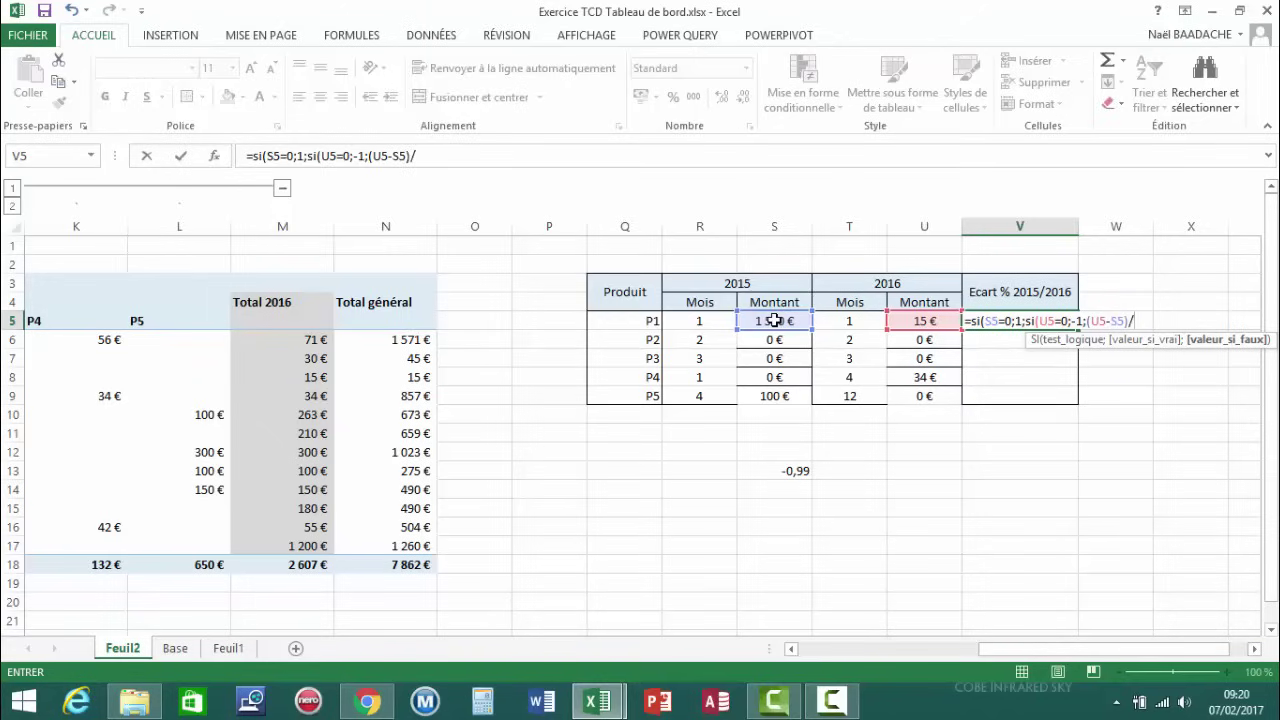
text(/)
click(776, 320)
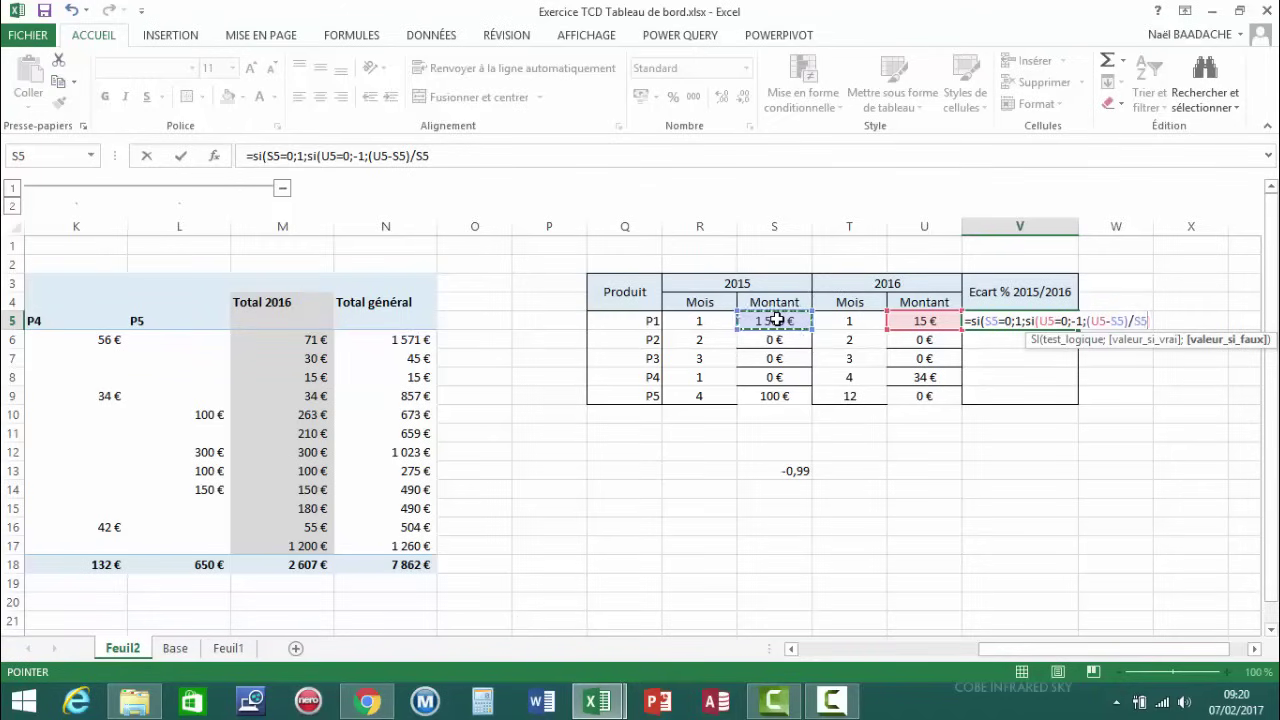
text())
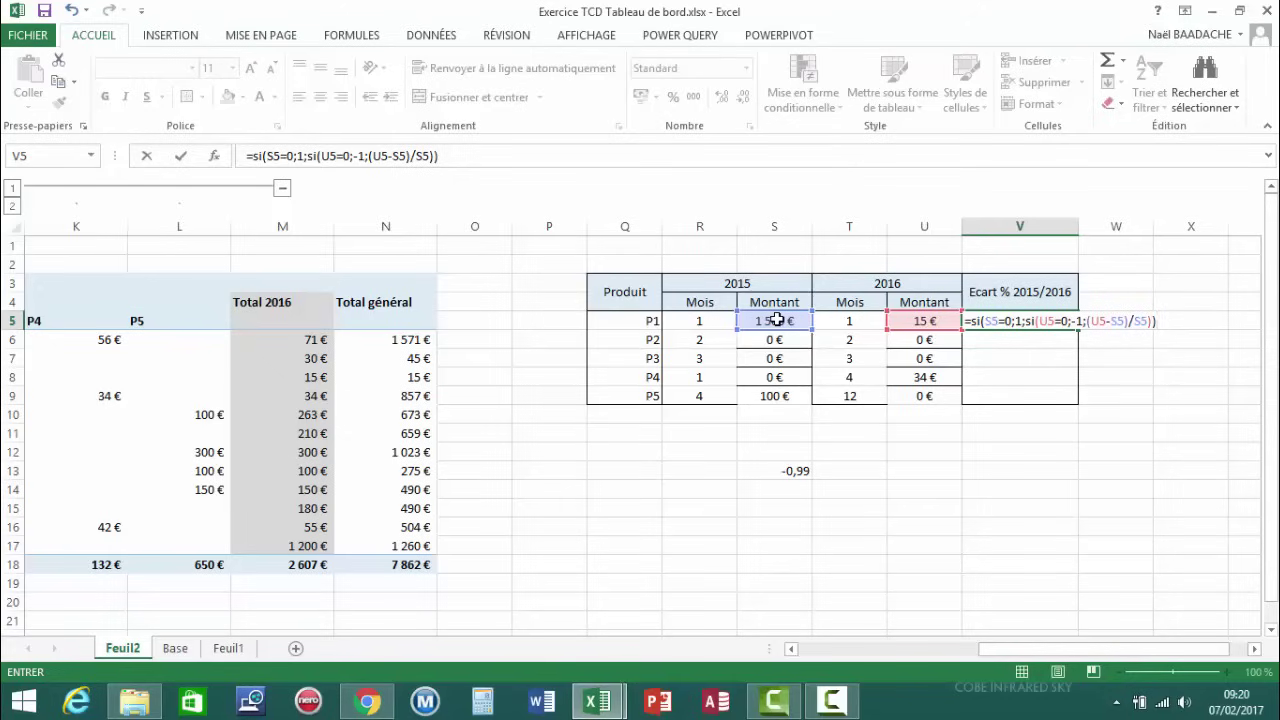
key(ctrl+Return)
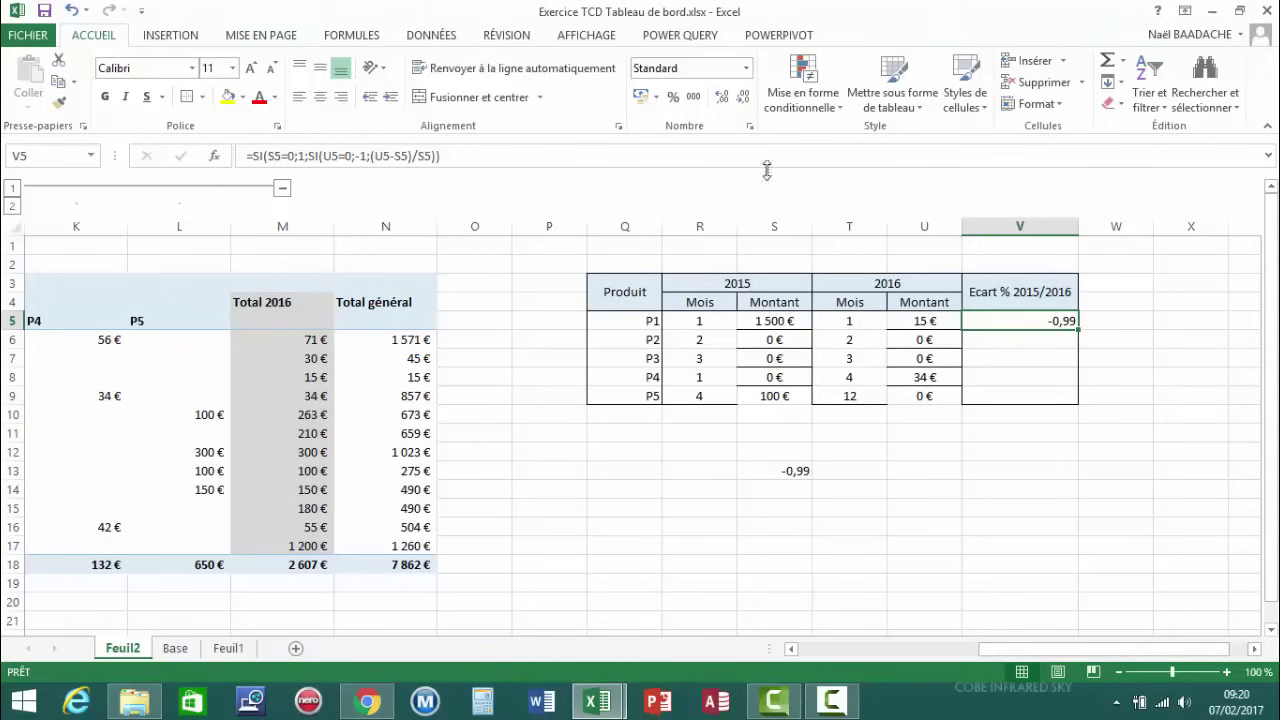
Copy the V5 formula down to V9 and format the variance cells as percentages with two decimals
drag(1078, 329, 1066, 402)
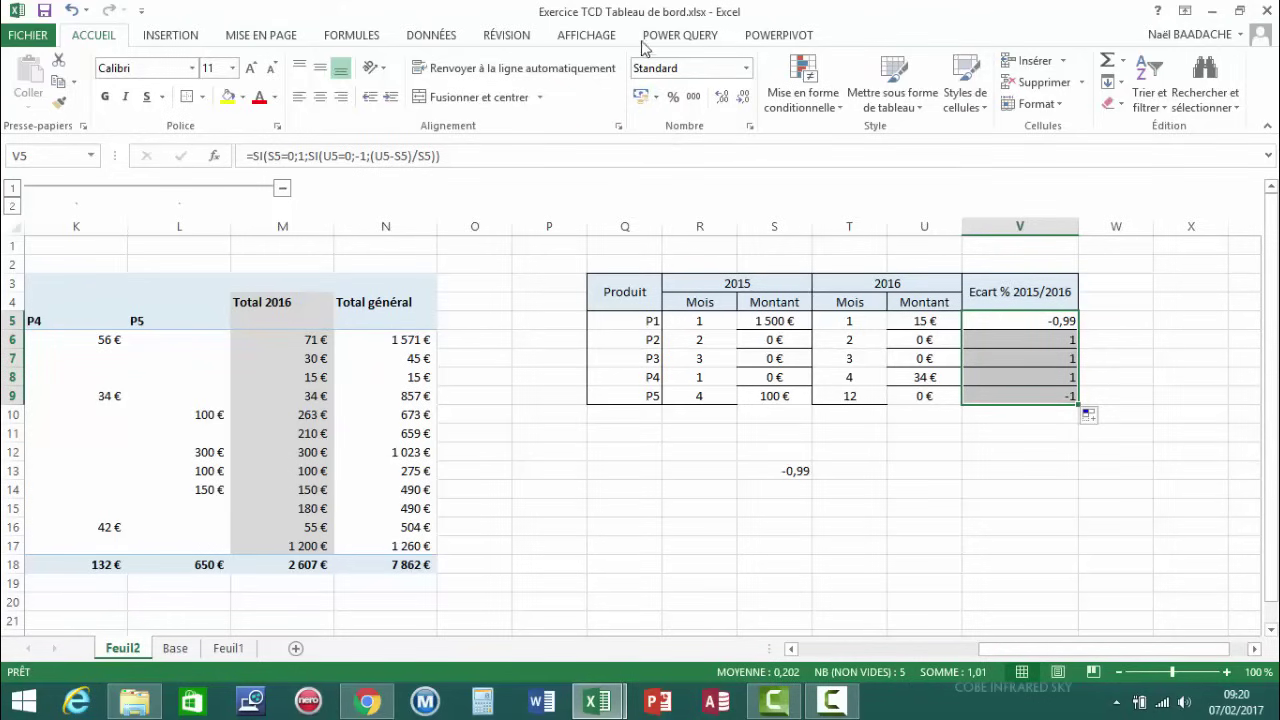
click(674, 103)
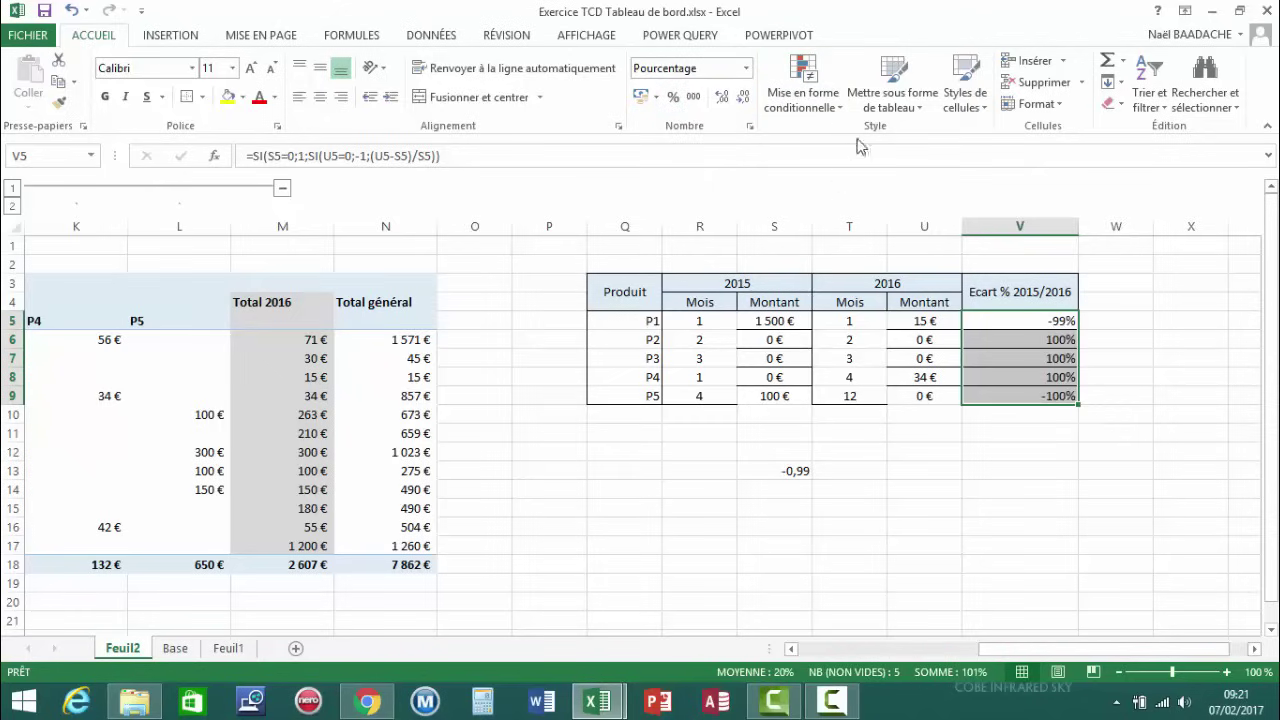
click(724, 102)
click(724, 102)
click(1044, 358)
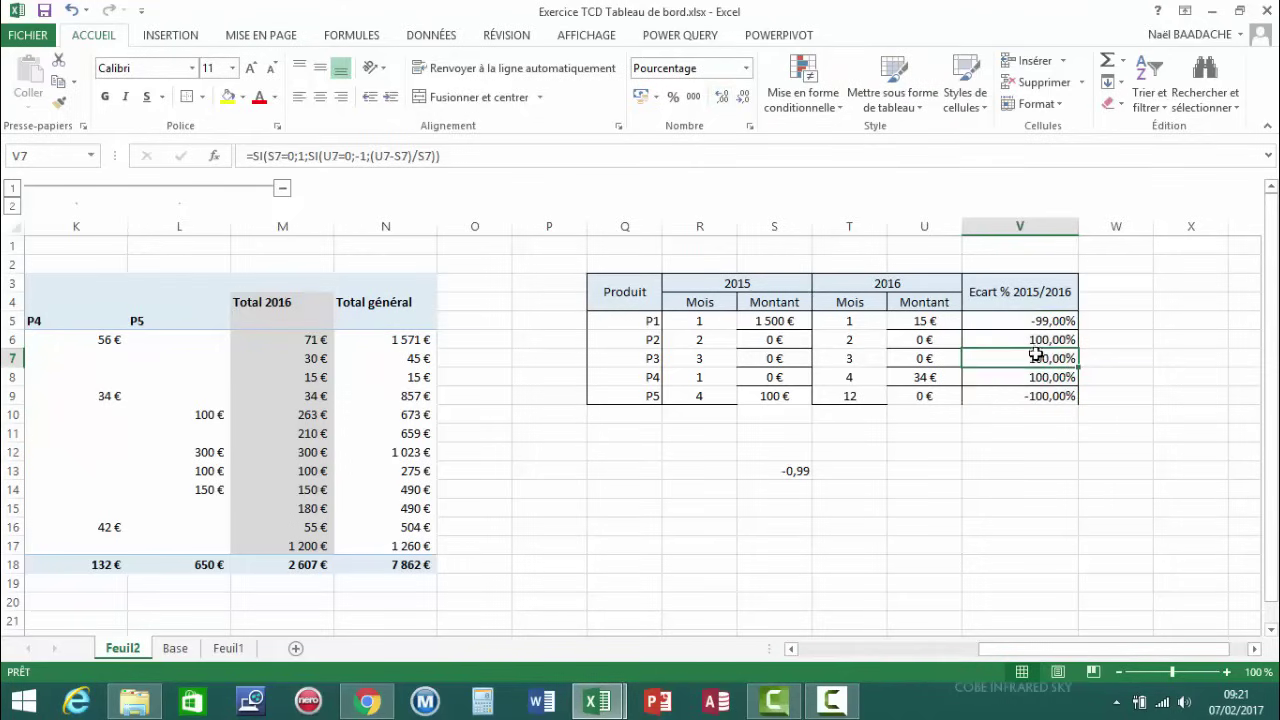
drag(1021, 321, 1014, 392)
Set the 2015 month for P2 in R6 to 3 and then to 5
click(708, 339)
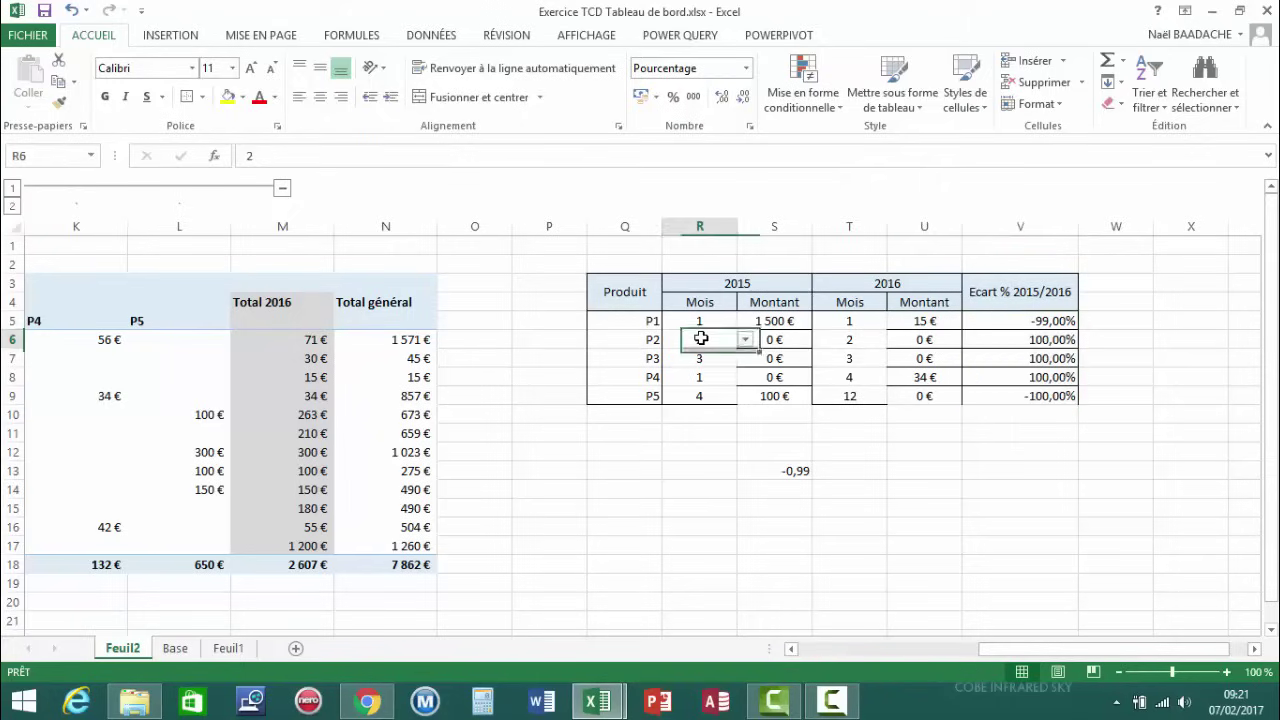
click(745, 342)
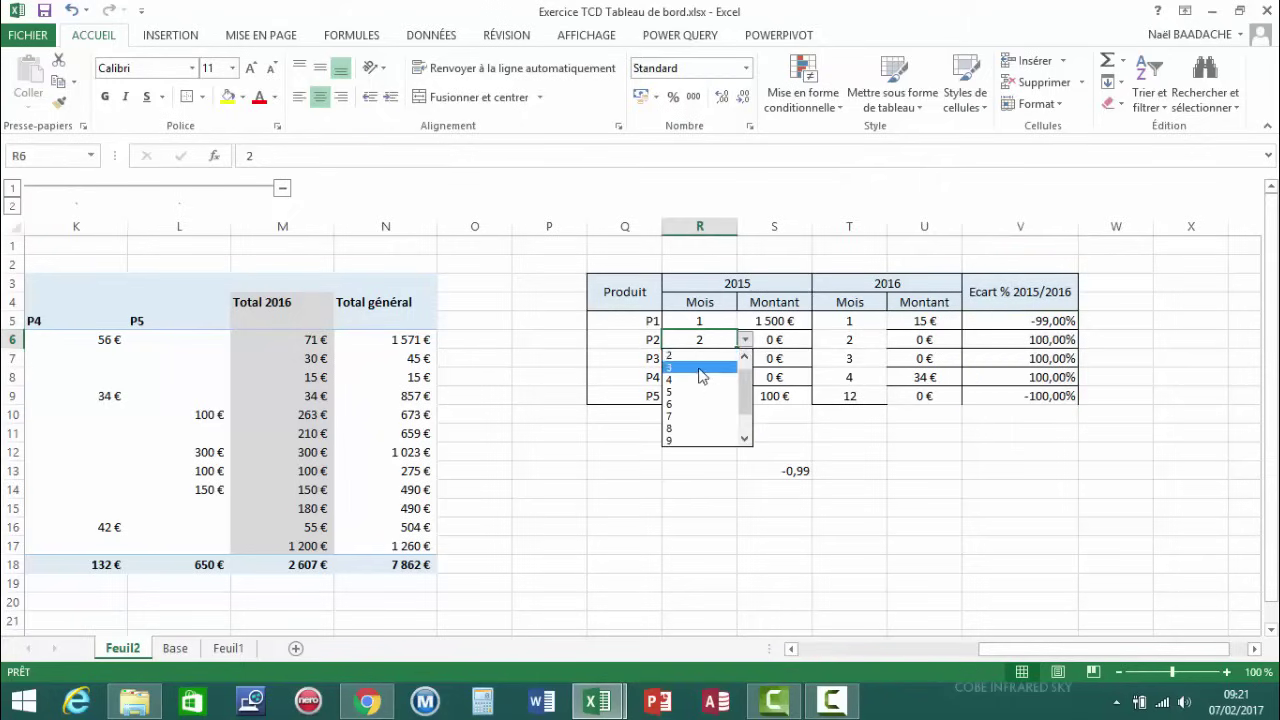
click(700, 368)
click(745, 342)
click(701, 386)
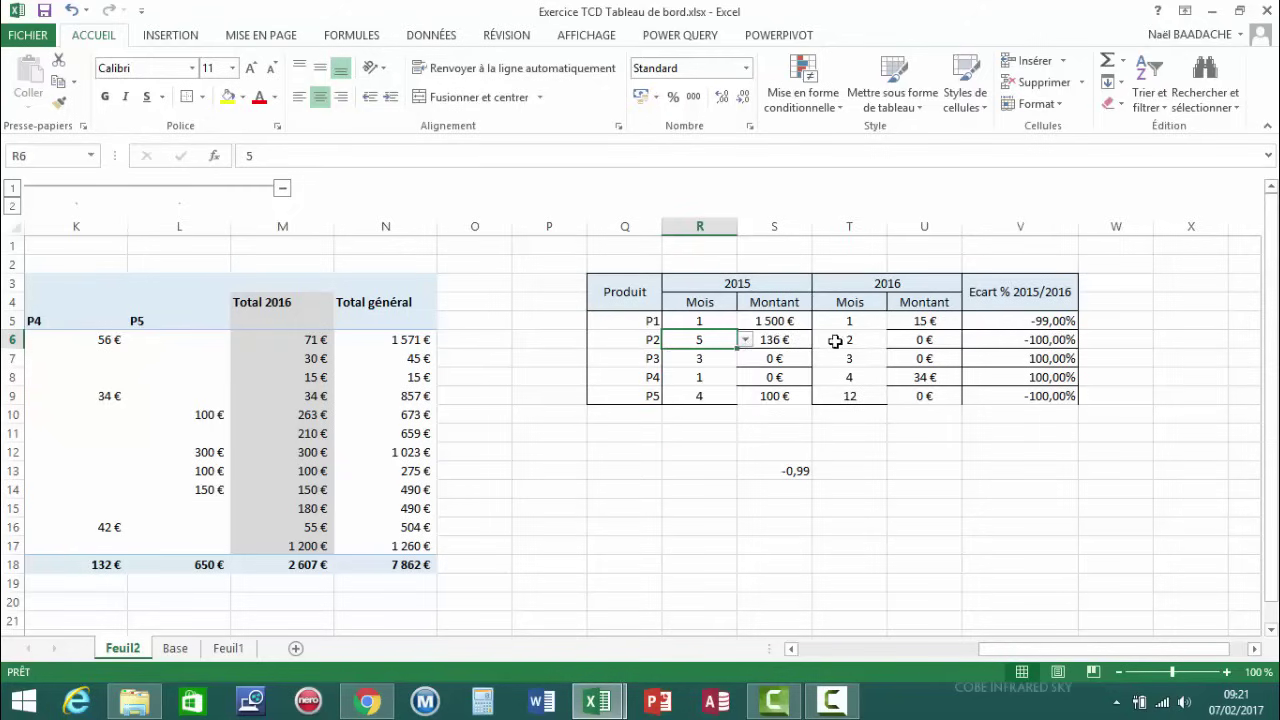
Set the 2016 month for P2 in T6 to 5
click(903, 340)
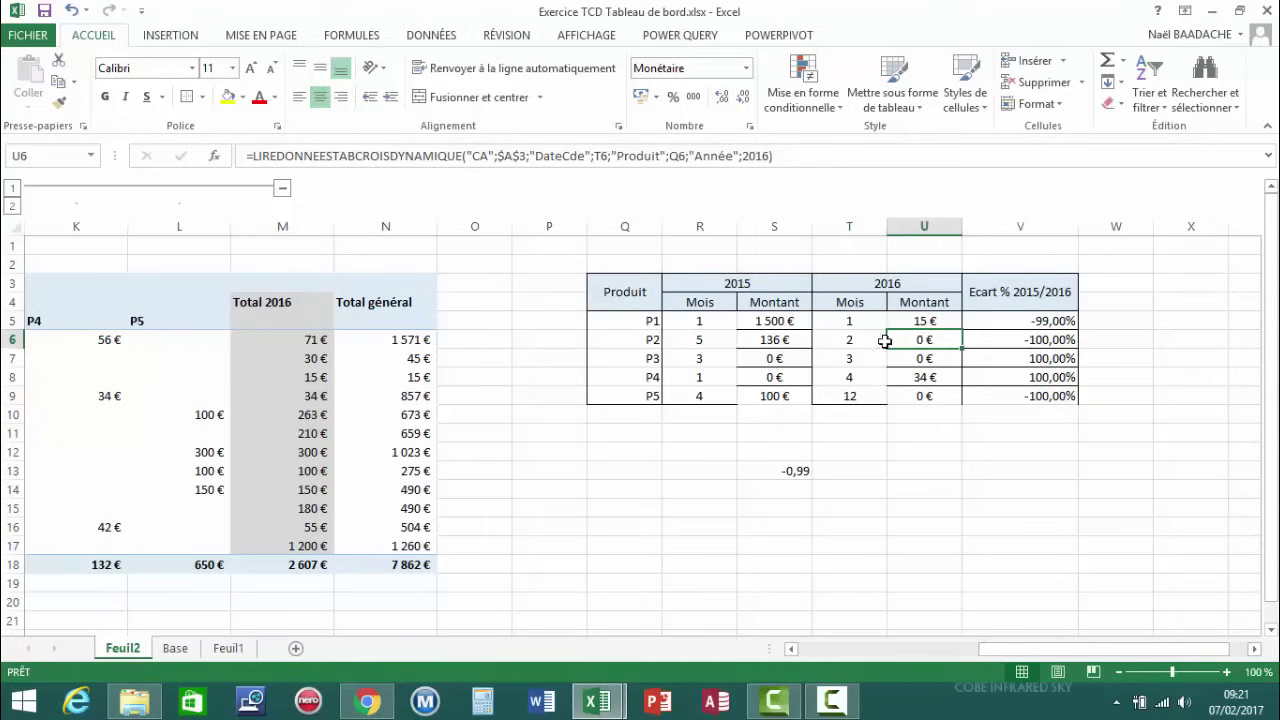
click(849, 340)
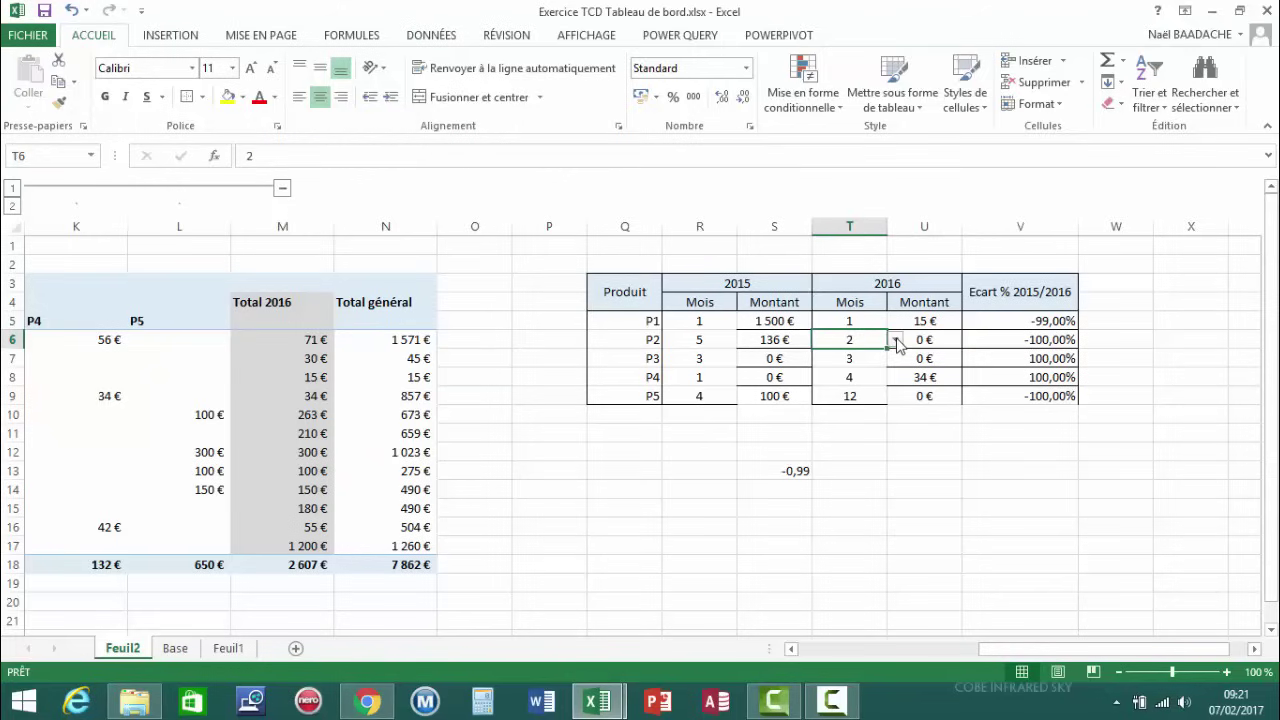
click(896, 340)
click(840, 408)
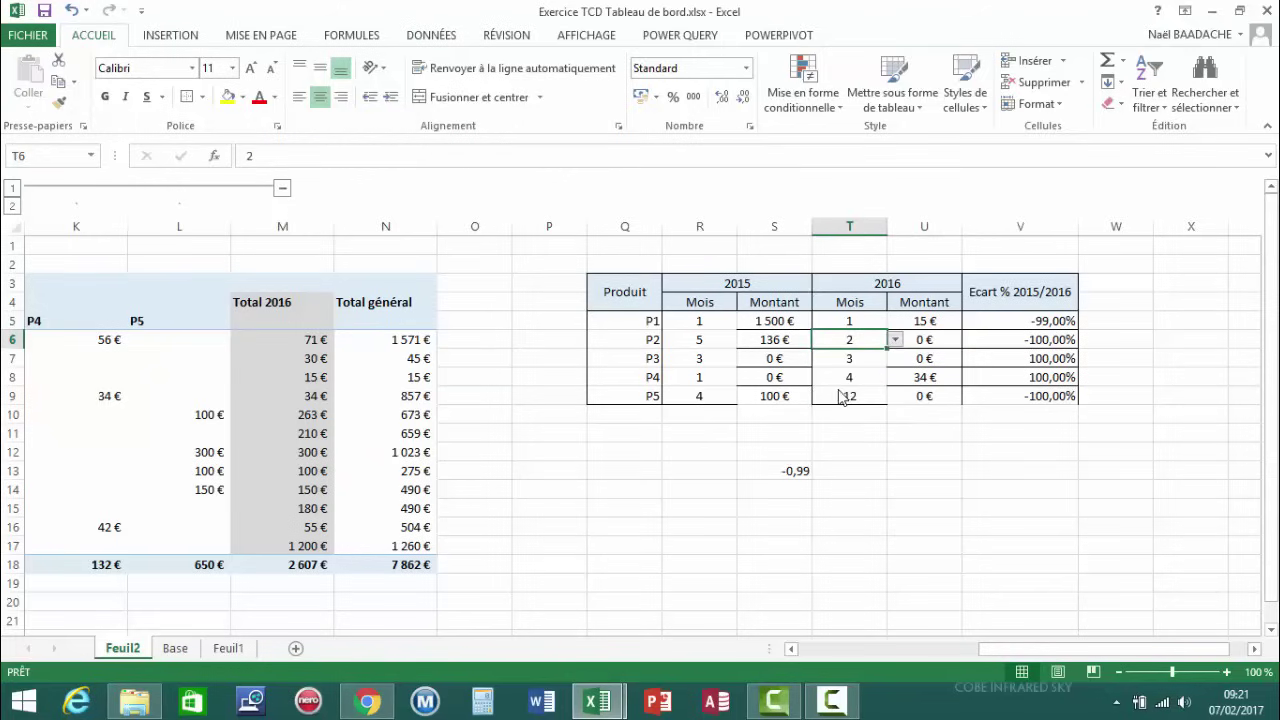
click(918, 345)
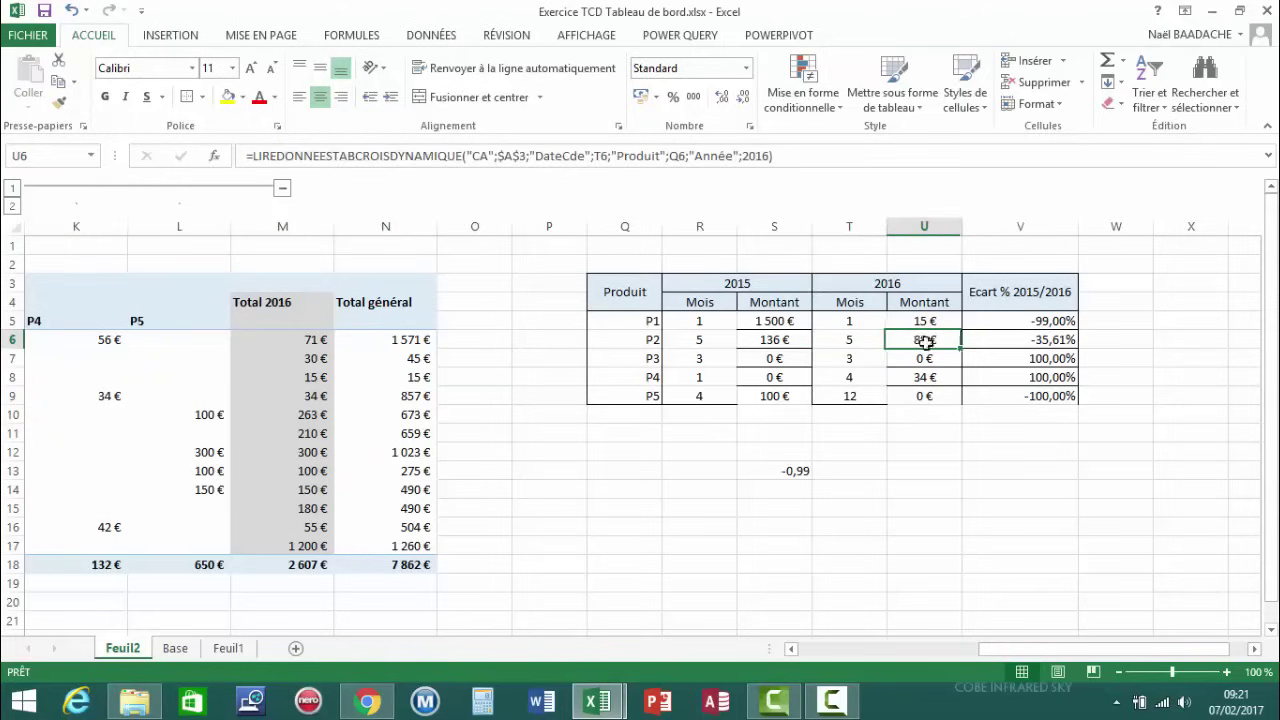
Replace the 15 in the S13 sample calculation with P2's 2016 amount, 88
click(800, 470)
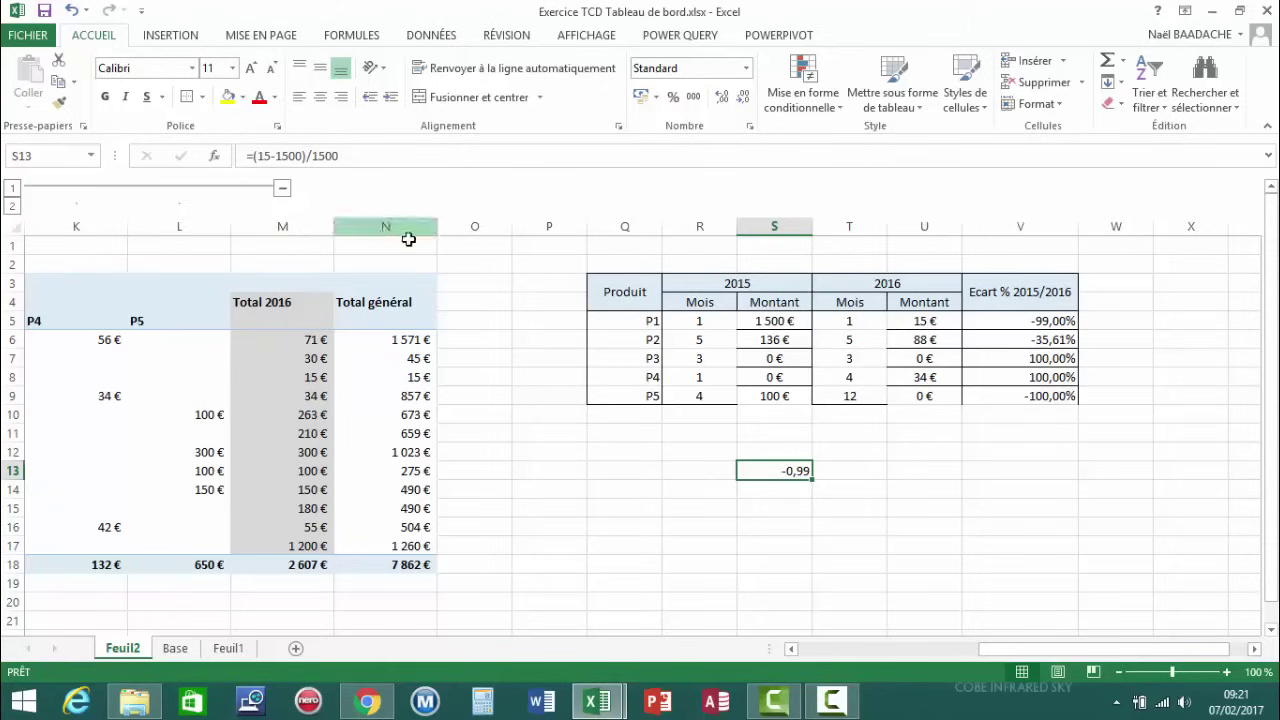
click(257, 155)
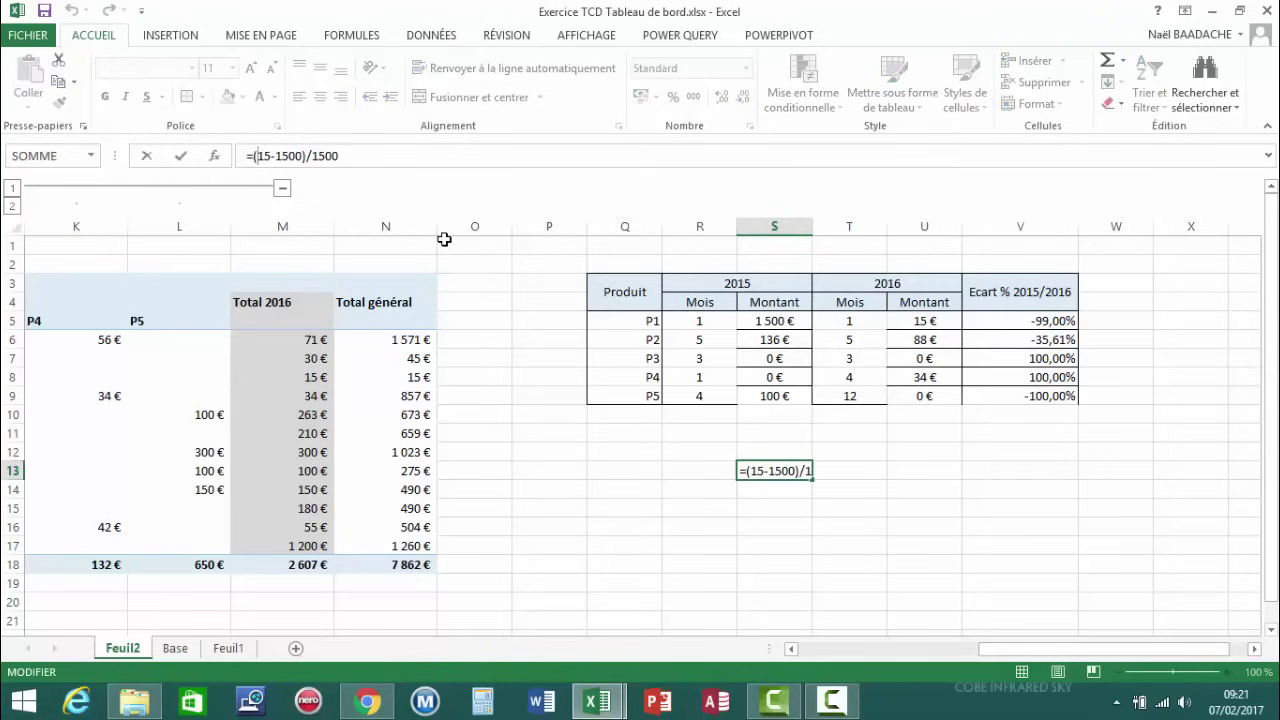
key(Delete)
key(Delete)
text(/)
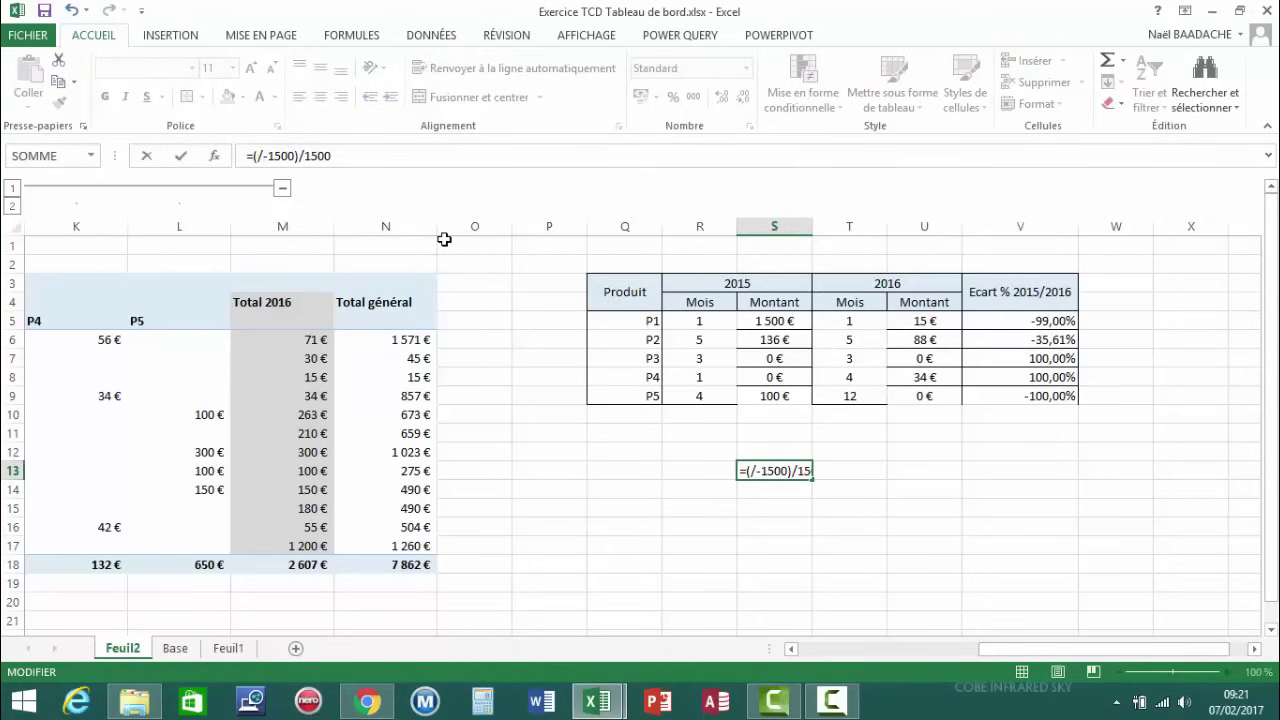
key(BackSpace)
text(88)
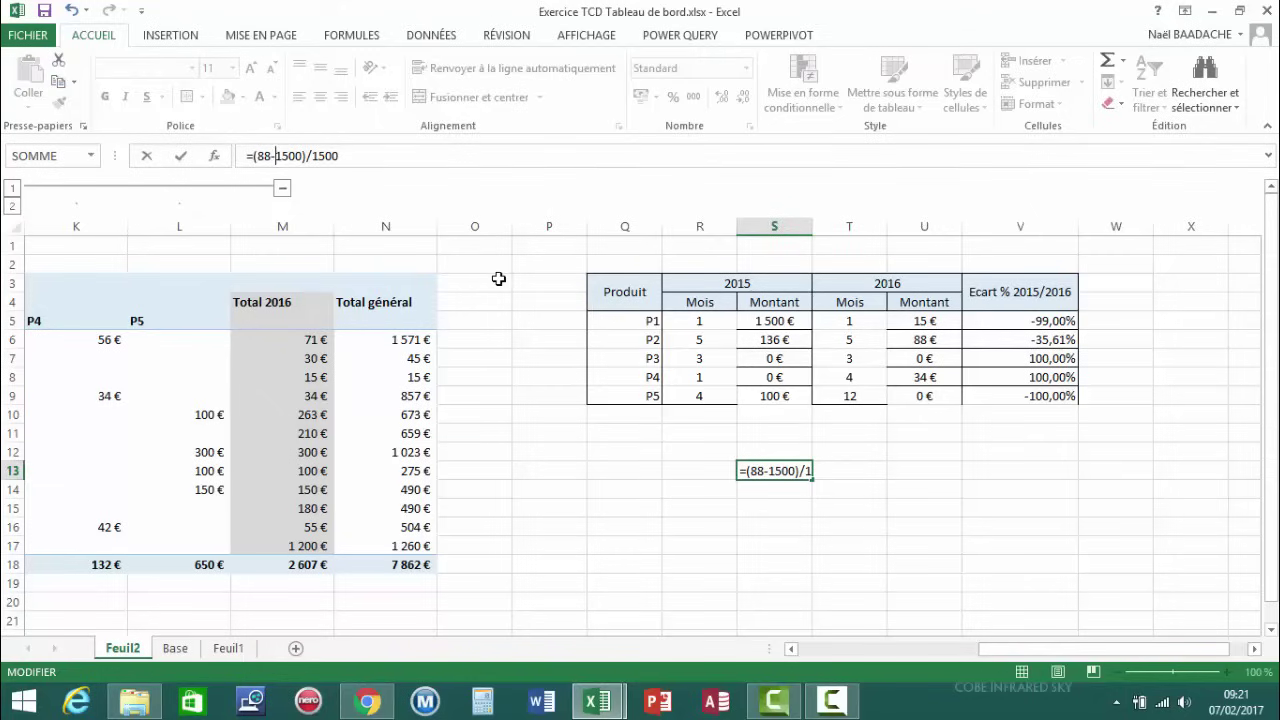
Replace both 1500 values in the S13 sample calculation with 136, making it =(88-136)/136
key(Delete)
key(Delete)
key(Delete)
key(Delete)
text(136)
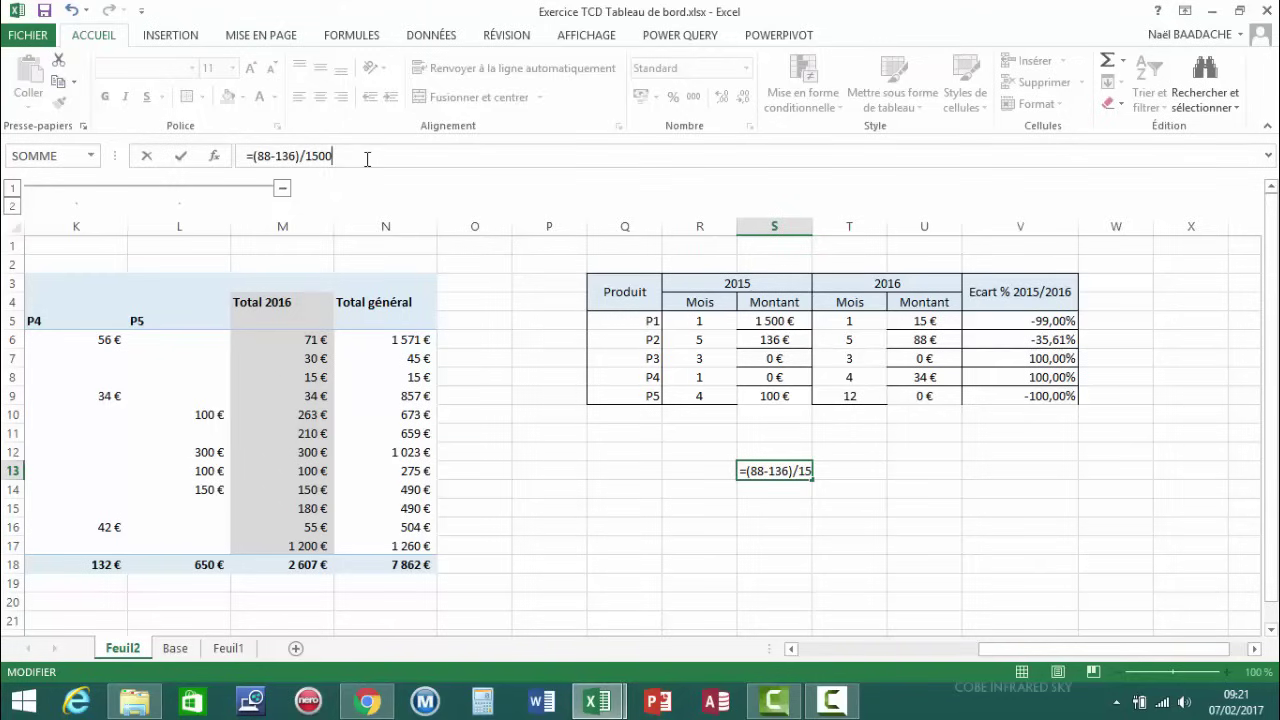
key(BackSpace)
key(BackSpace)
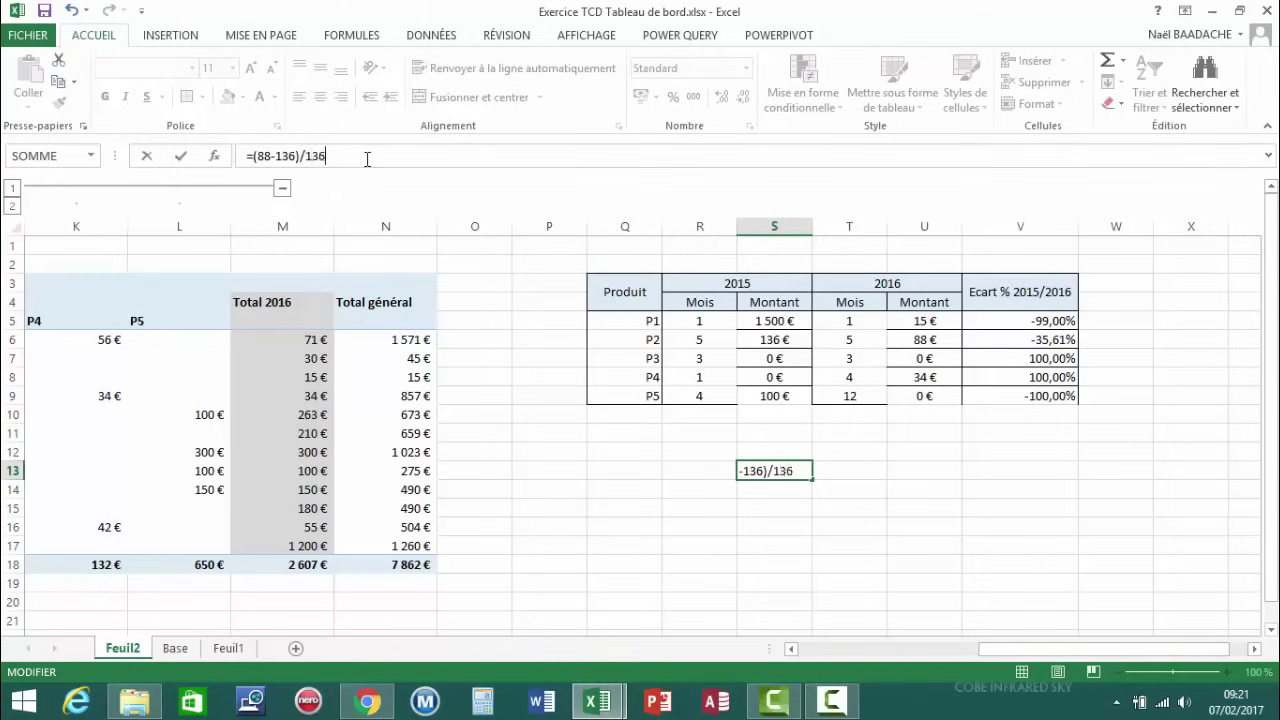
key(ctrl+Return)
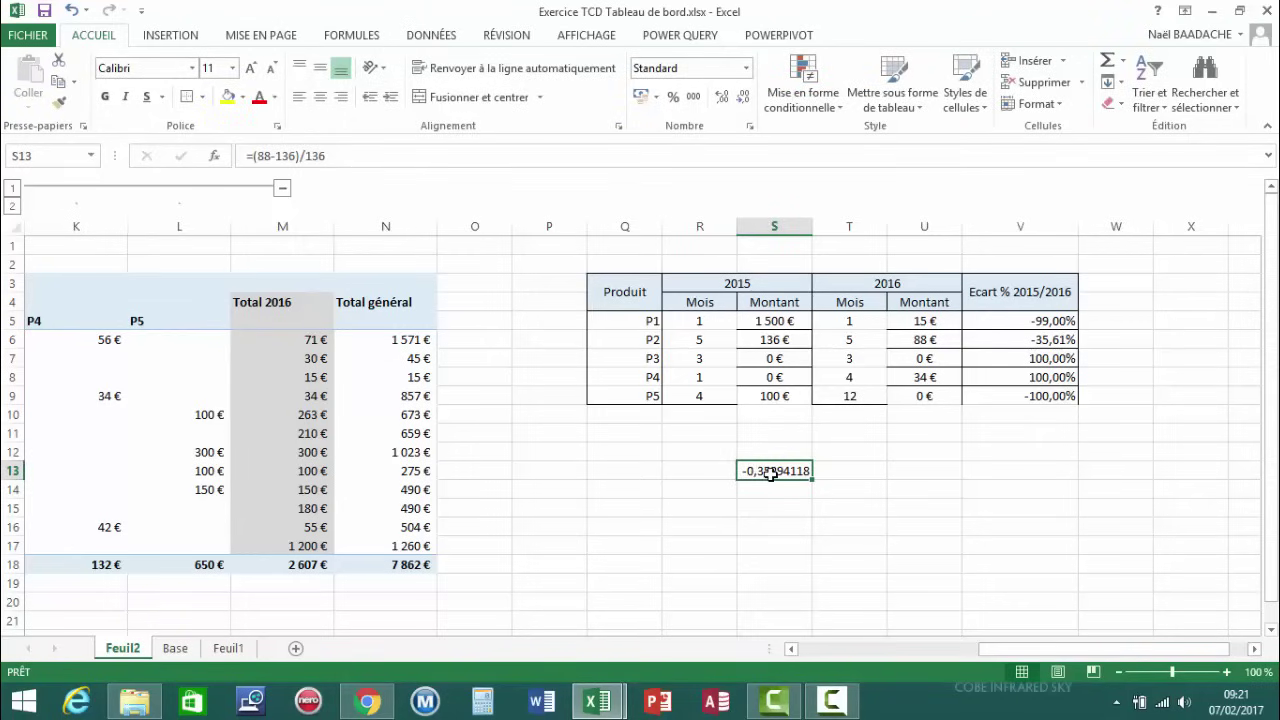
Check the P2 variance formula in V6, and clear the sample calculation from S13
click(1053, 339)
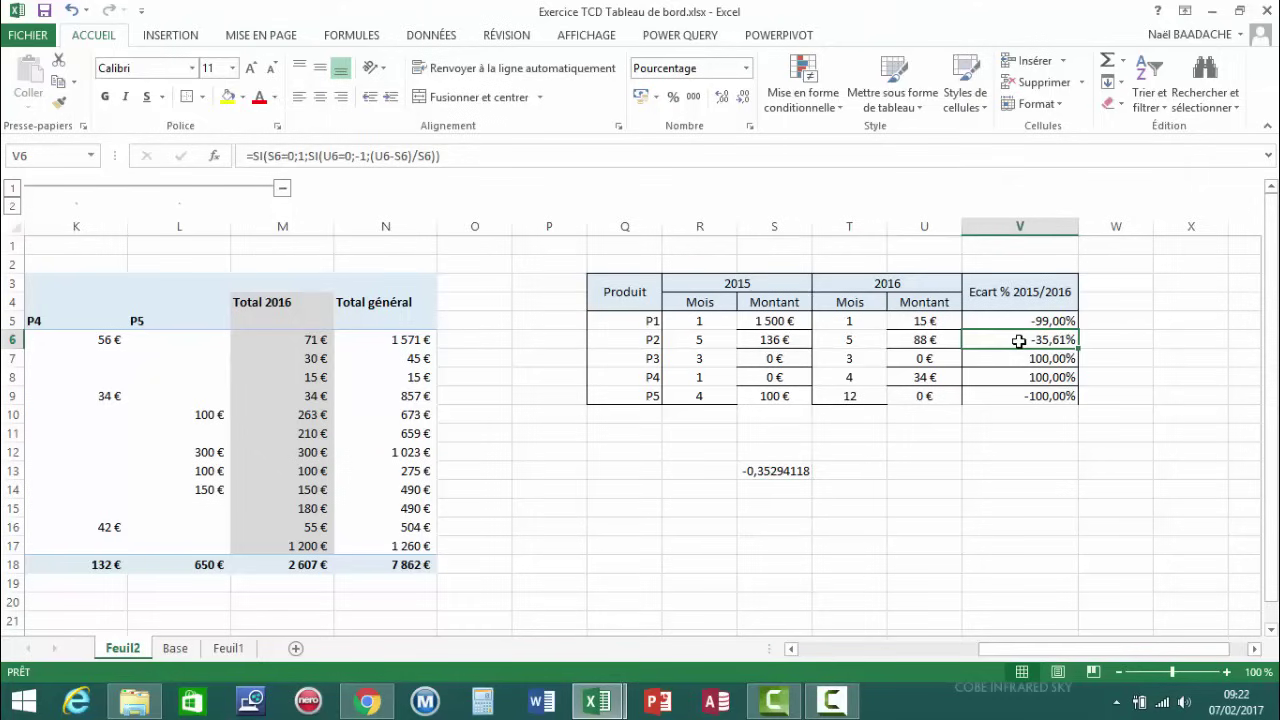
click(783, 476)
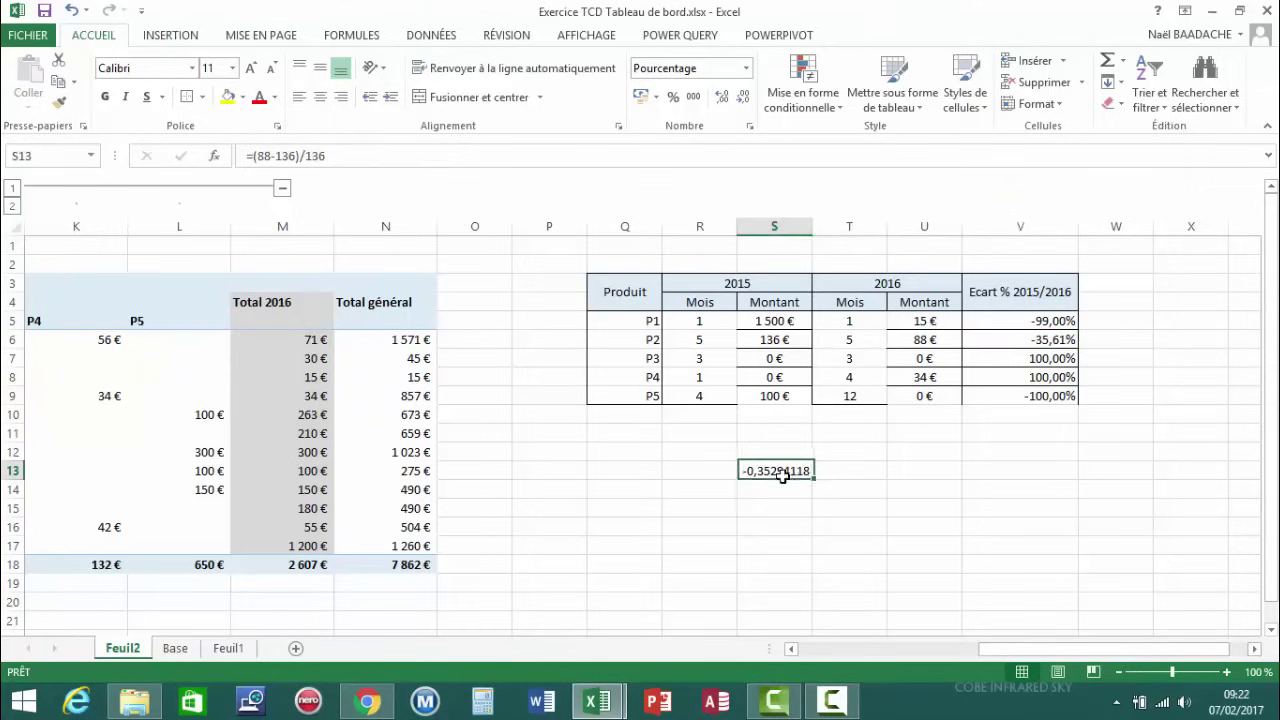
key(Delete)
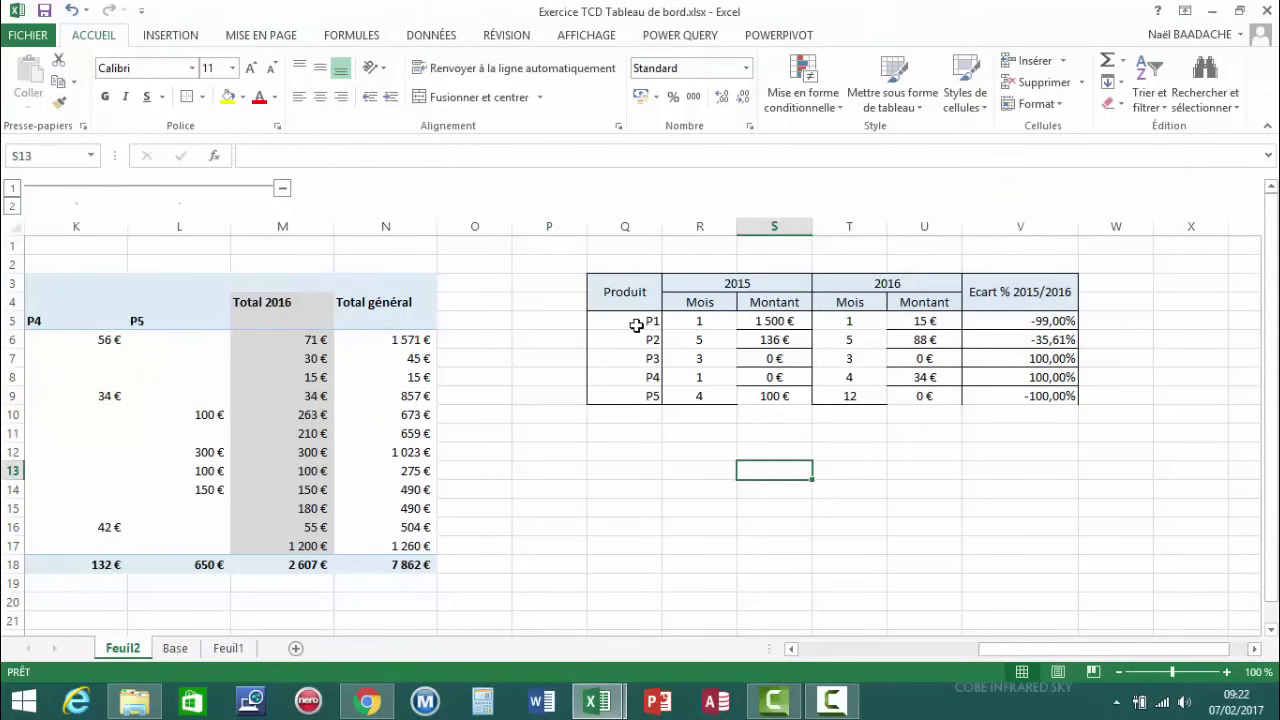
Remove all borders from the product rows P1 to P5 of the dashboard table, Q5:V9
drag(636, 325, 1034, 393)
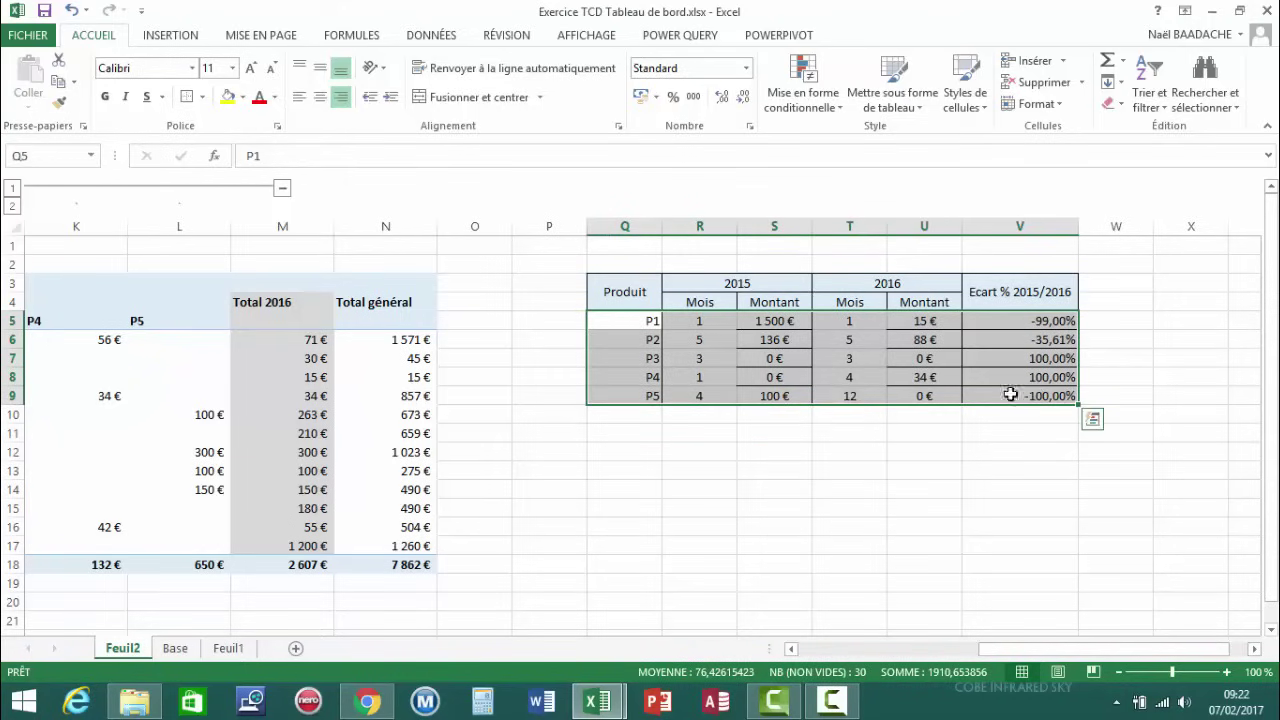
click(202, 97)
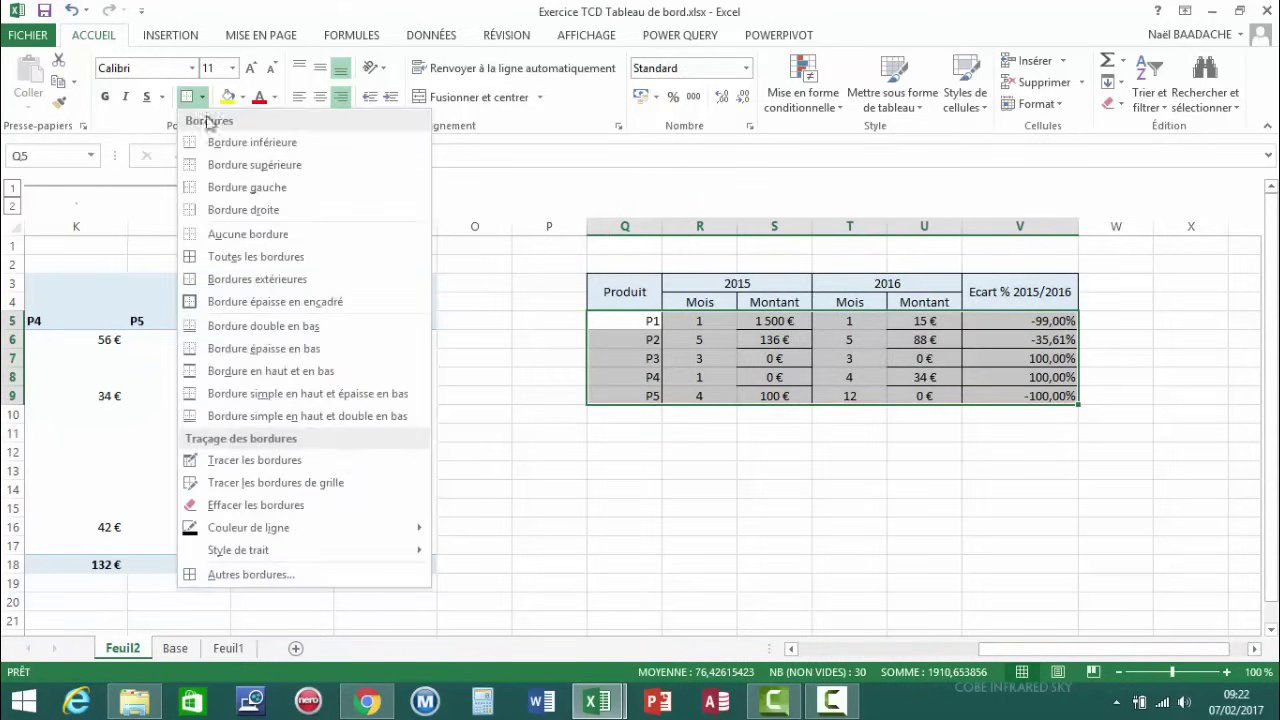
click(200, 238)
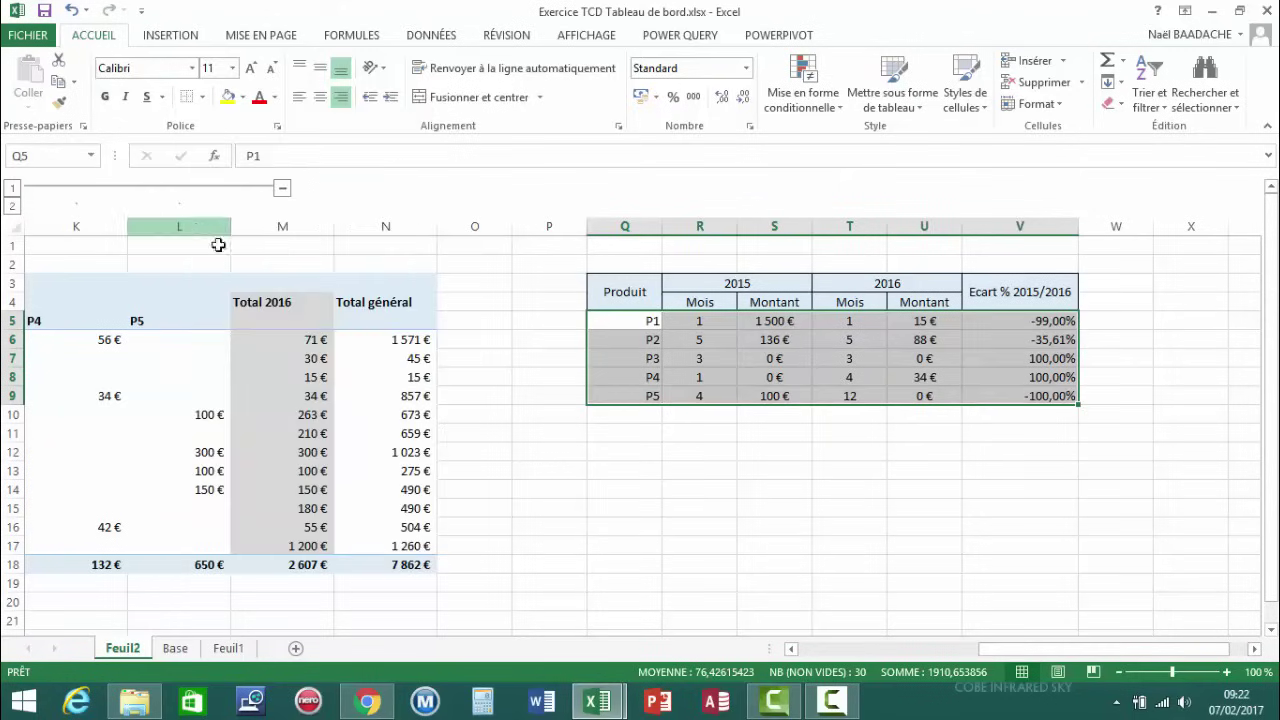
Apply outside borders around the product rows P1 to P5 of the dashboard table, Q5:V9
click(203, 97)
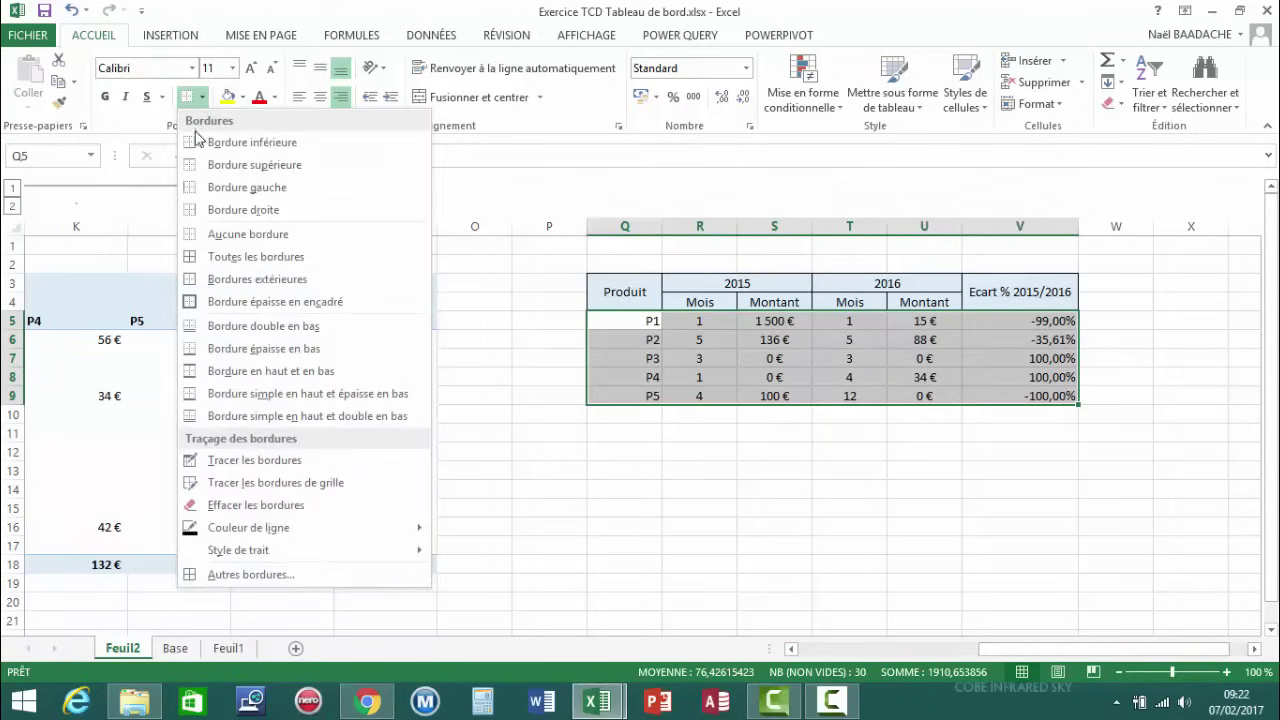
click(193, 286)
click(651, 354)
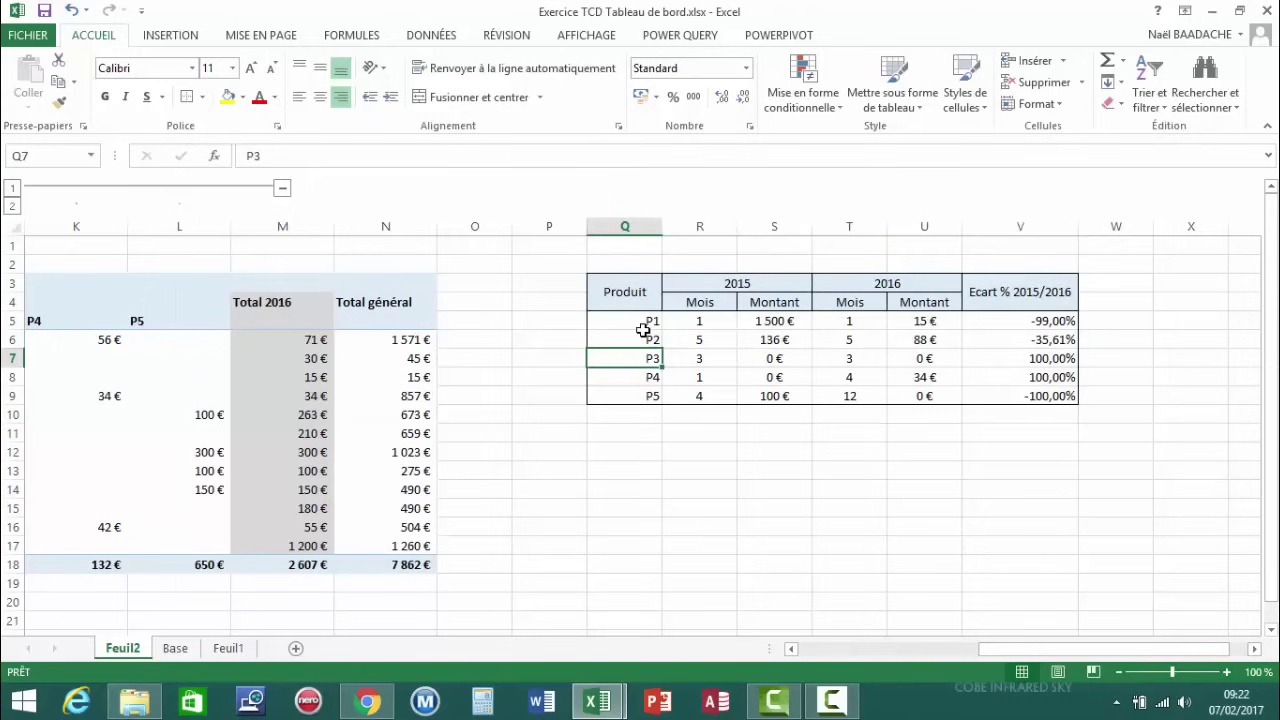
Turn off the gridlines on the Feuil2 worksheet
click(641, 321)
drag(641, 321, 634, 380)
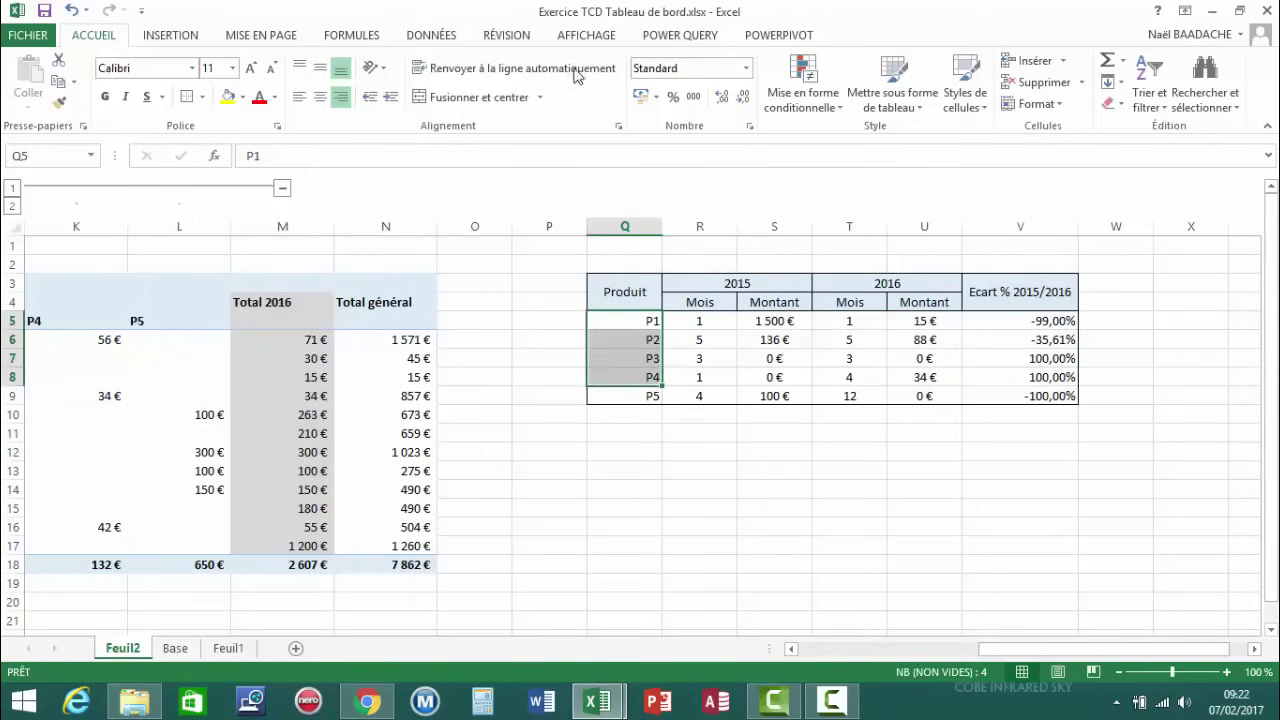
click(601, 37)
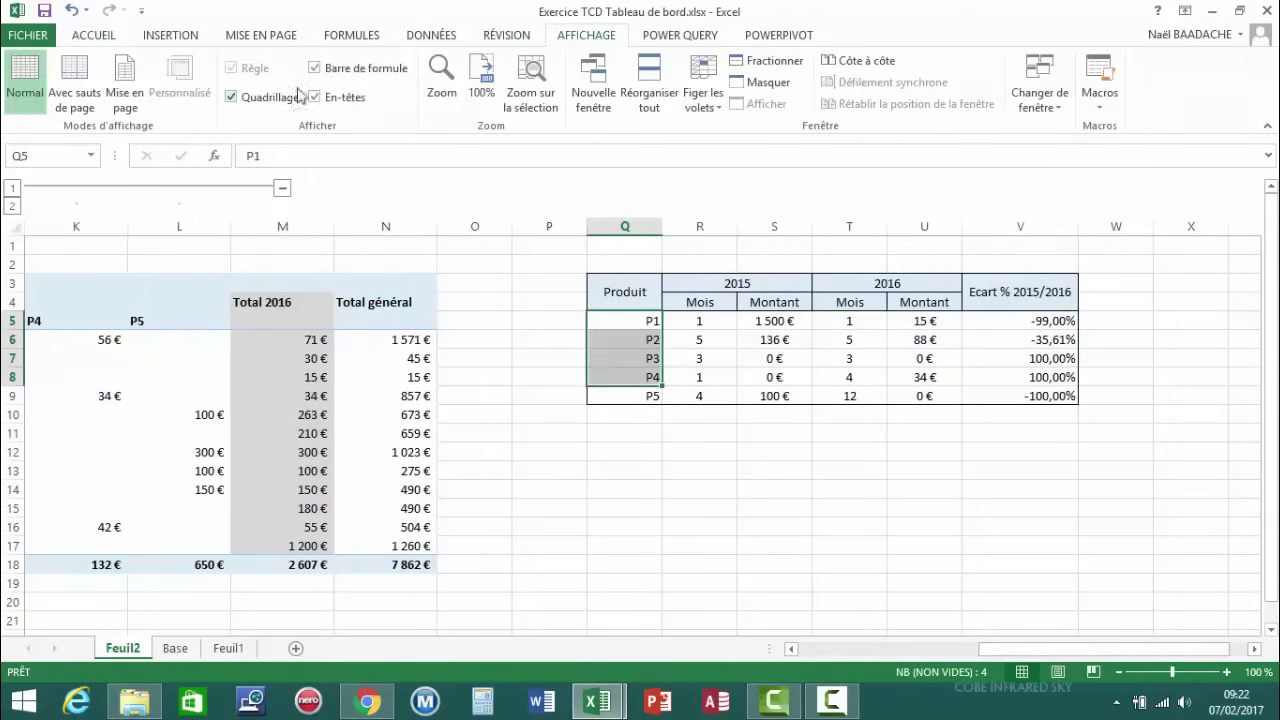
click(231, 97)
click(567, 488)
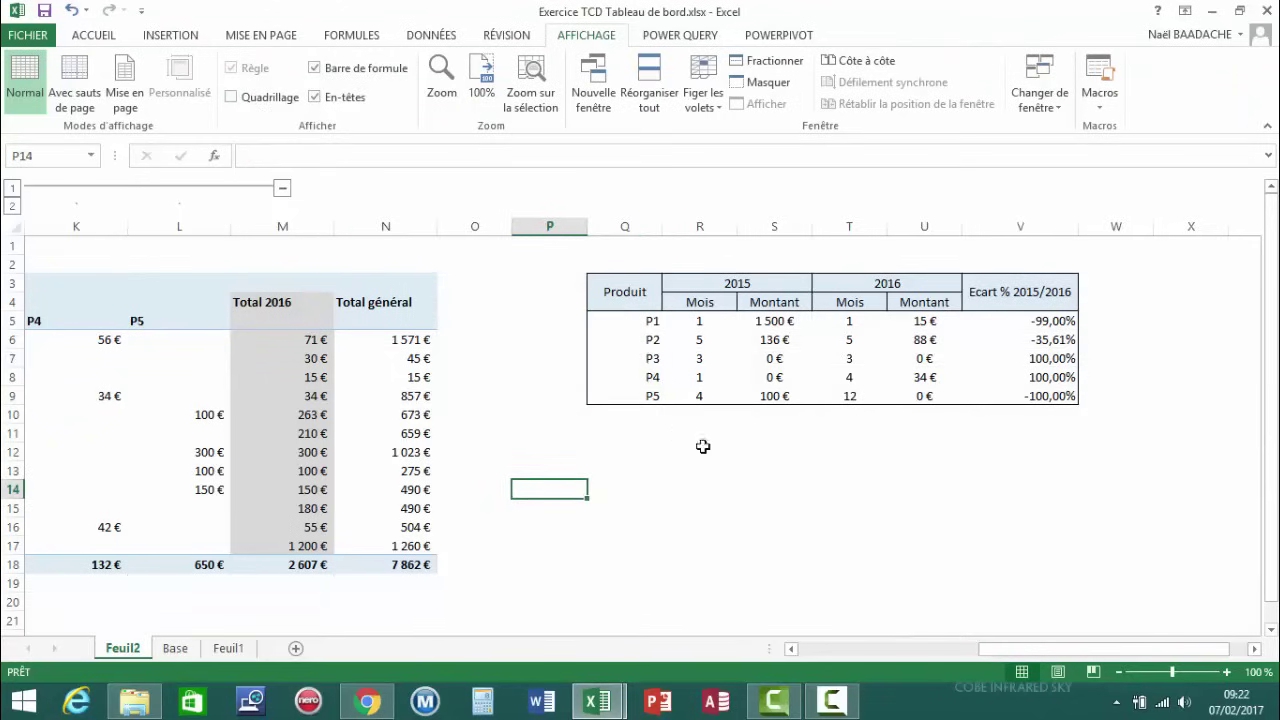
Start a conditional formatting rule on the variance cells V5:V9 for values less than 0,00%
click(1048, 321)
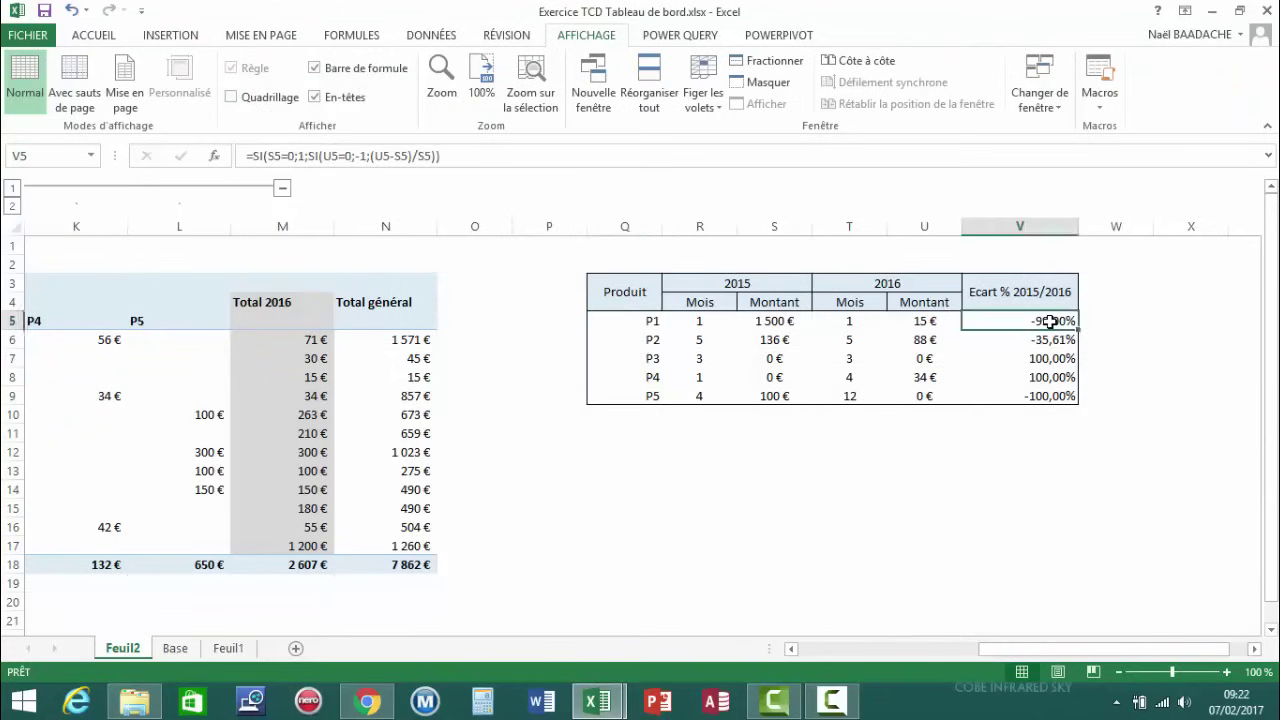
drag(1048, 321, 1048, 397)
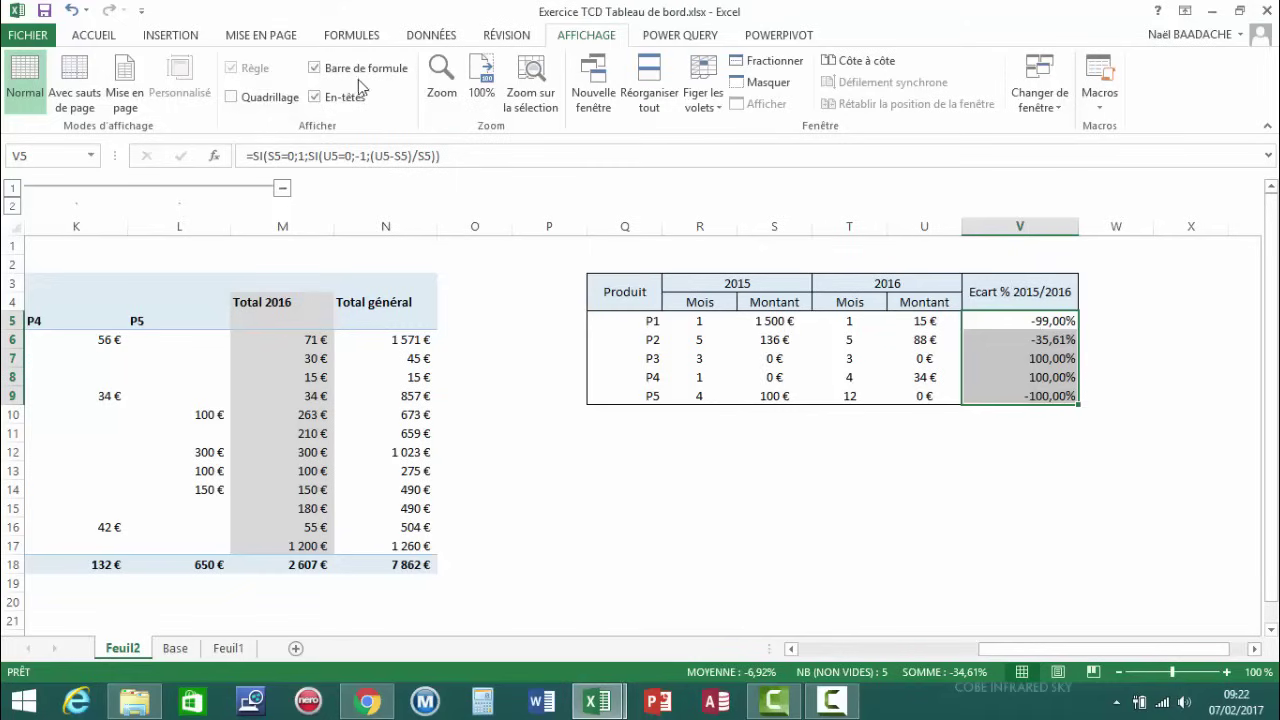
drag(988, 320, 997, 396)
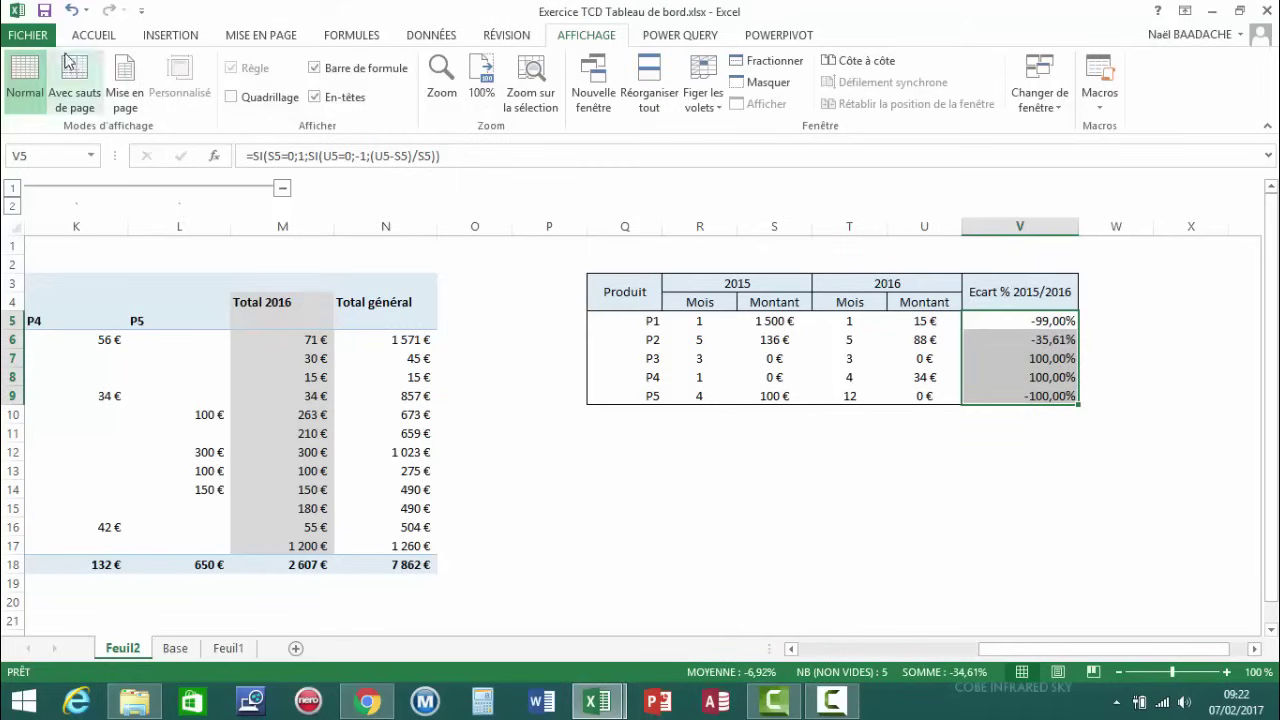
click(93, 36)
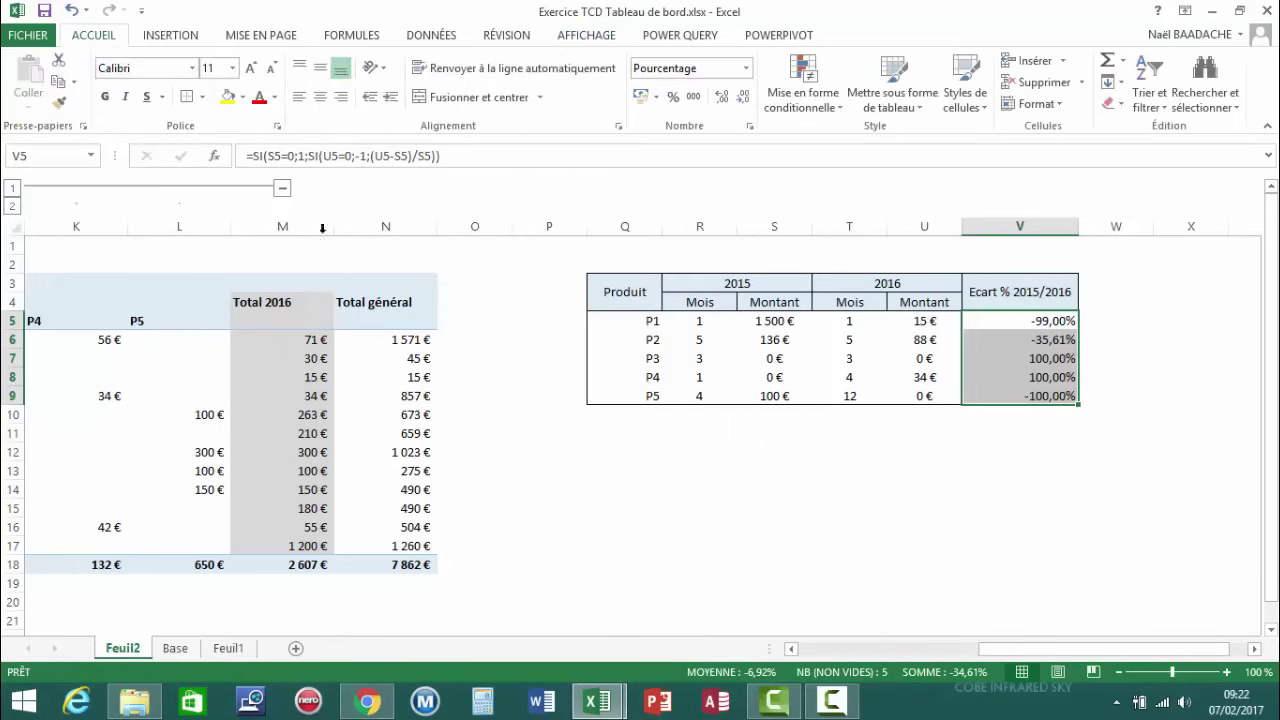
click(826, 104)
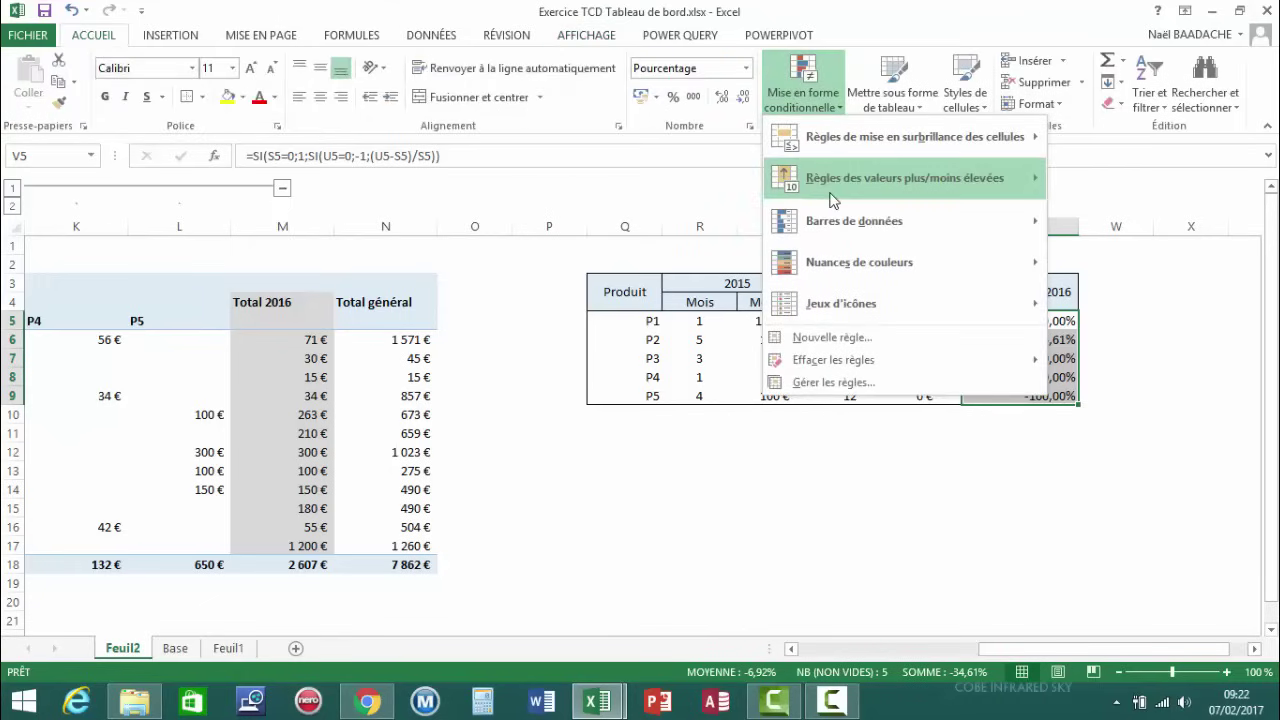
mouse_move(835, 192)
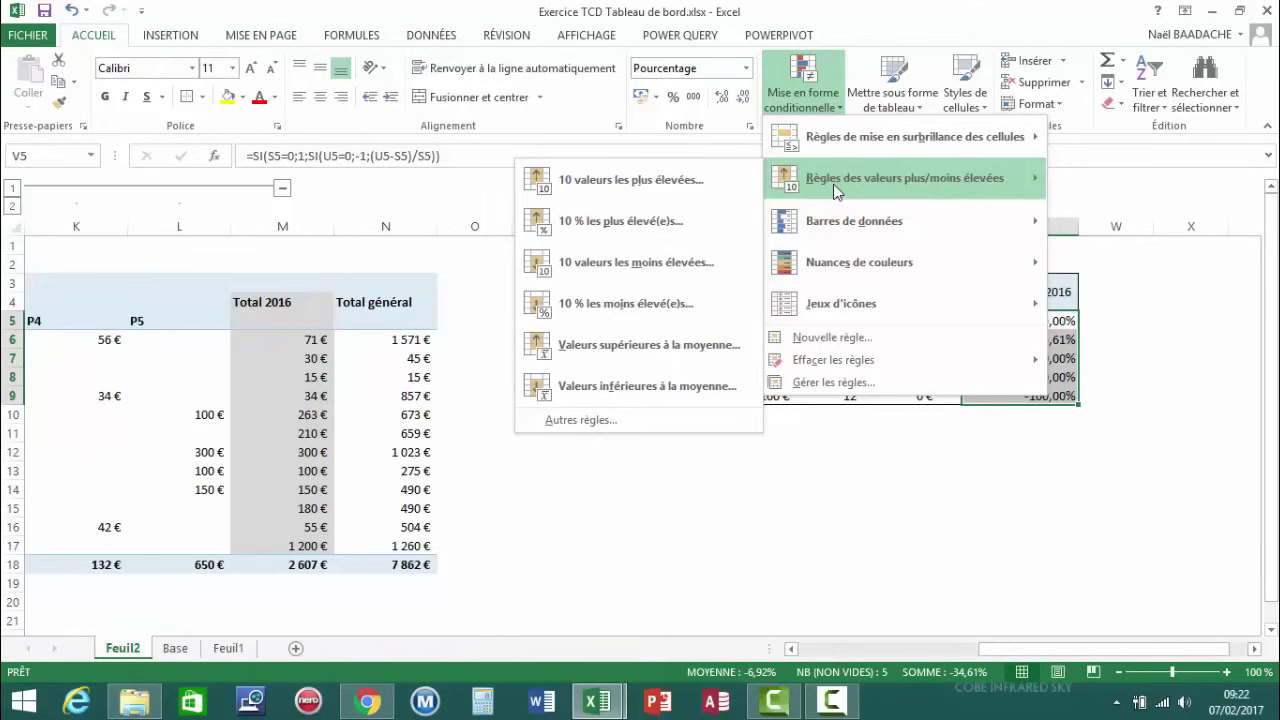
mouse_move(832, 133)
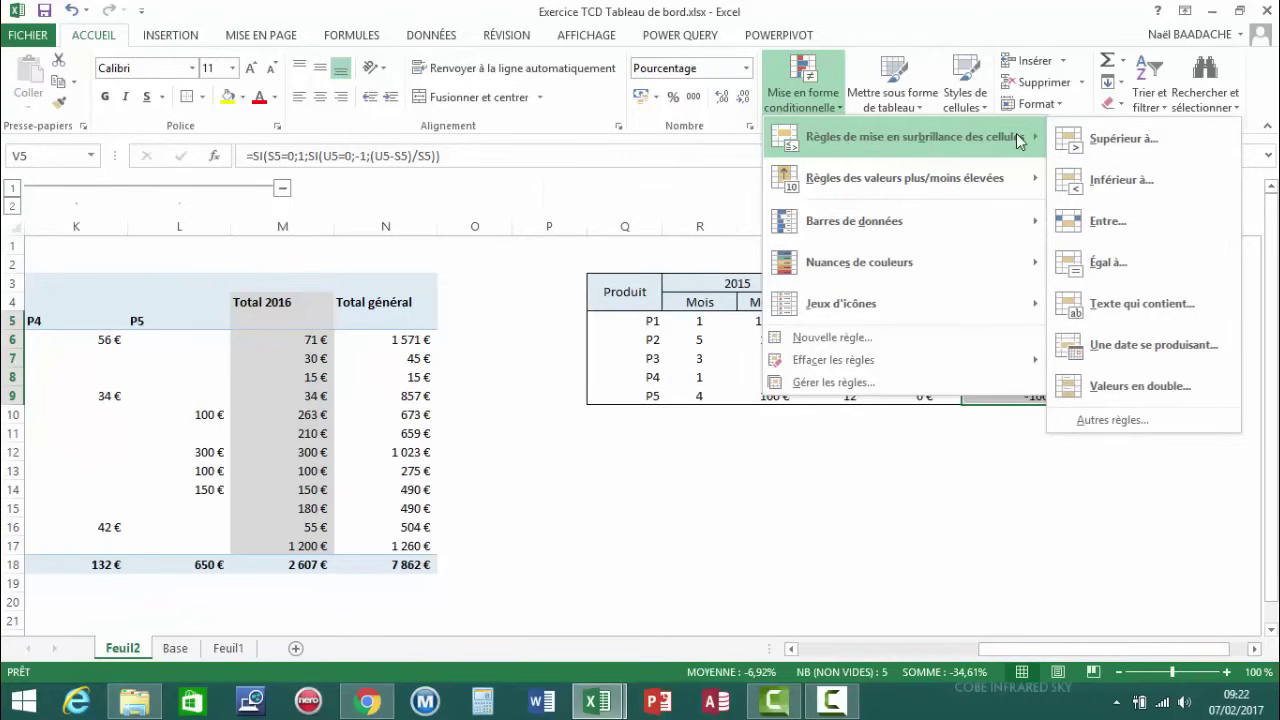
click(1121, 180)
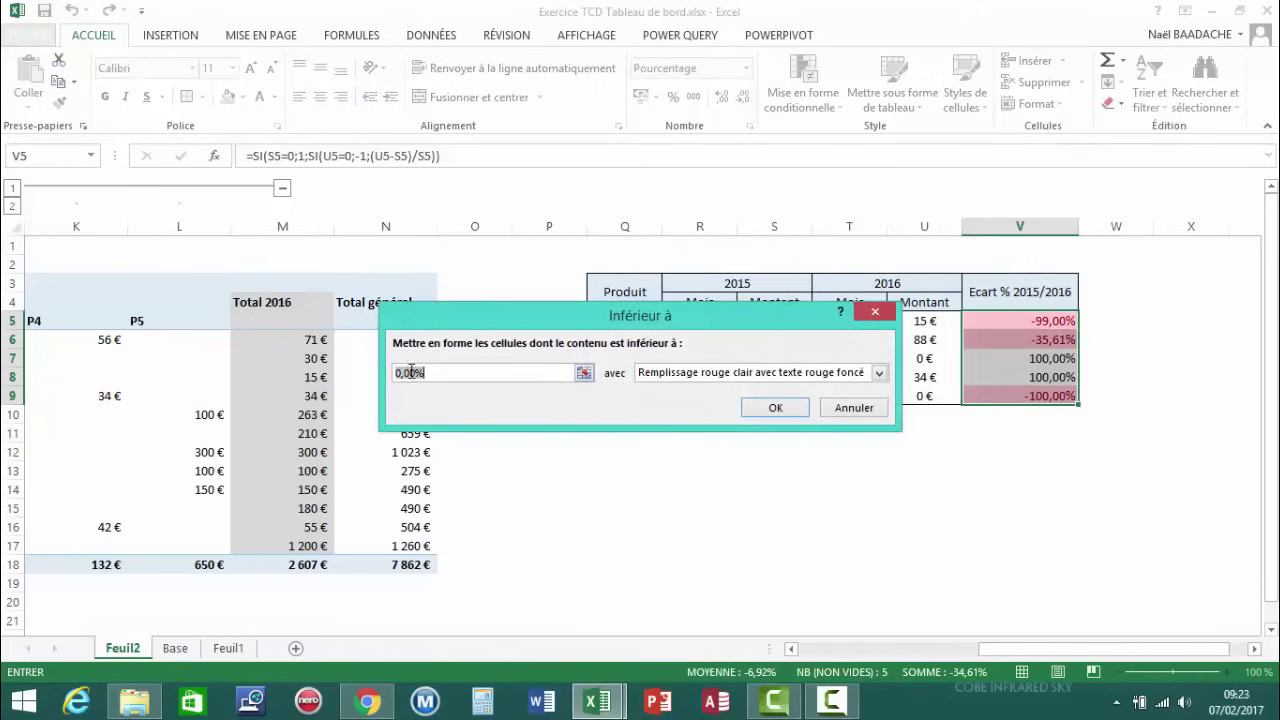
Give the less-than rule a custom format with red fill and white font, and apply it to the variance cells
click(878, 372)
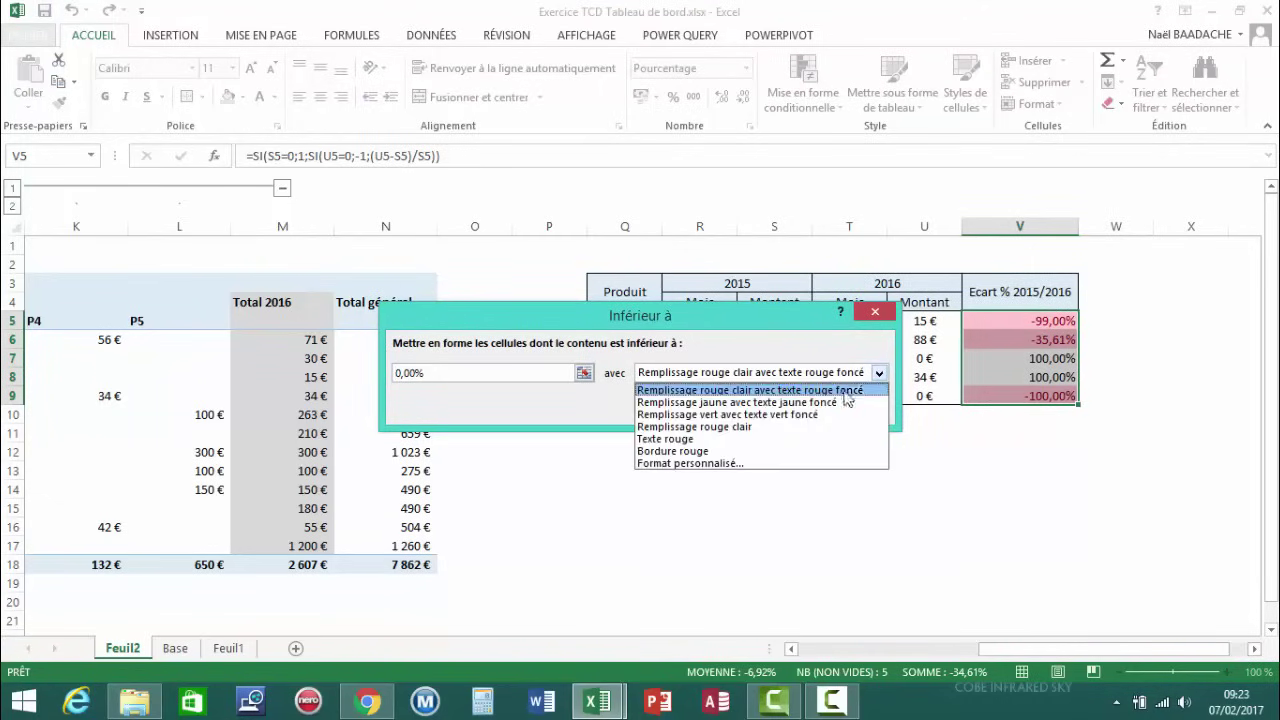
click(744, 463)
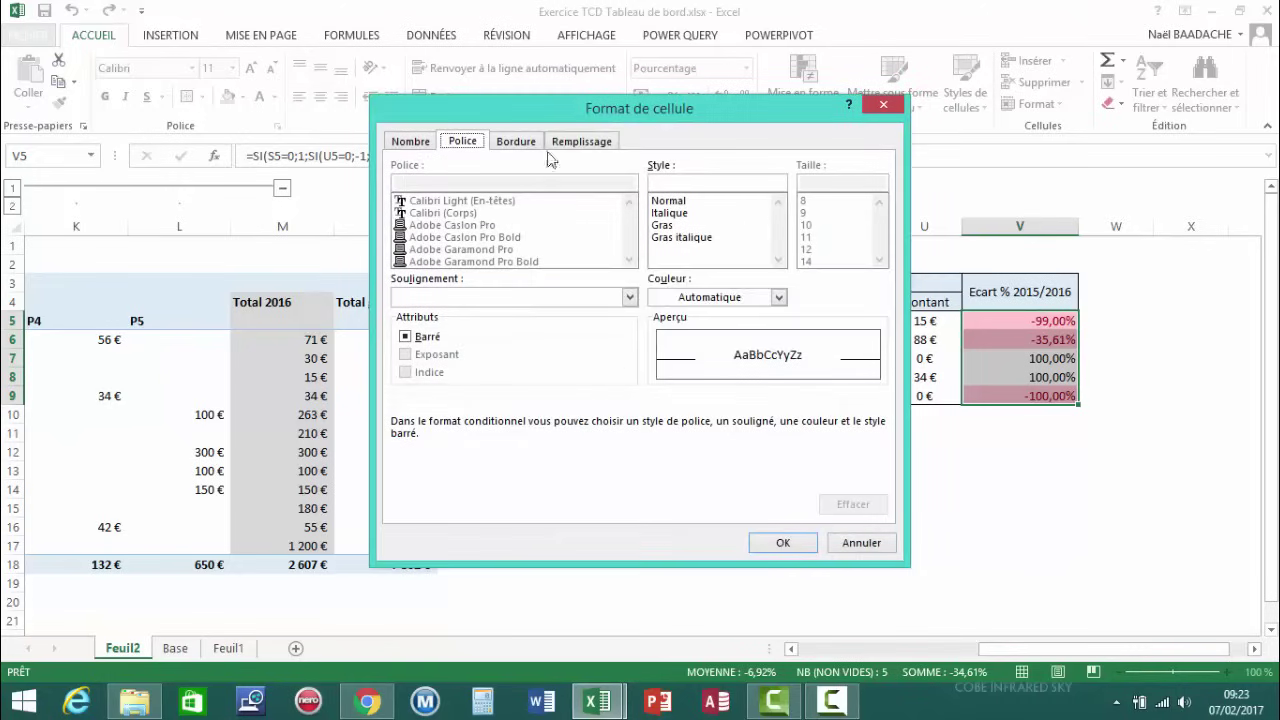
click(578, 142)
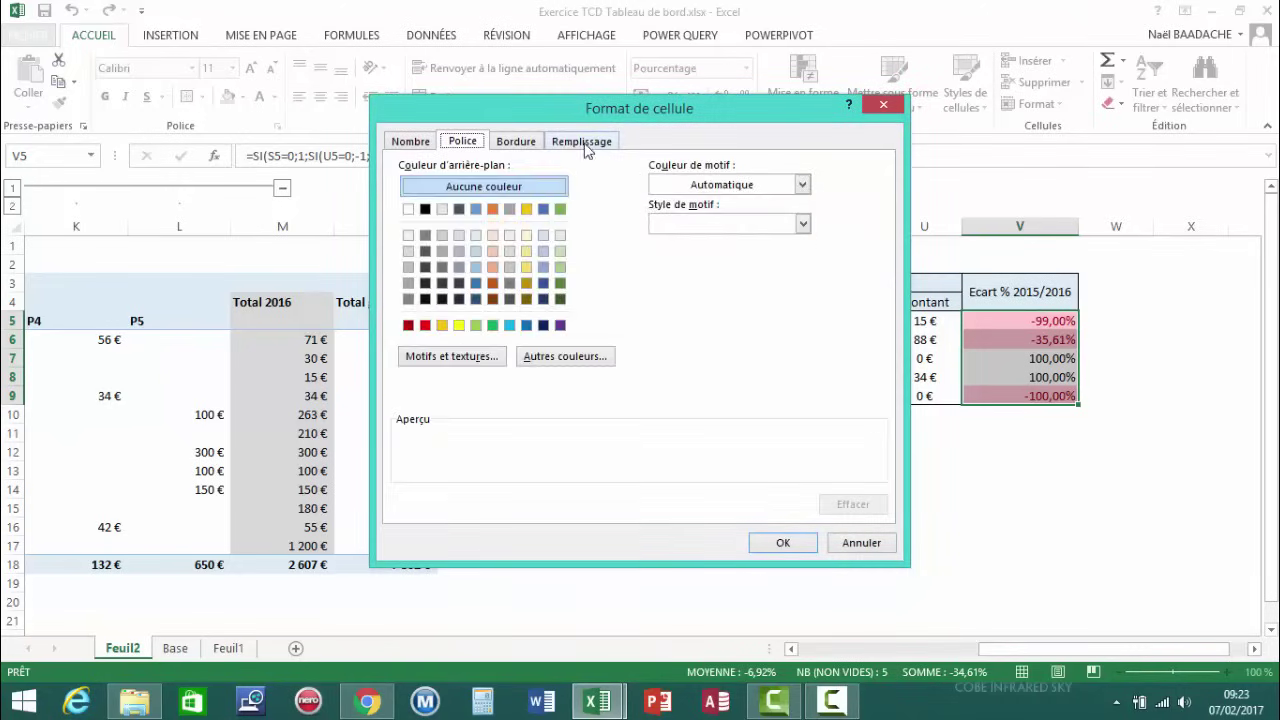
click(425, 325)
click(461, 145)
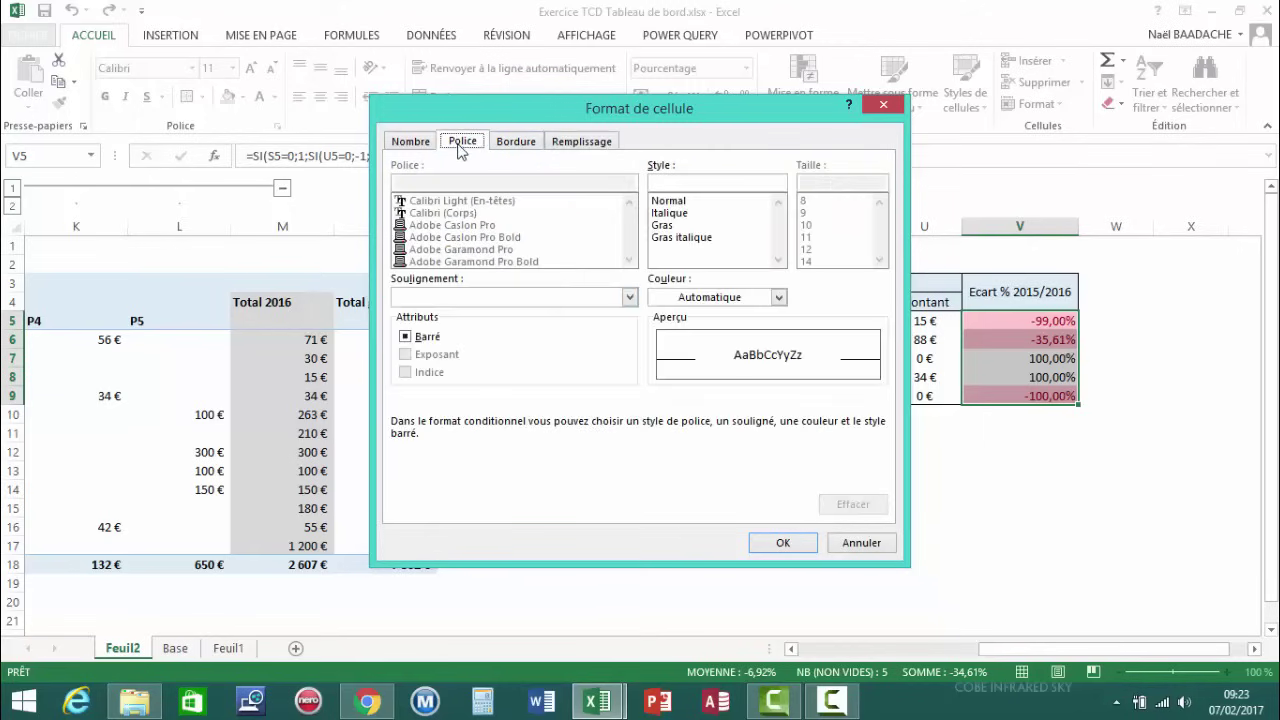
click(778, 297)
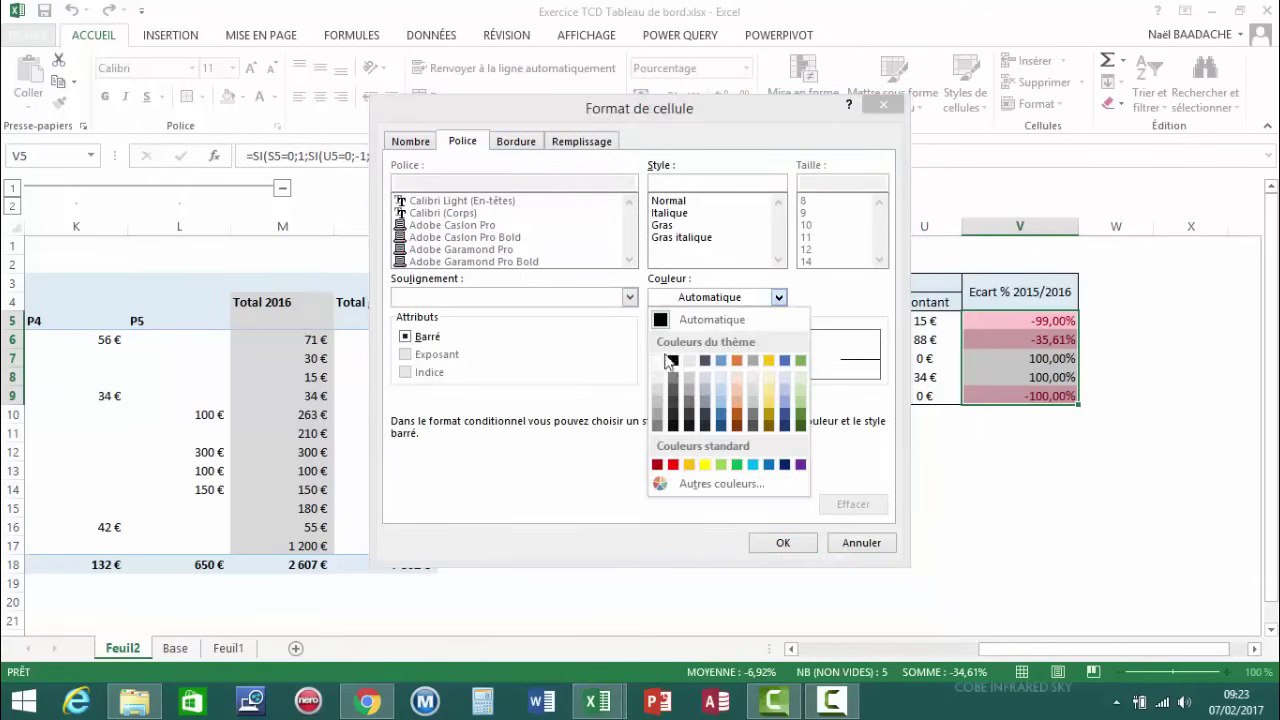
click(657, 367)
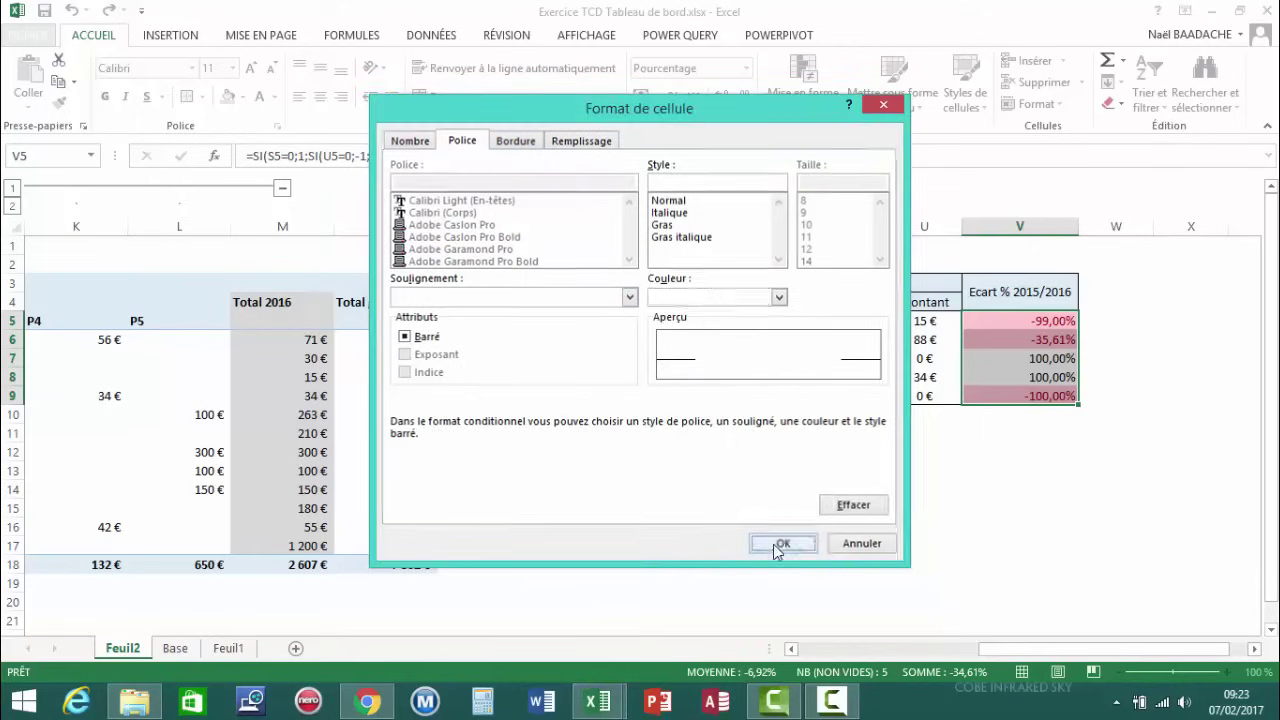
click(774, 544)
click(774, 406)
click(915, 526)
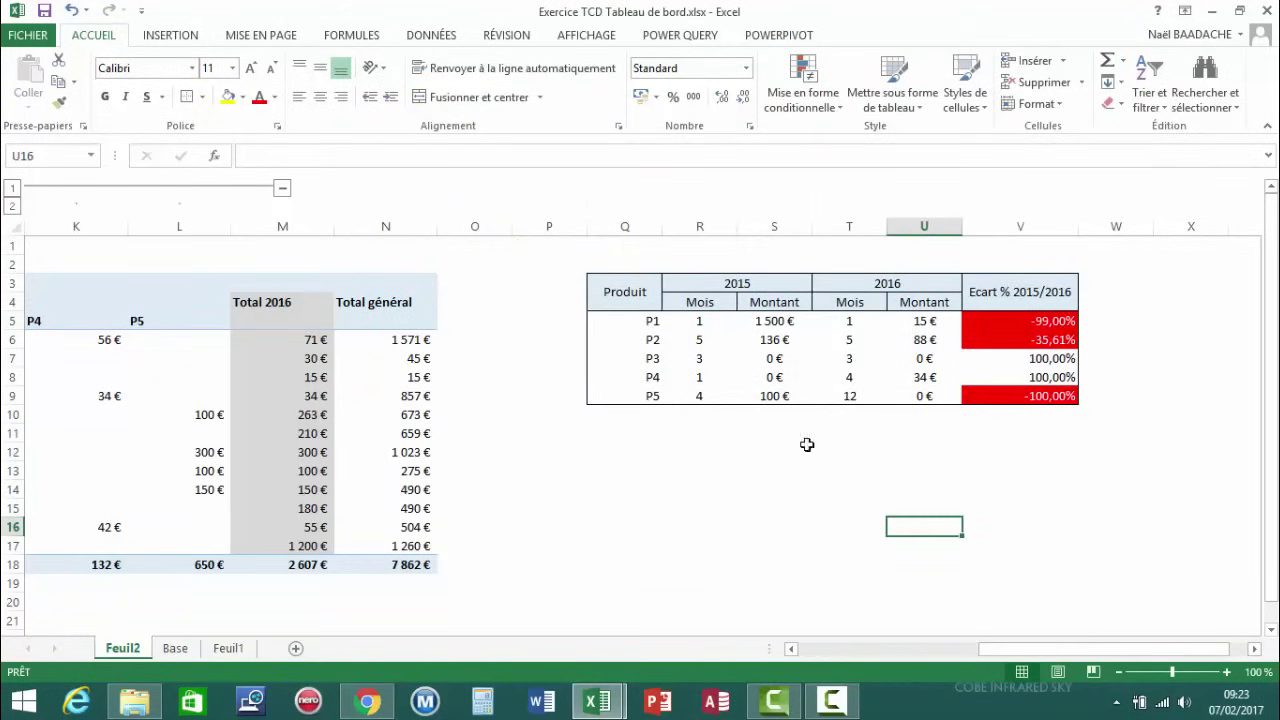
Collapse the grouped 2016 product columns of the pivot table, leaving its Total 2016 column displayed
click(714, 432)
drag(638, 294, 634, 362)
click(282, 189)
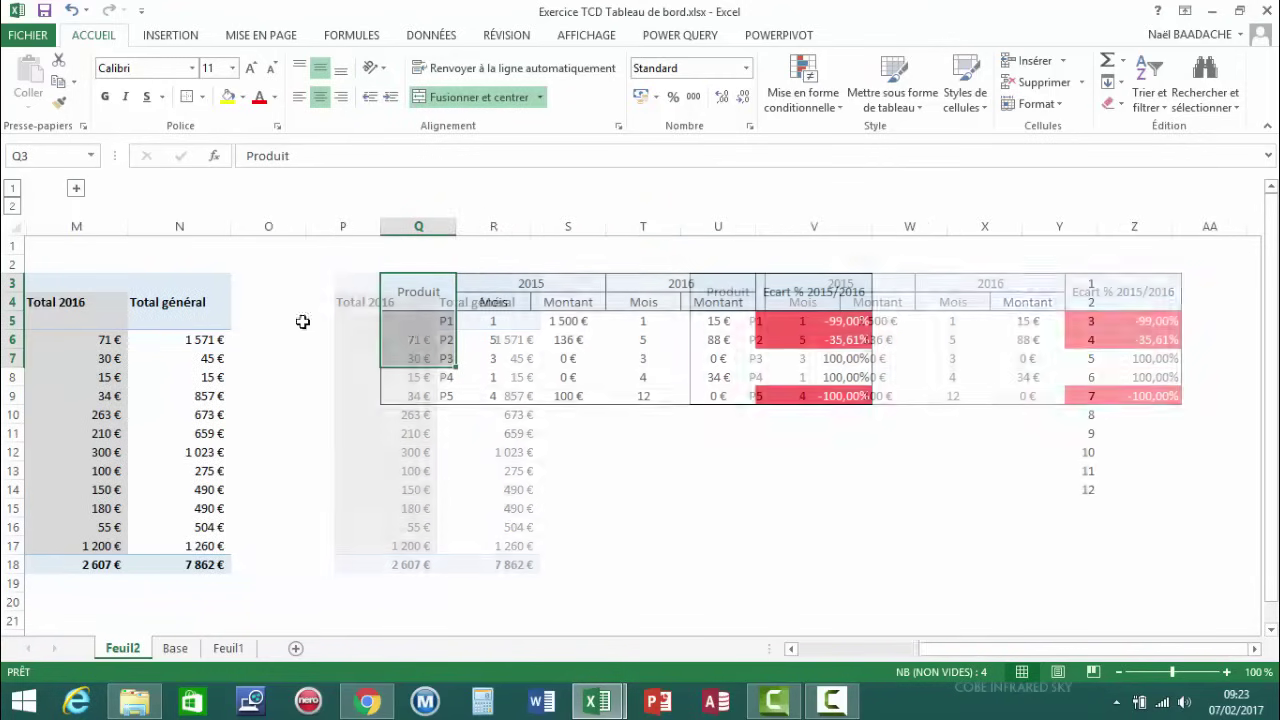
drag(950, 659, 927, 659)
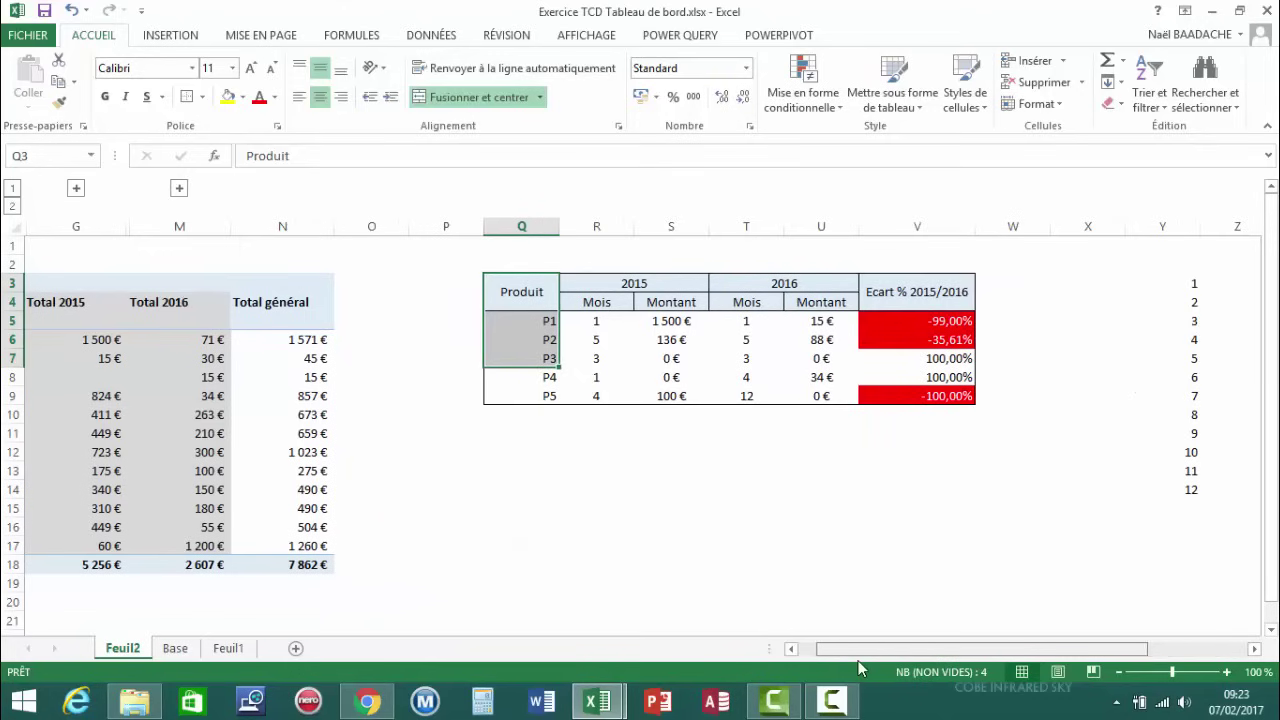
click(793, 650)
drag(903, 653, 974, 655)
Hide column Y, which holds the list of month numbers 1 to 12
click(1172, 226)
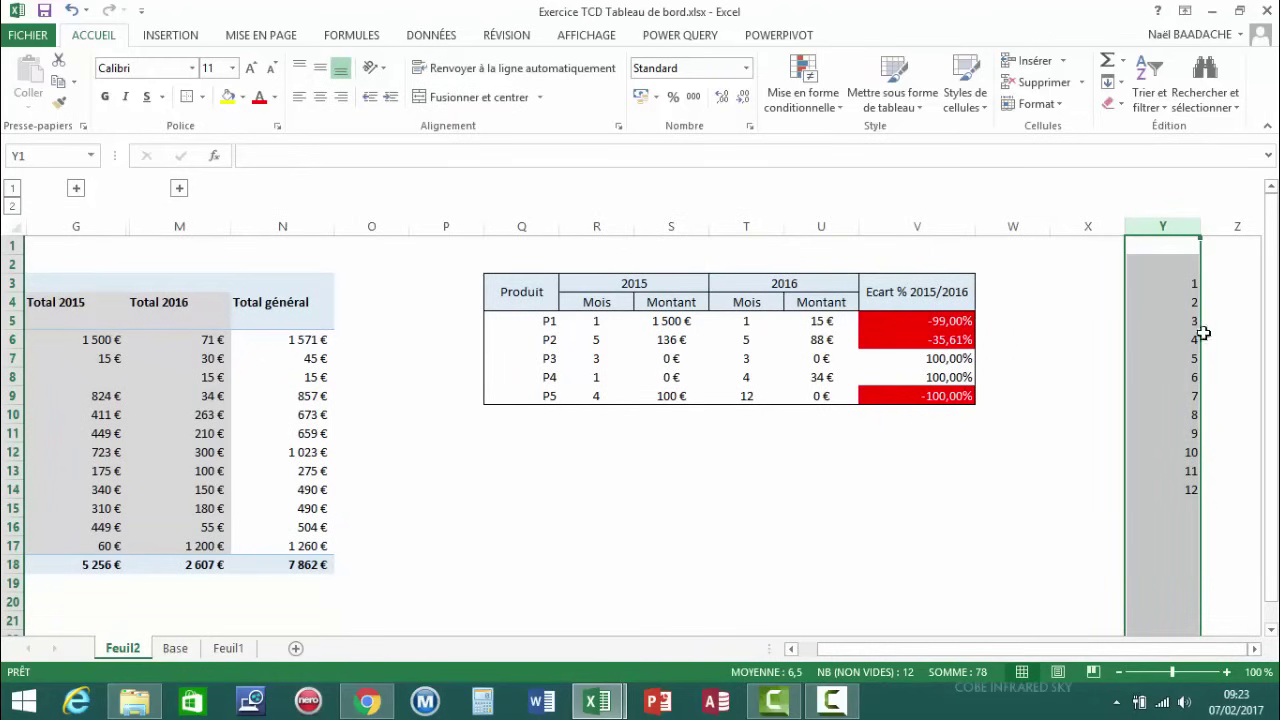
right_click(1165, 260)
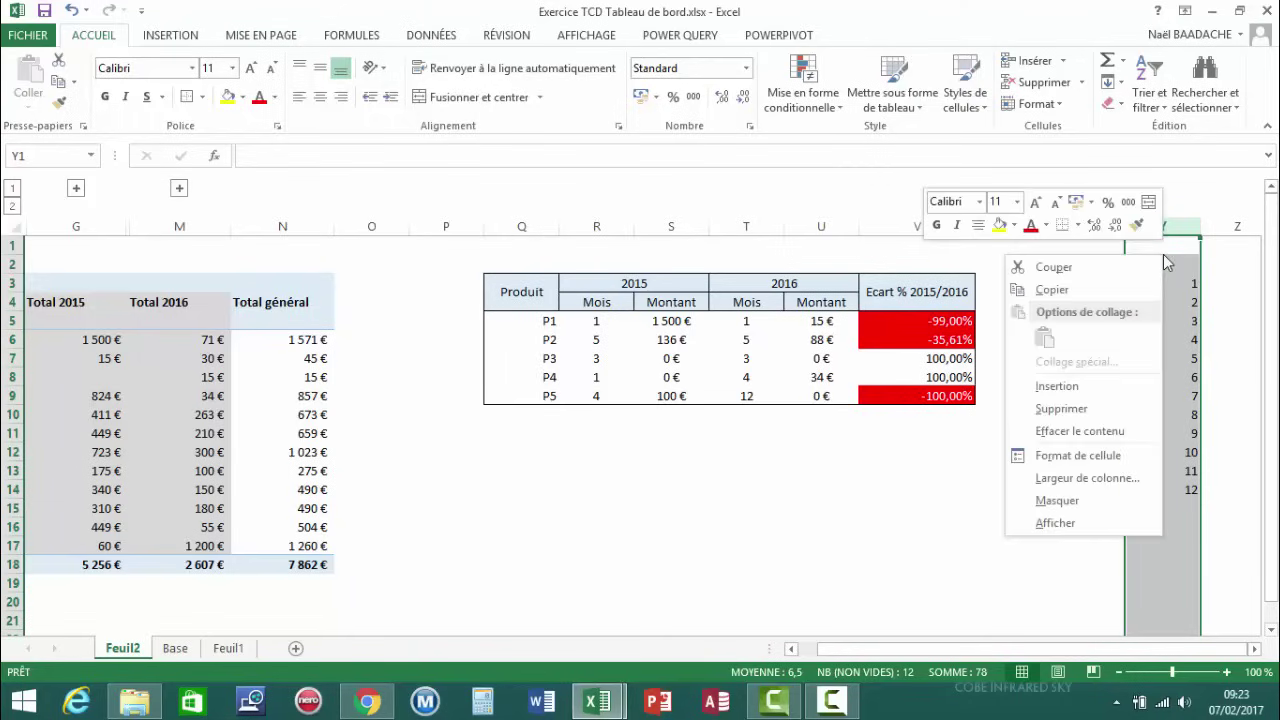
click(1118, 500)
click(957, 522)
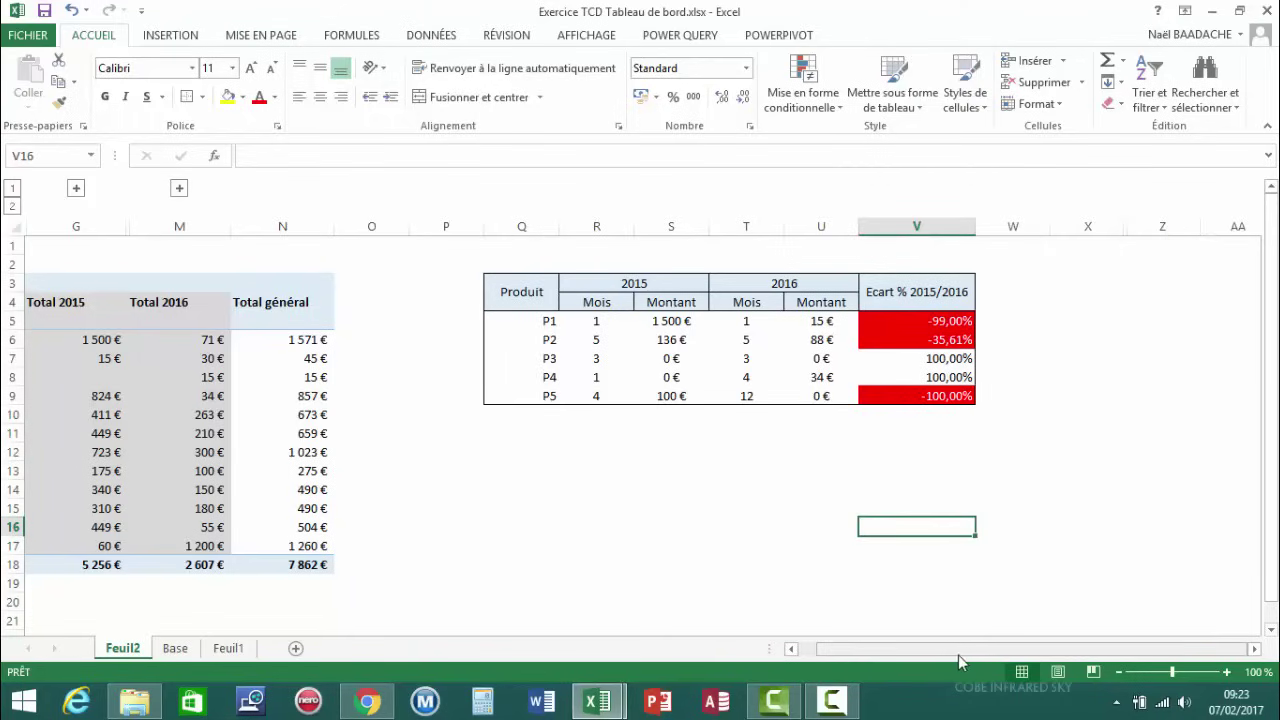
Delete the empty column O between the pivot table and the dashboard table
drag(958, 651, 931, 654)
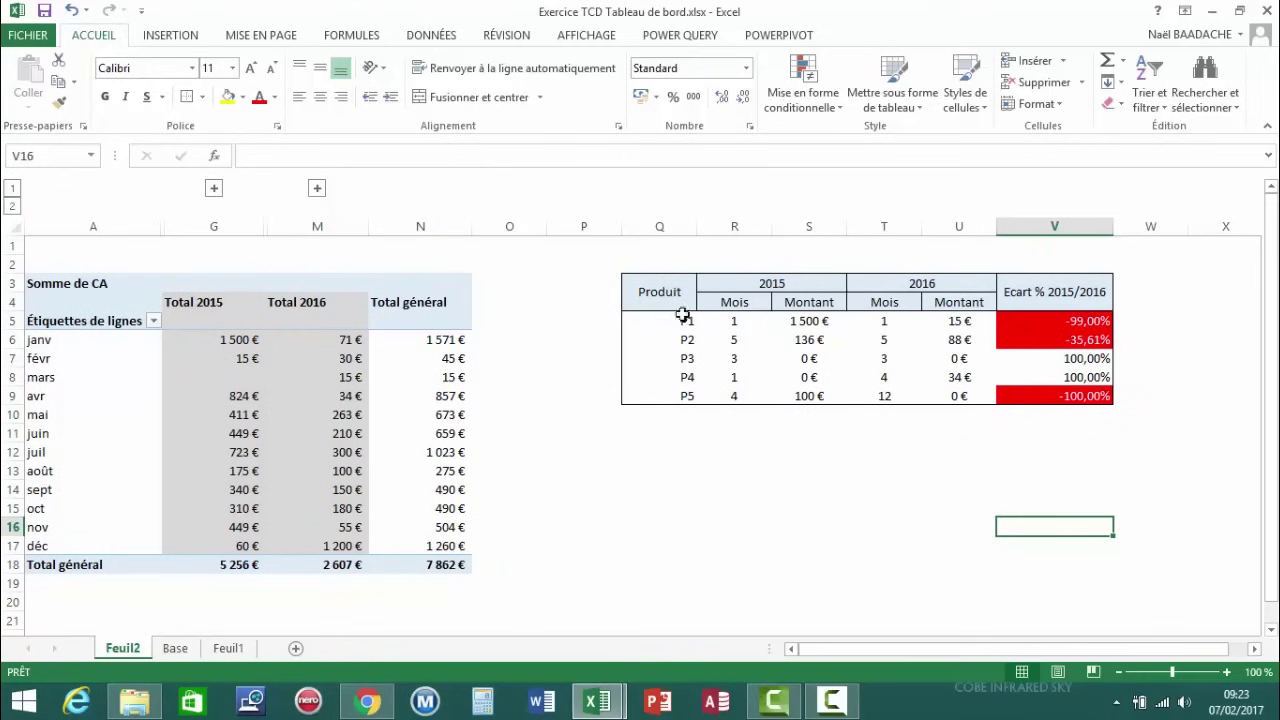
drag(664, 289, 673, 394)
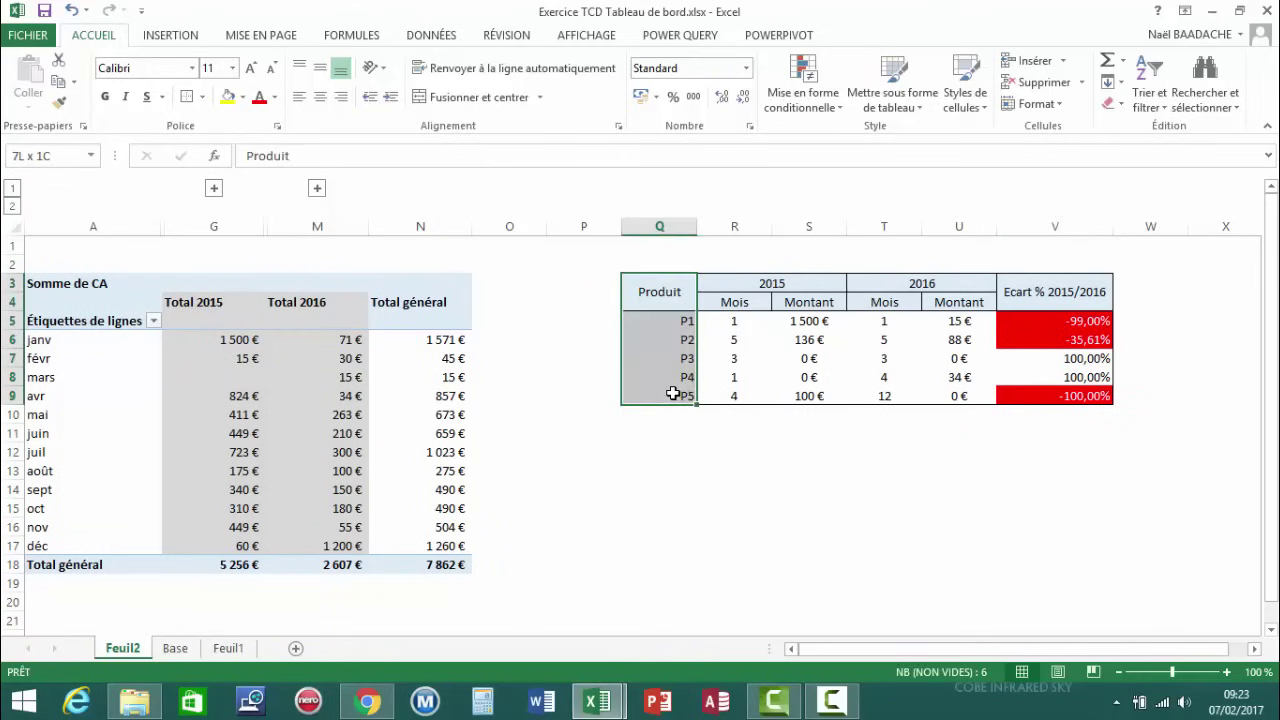
click(648, 495)
right_click(514, 224)
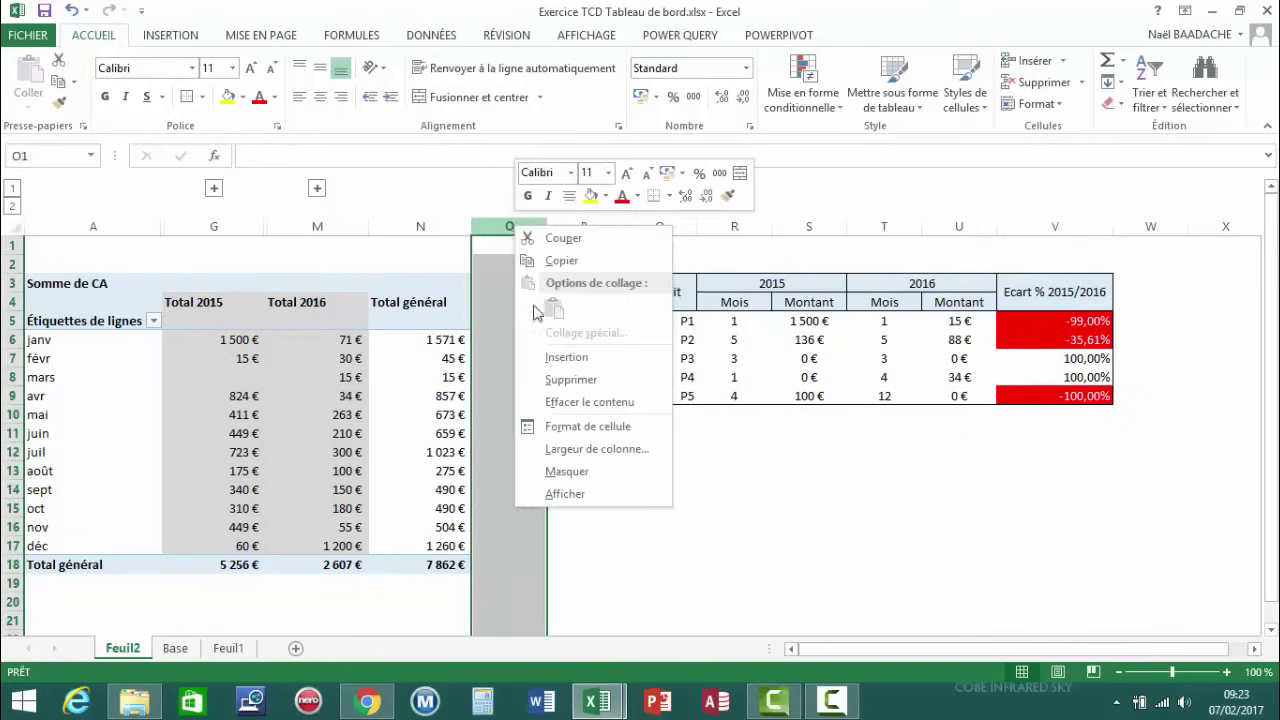
click(557, 381)
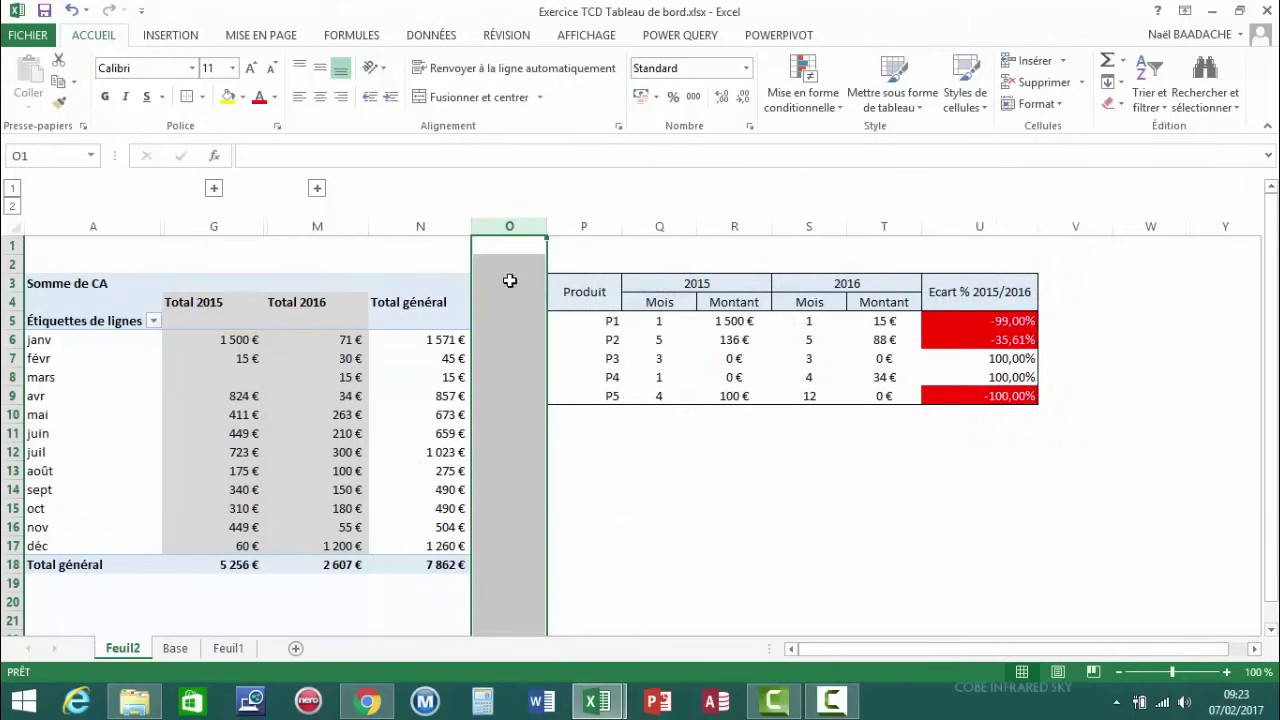
click(530, 430)
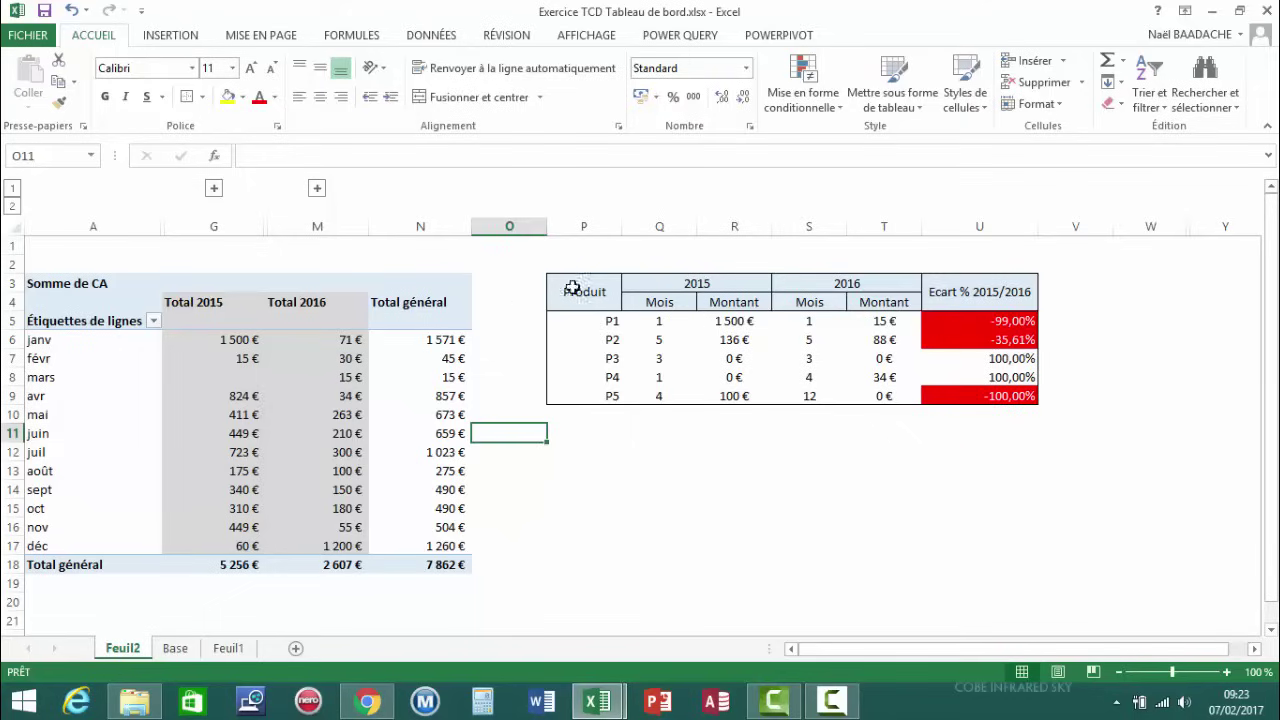
click(592, 437)
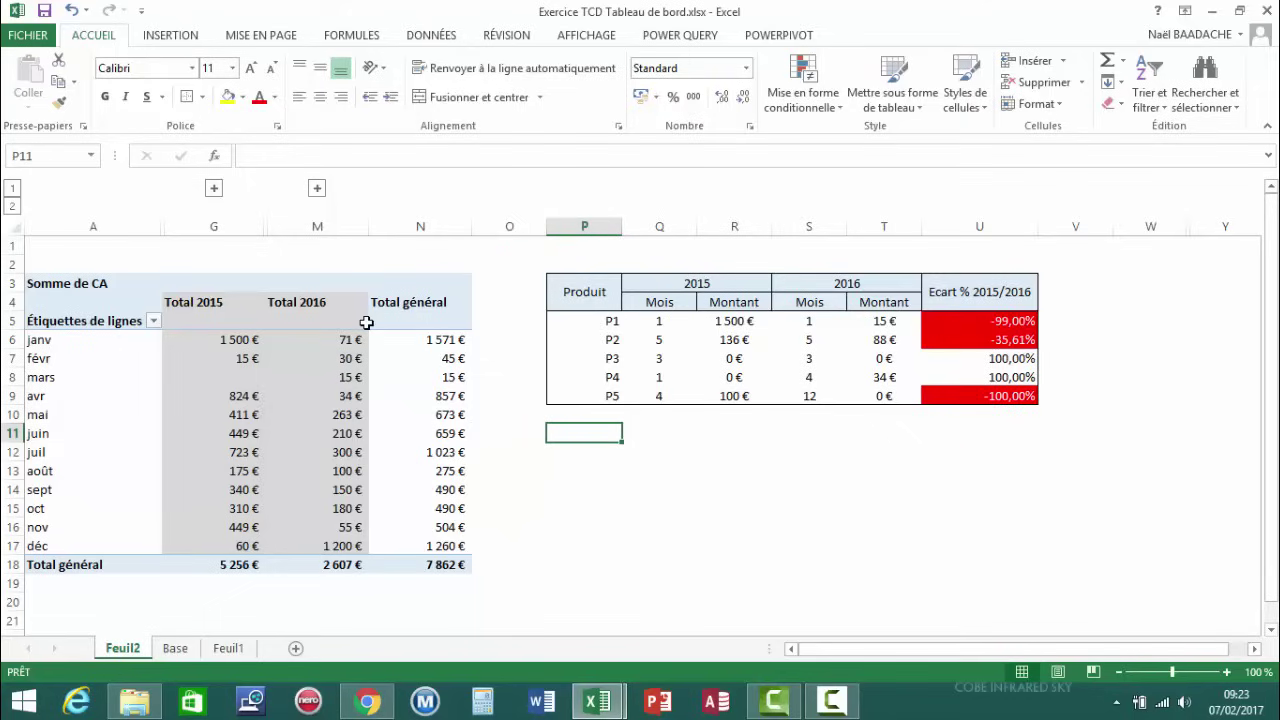
Insert a timeline on the DateCde field for the revenue pivot table
mouse_move(215, 378)
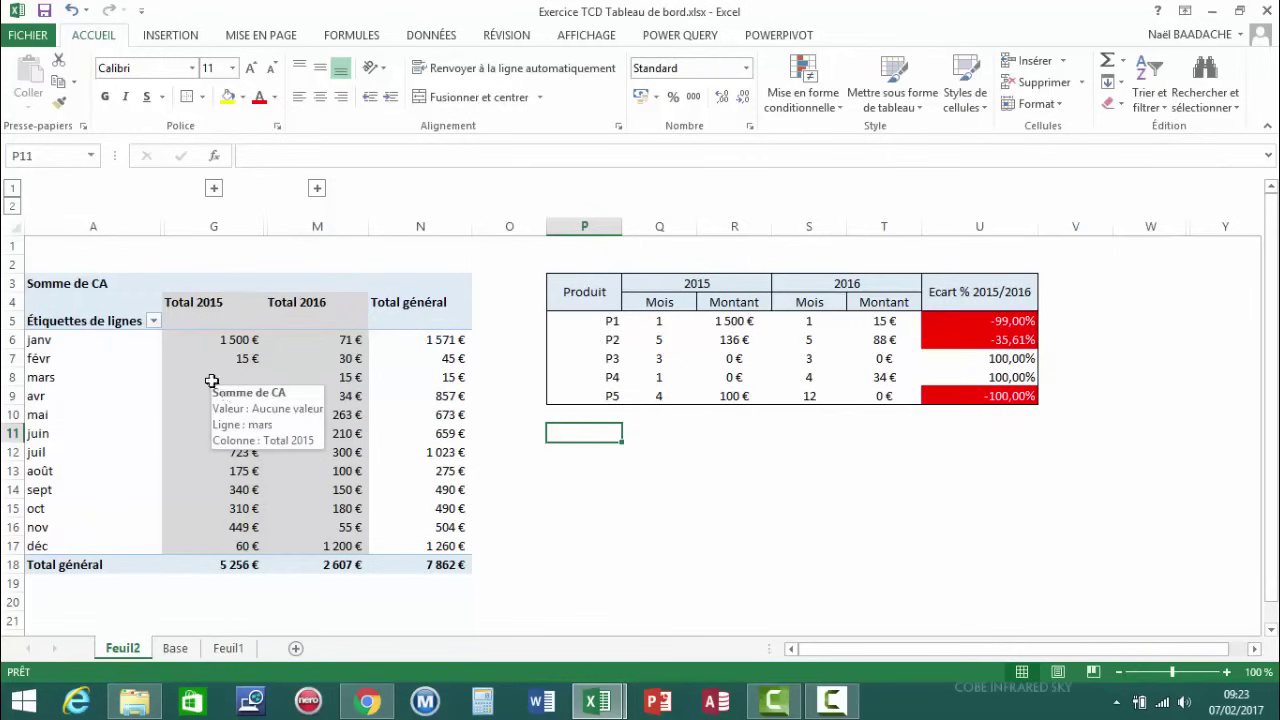
click(189, 380)
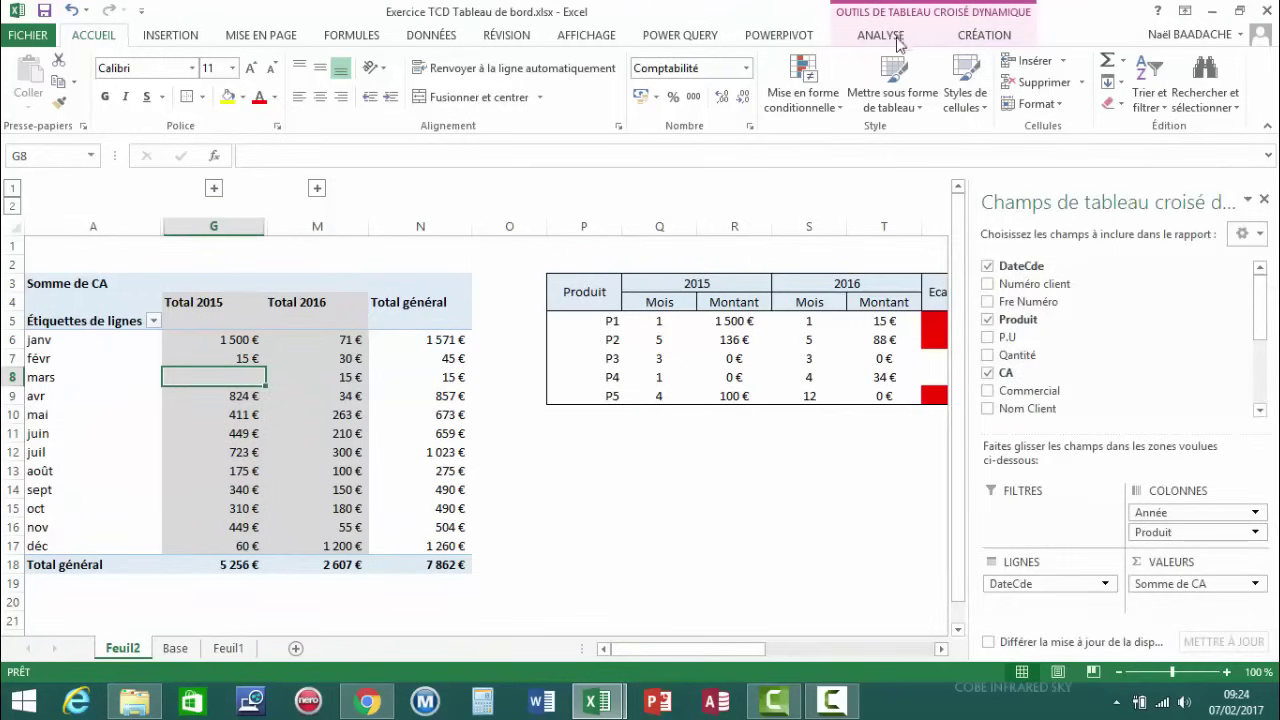
click(899, 44)
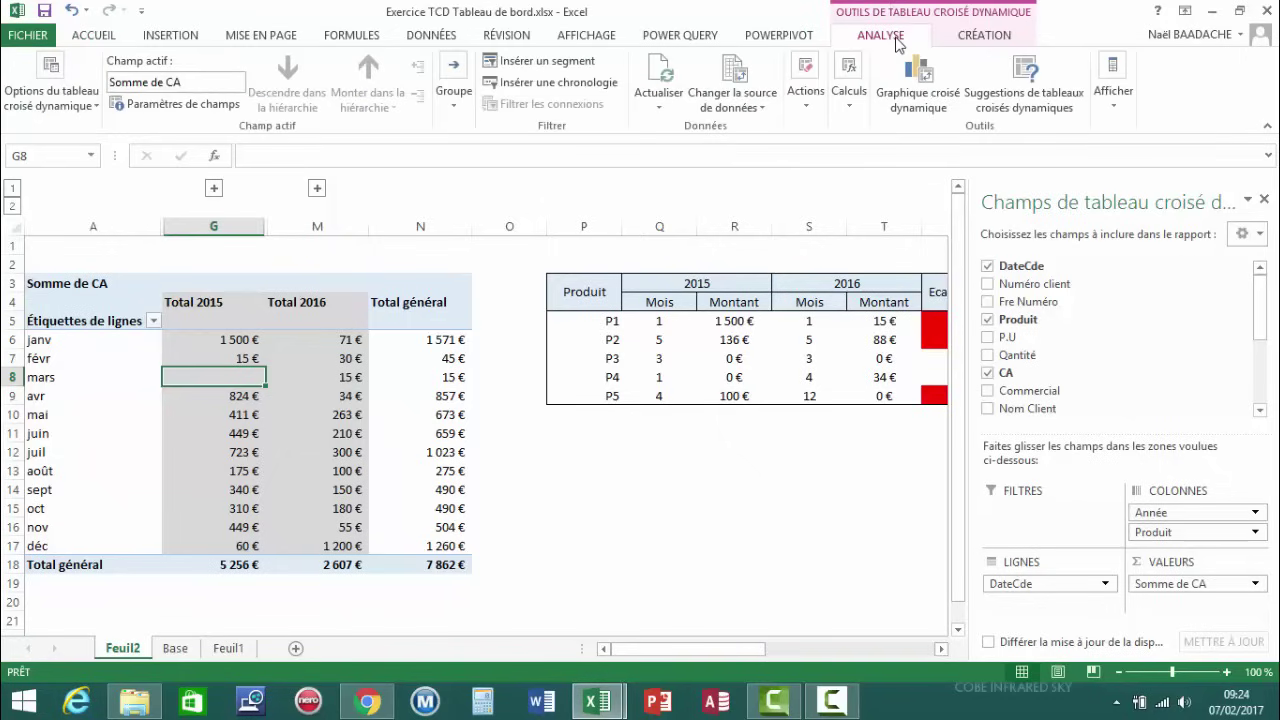
click(568, 84)
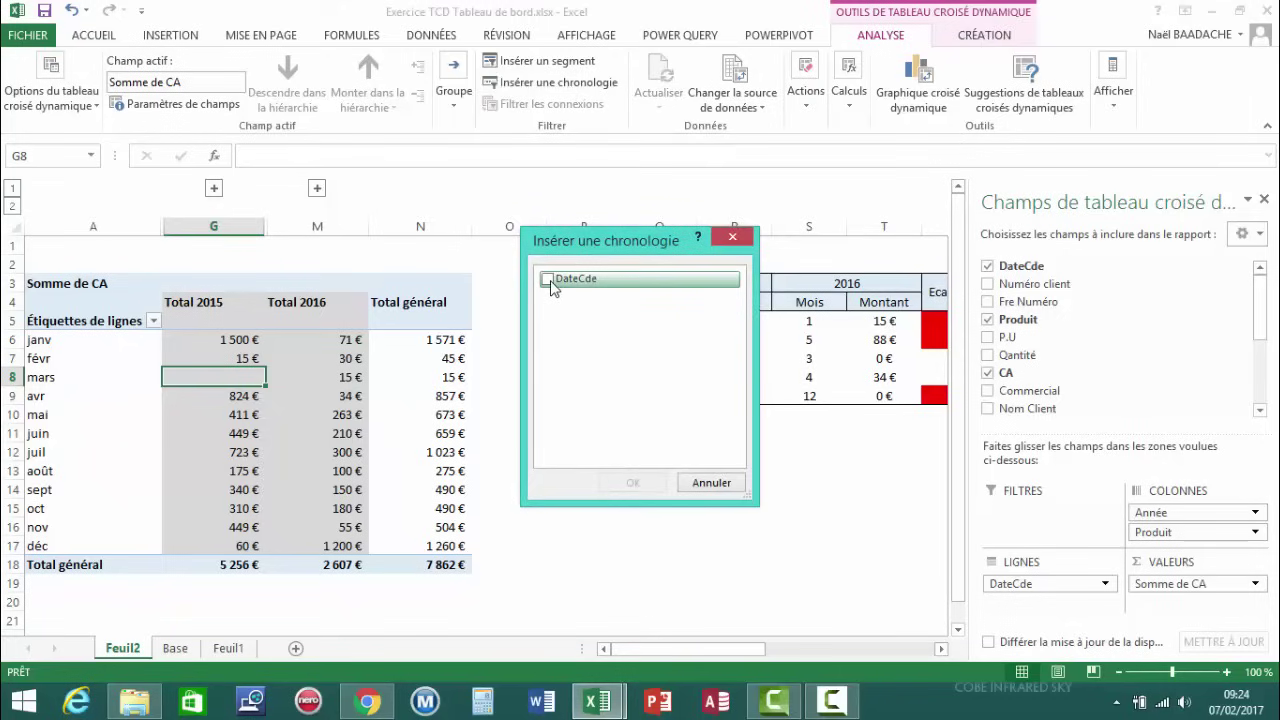
click(548, 281)
click(633, 483)
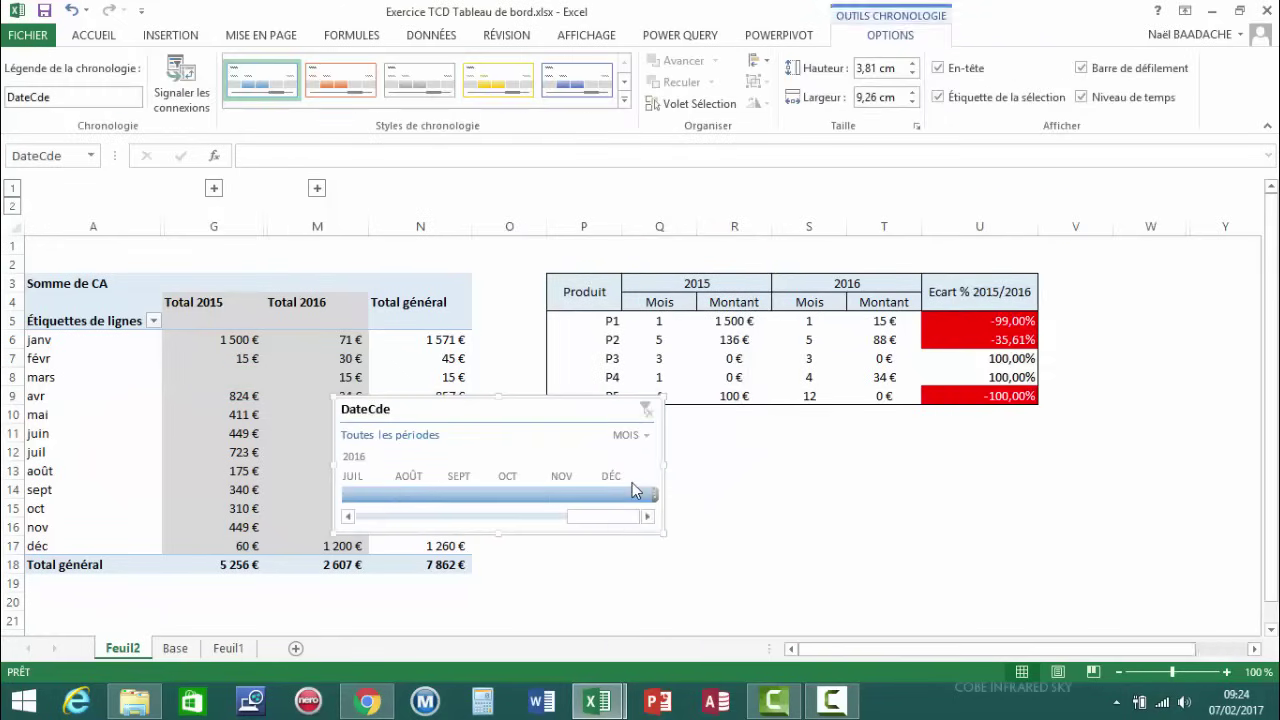
Place the DateCde timeline just below the dashboard table and widen it to match the table's width
drag(511, 400, 722, 427)
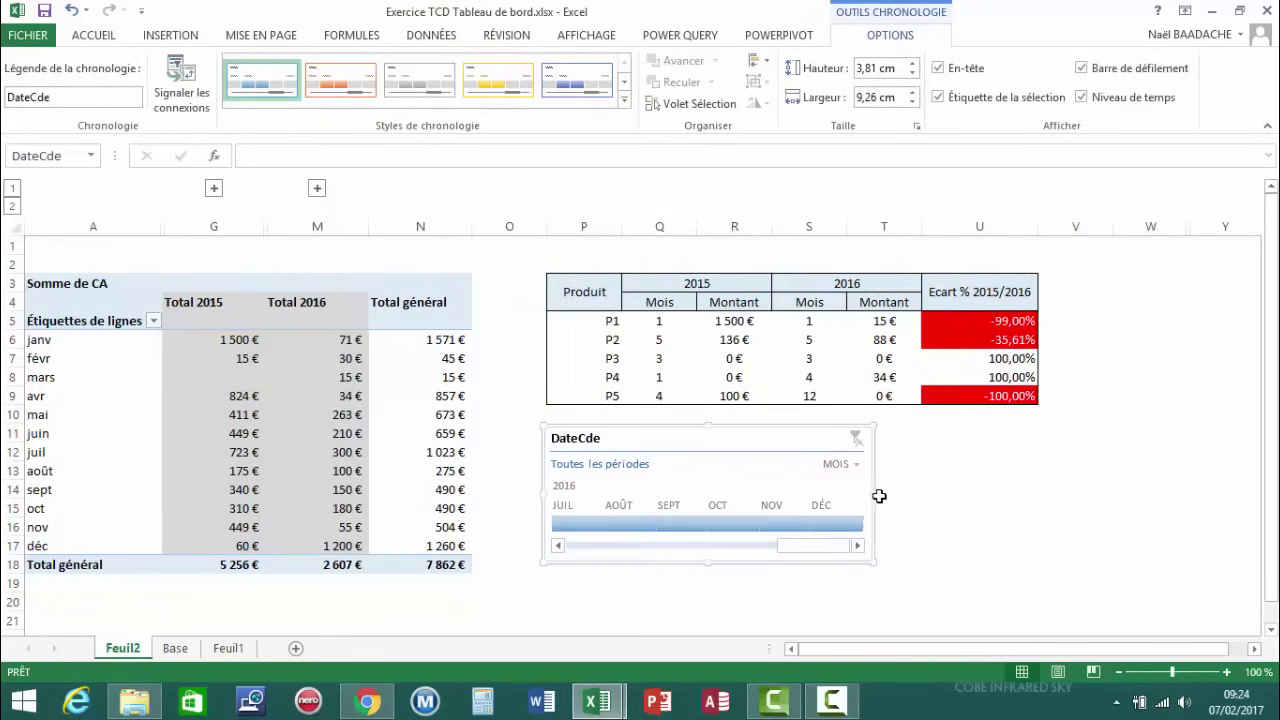
drag(904, 491, 1043, 486)
click(787, 622)
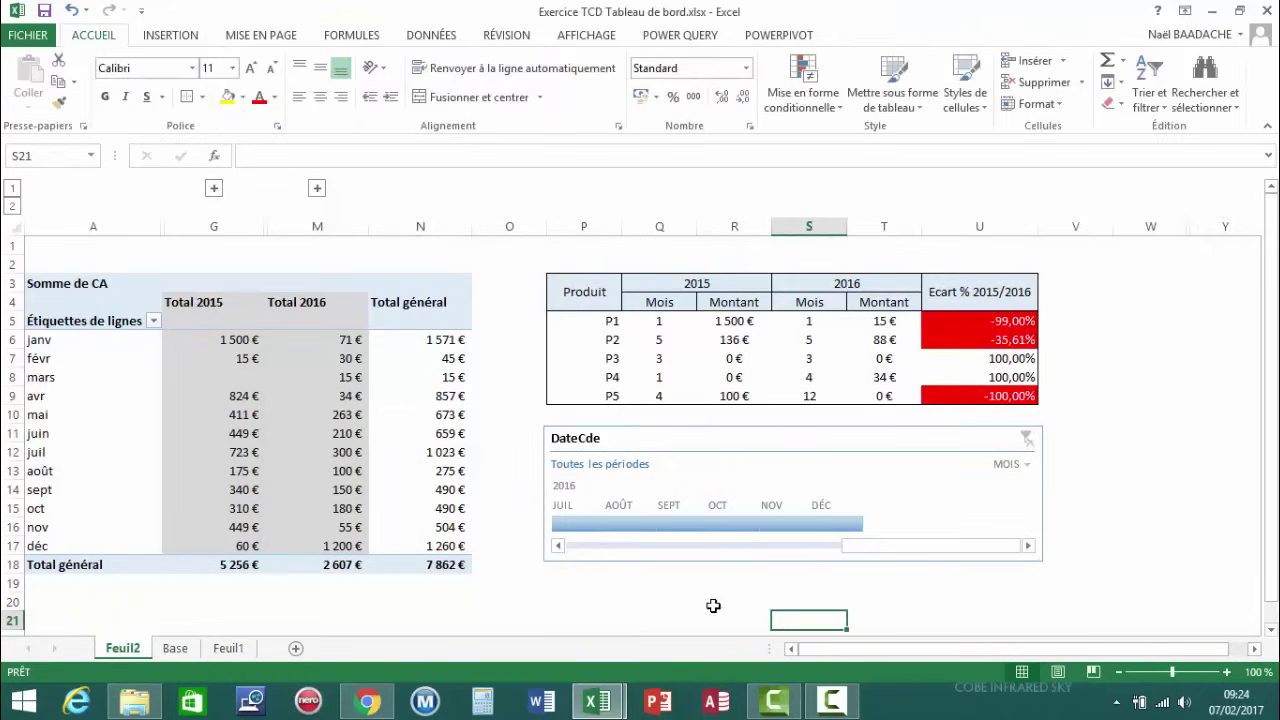
Filter the pivot table to February 2015 with the DateCde timeline, keeping its level at months
click(1030, 466)
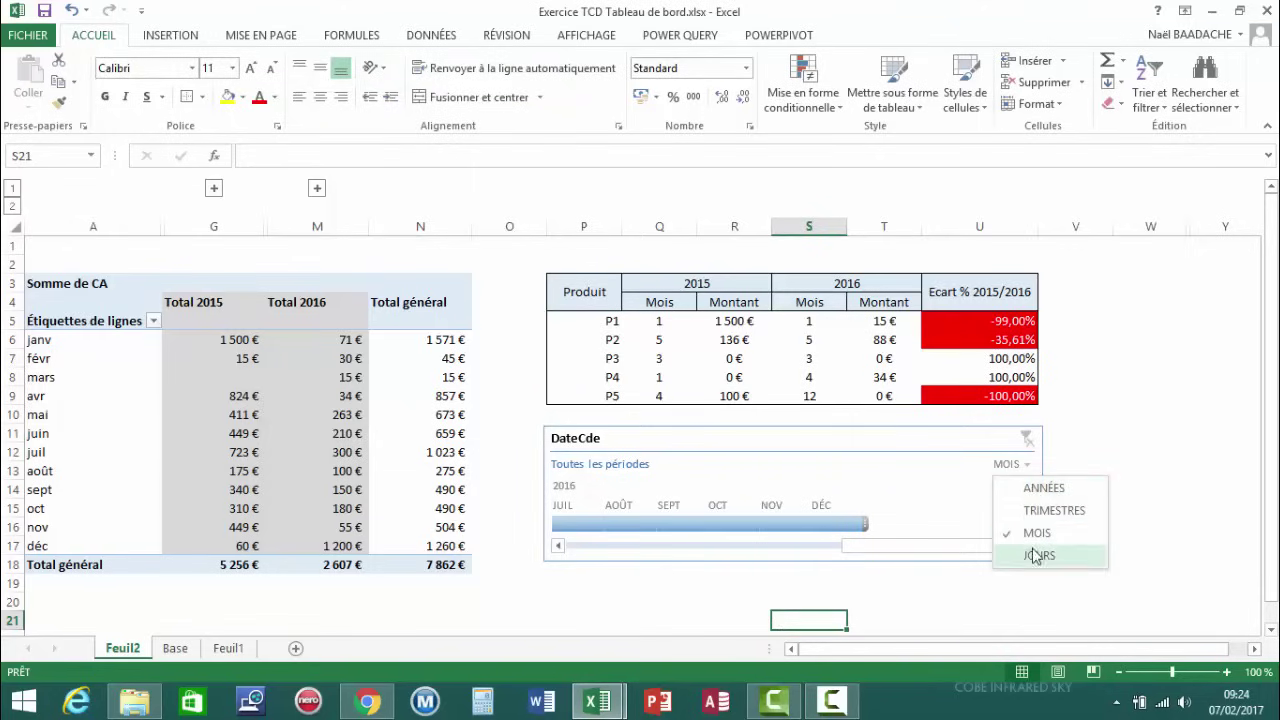
click(1122, 417)
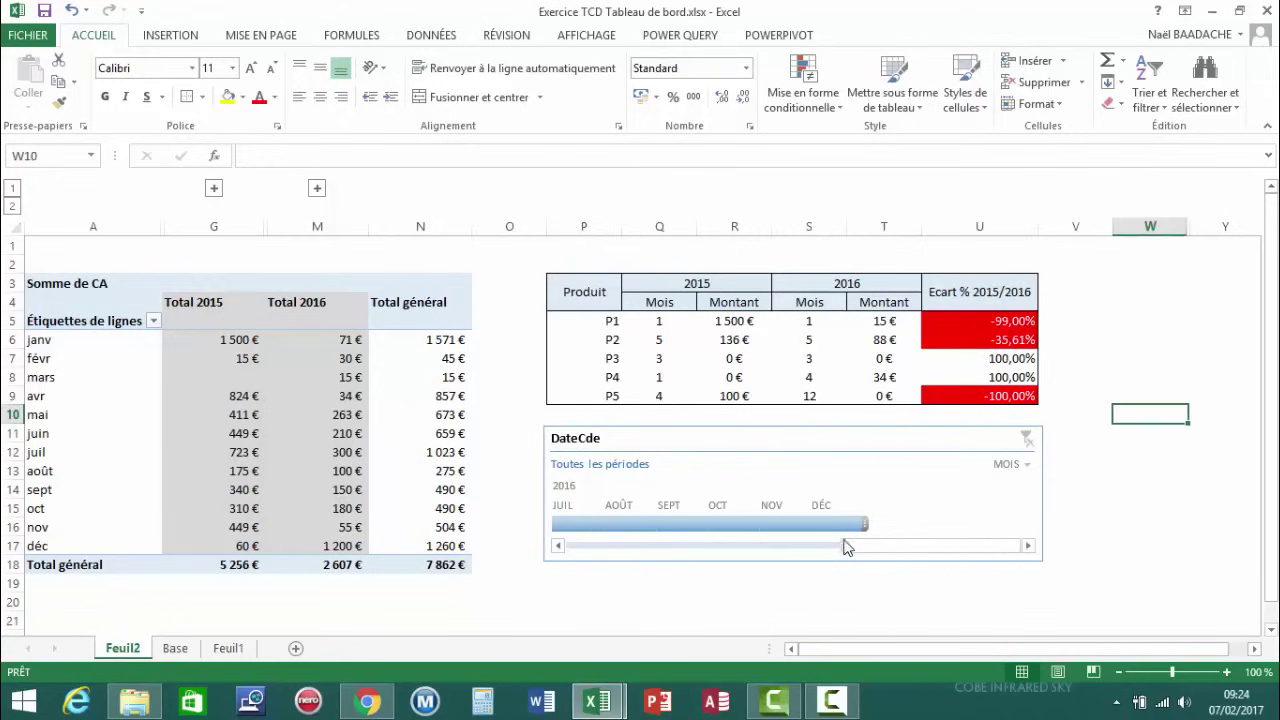
drag(851, 544, 624, 560)
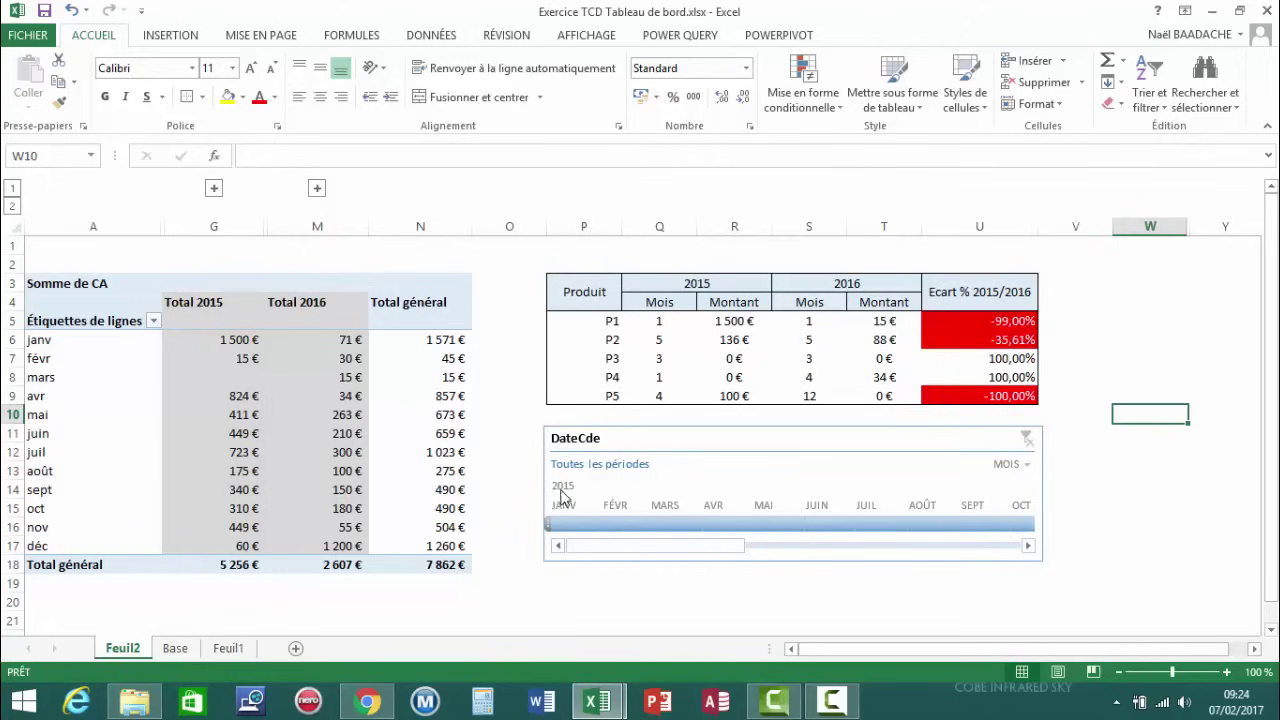
click(621, 512)
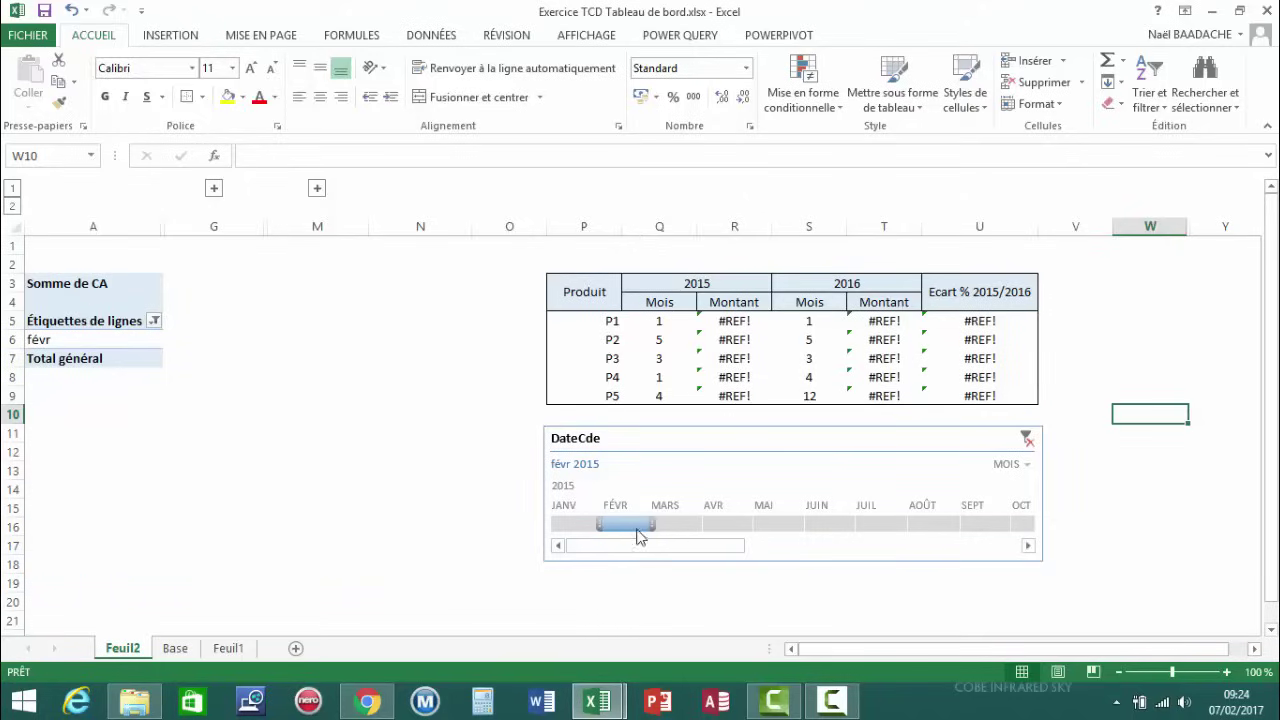
Wrap the 2015 amount formula in R5 in SIERREUR with "" as the error value, and copy it down to R9
click(734, 321)
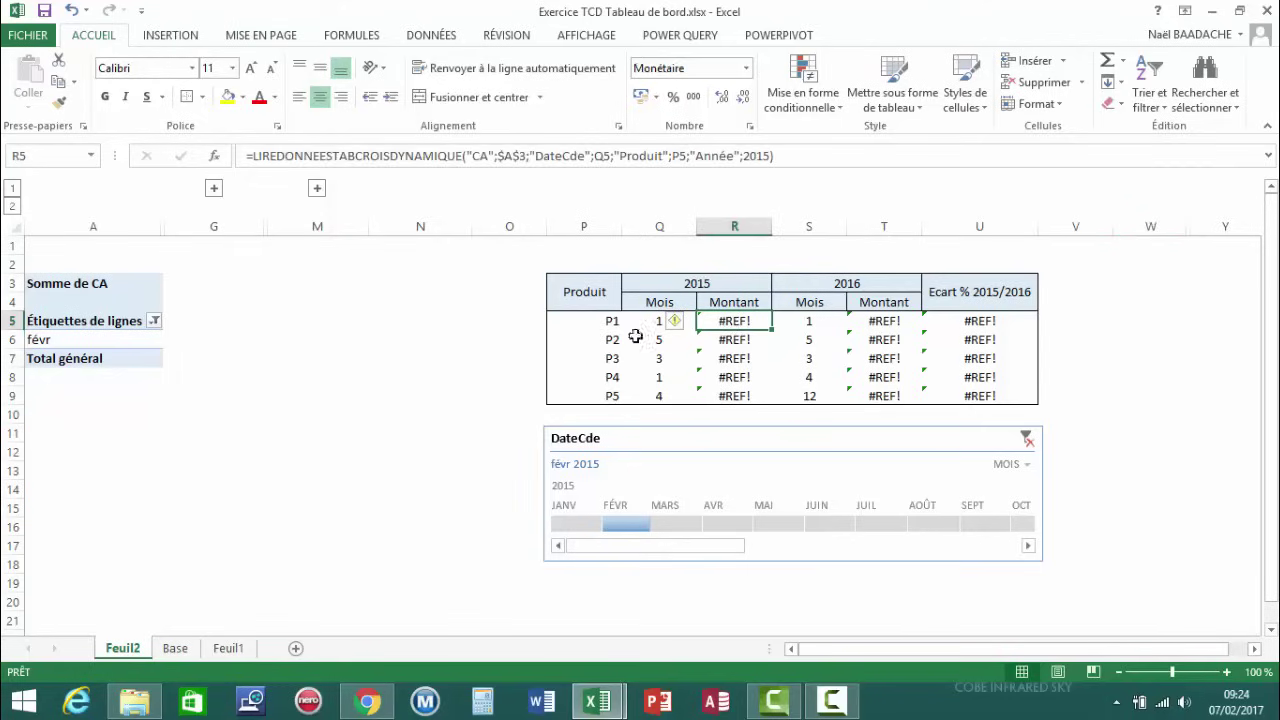
click(253, 155)
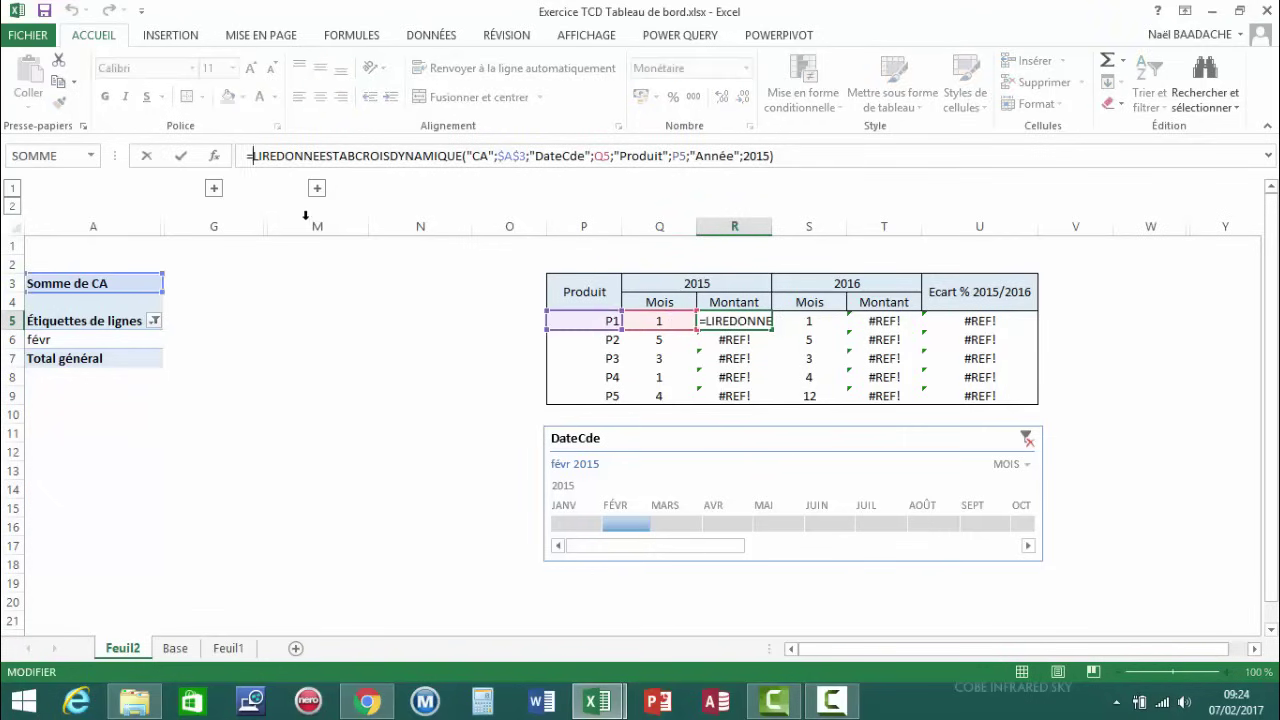
text(SI)
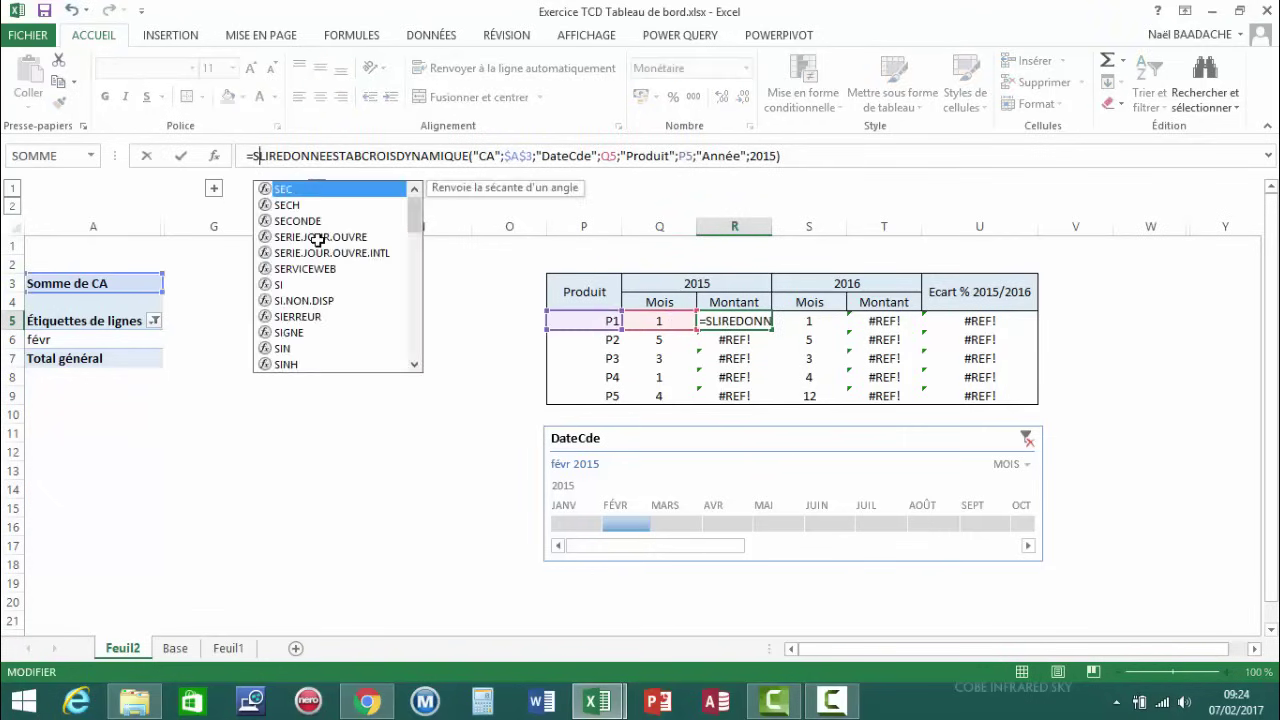
text(erre)
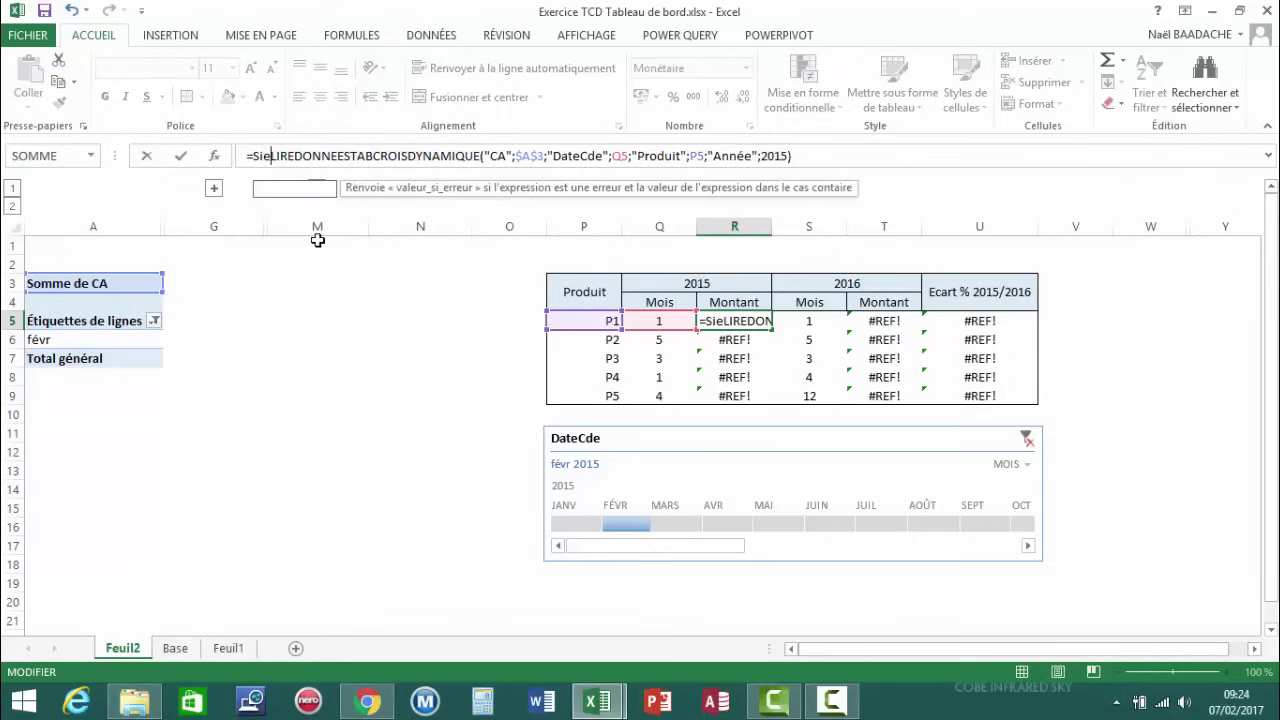
text(ur()
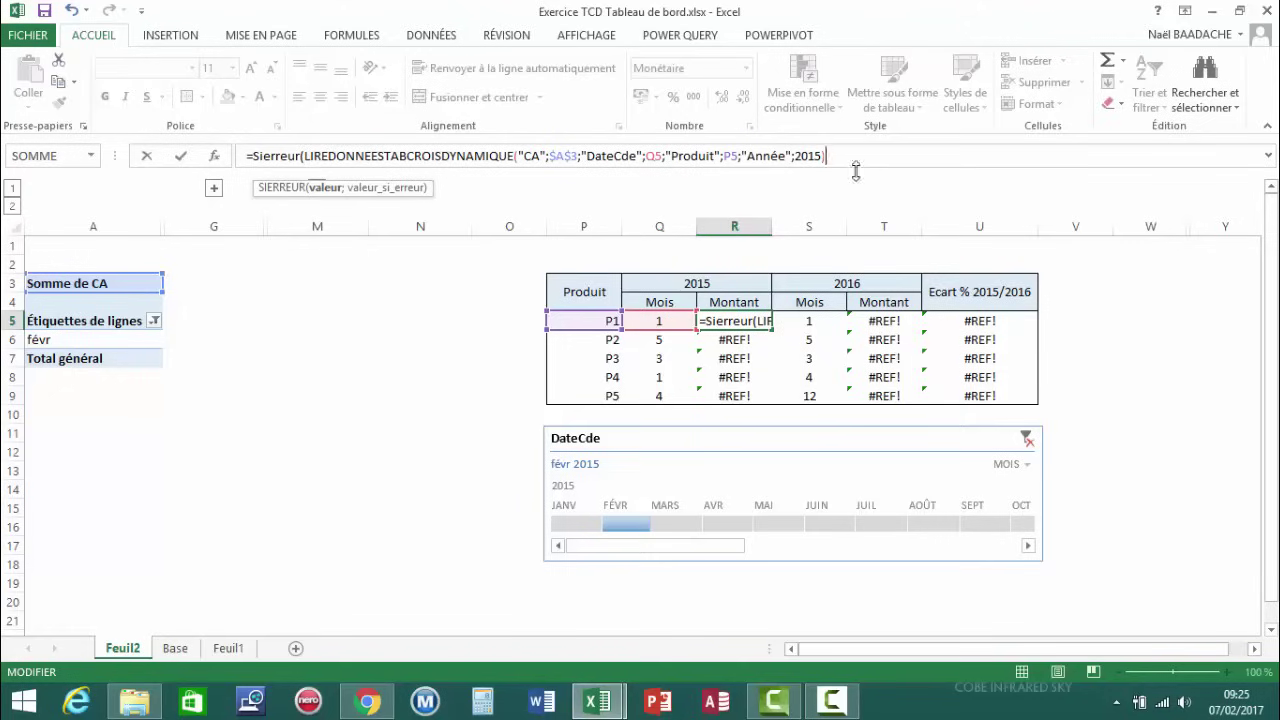
text(;"")
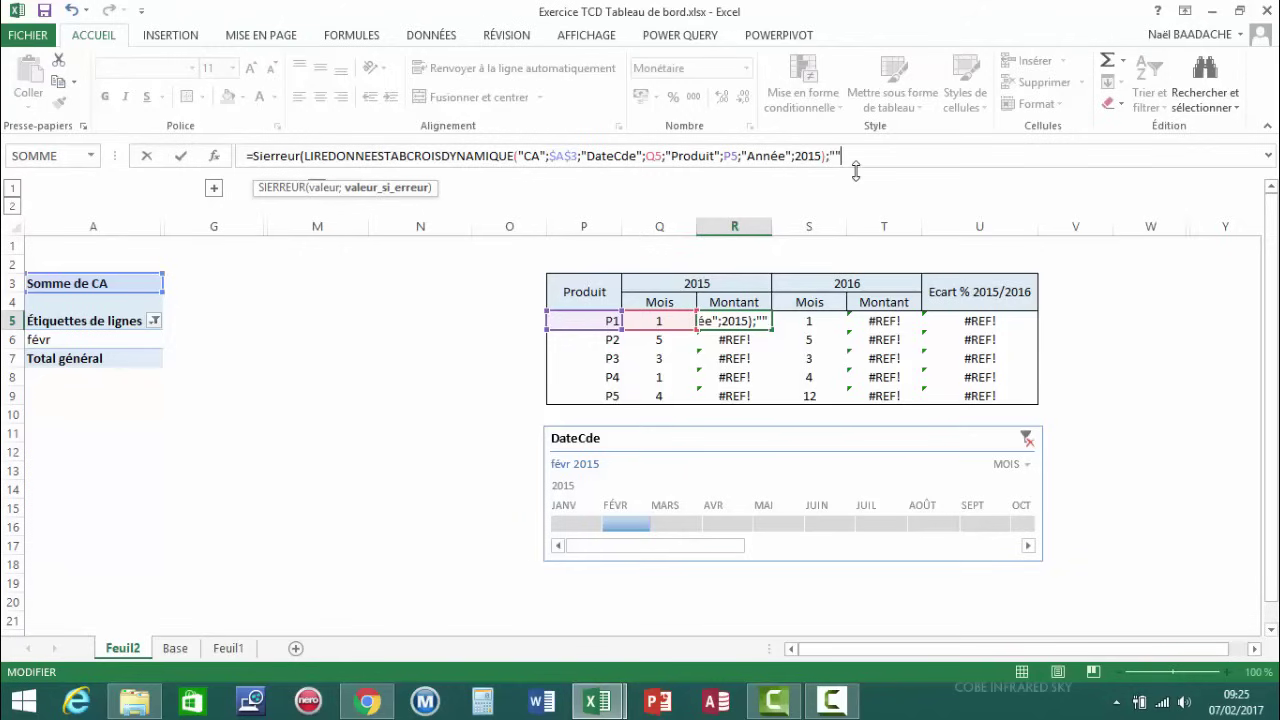
text())
key(Return)
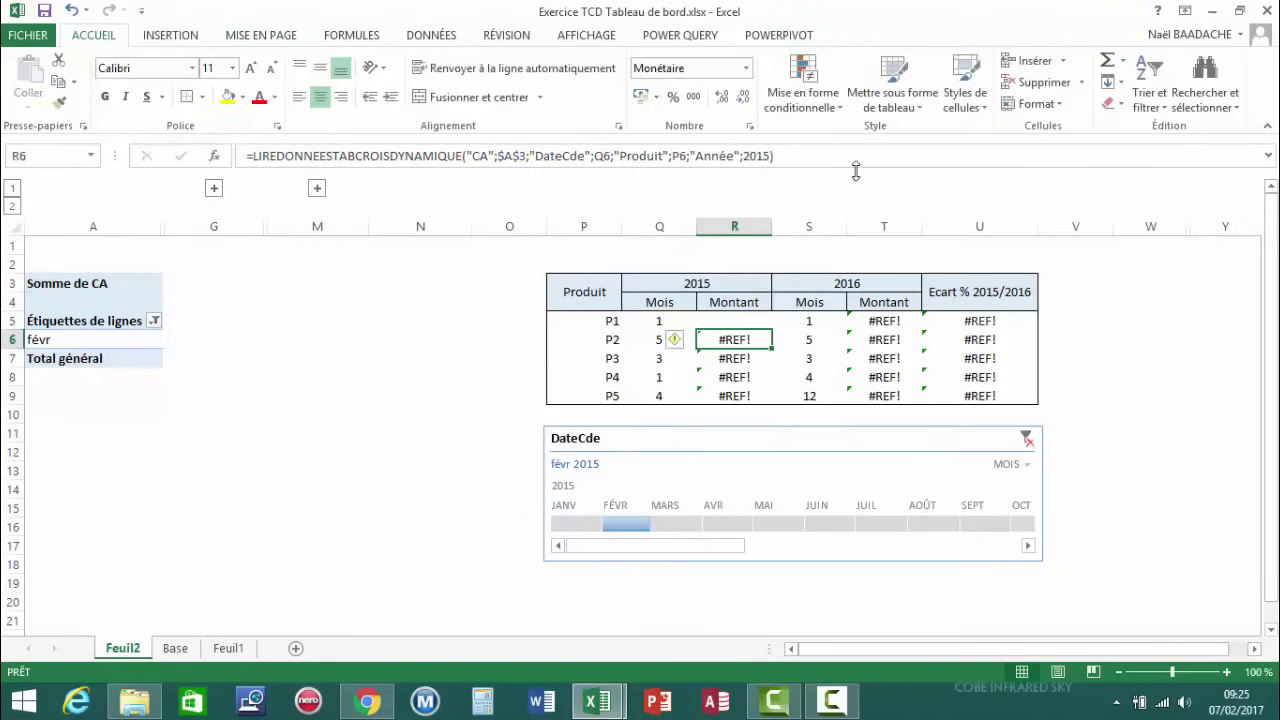
click(737, 319)
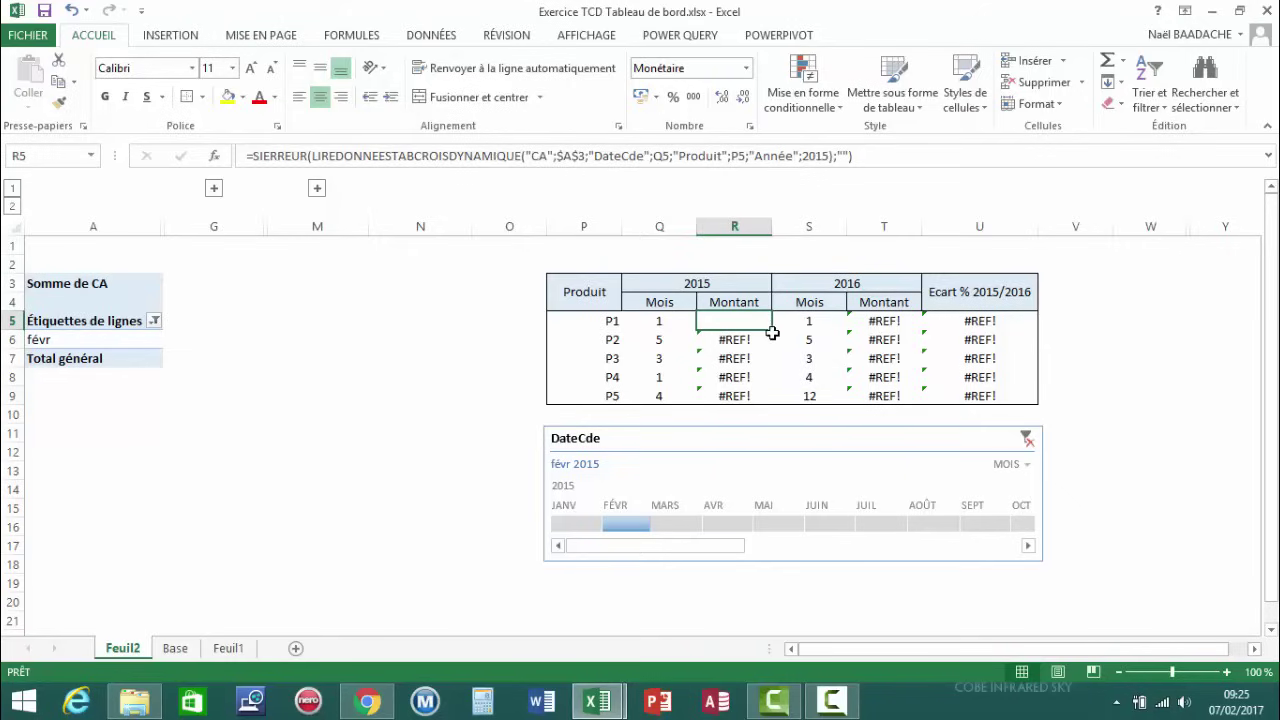
drag(770, 330, 760, 400)
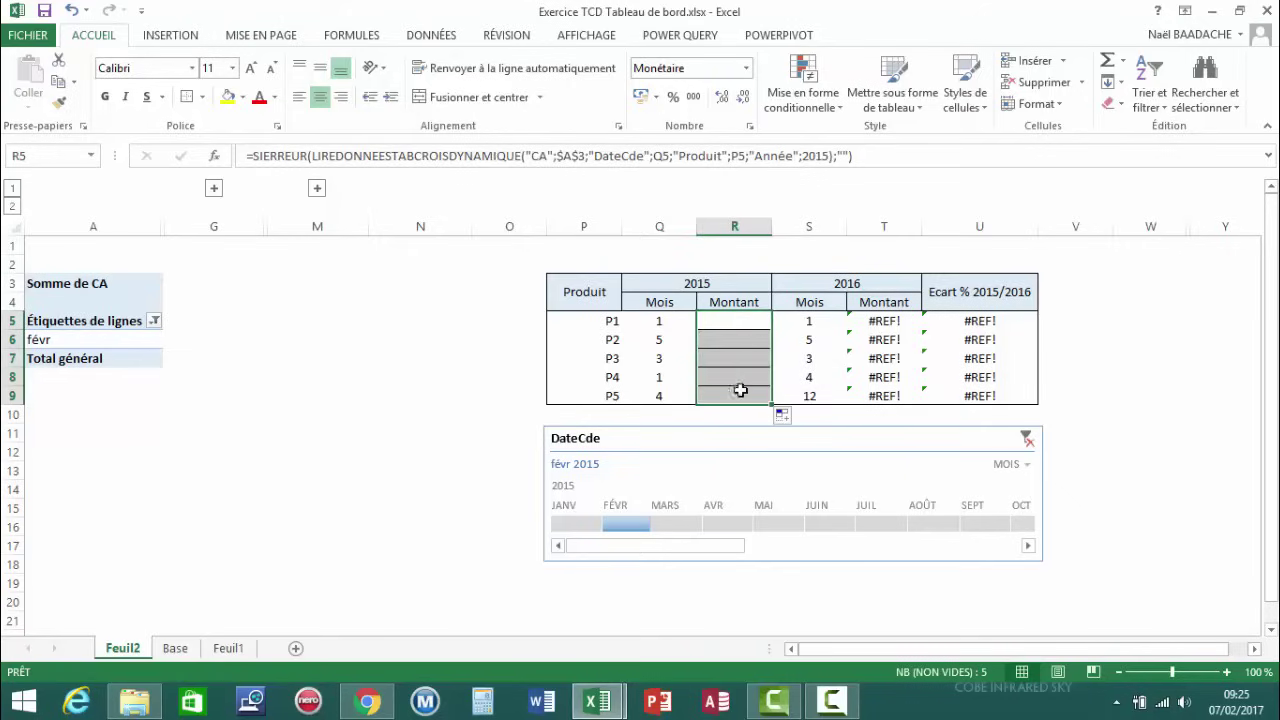
Wrap the 2016 amount formula in T5 in SIERREUR with "" as the error value, and copy it down to T9
click(886, 325)
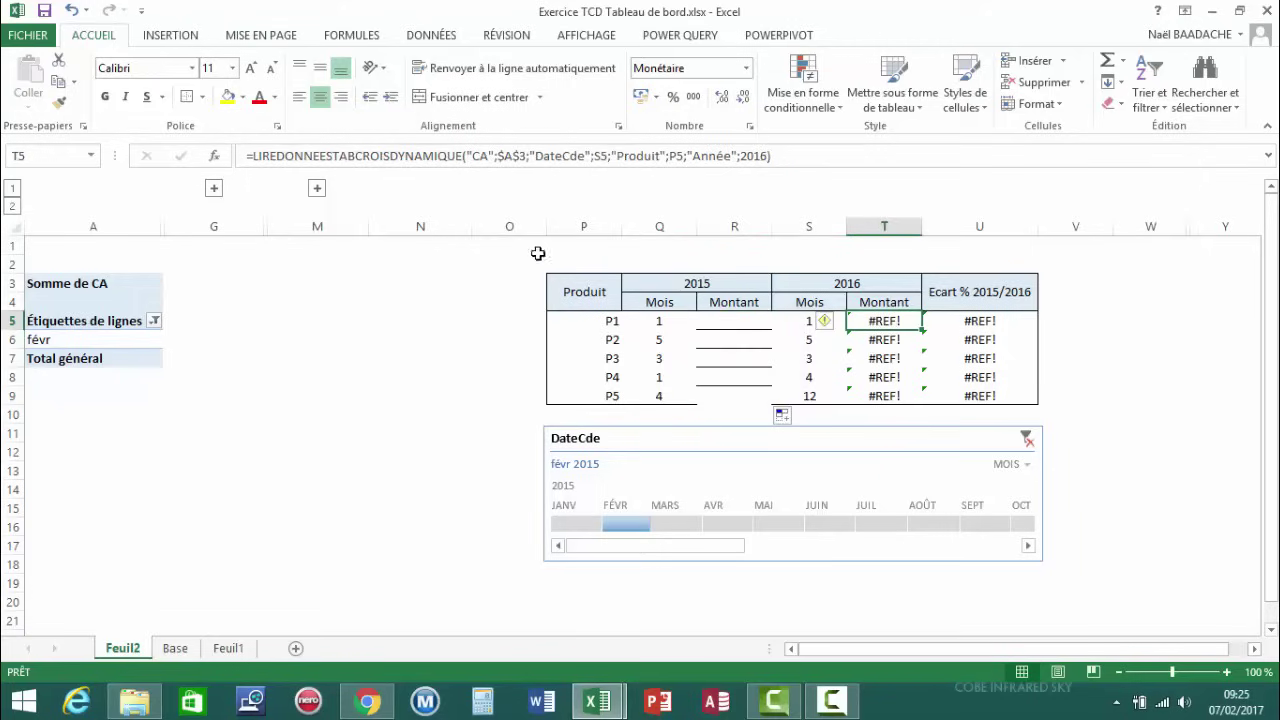
click(256, 158)
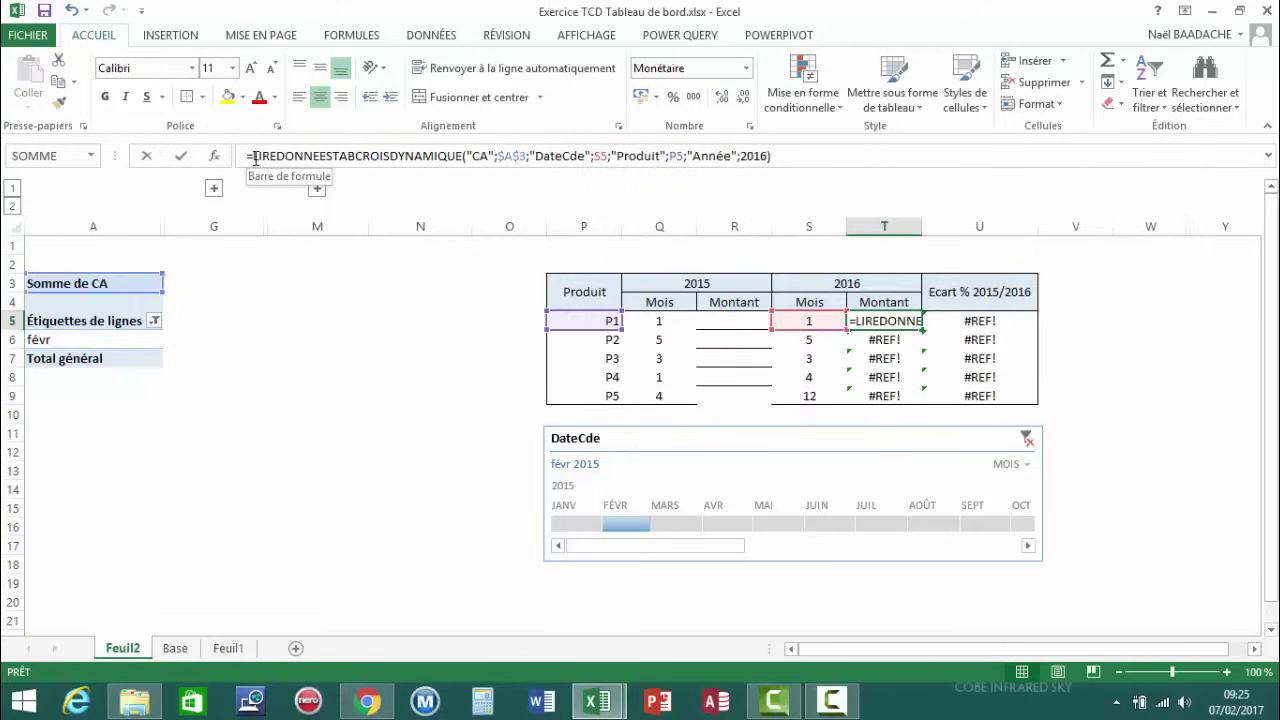
text(sierreur()
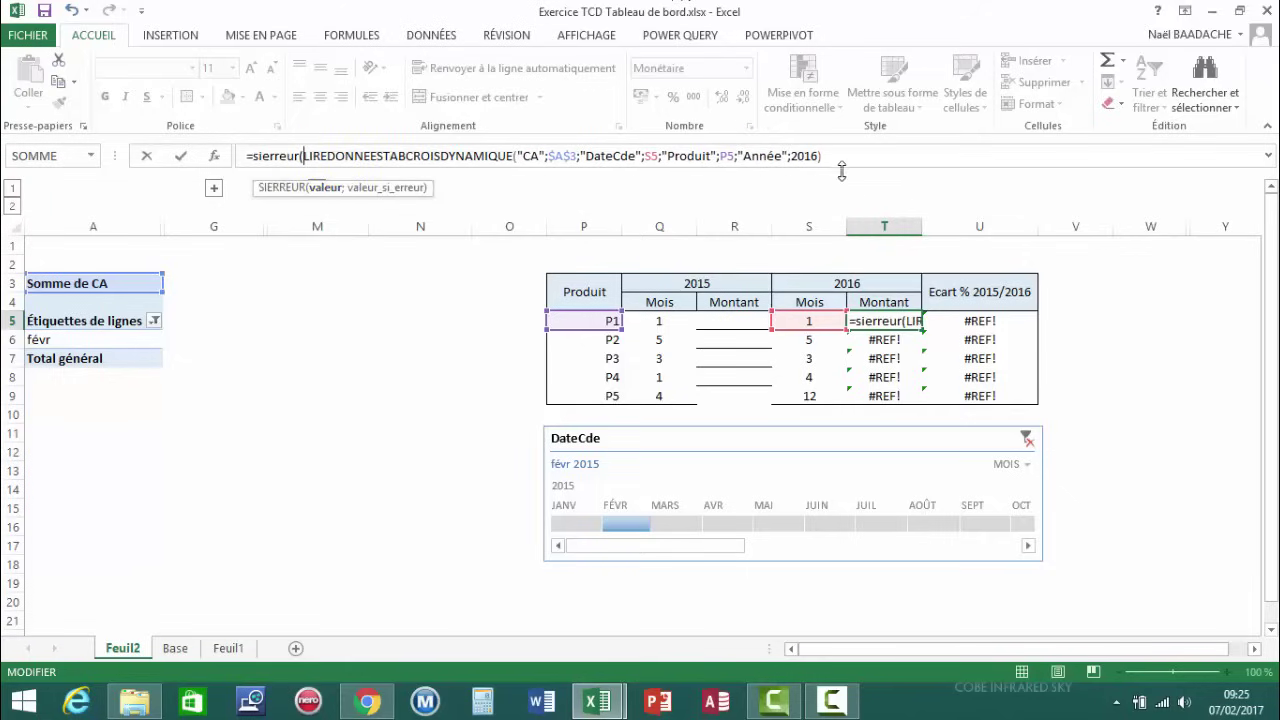
text(;)
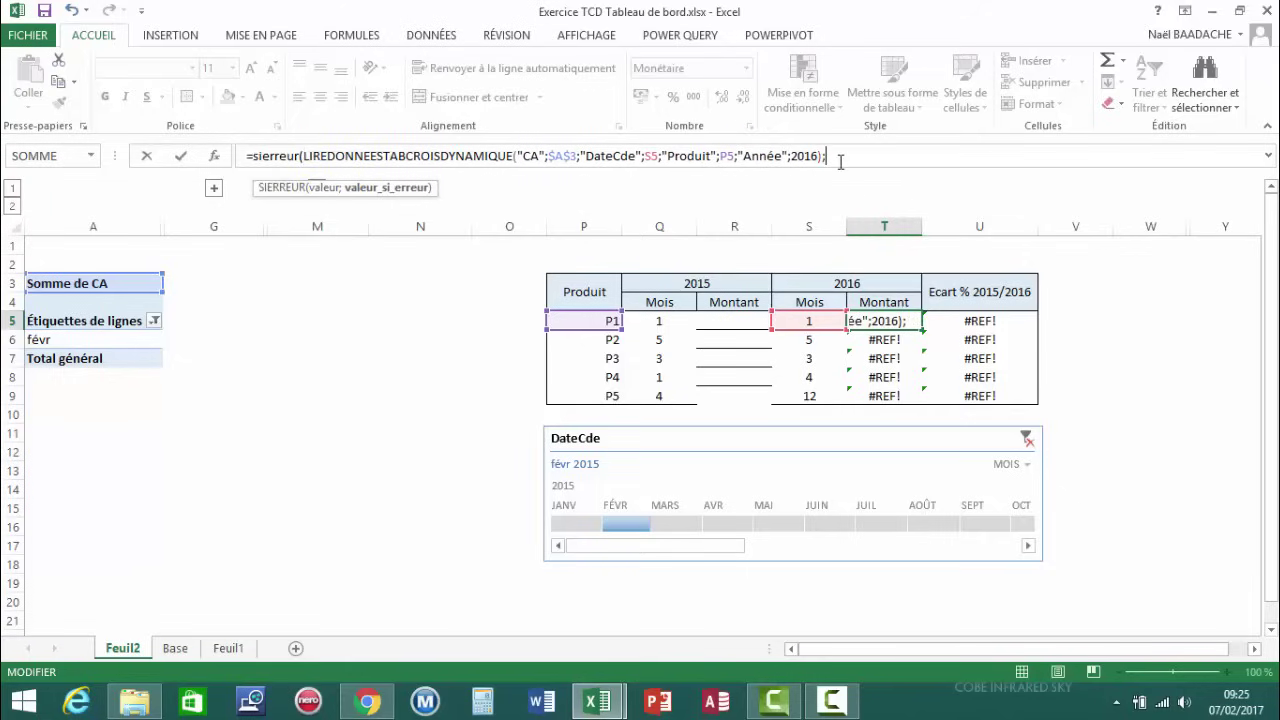
text(""))
key(Return)
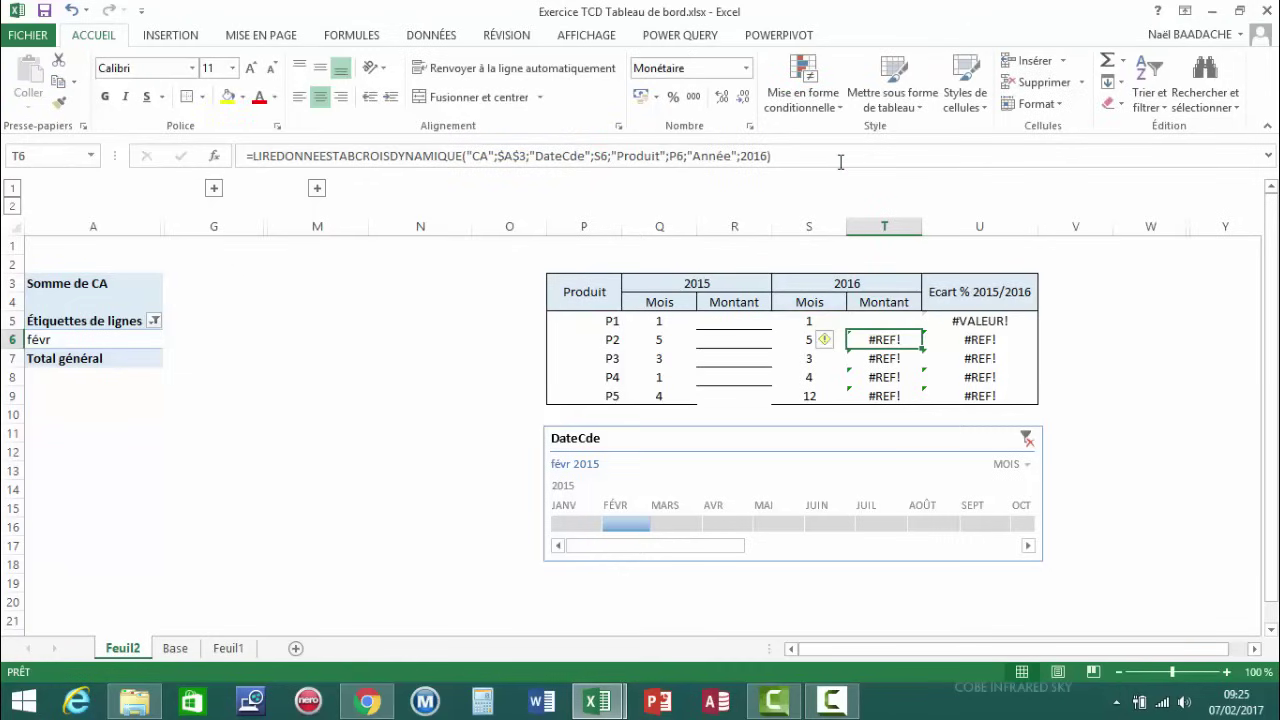
click(918, 322)
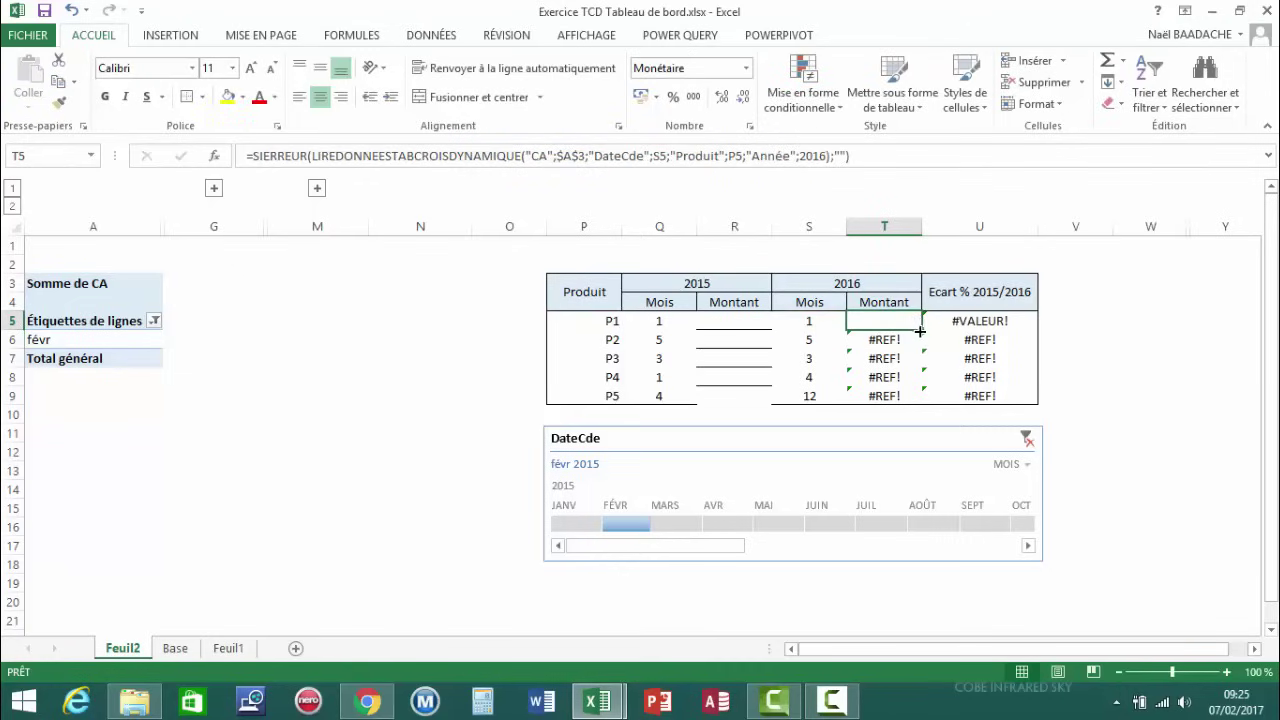
drag(918, 331, 920, 406)
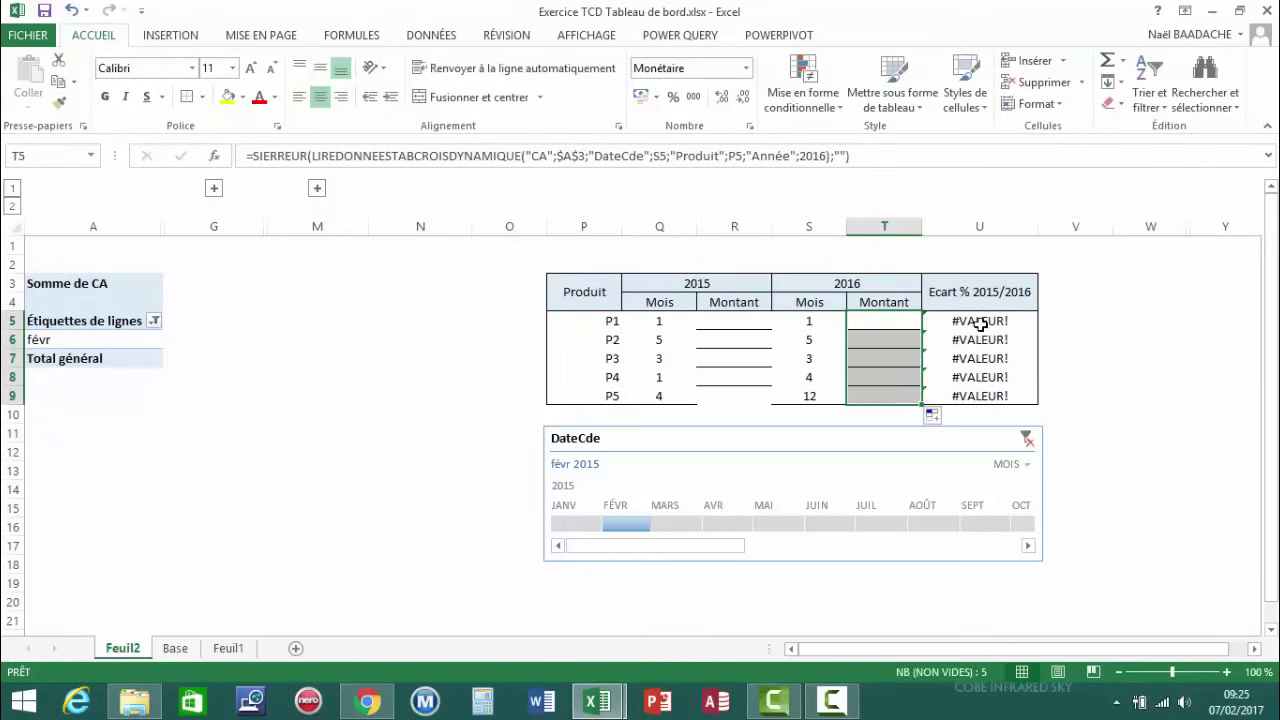
Wrap the variance formula in U5 in SIERREUR with "" as the error value, and fill it down to U9
click(980, 322)
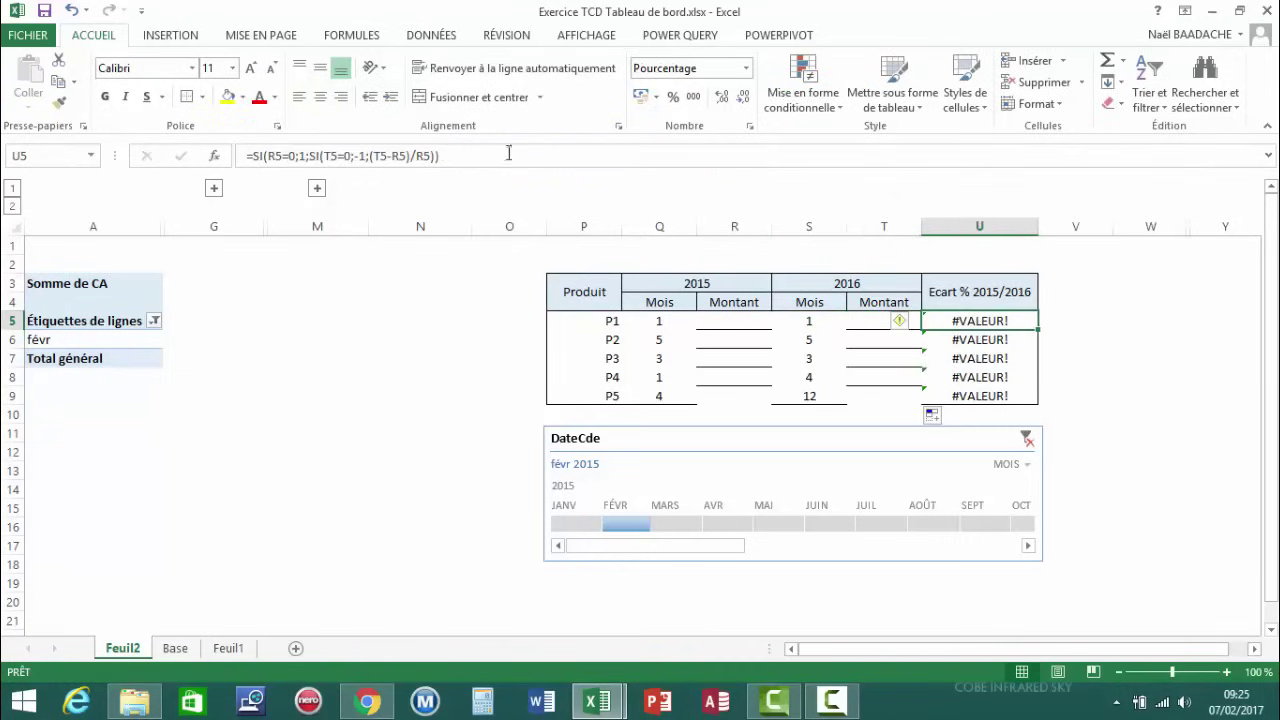
click(258, 155)
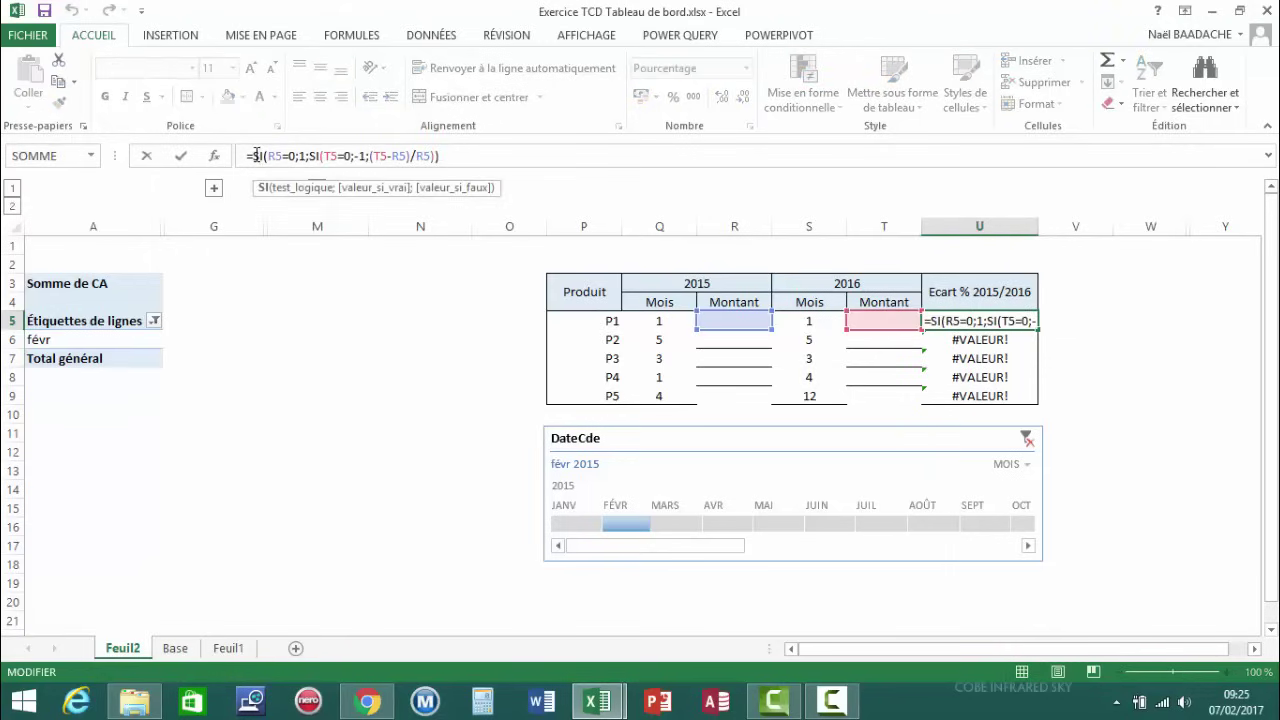
key(Left)
text(sierr)
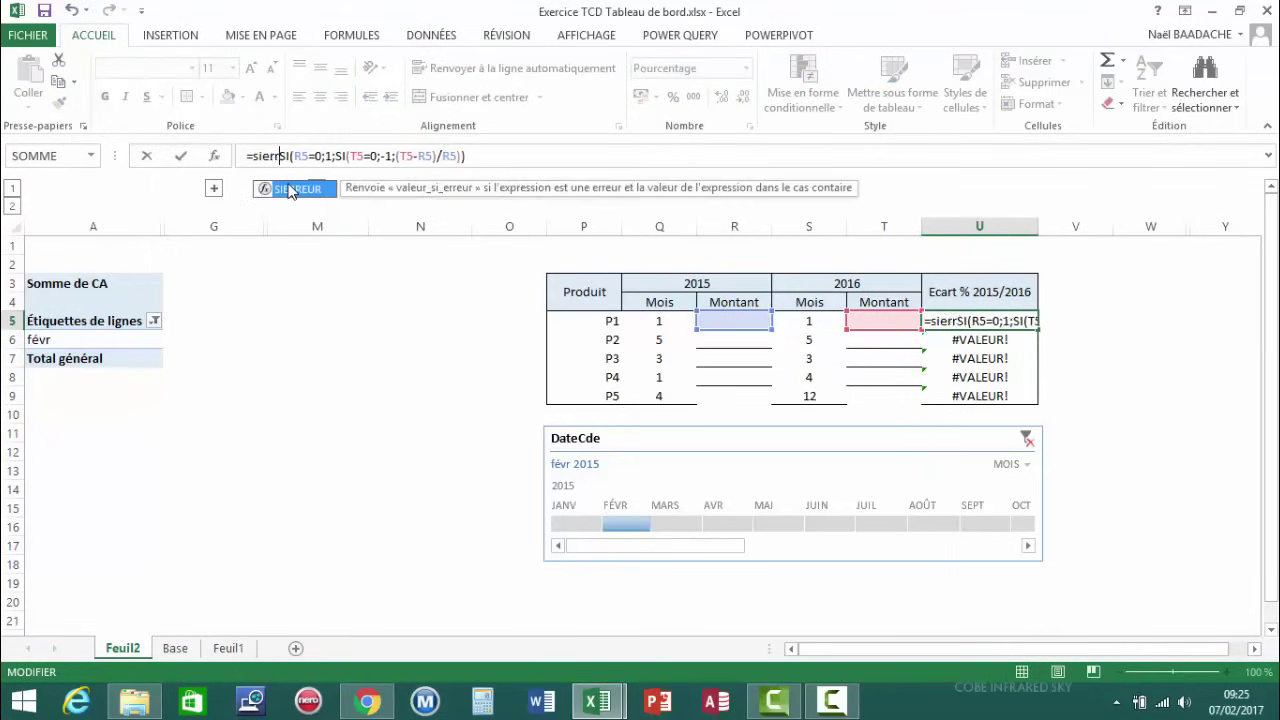
text(eur()
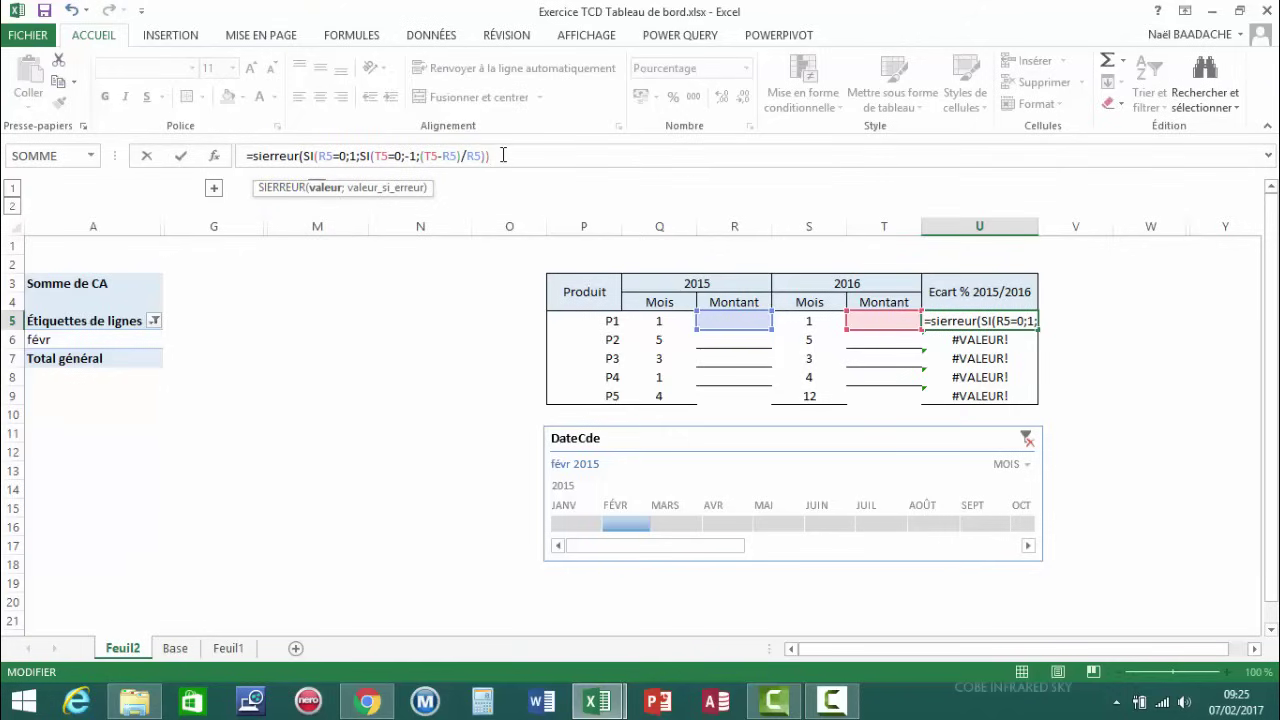
text(;)
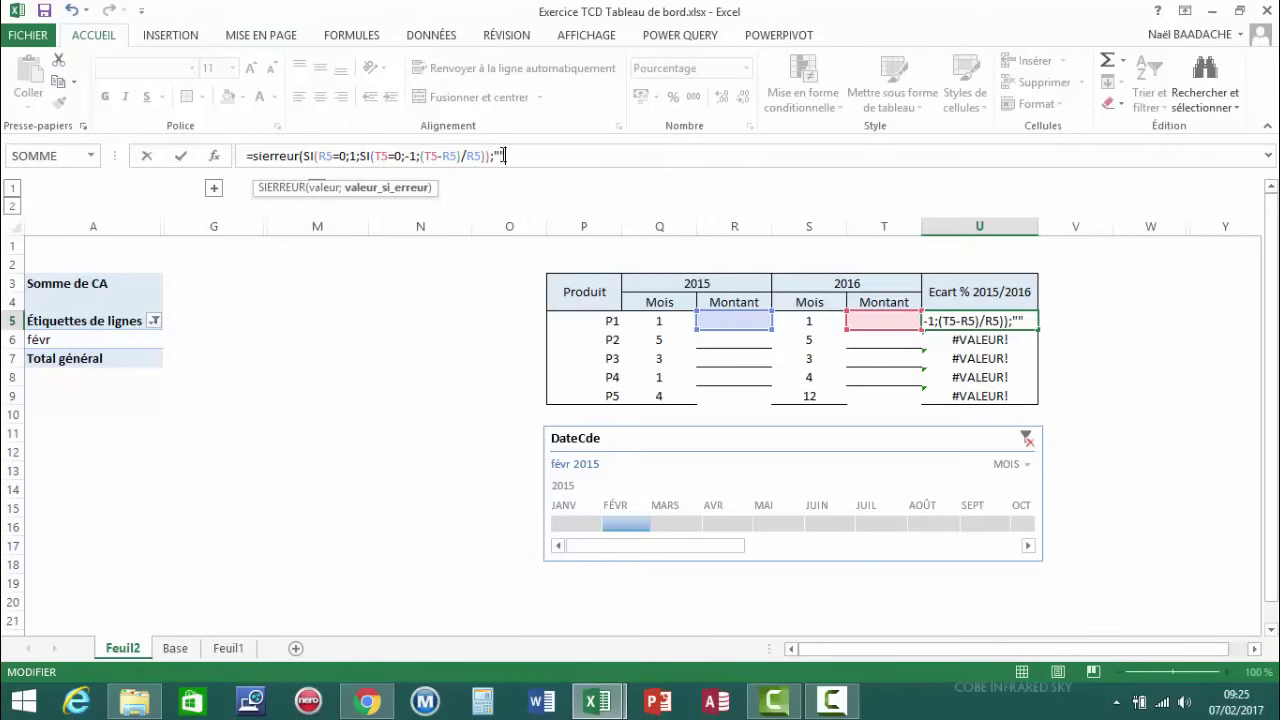
text(""))
key(Return)
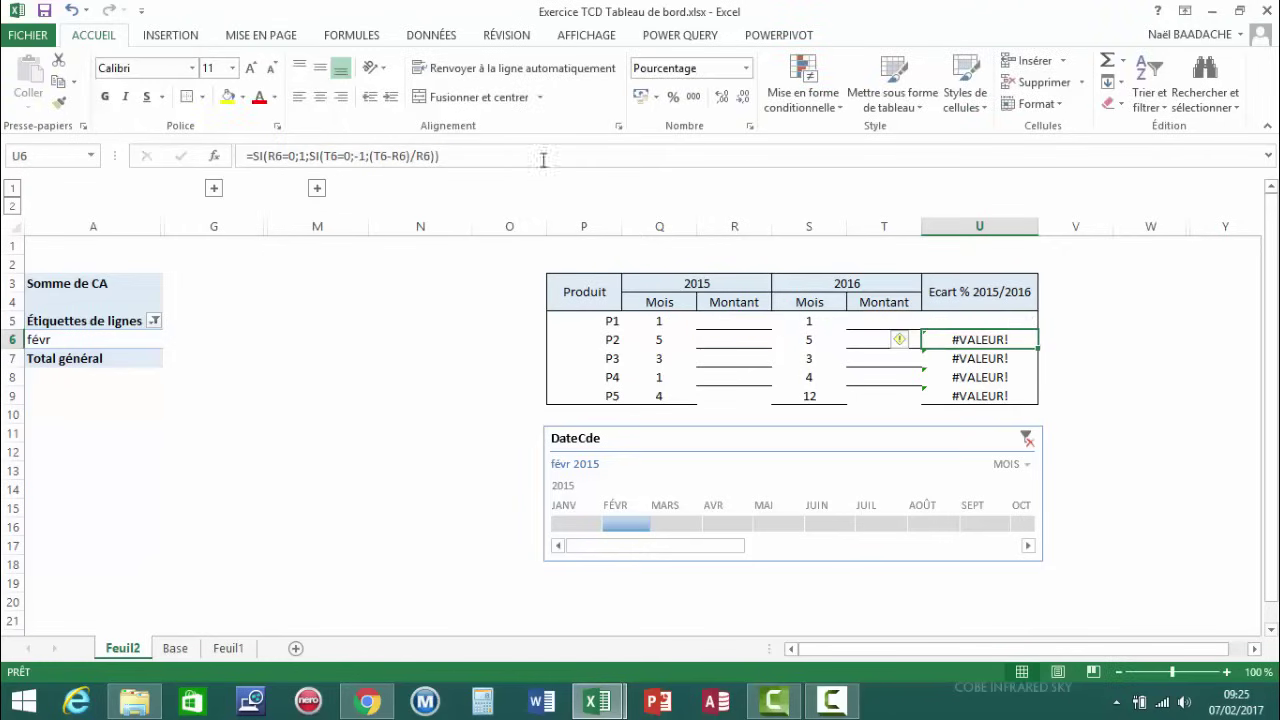
click(989, 322)
drag(1038, 330, 1022, 401)
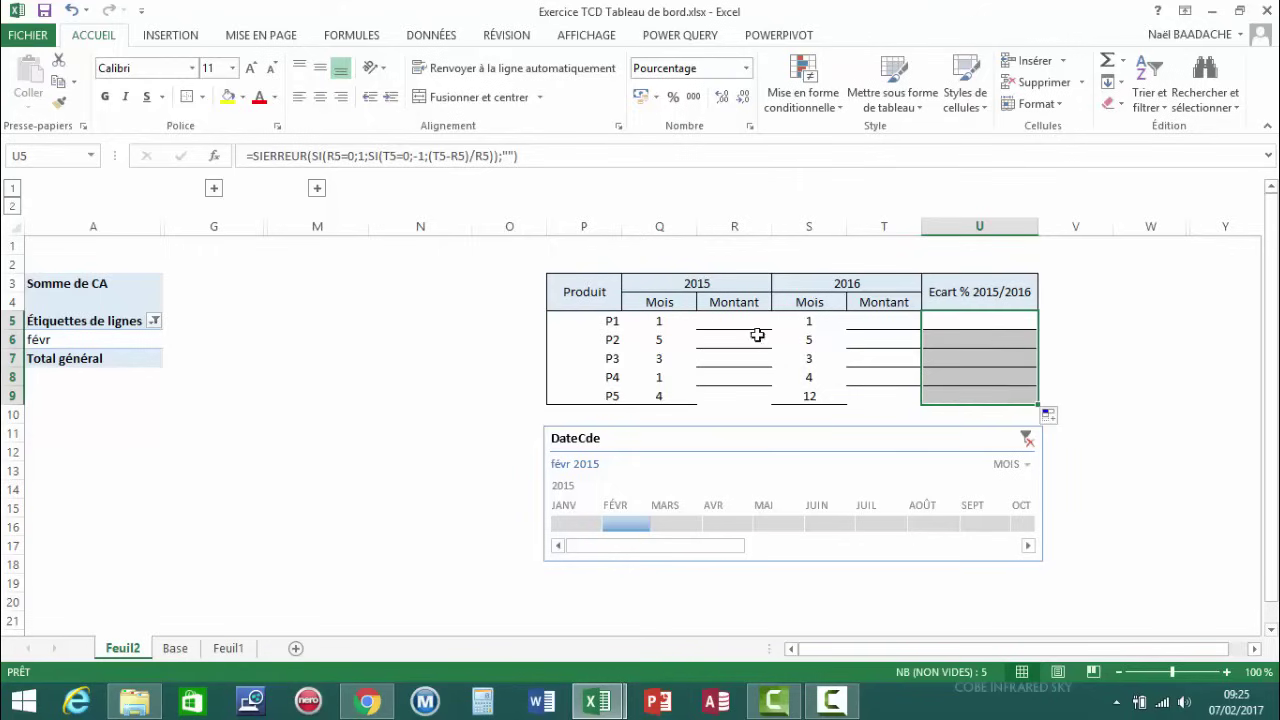
Remove the inner borders from the dashboard range P5:U9 and apply outside borders around it
drag(620, 324, 989, 403)
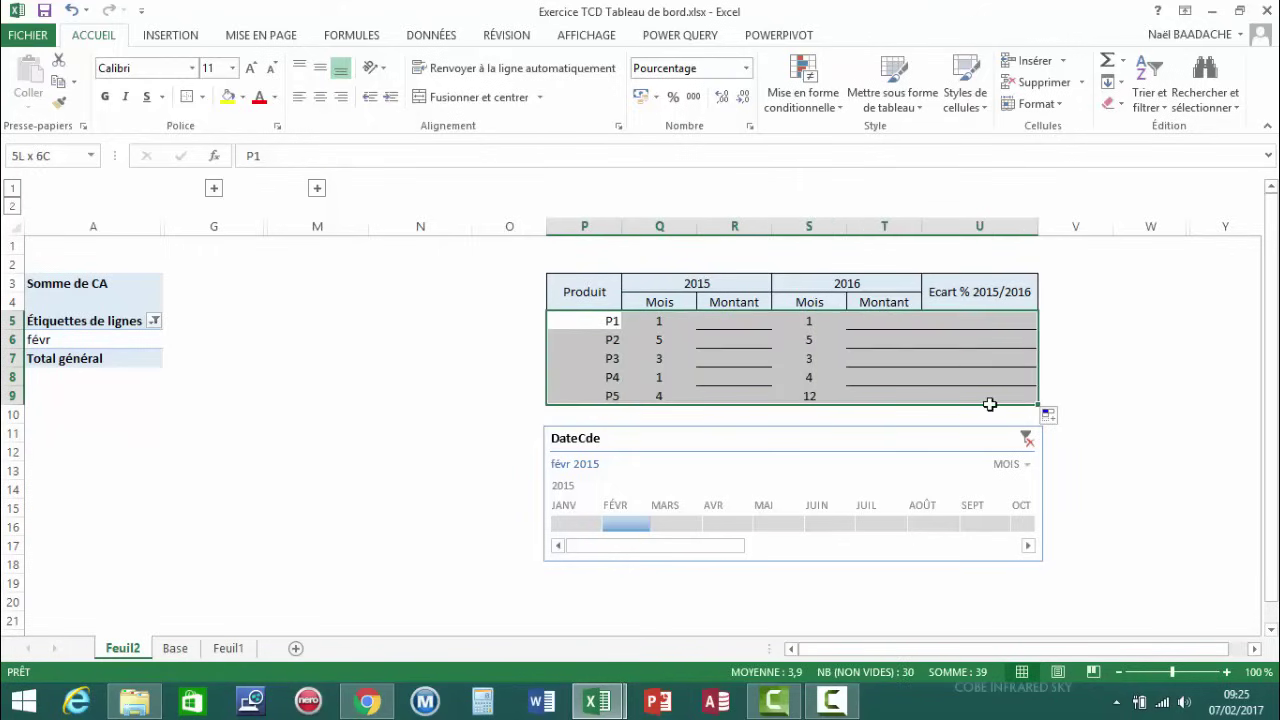
click(202, 97)
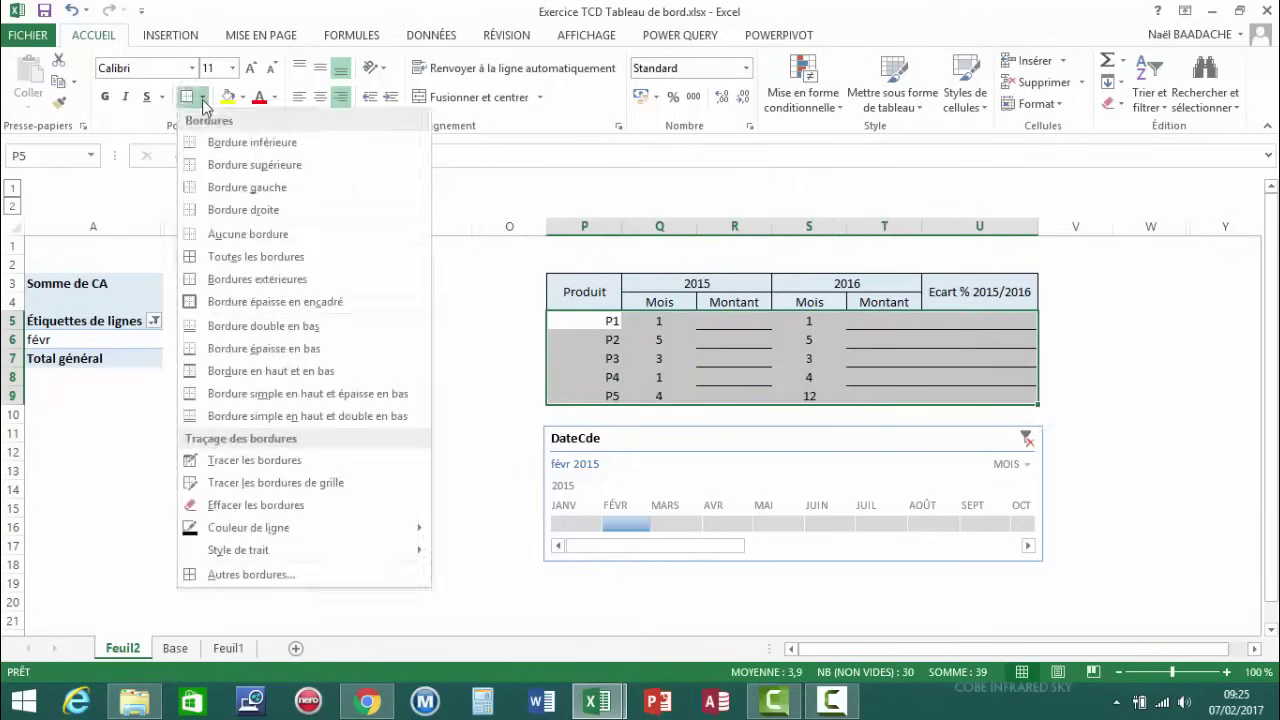
click(213, 238)
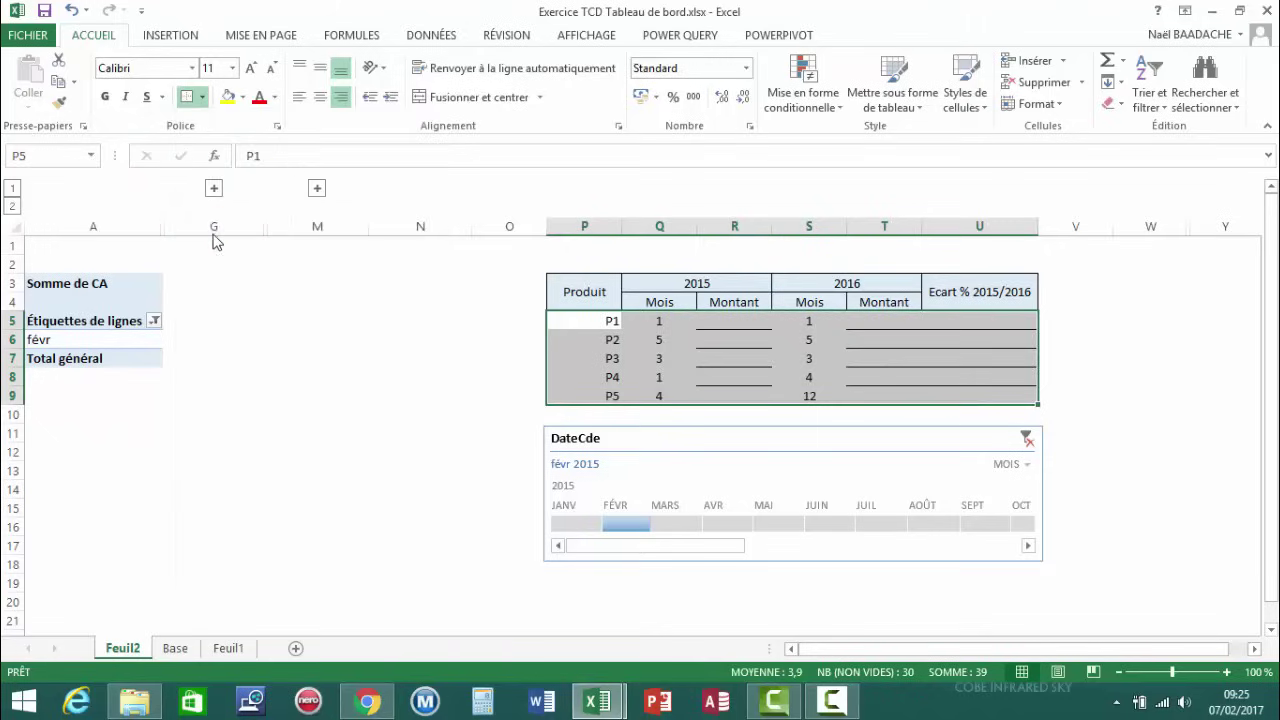
click(202, 97)
click(194, 280)
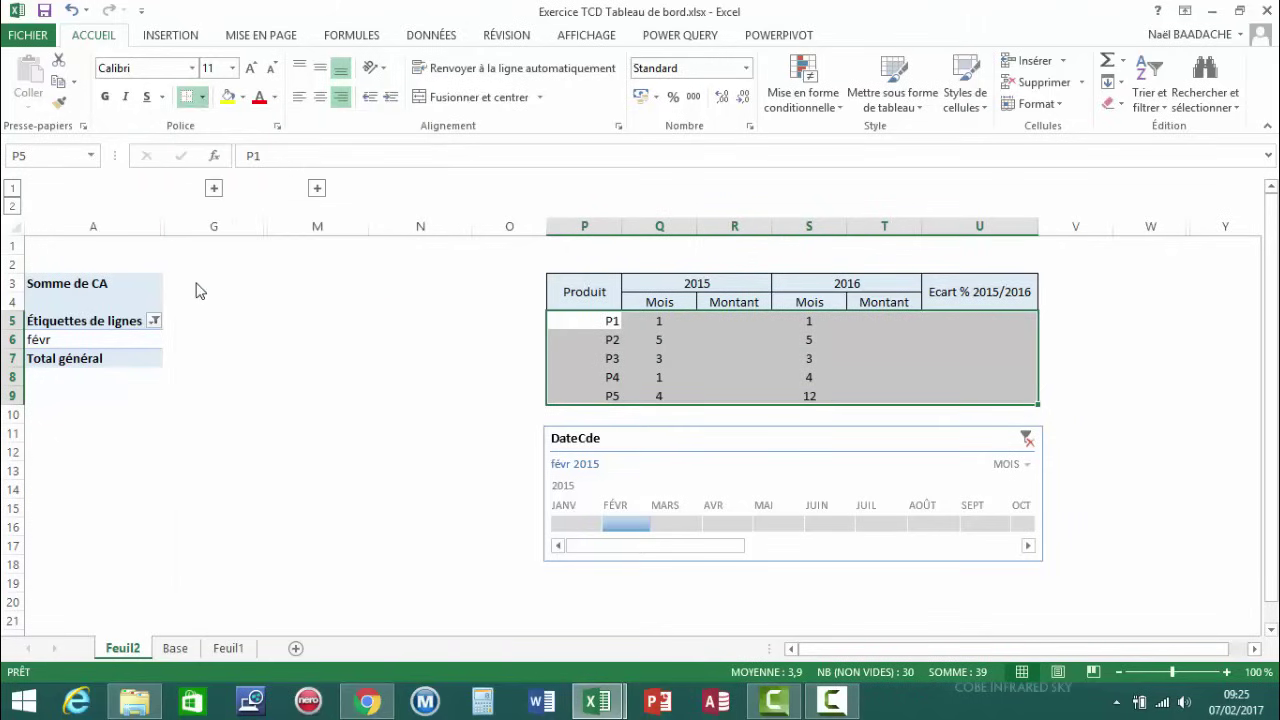
click(752, 375)
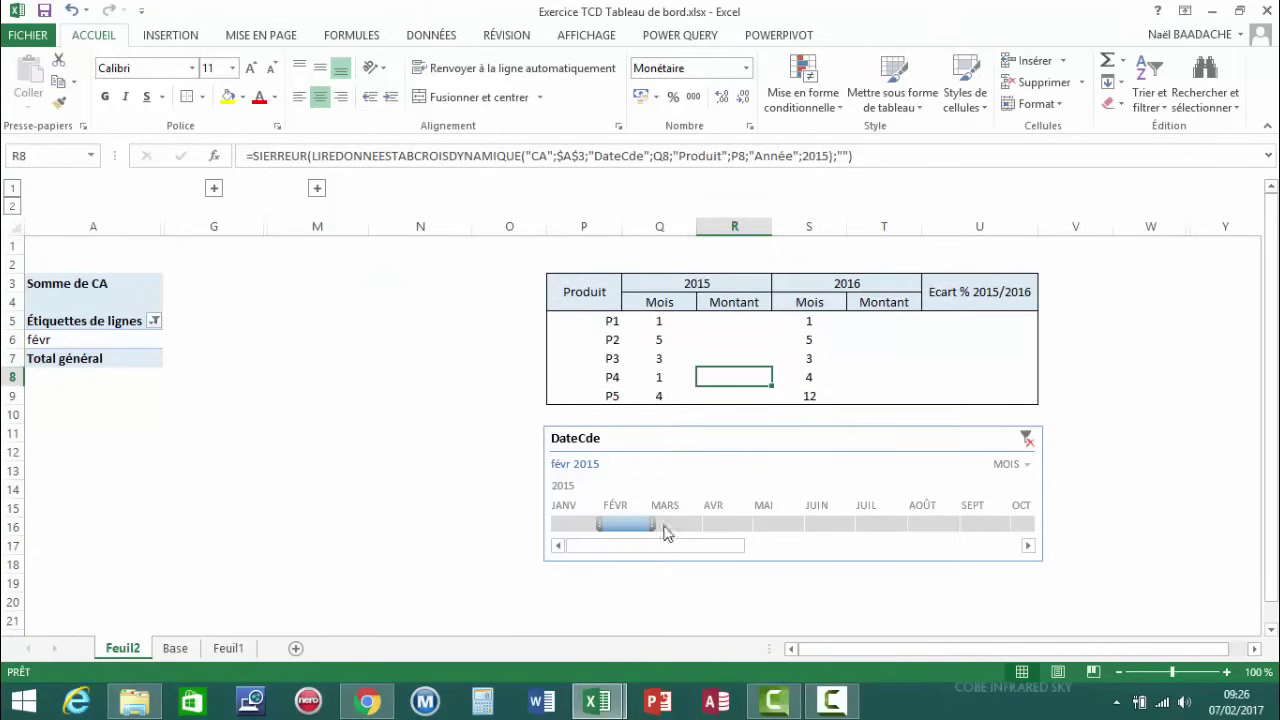
Extend the DateCde timeline filter to February–May 2015, and expand the 2015 product columns to check them before collapsing them again
drag(622, 530, 758, 531)
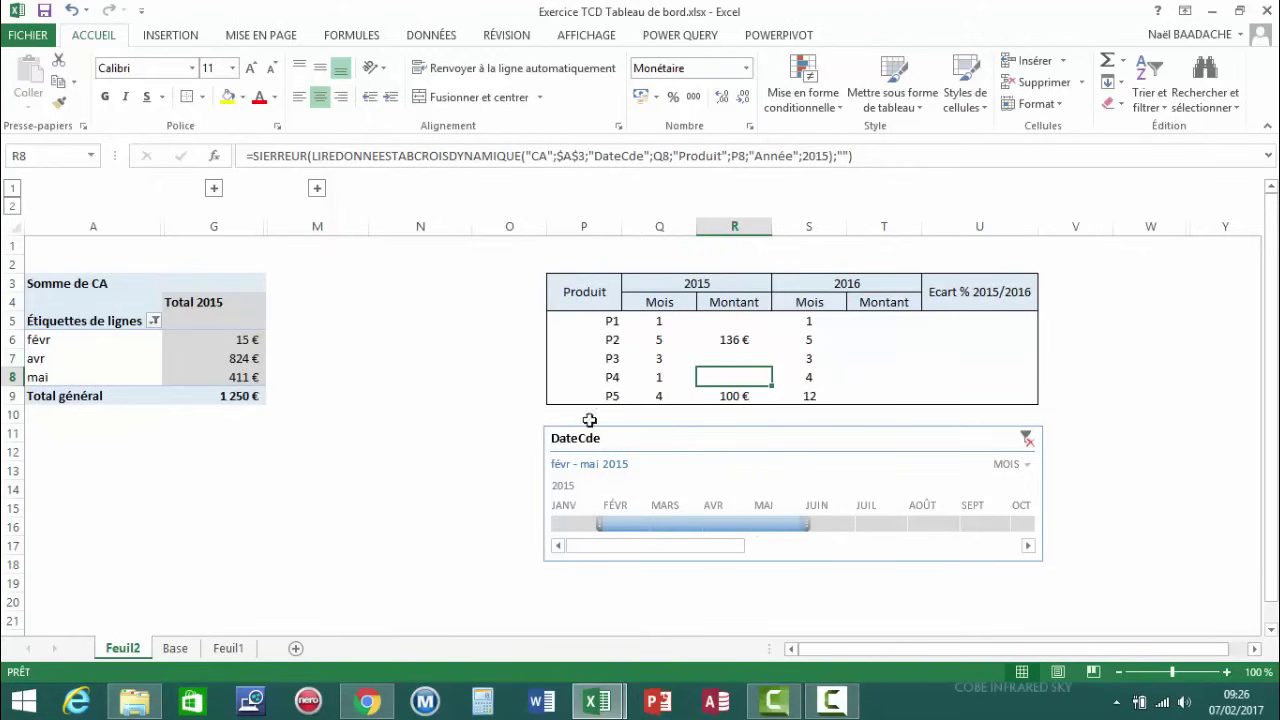
click(214, 189)
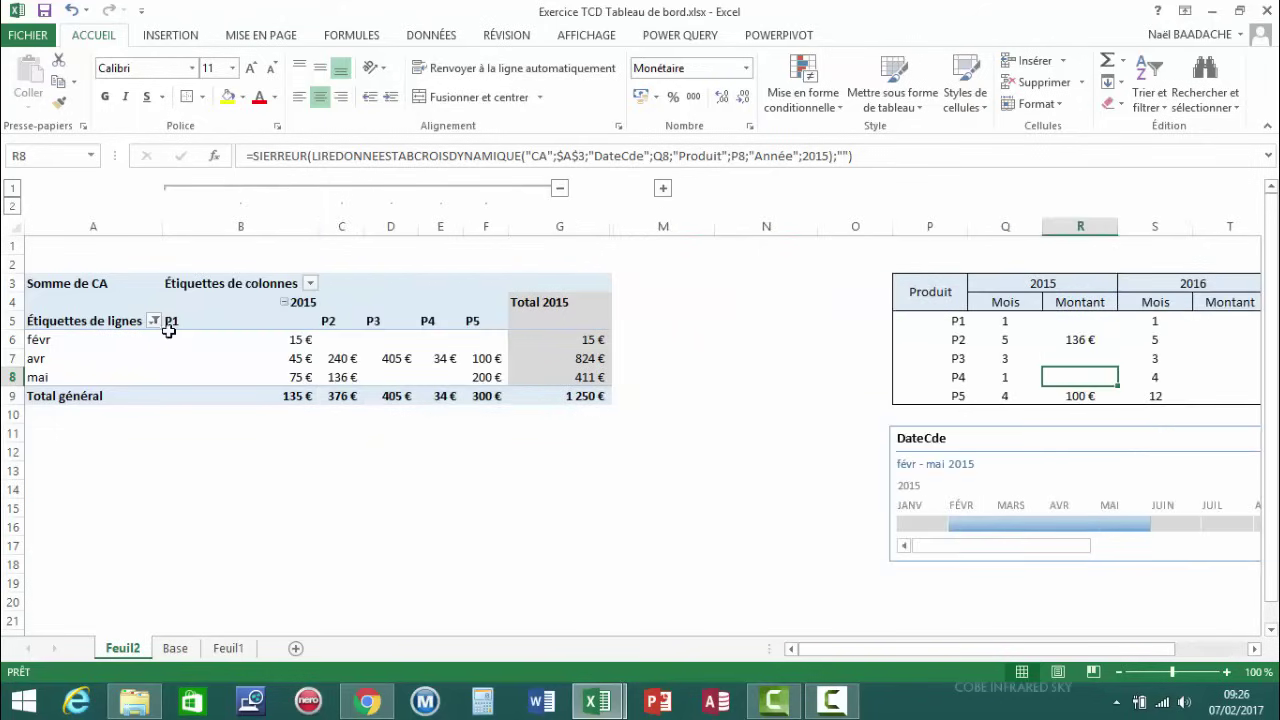
click(312, 358)
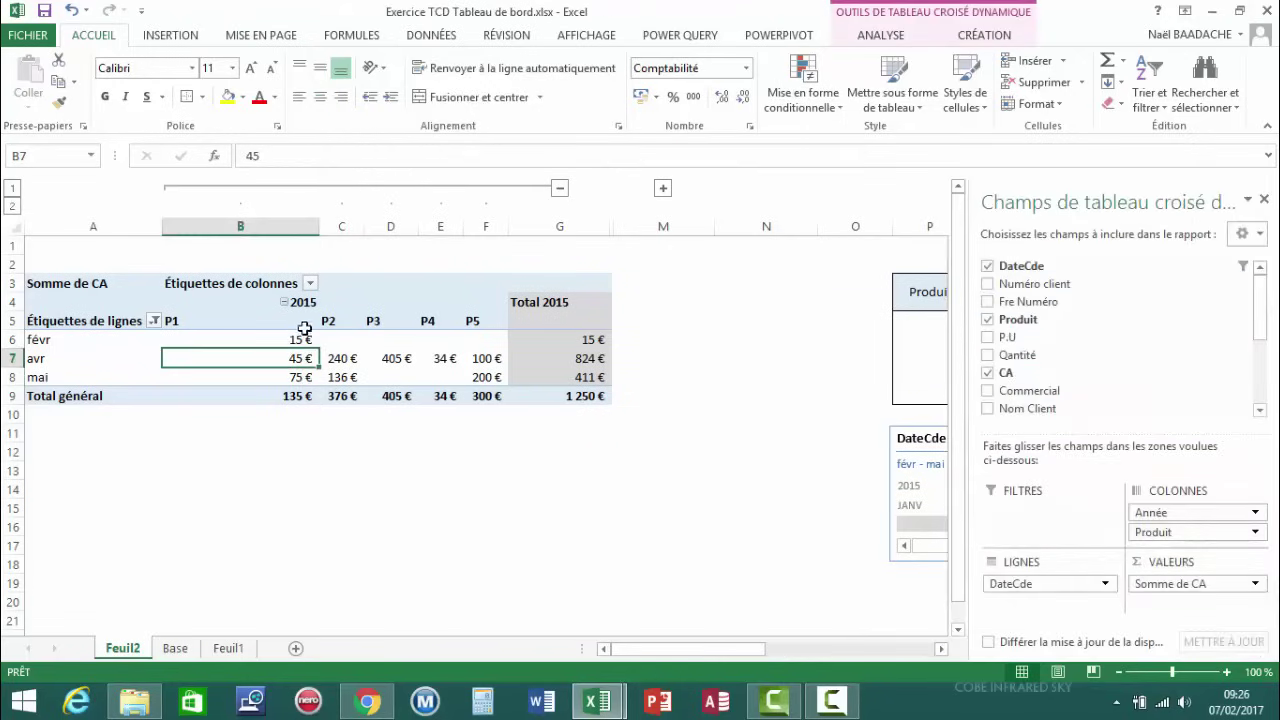
click(514, 532)
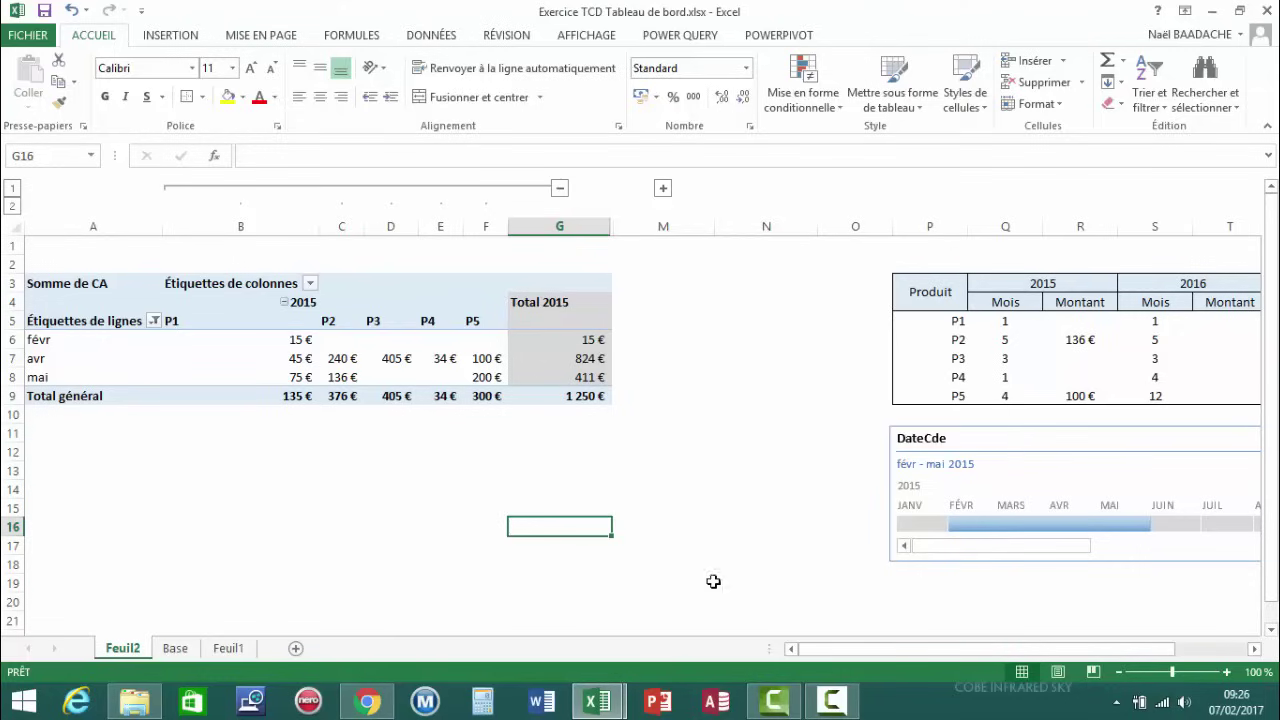
click(560, 189)
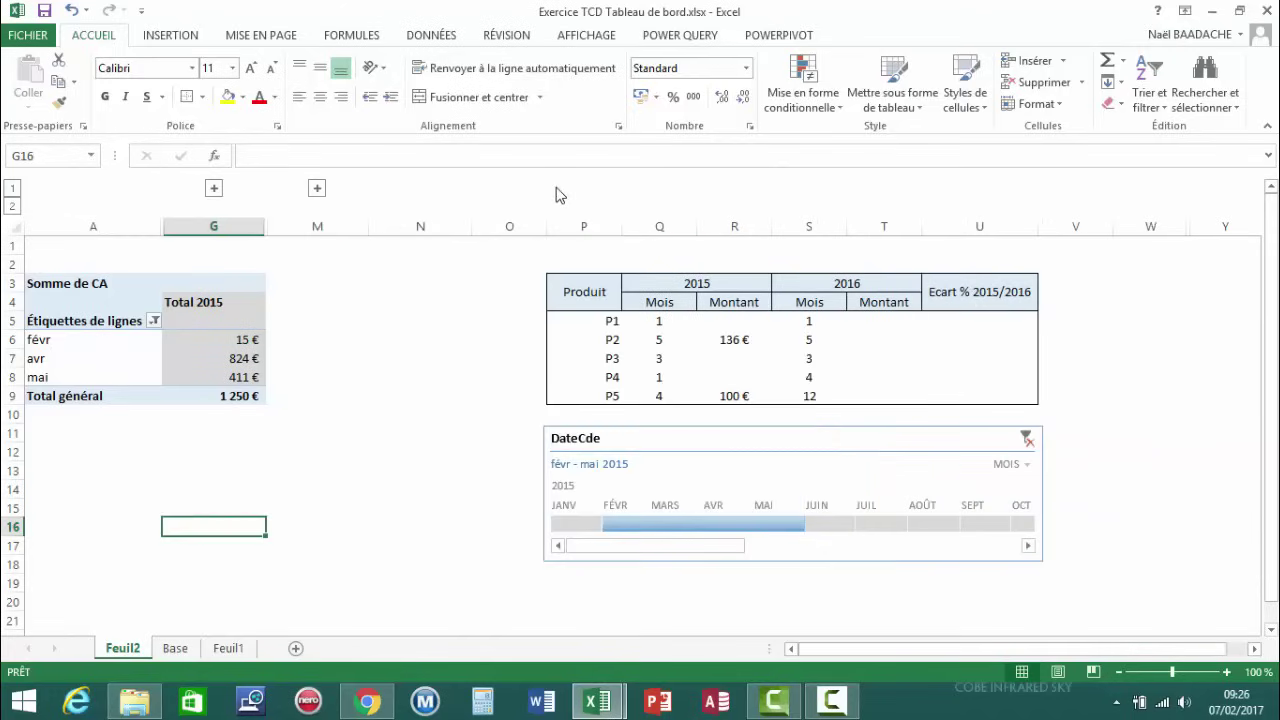
Clear the DateCde timeline filter to include all periods, and select the March cell of Total 2015
click(1026, 440)
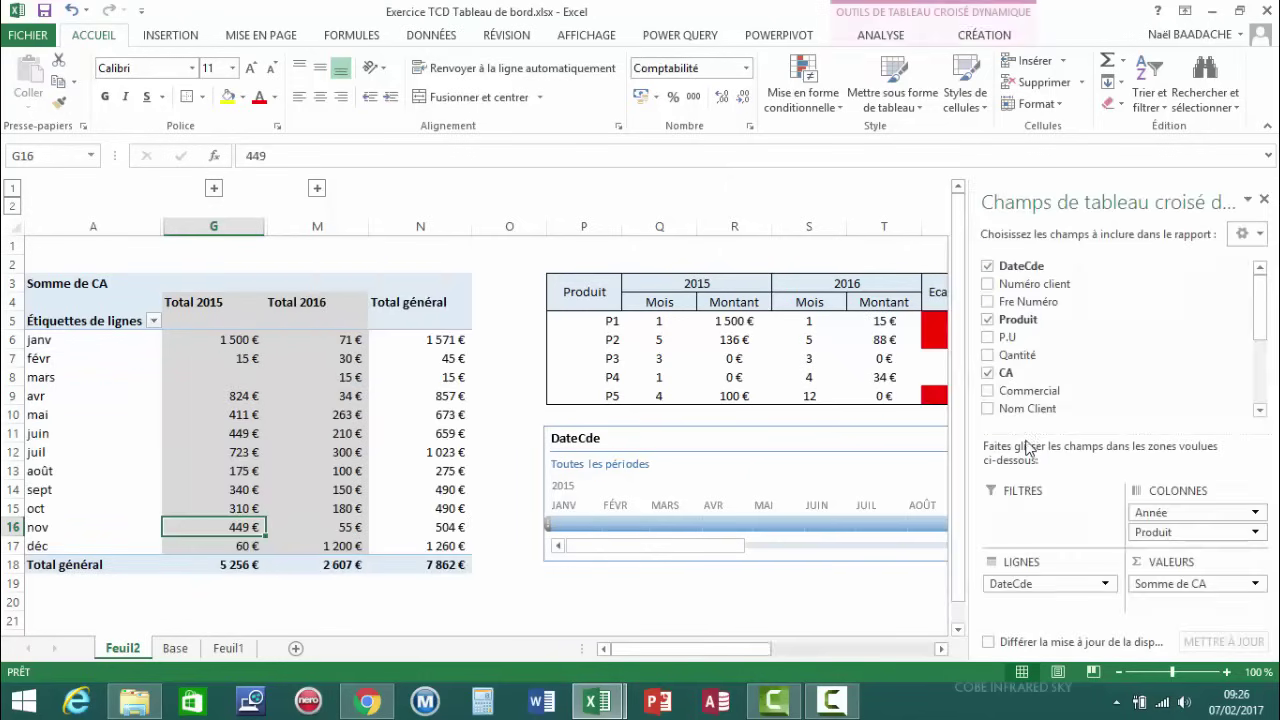
click(537, 609)
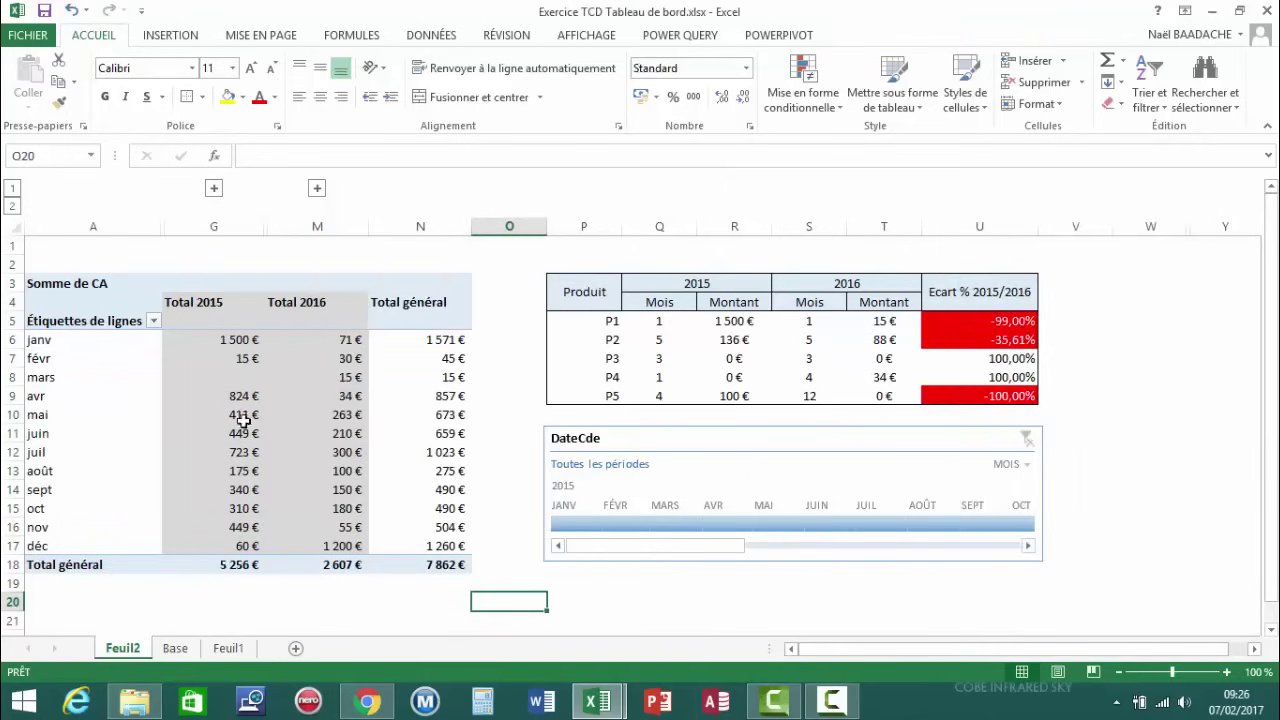
click(206, 376)
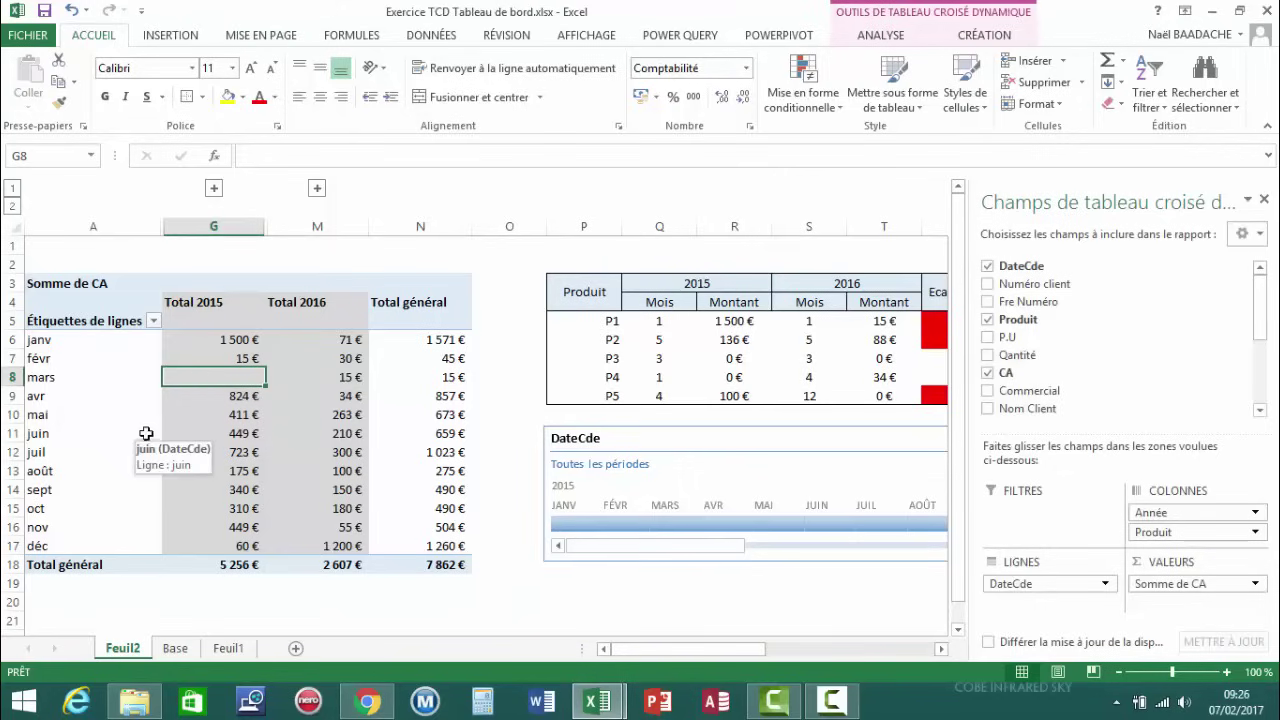
Examine the source records on the Base sheet down to the last rows, and return to Feuil2
click(175, 648)
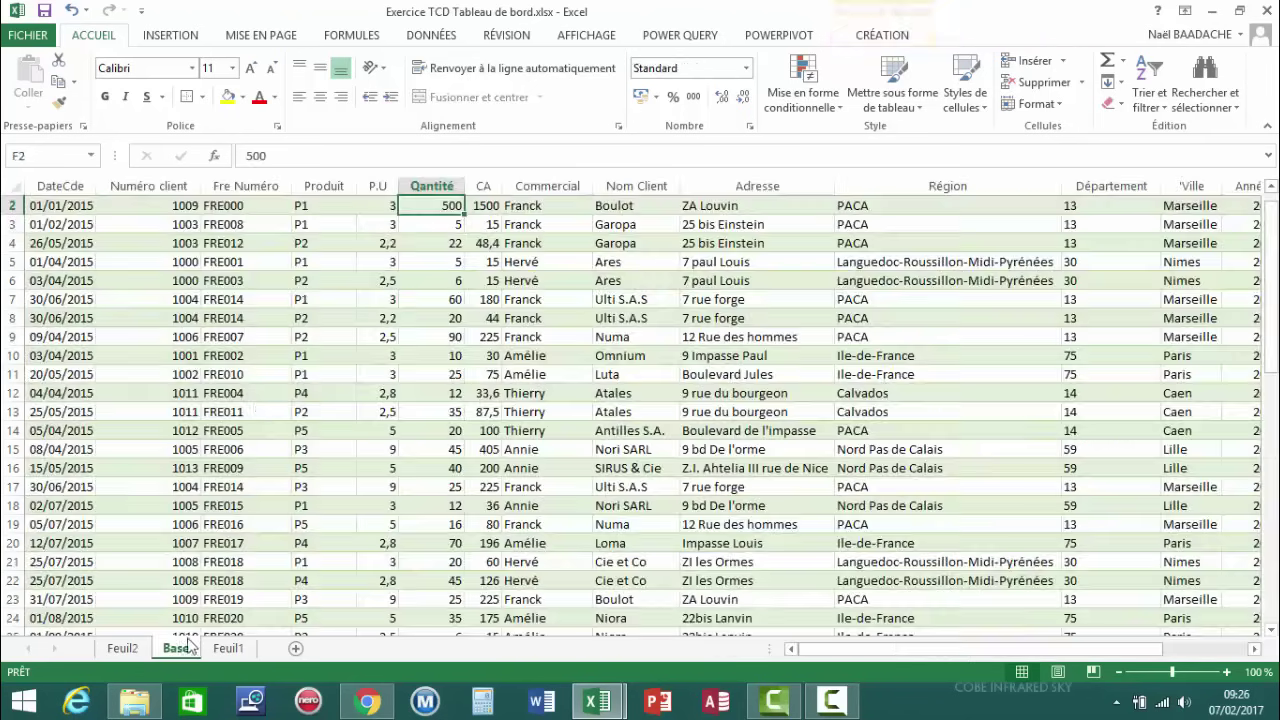
scroll(284, 411, down, 6)
scroll(284, 411, down, 6)
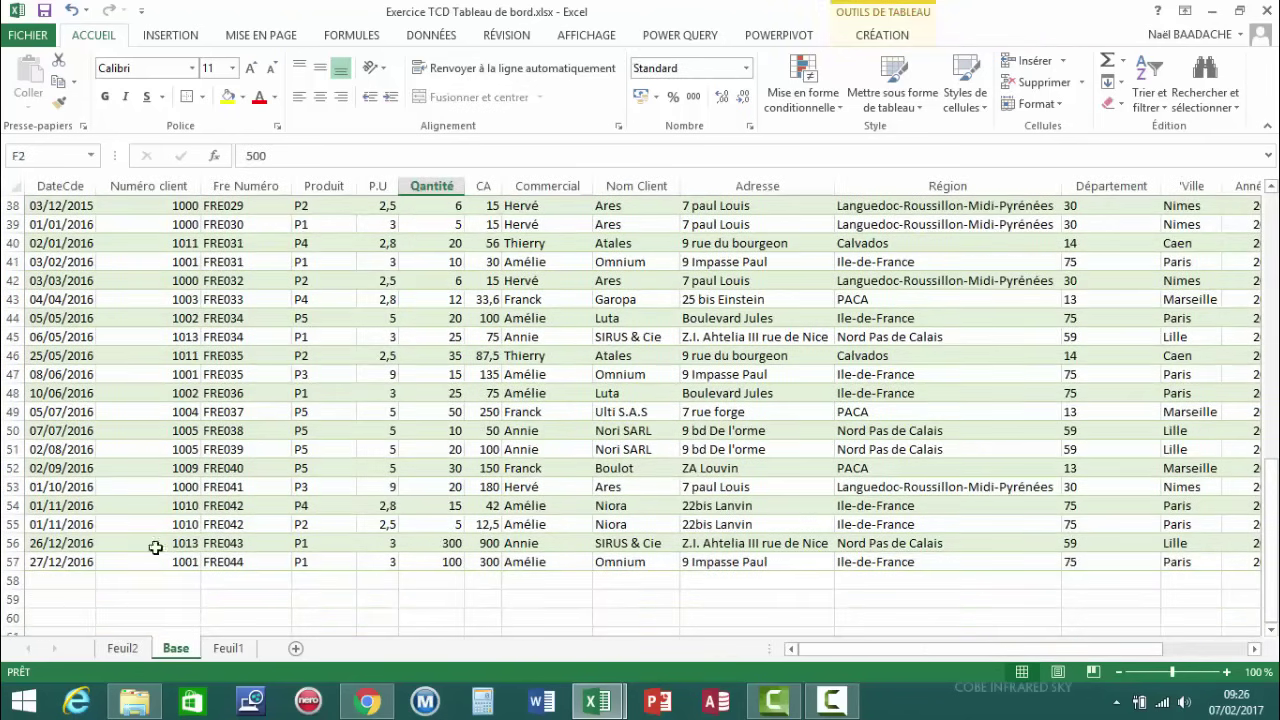
click(247, 343)
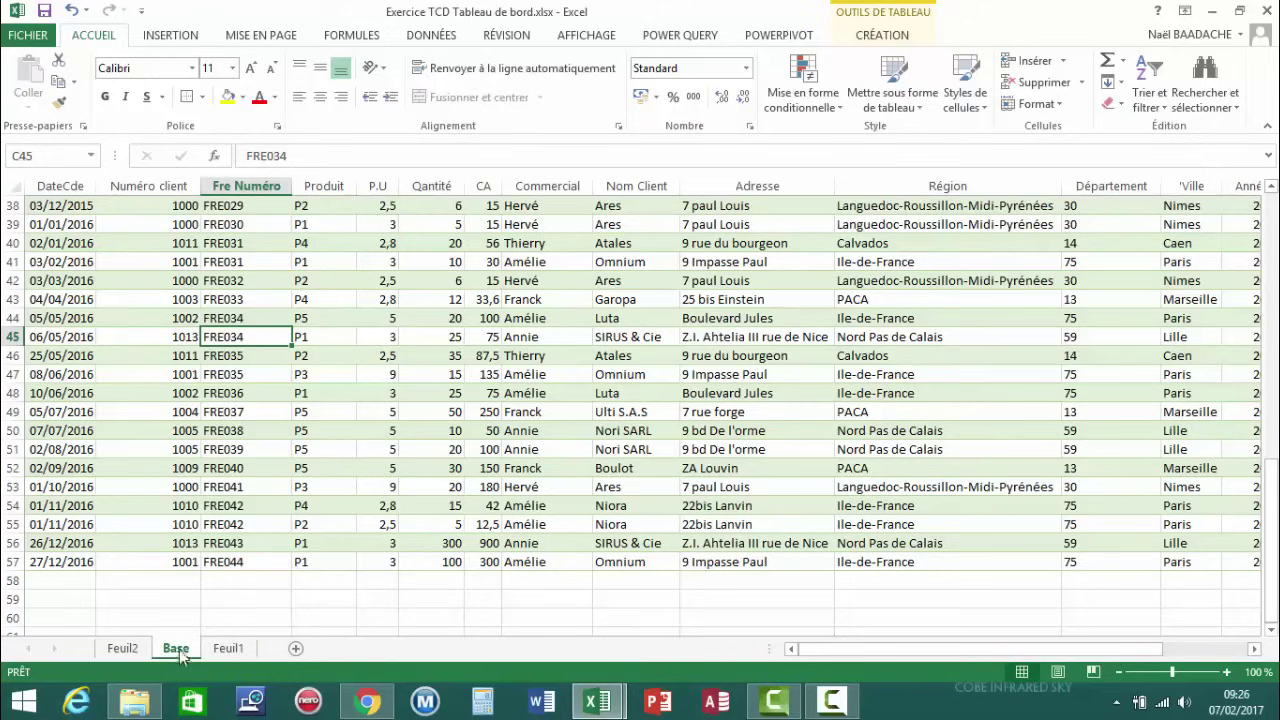
click(123, 650)
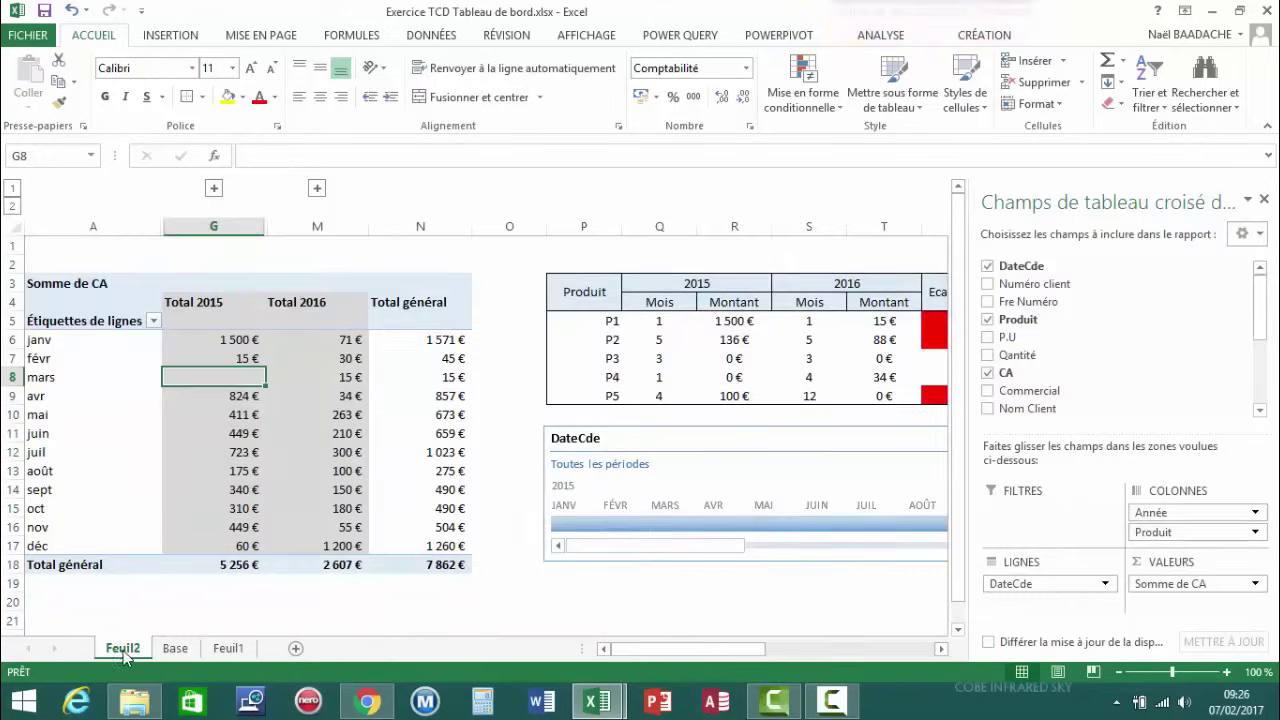
Refresh all the workbook's data and open the options for the pivot table's April row label
mouse_move(210, 379)
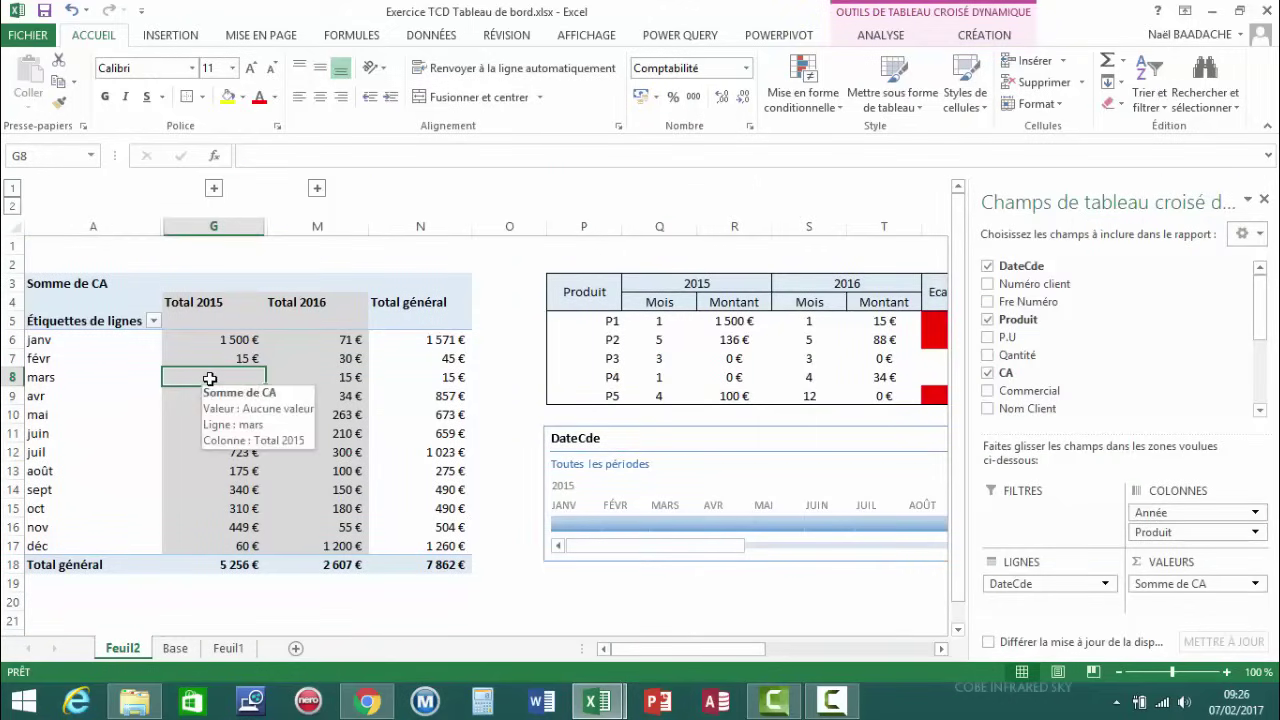
click(449, 40)
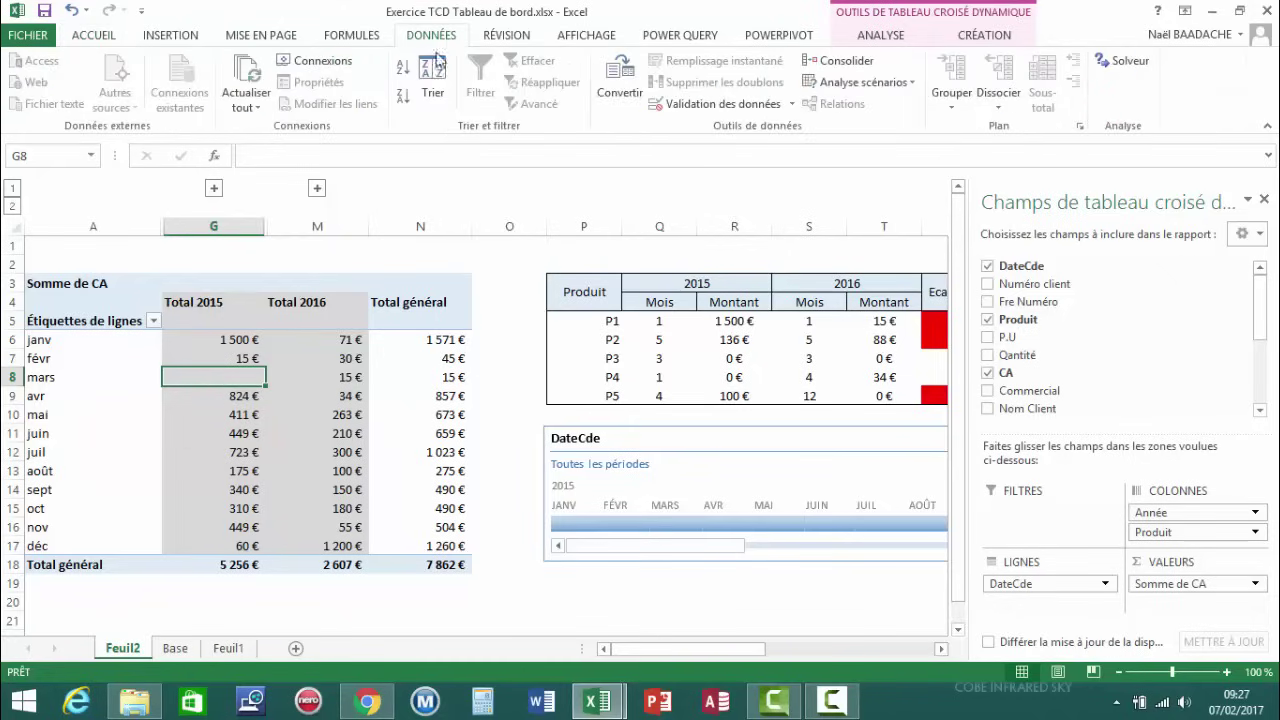
click(246, 104)
click(268, 135)
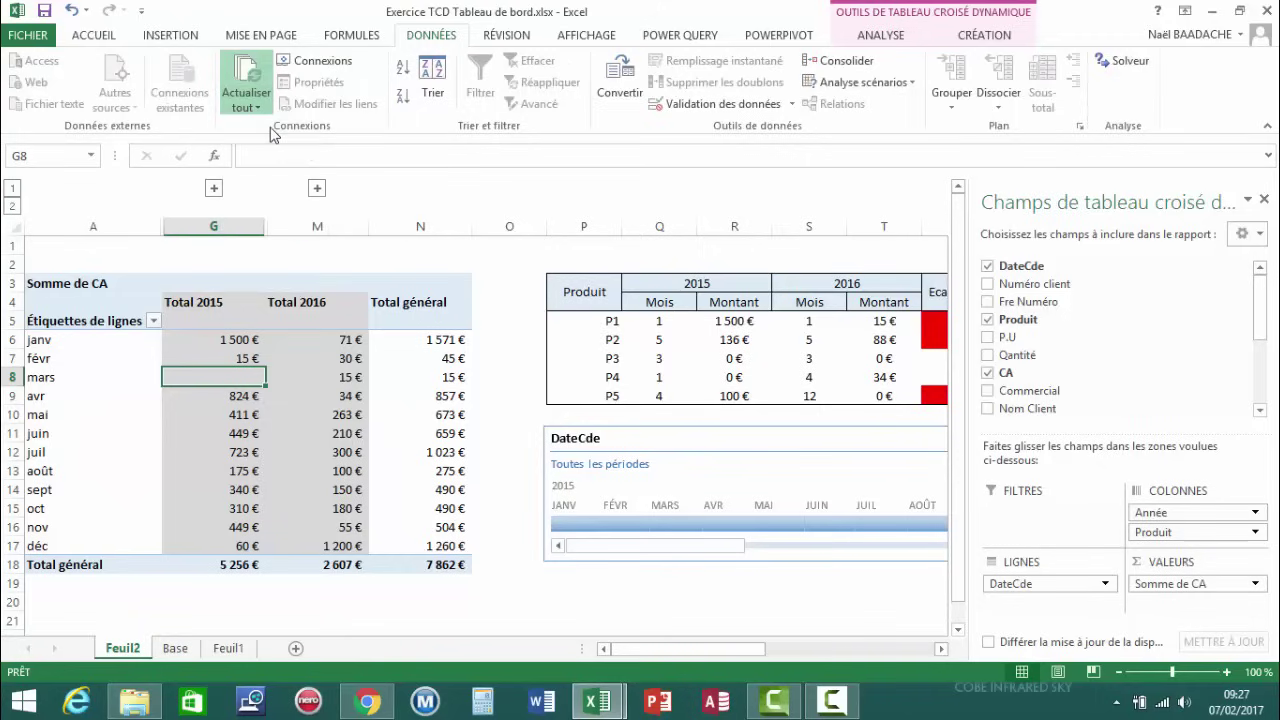
right_click(120, 395)
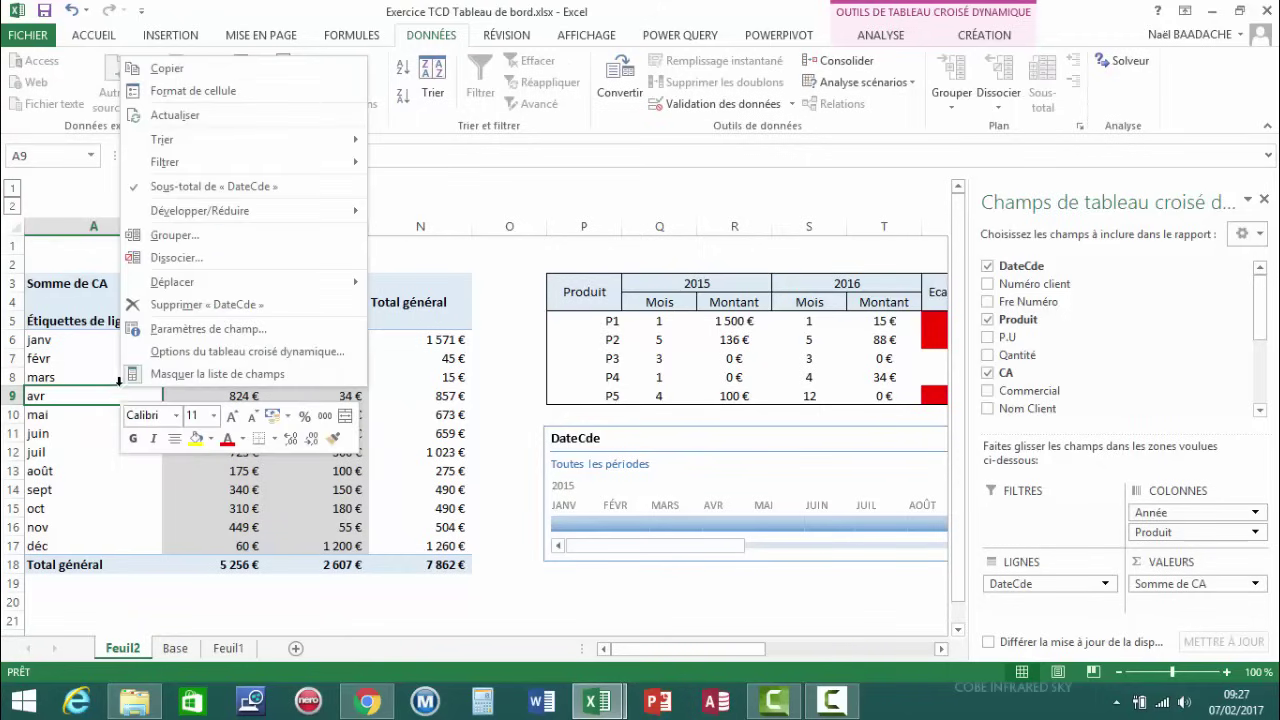